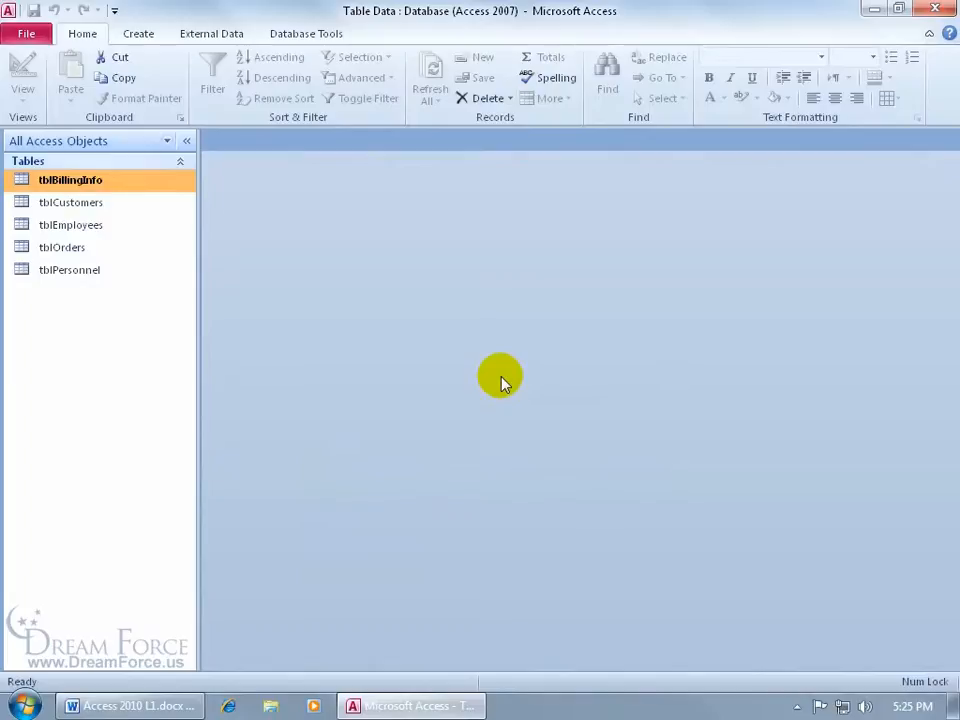
Step: Open tblEmployees in Datasheet view and scroll right to see more of its columns
double_click(122, 226)
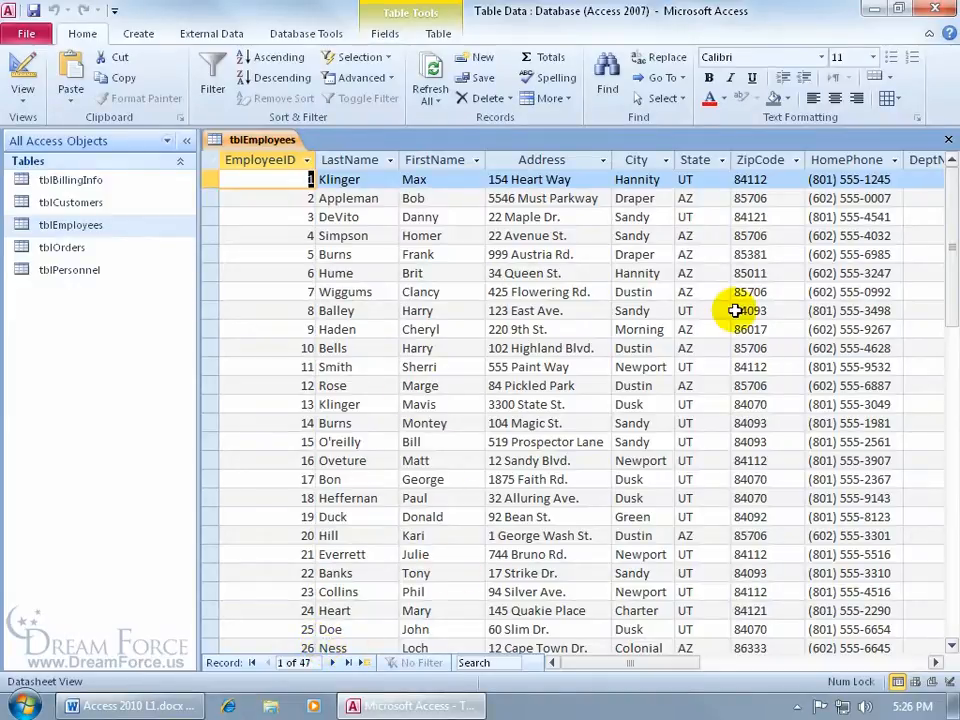
click(936, 663)
click(936, 663)
click(936, 663)
click(936, 663)
click(936, 663)
click(936, 663)
click(936, 663)
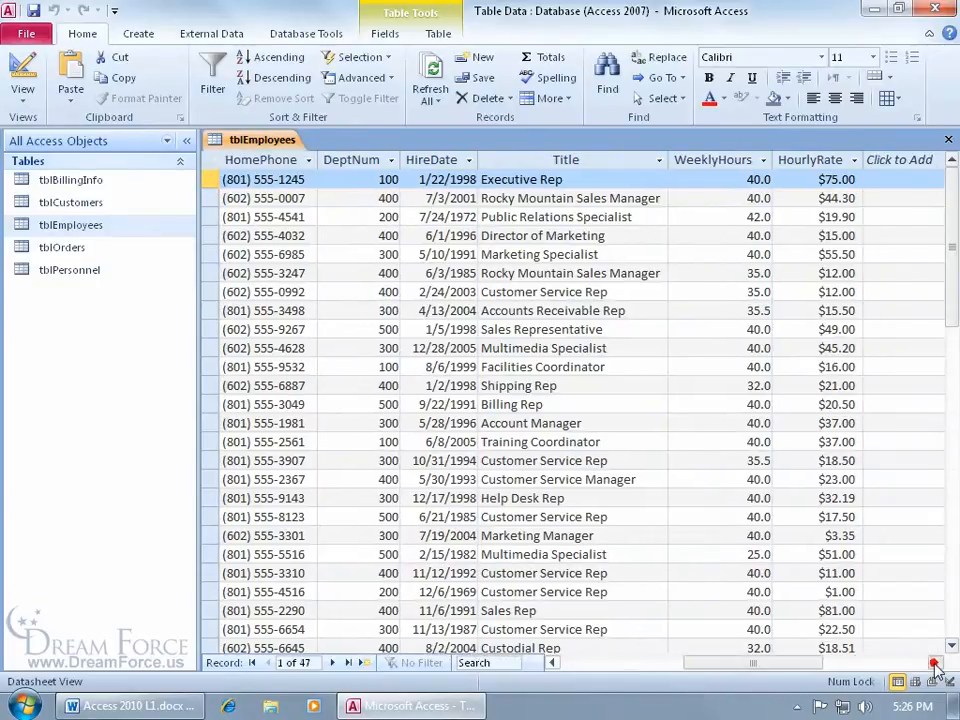
click(936, 663)
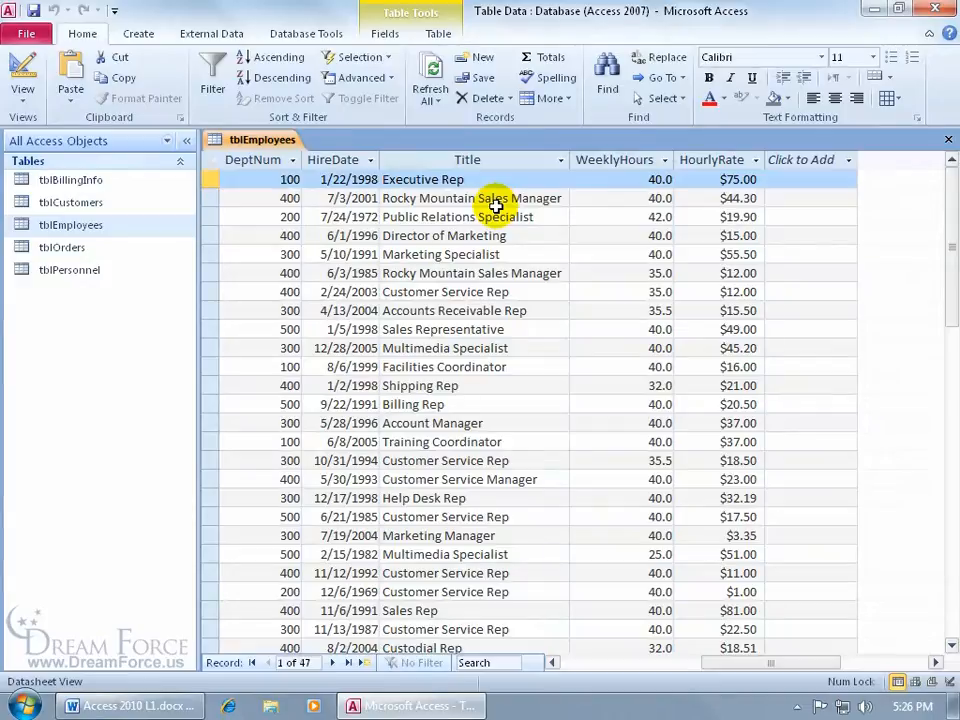
Step: Scroll through the 47 employee records, then add a new blank record 48 at the end
drag(949, 174, 949, 385)
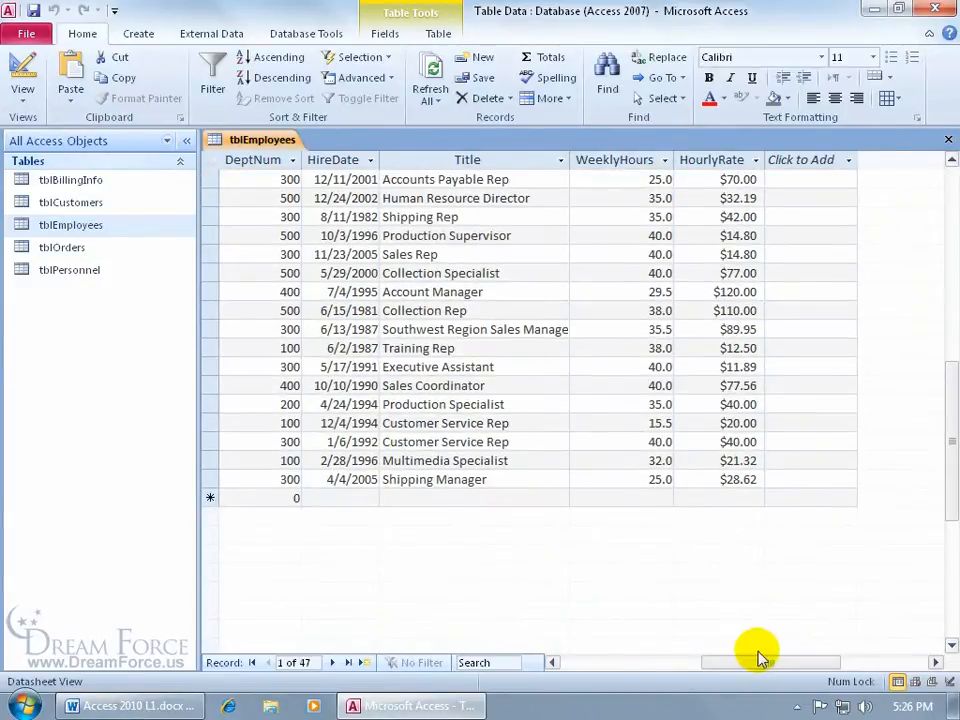
drag(772, 662, 636, 672)
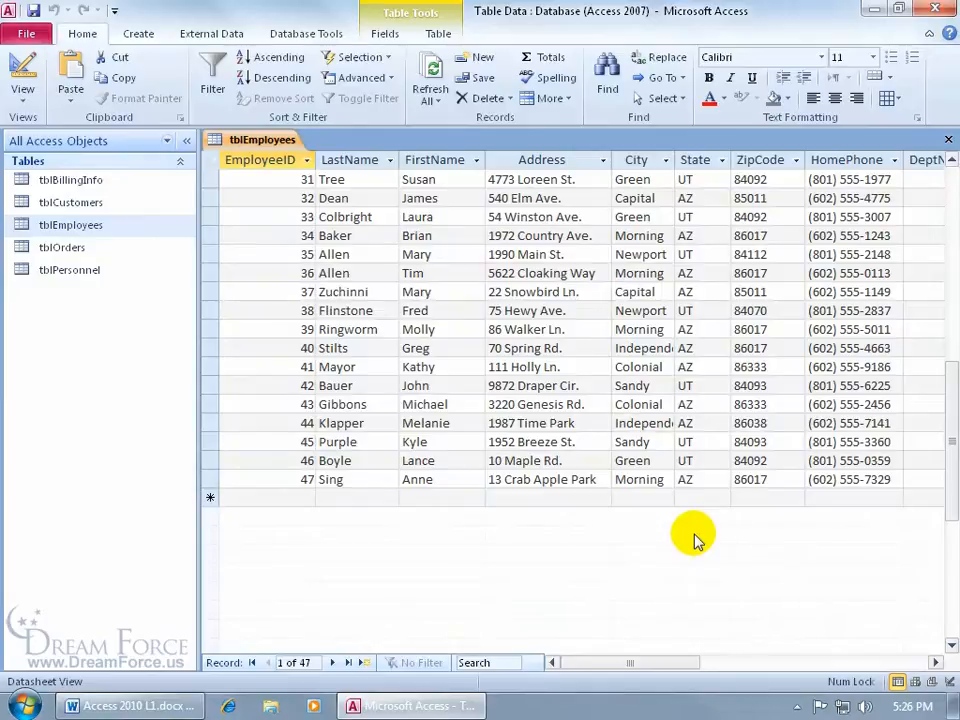
drag(946, 446, 946, 320)
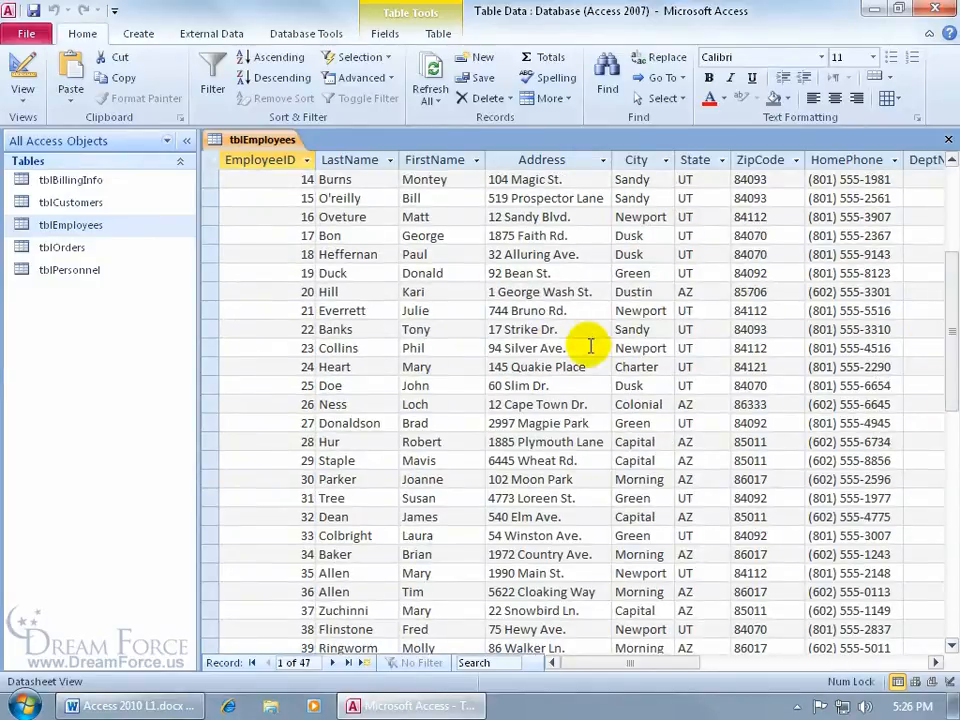
click(547, 348)
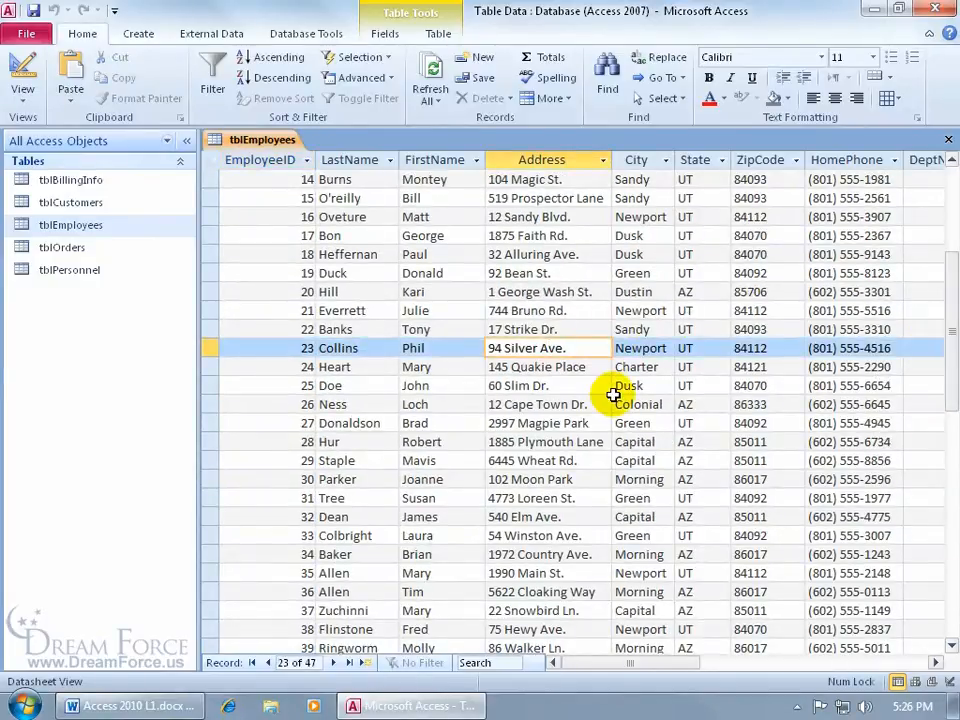
click(364, 664)
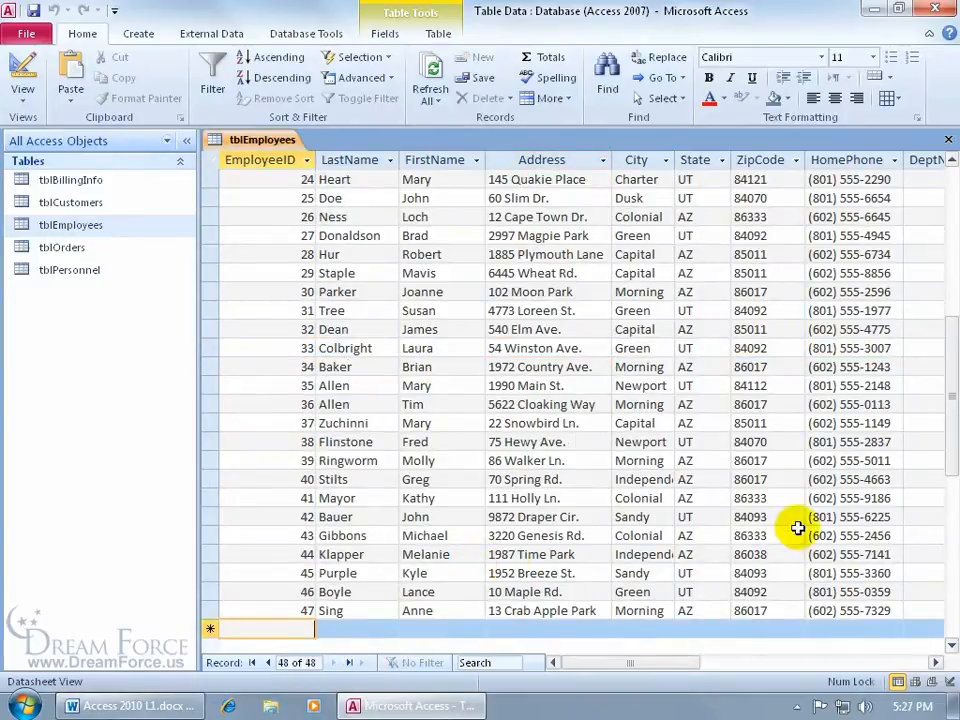
drag(950, 392, 952, 447)
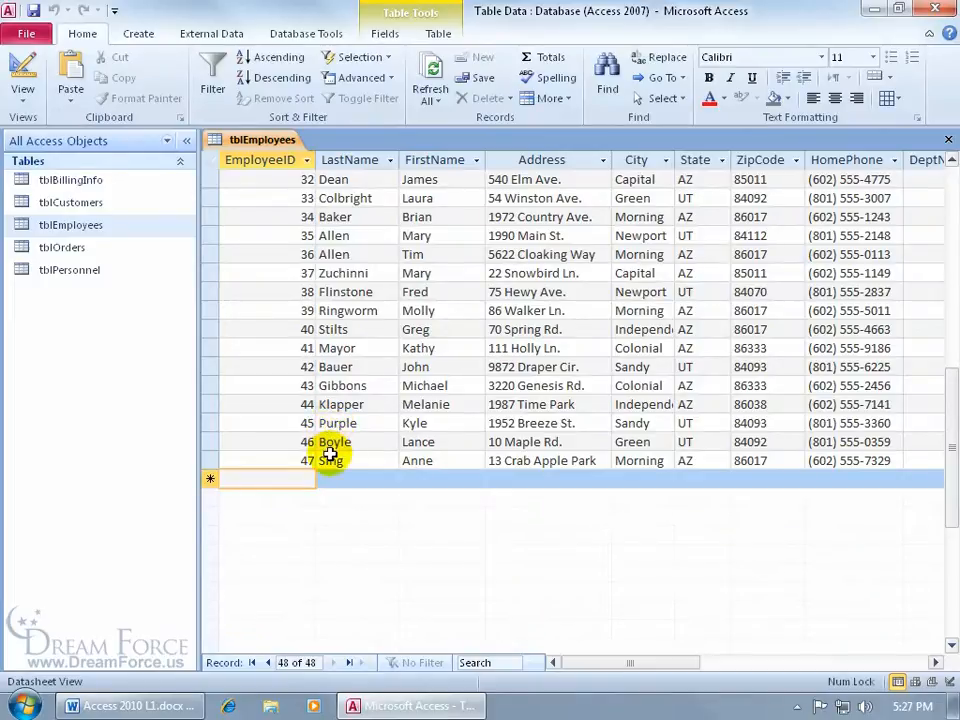
text(48)
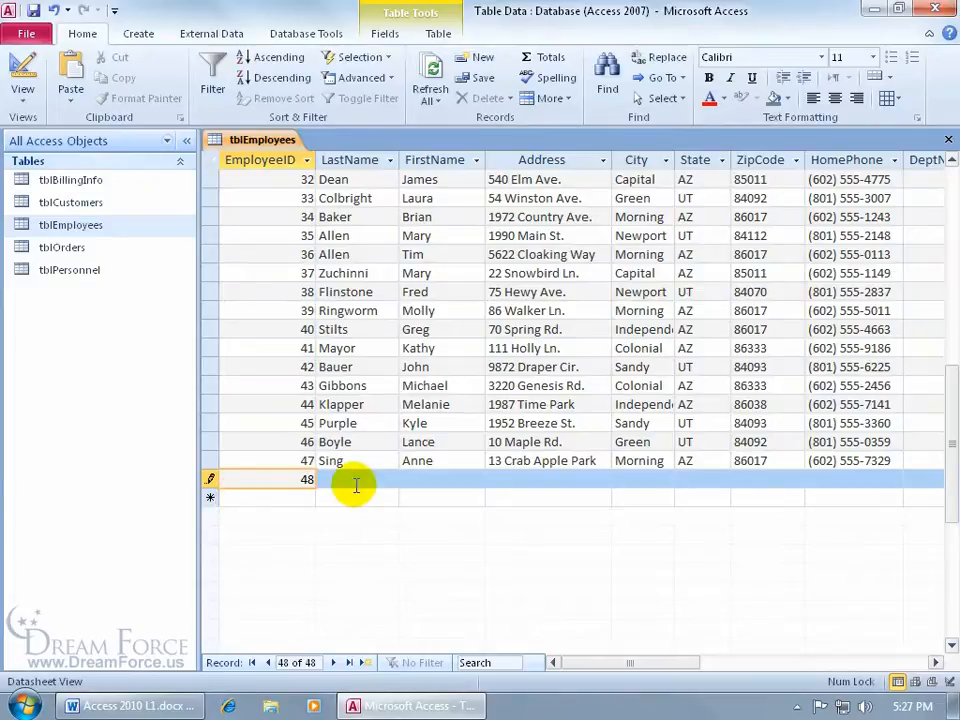
double_click(279, 480)
key(Delete)
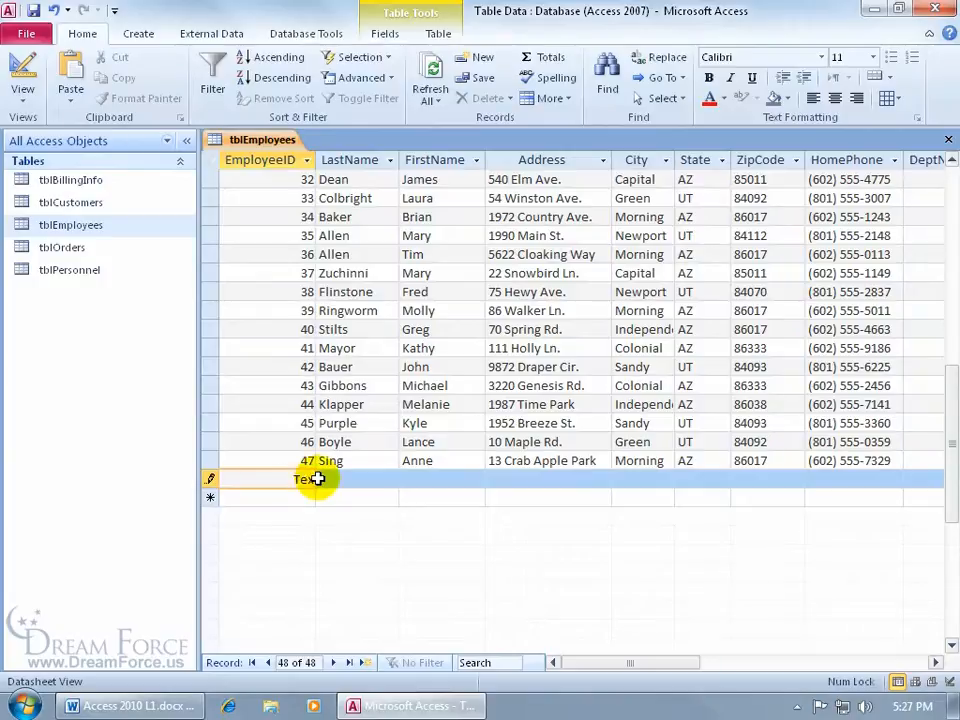
text(Text)
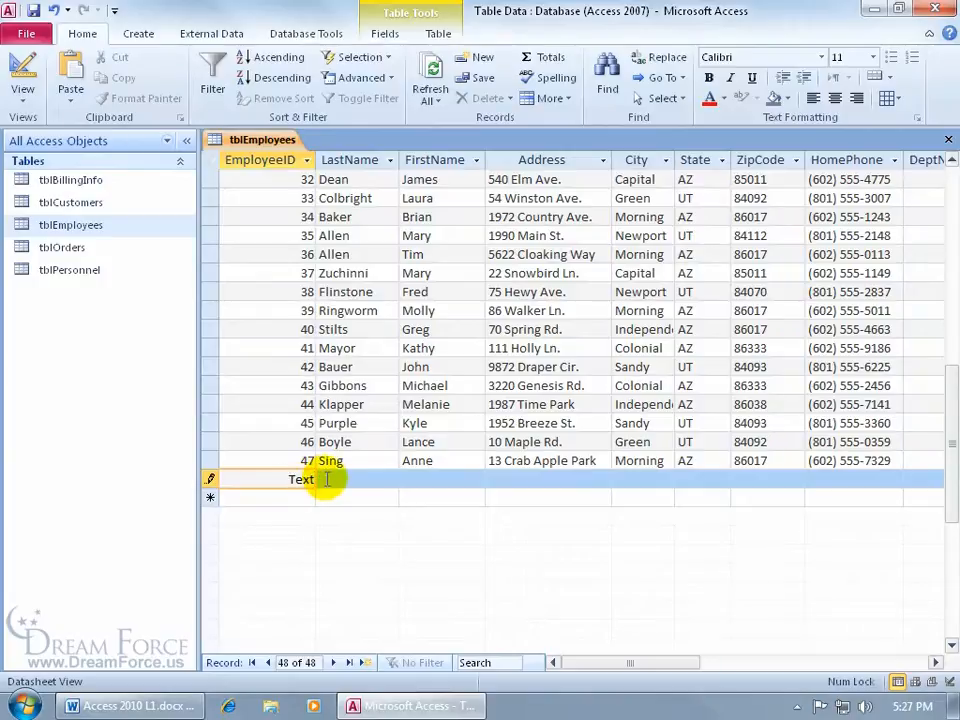
click(33, 10)
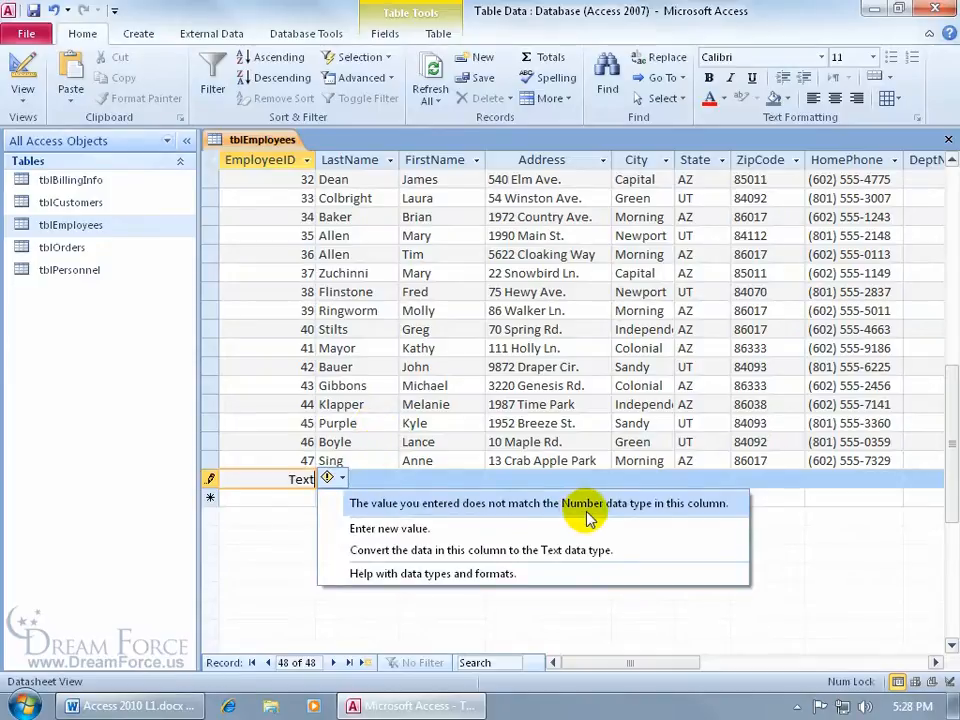
click(279, 478)
double_click(301, 479)
key(Delete)
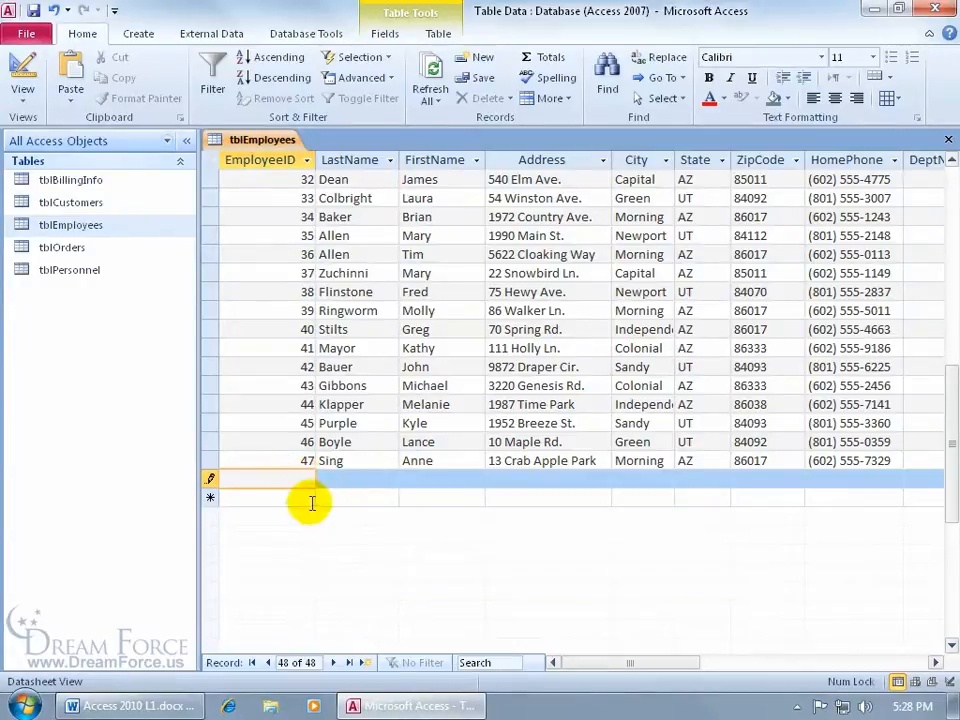
Step: Enter EmployeeID 48 plus the new employee's last name, first name and street address
text(48)
key(Tab)
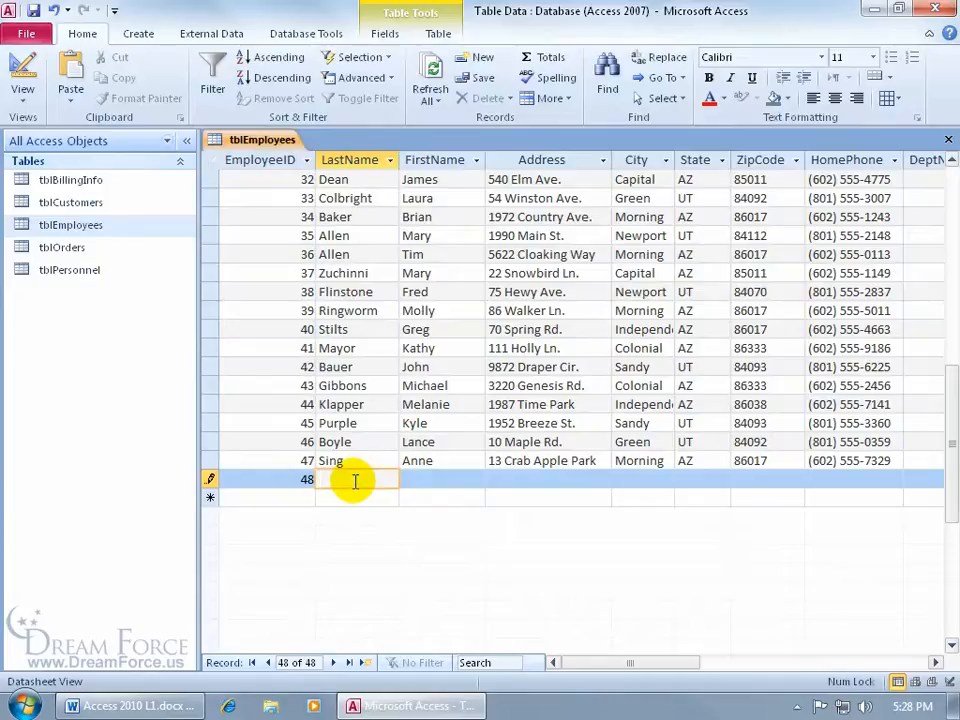
key(Tab)
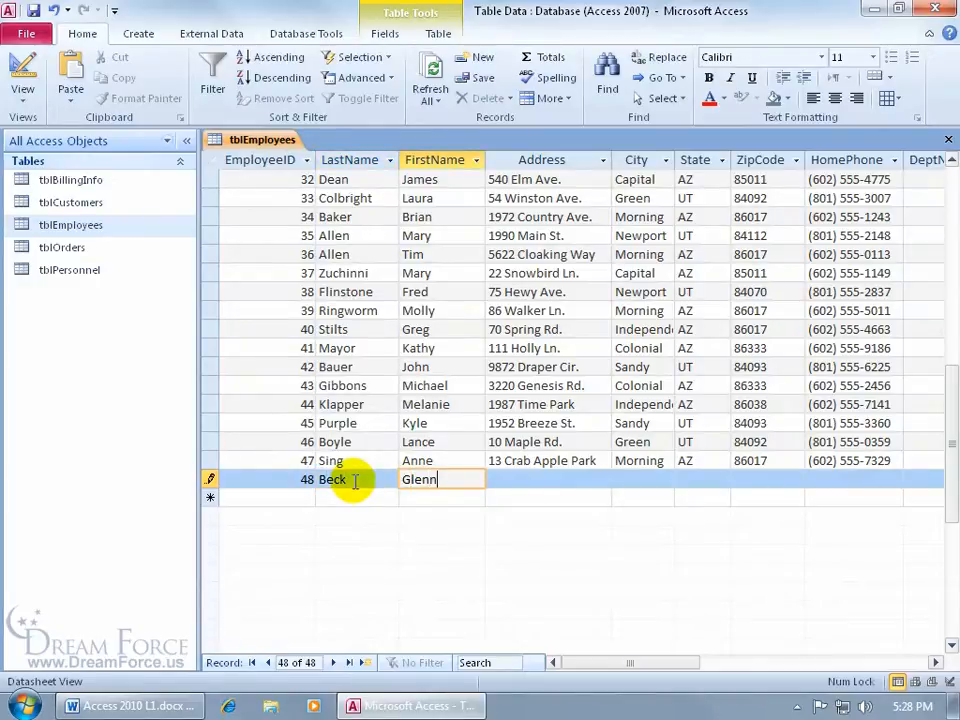
key(Tab)
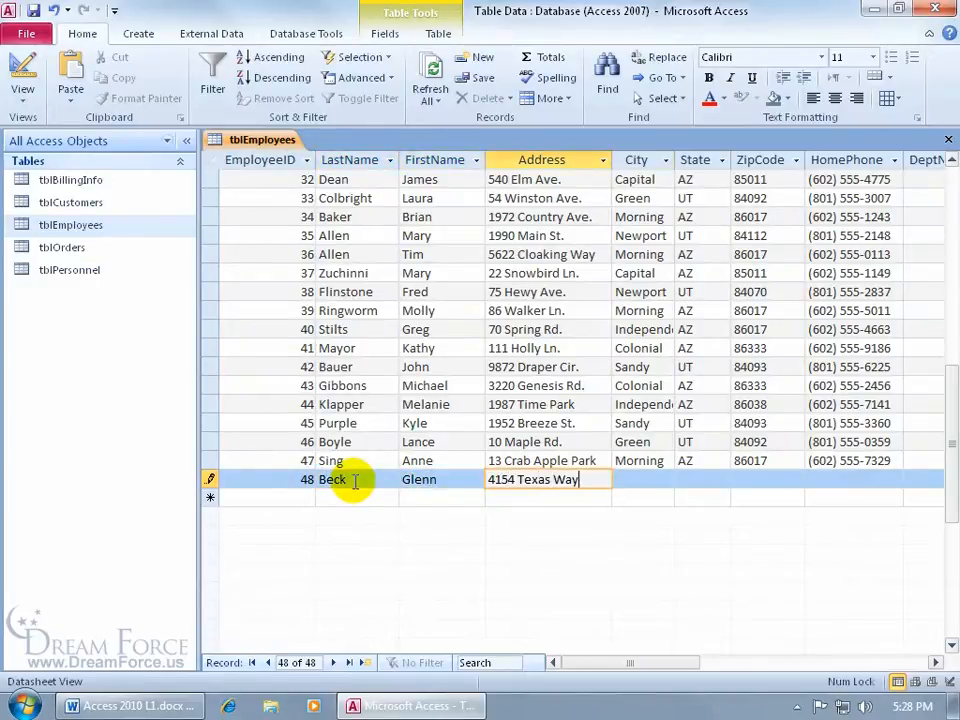
key(Tab)
Step: Fill in the new employee's city, state and ZIP code, then move on past HomePhone and DeptNum
text(Austin)
key(Tab)
text(TX)
key(Tab)
text(54147)
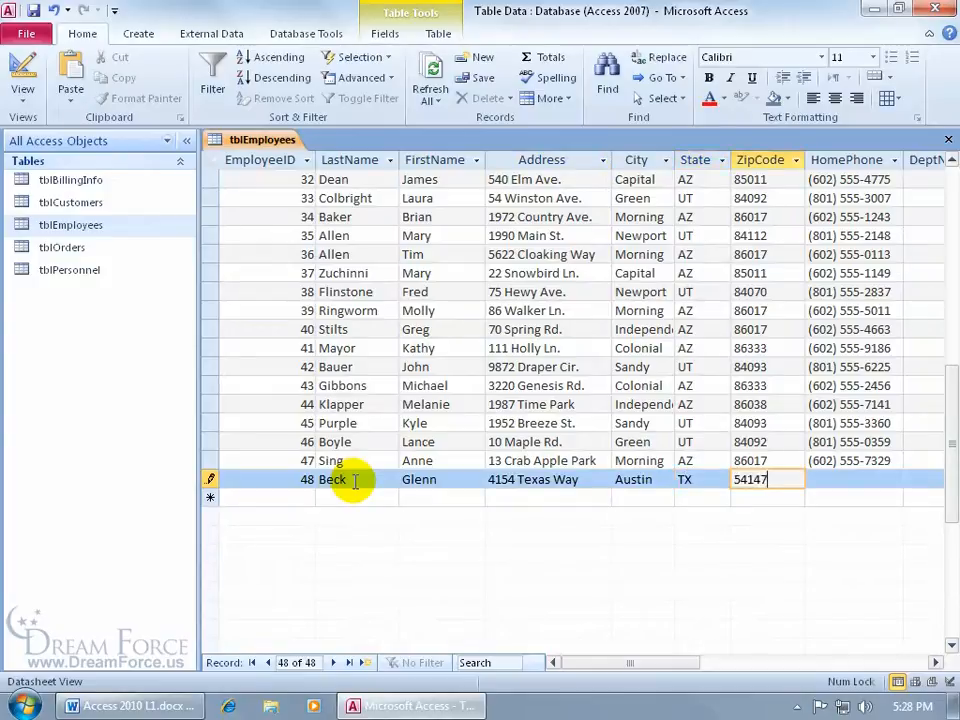
key(Tab)
drag(589, 662, 626, 661)
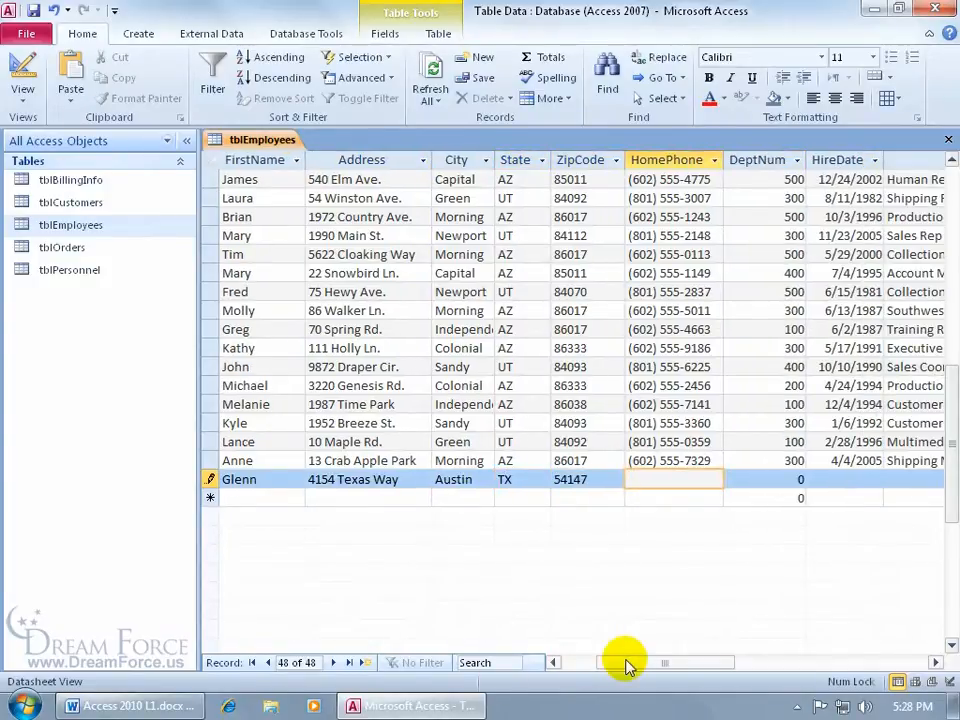
drag(626, 661, 562, 662)
key(Tab)
key(Tab)
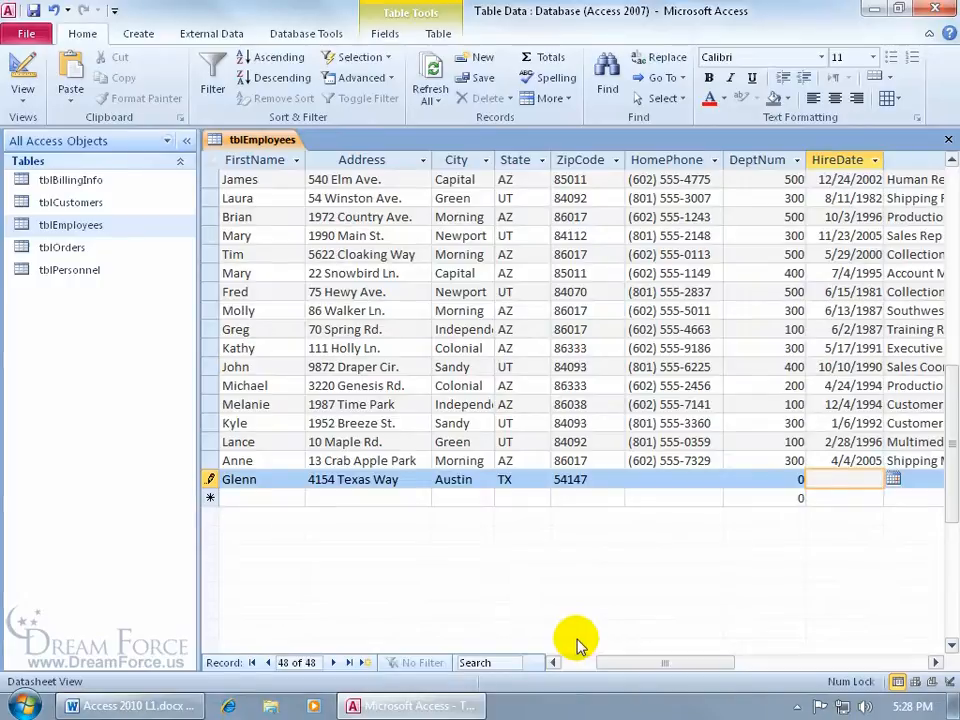
mouse_move(948, 505)
mouse_down()
mouse_move(953, 497)
mouse_move(954, 522)
mouse_move(945, 514)
mouse_up()
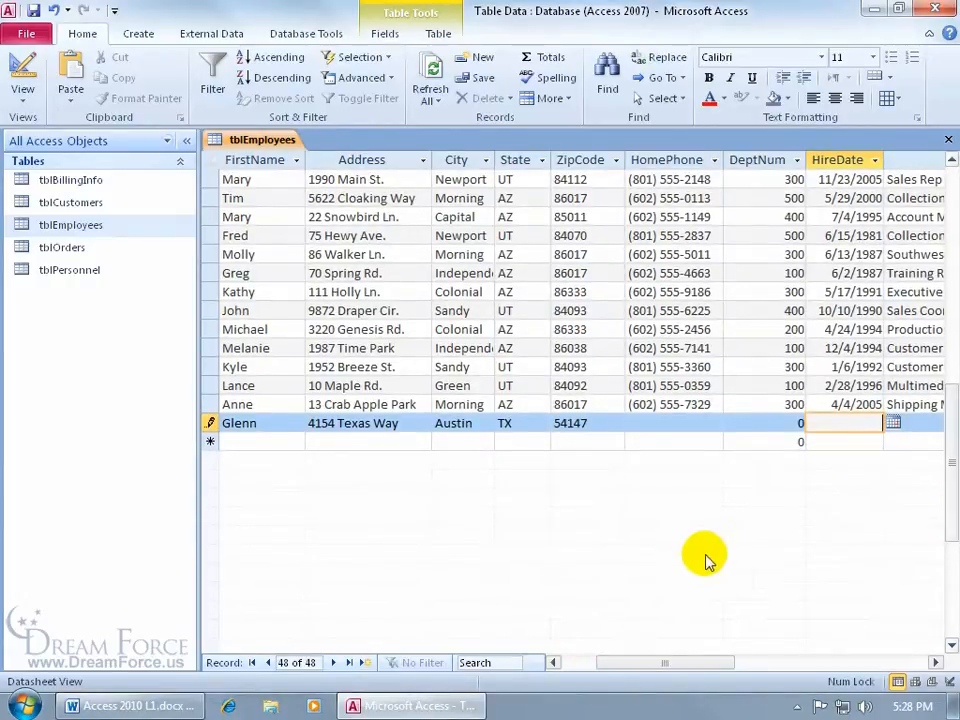
Step: Enter the employee's home phone number and copy DeptNum 300 from the record above with Ctrl+'
click(658, 425)
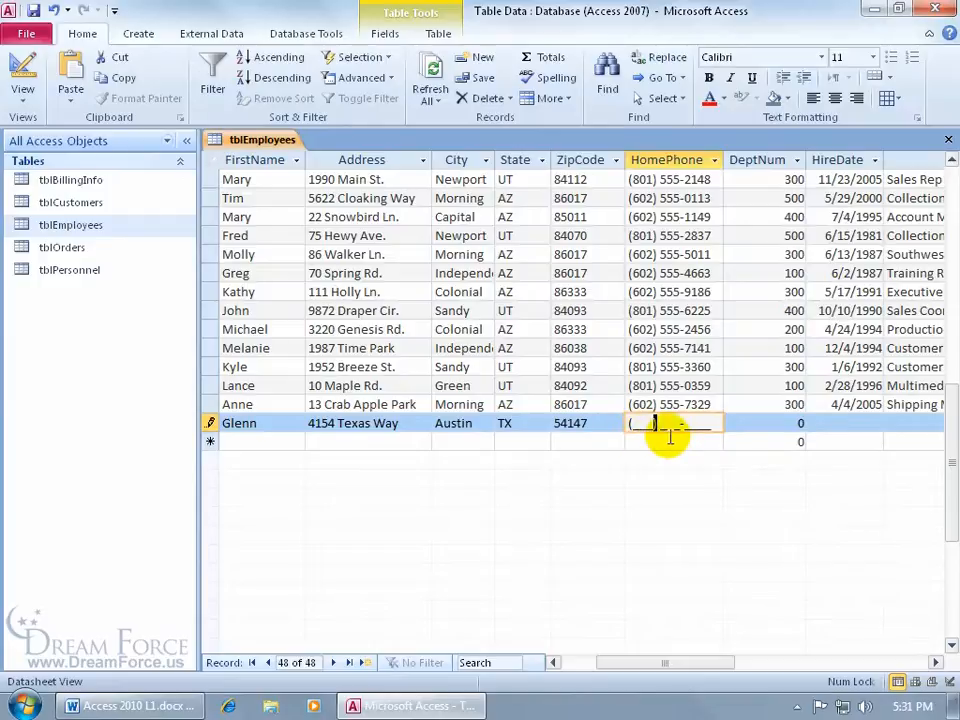
click(595, 422)
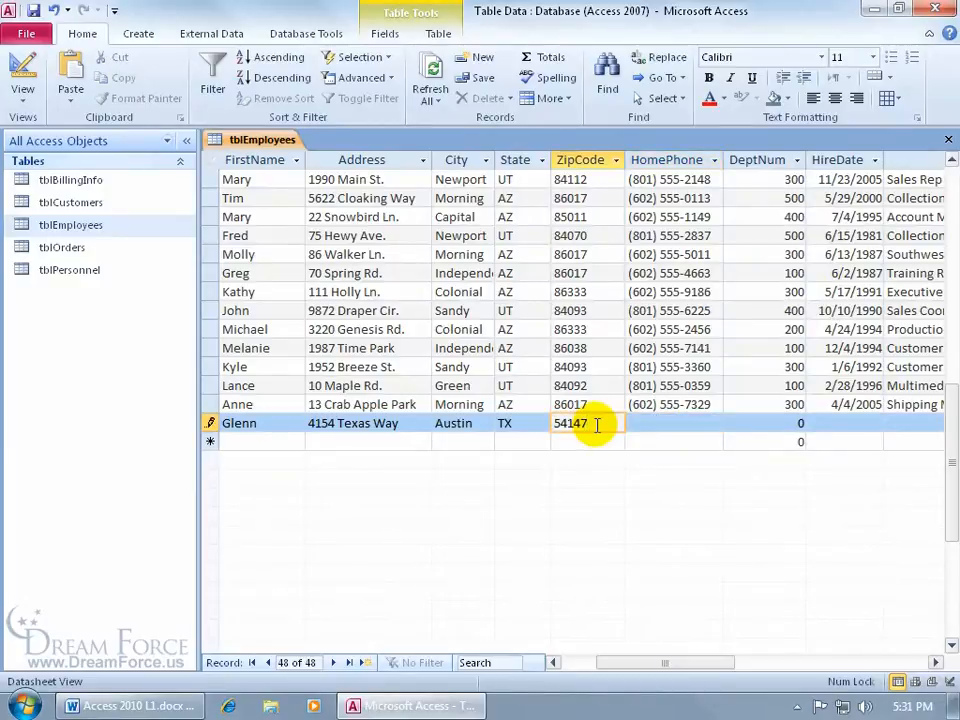
key(Tab)
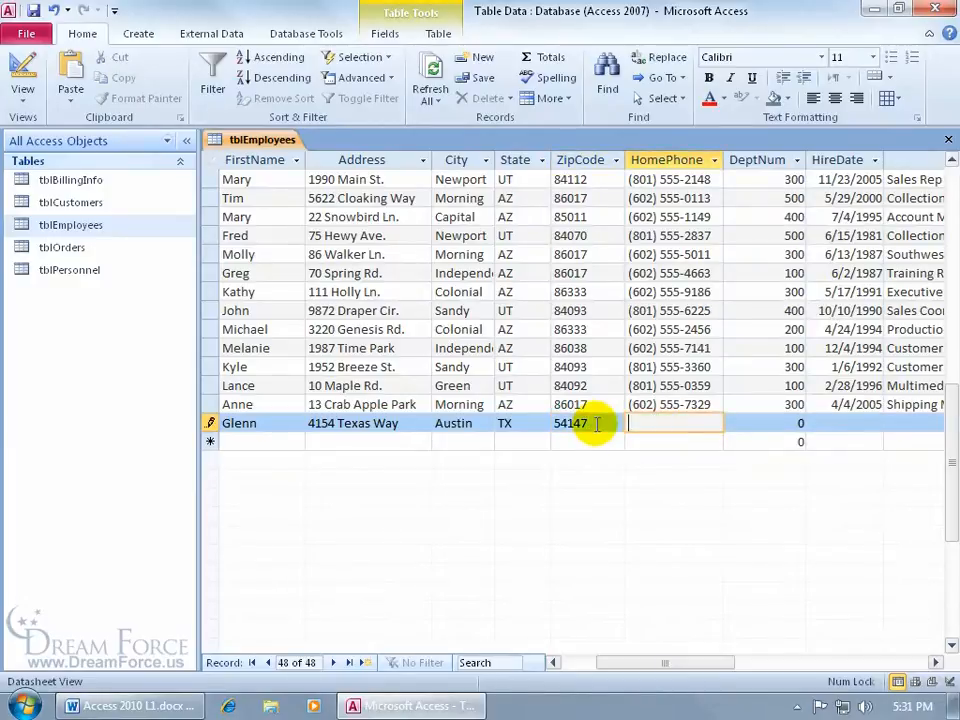
text(4__) ___-____)
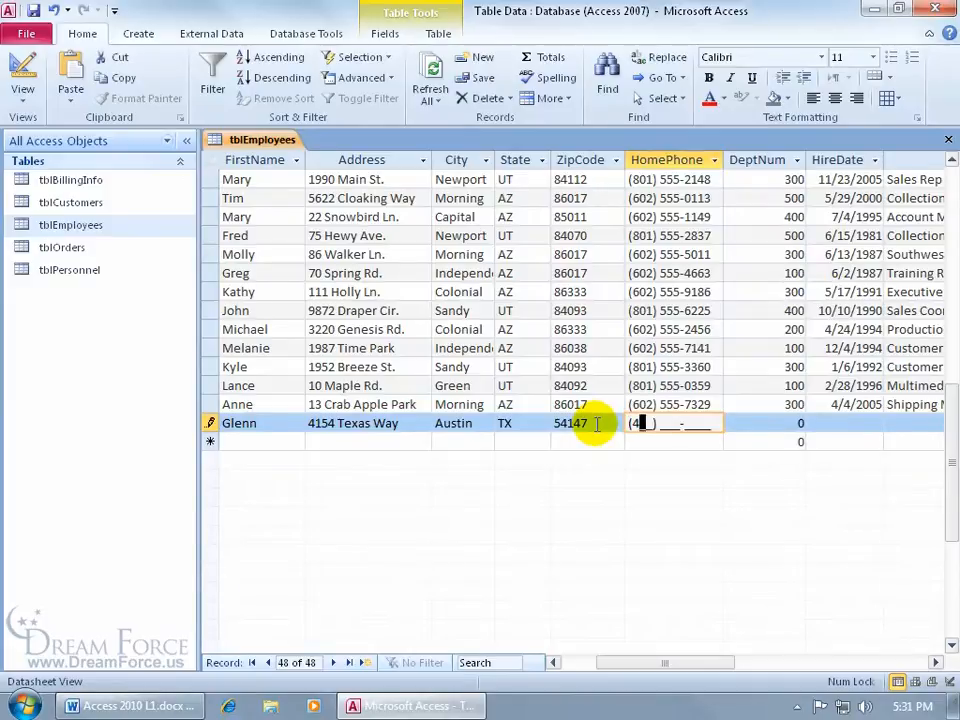
key(BackSpace)
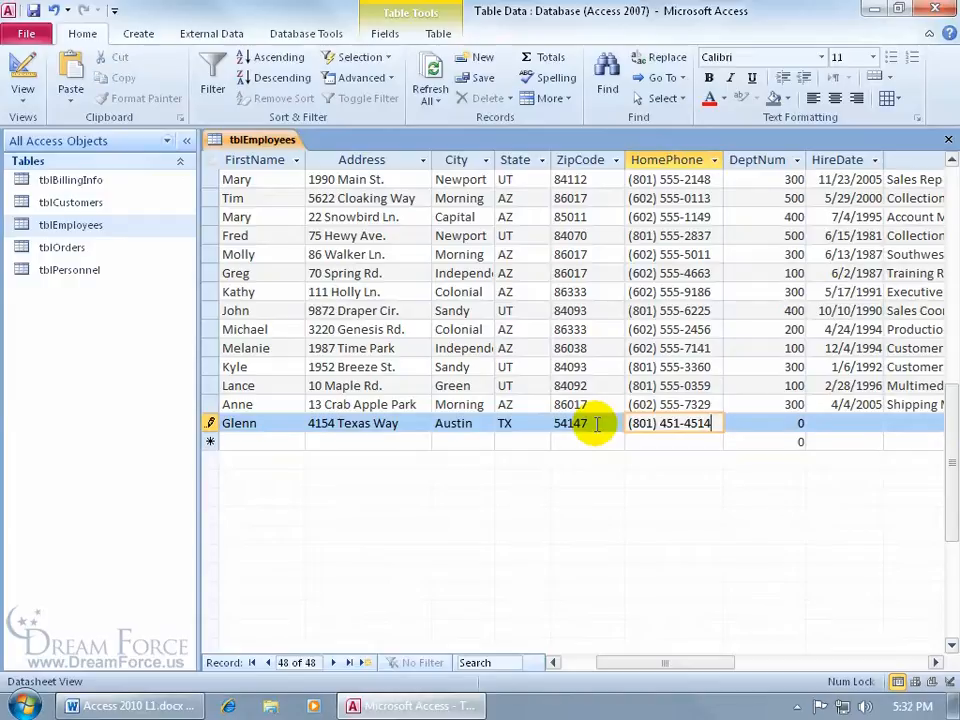
key(Tab)
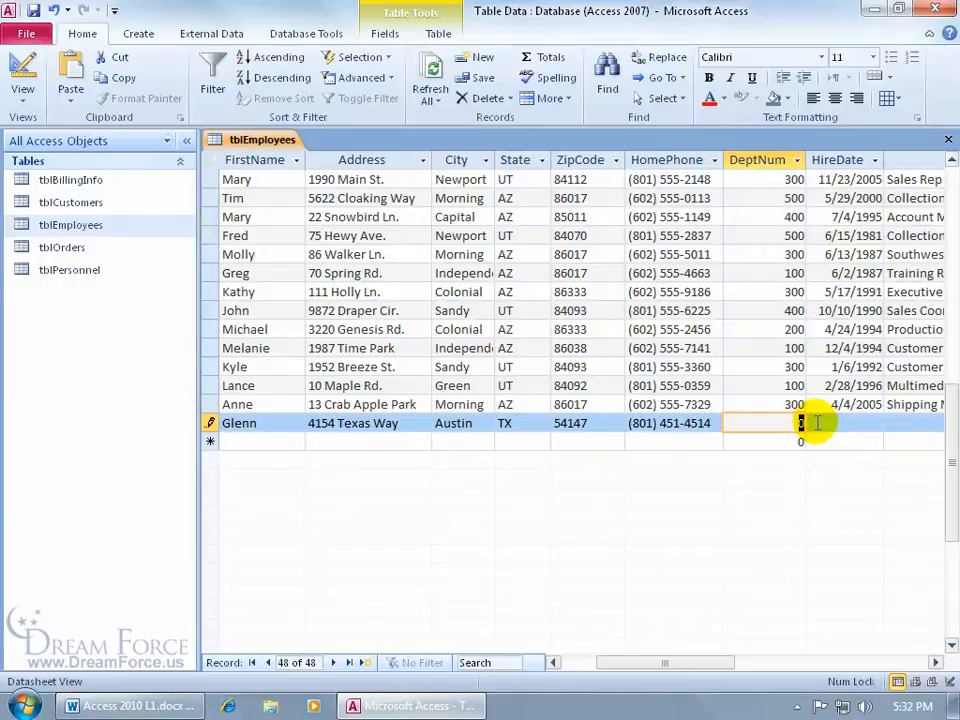
key(ctrl+apostrophe)
key(Tab)
Step: Replace the trial hire dates with today's date, 8/2/2011, using Ctrl+;
drag(676, 665, 713, 666)
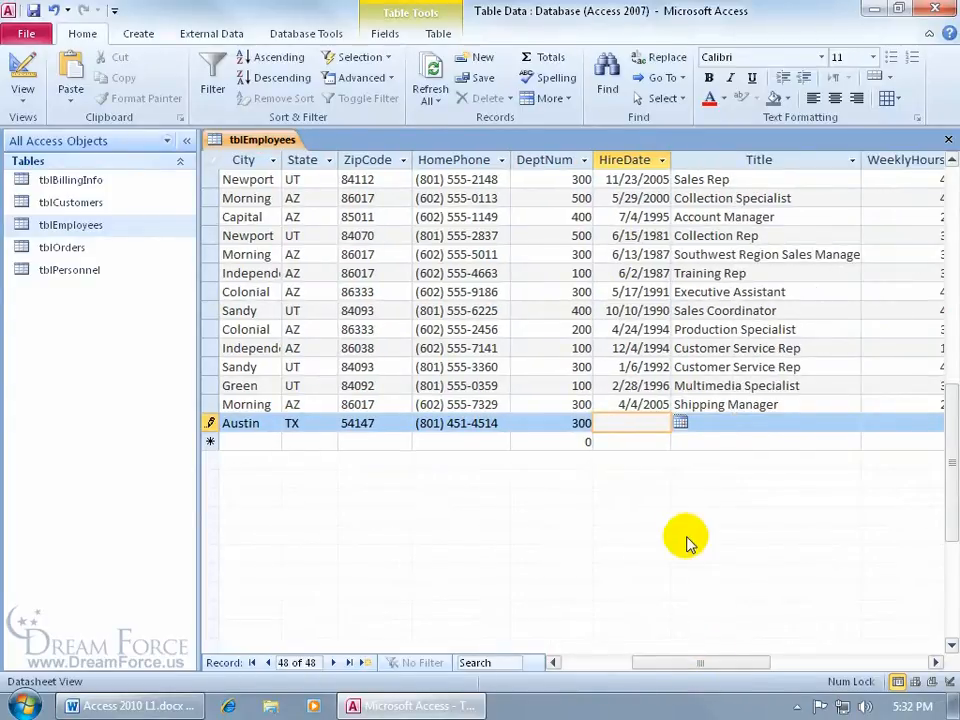
text(/7/07)
key(Tab)
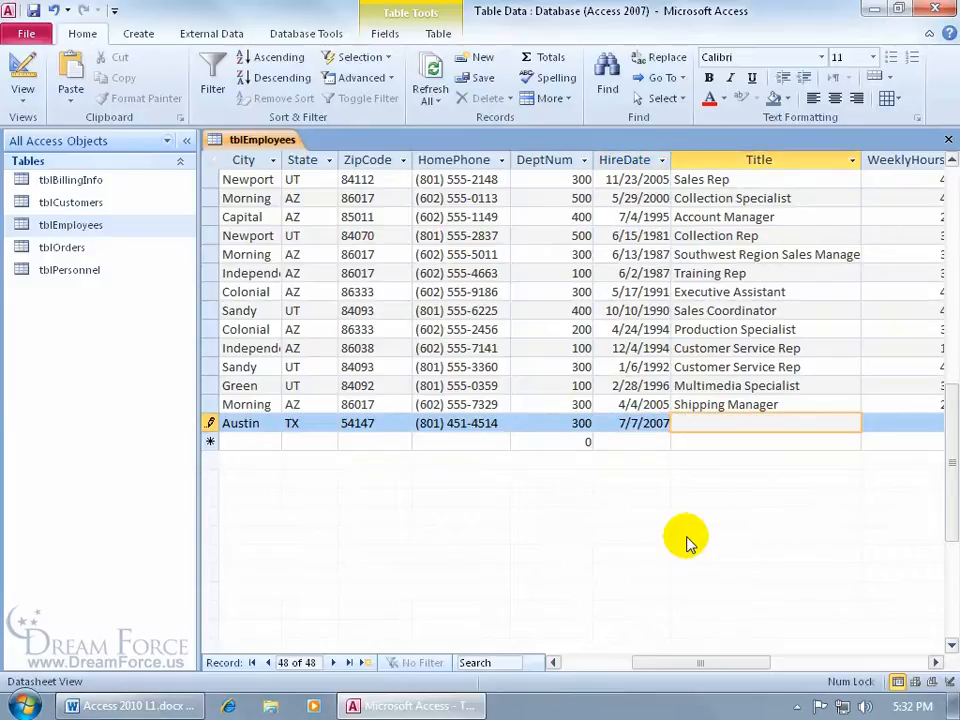
click(648, 423)
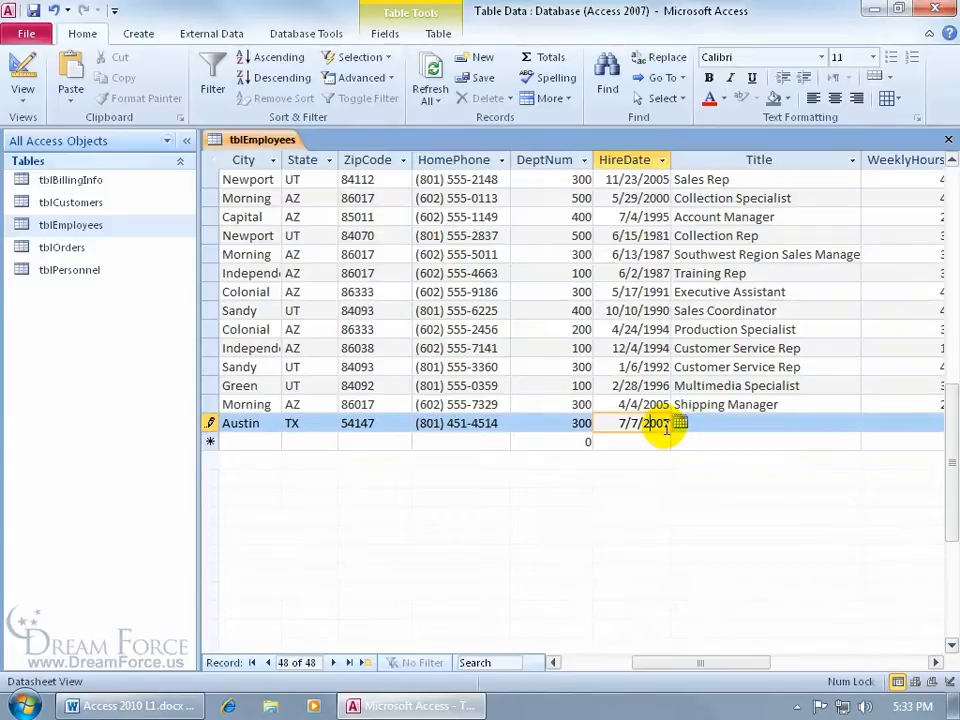
key(BackSpace)
key(BackSpace)
key(BackSpace)
text(19)
key(Tab)
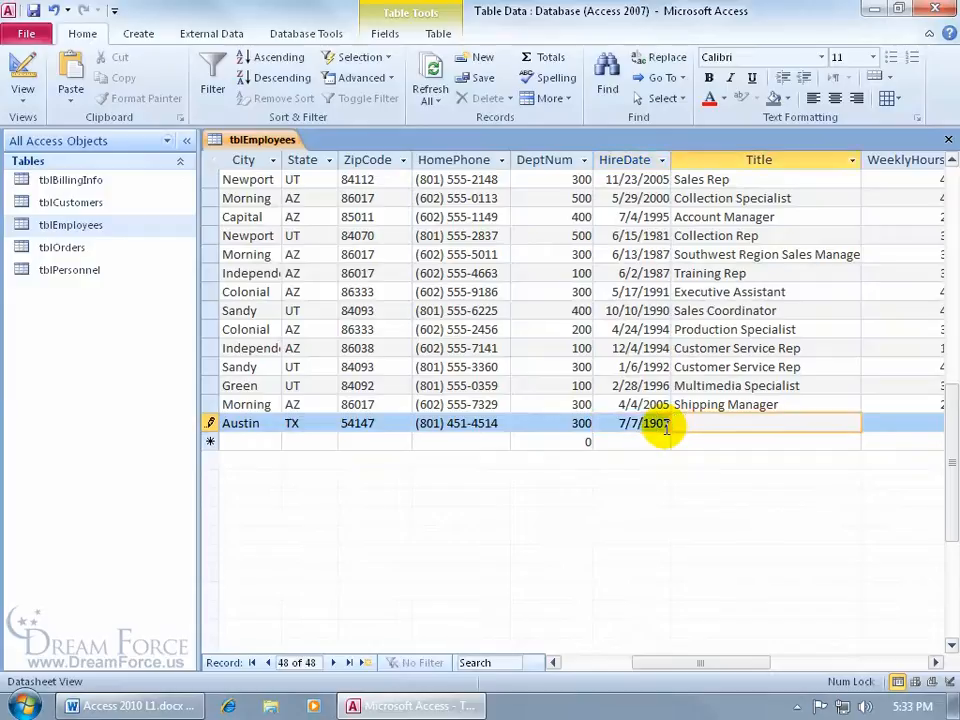
click(643, 423)
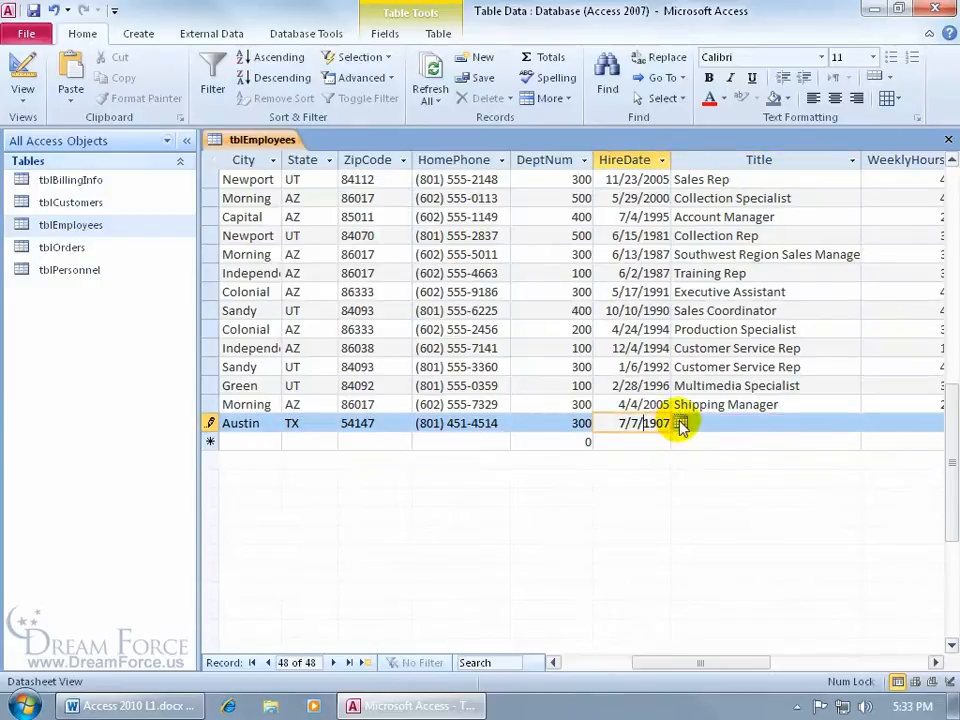
click(680, 424)
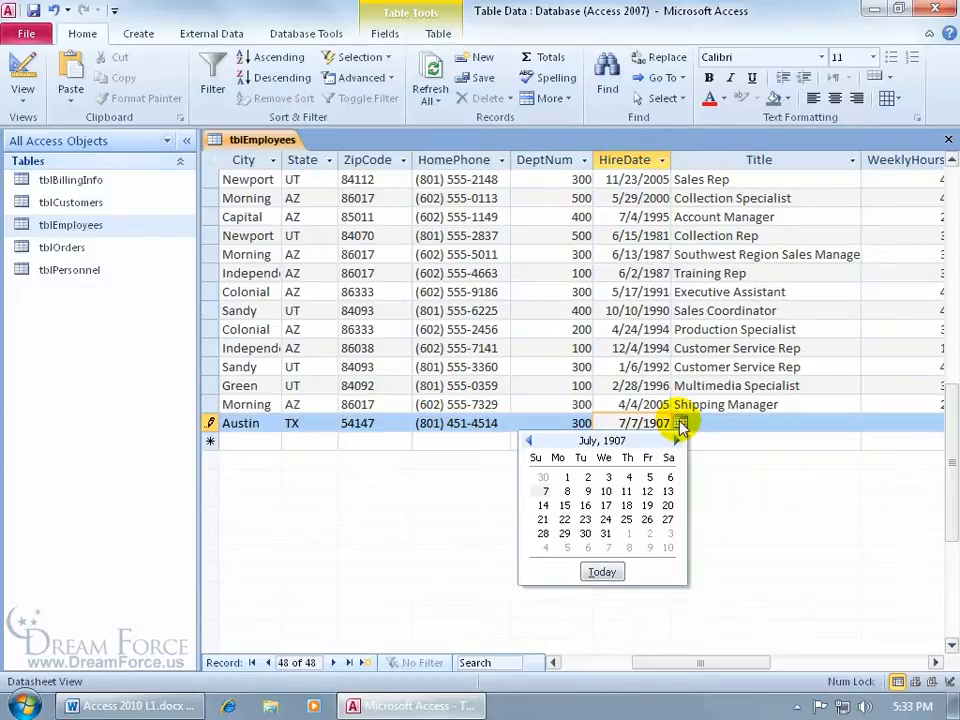
click(605, 491)
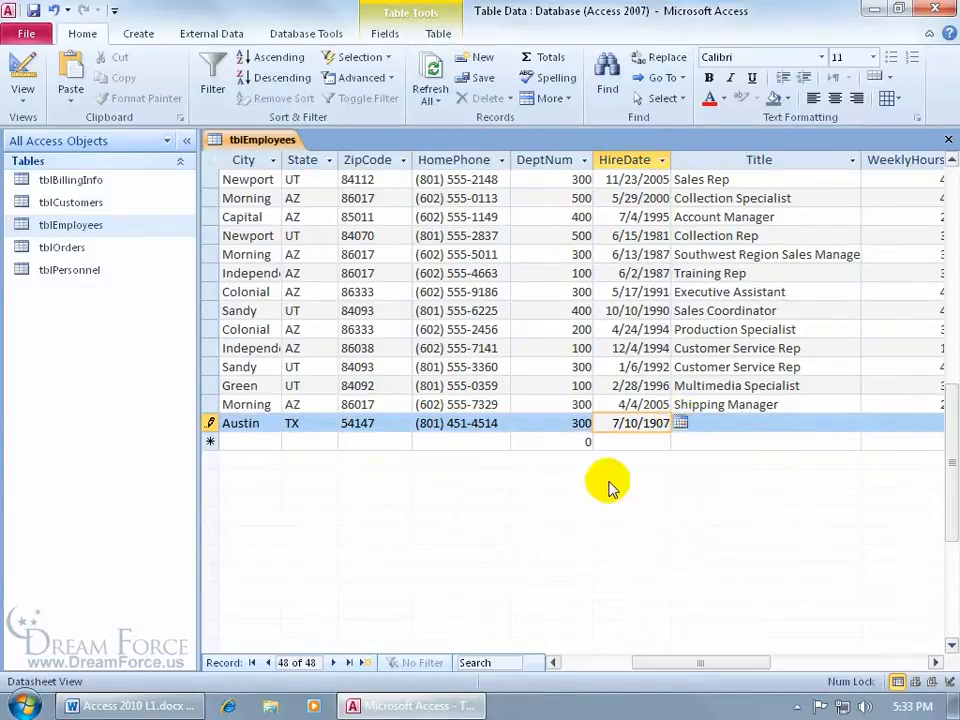
drag(607, 423, 670, 423)
key(Delete)
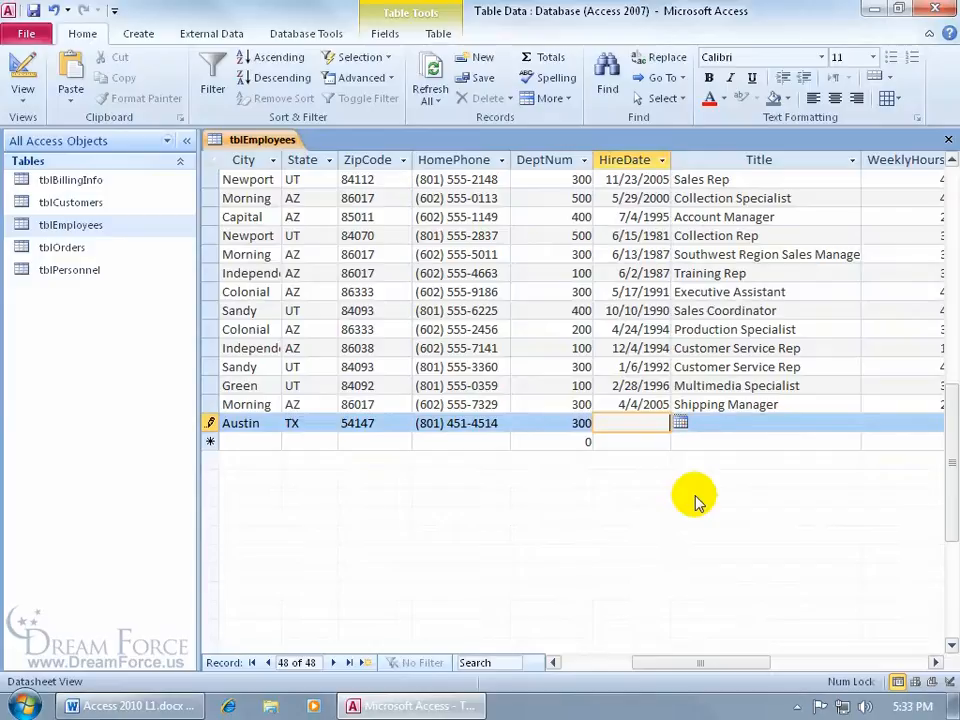
key(ctrl+semicolon)
key(Tab)
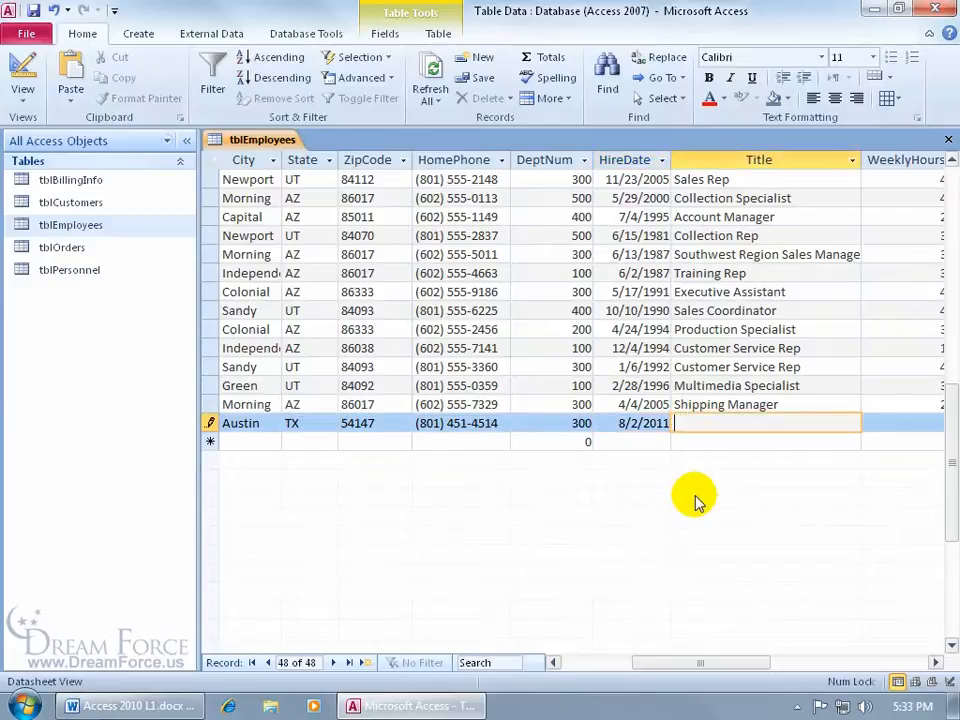
Step: Enter Title 'Sales Rep', 40 weekly hours and an hourly rate of 50
text(Sales Rep)
key(Tab)
text(40)
key(Tab)
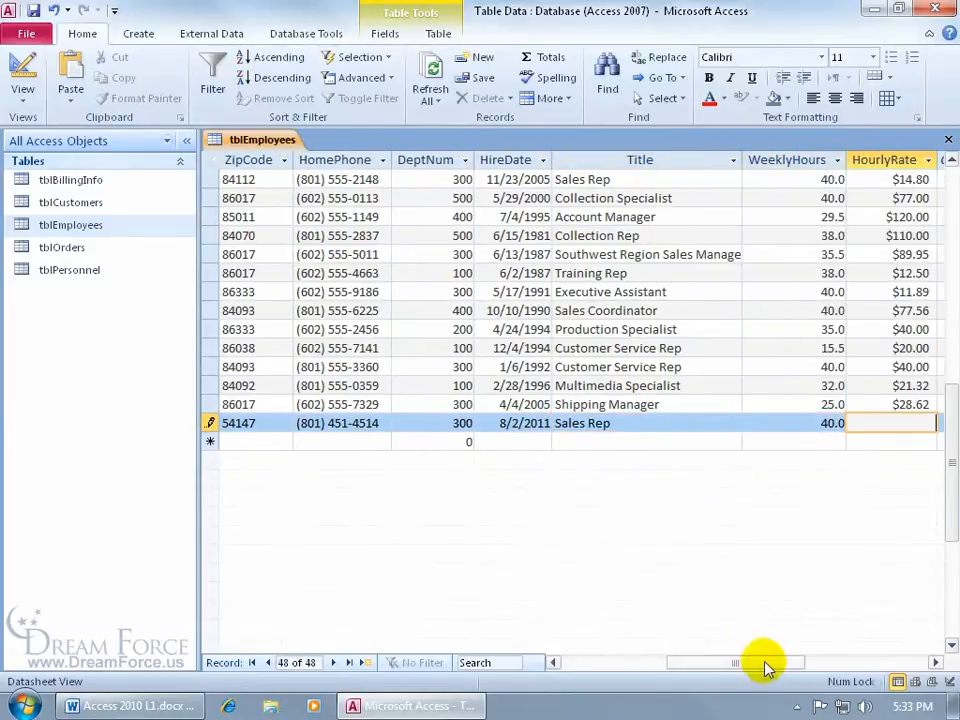
drag(765, 662, 800, 668)
text(50)
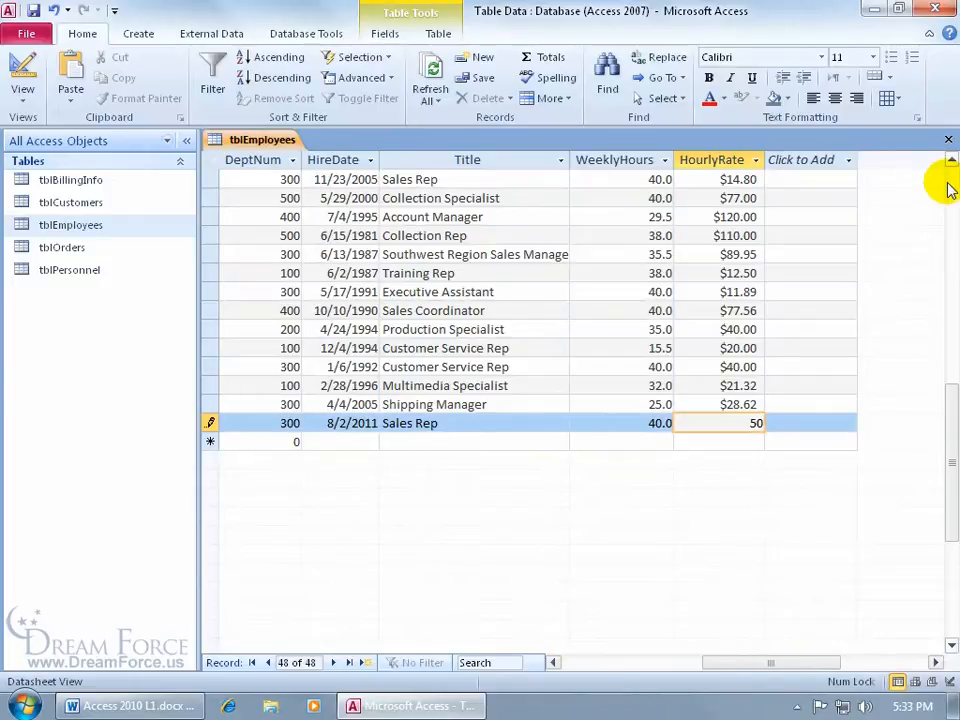
Step: Close tblEmployees to save record 48, then reopen it showing 48 records
click(948, 139)
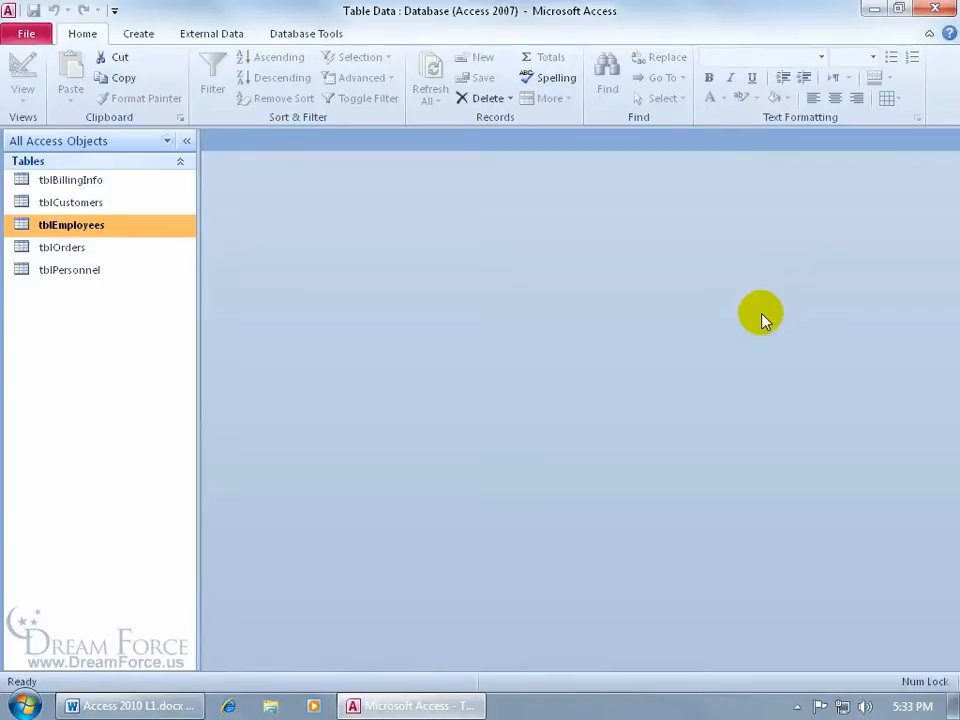
double_click(145, 228)
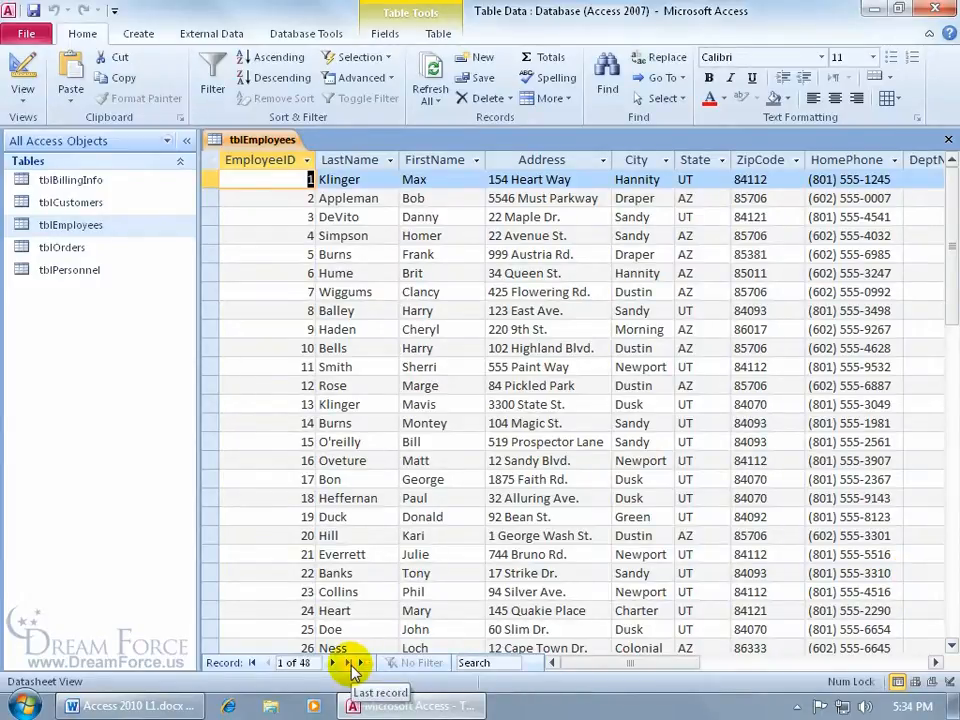
click(352, 666)
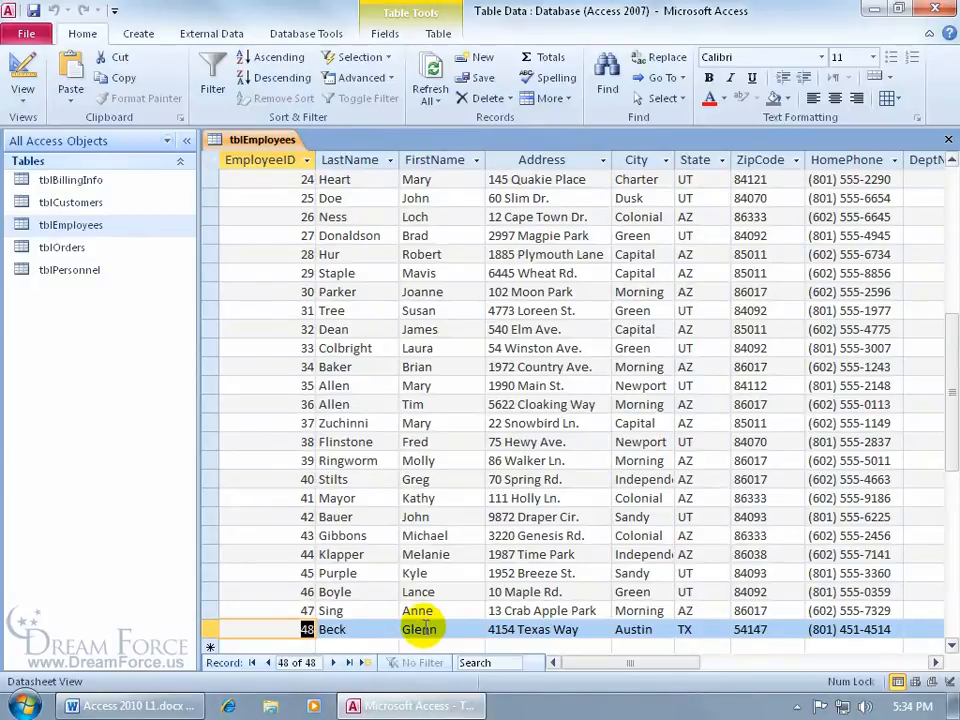
drag(943, 418, 943, 454)
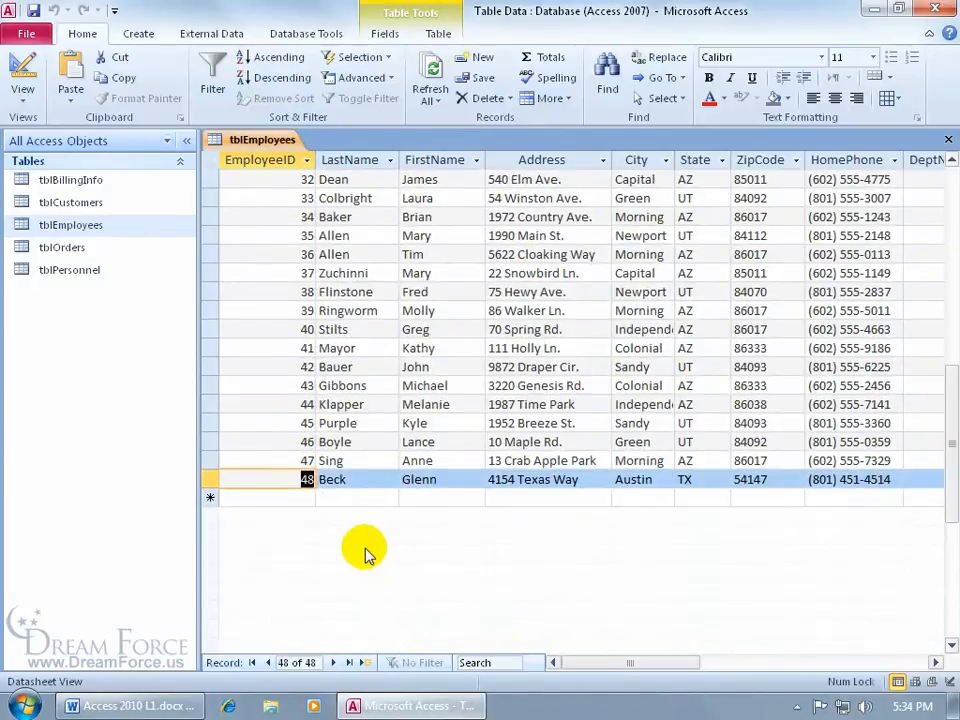
click(355, 479)
key(BackSpace)
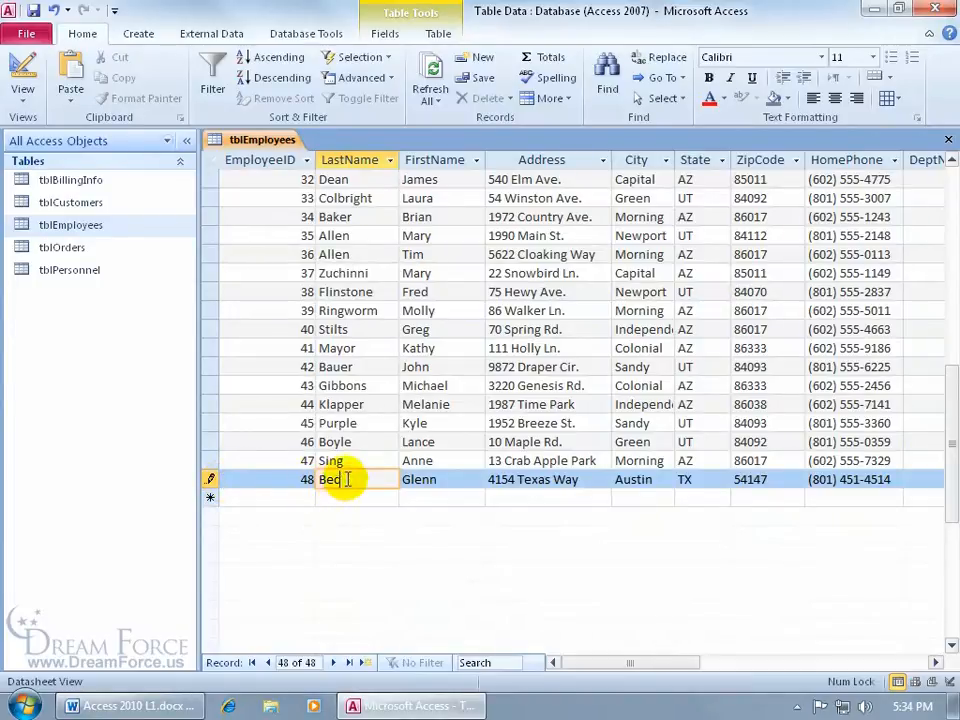
click(373, 442)
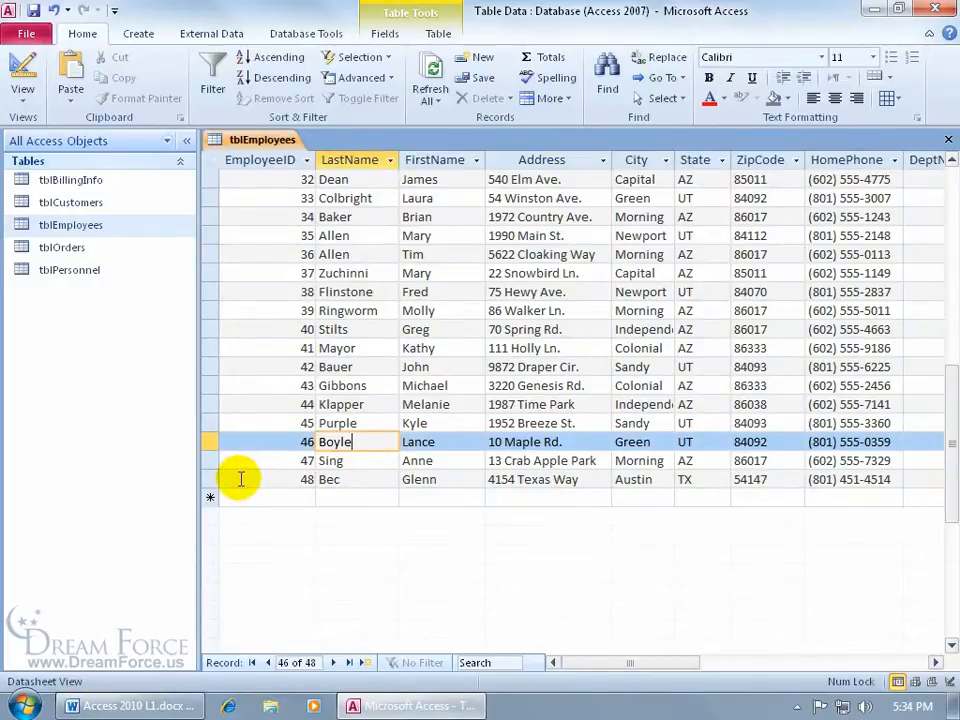
click(346, 479)
text(k)
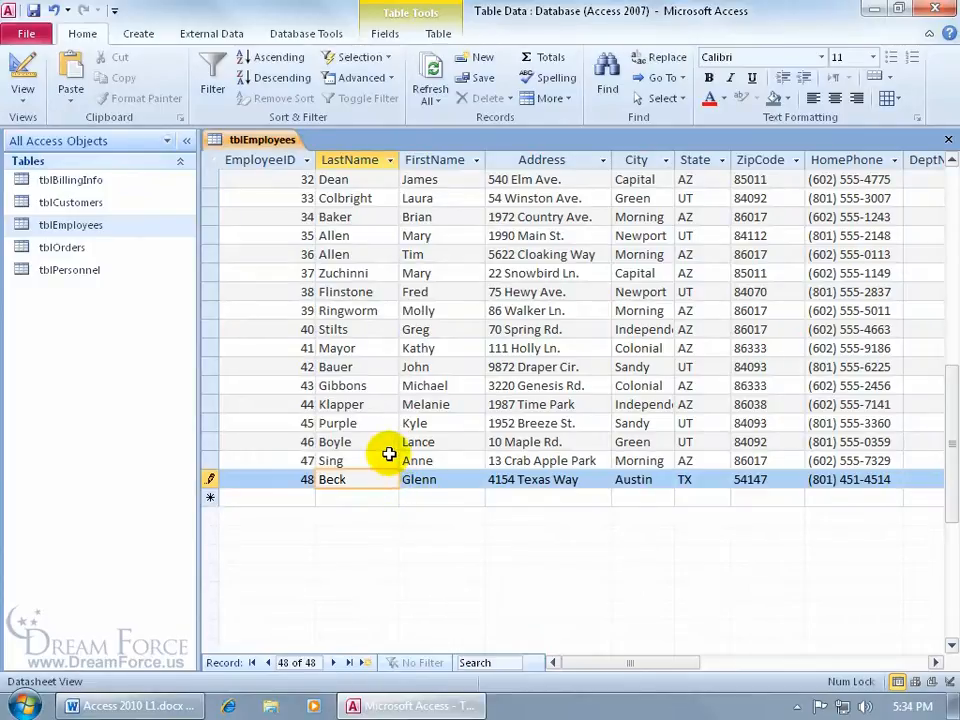
key(shift+Return)
key(Tab)
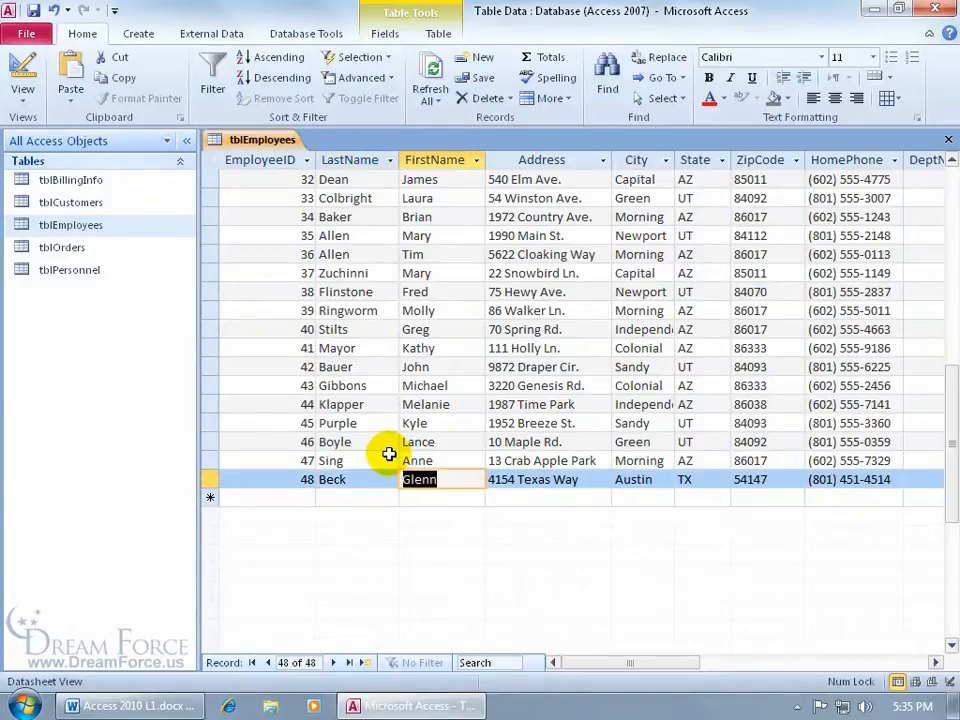
drag(598, 665, 724, 677)
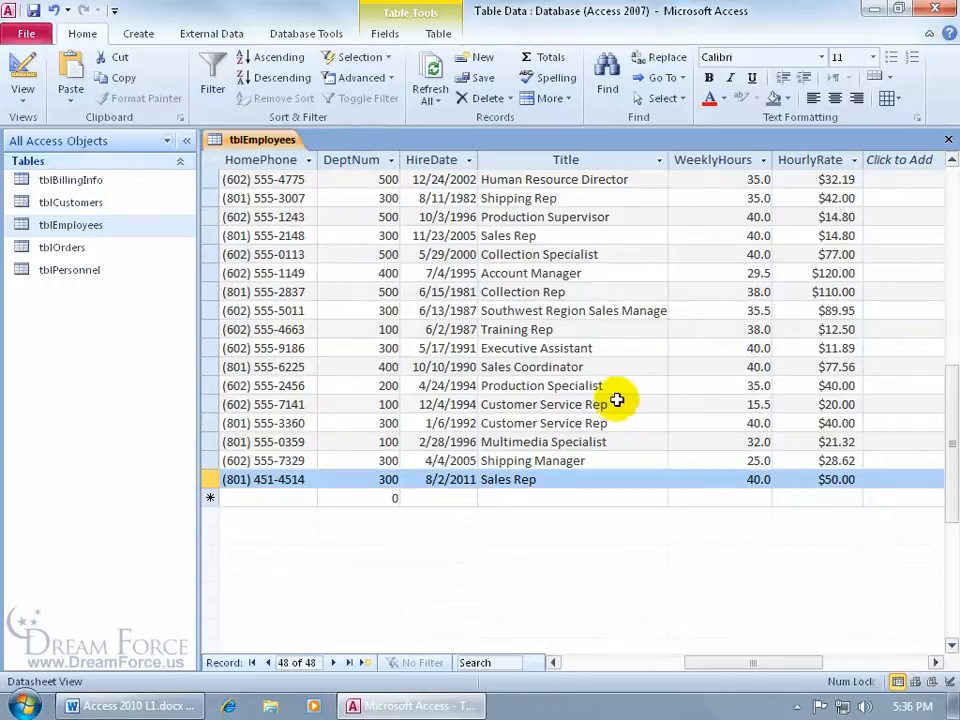
Step: From a Title cell, open Find and Replace, clear the old 'Sales Representative' term and move the dialog lower
click(602, 366)
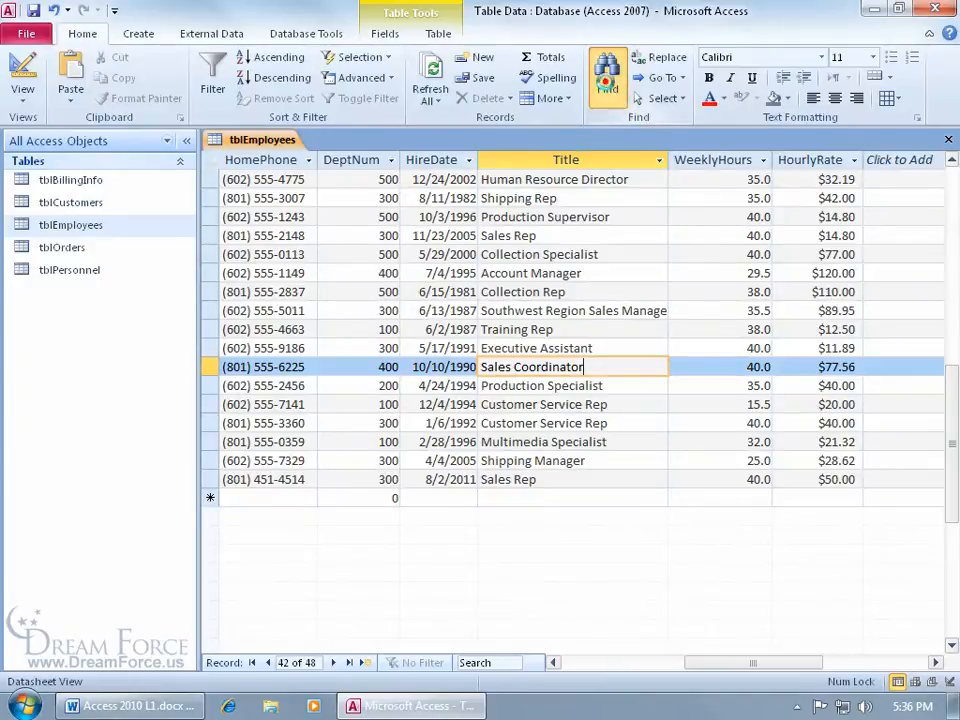
click(607, 78)
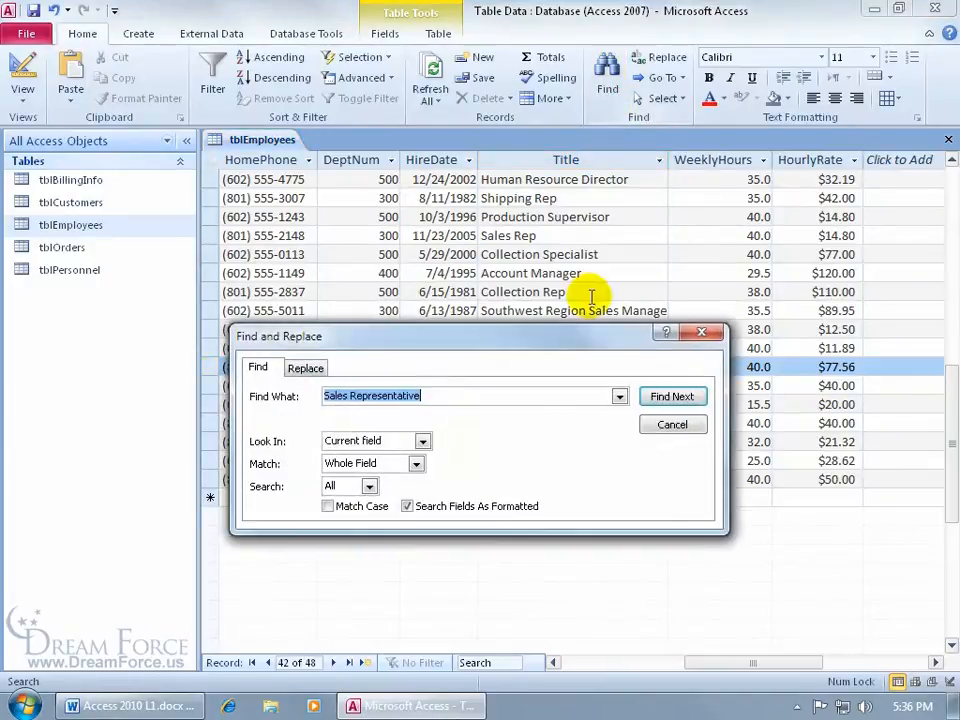
click(671, 424)
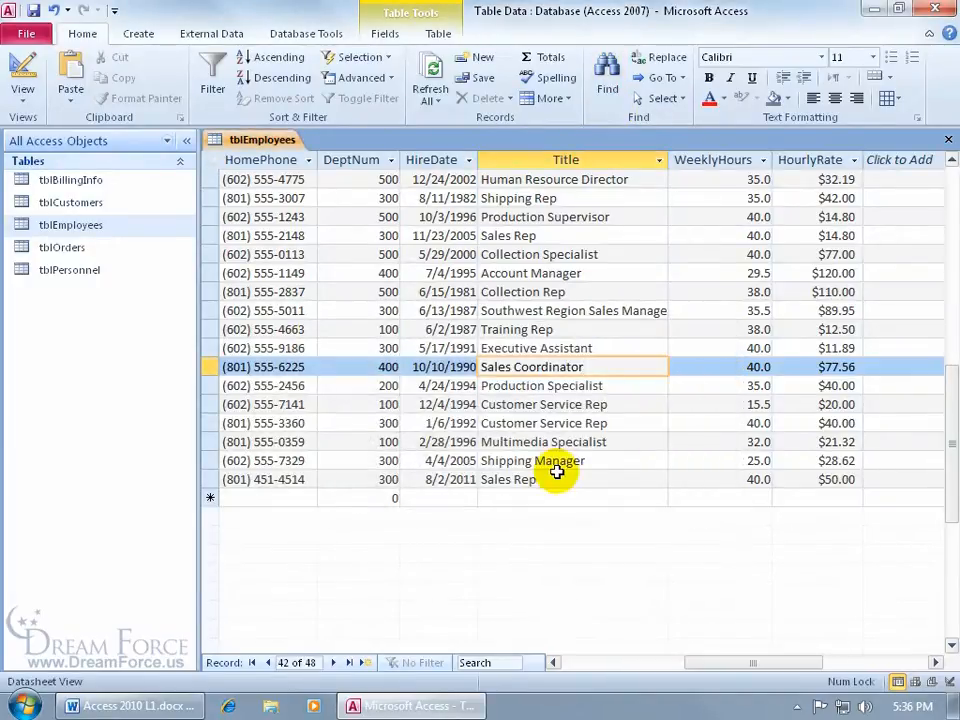
key(ctrl+f)
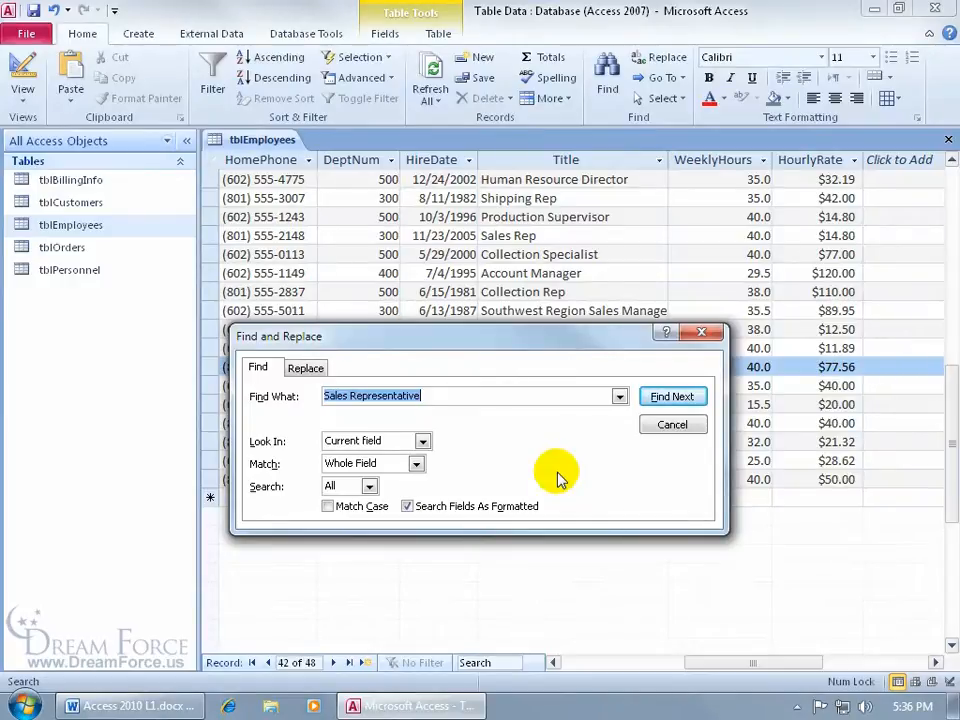
key(Delete)
drag(534, 342, 640, 455)
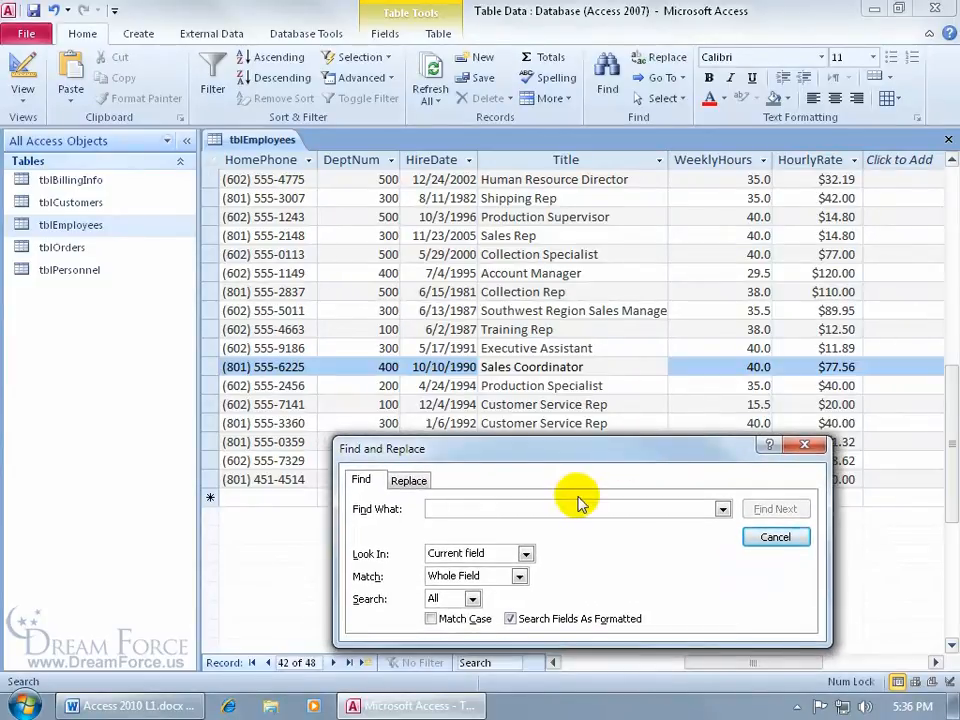
Step: Search for 'Customer Service Rep' in the current field, matching whole field across all records
text(Customer Service Rep)
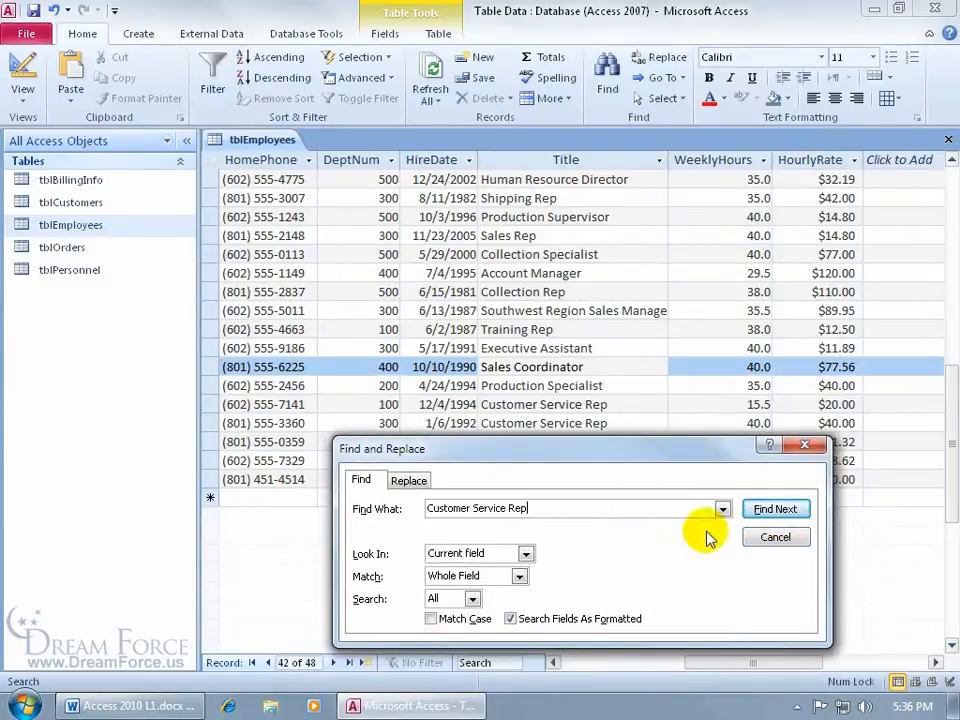
click(525, 554)
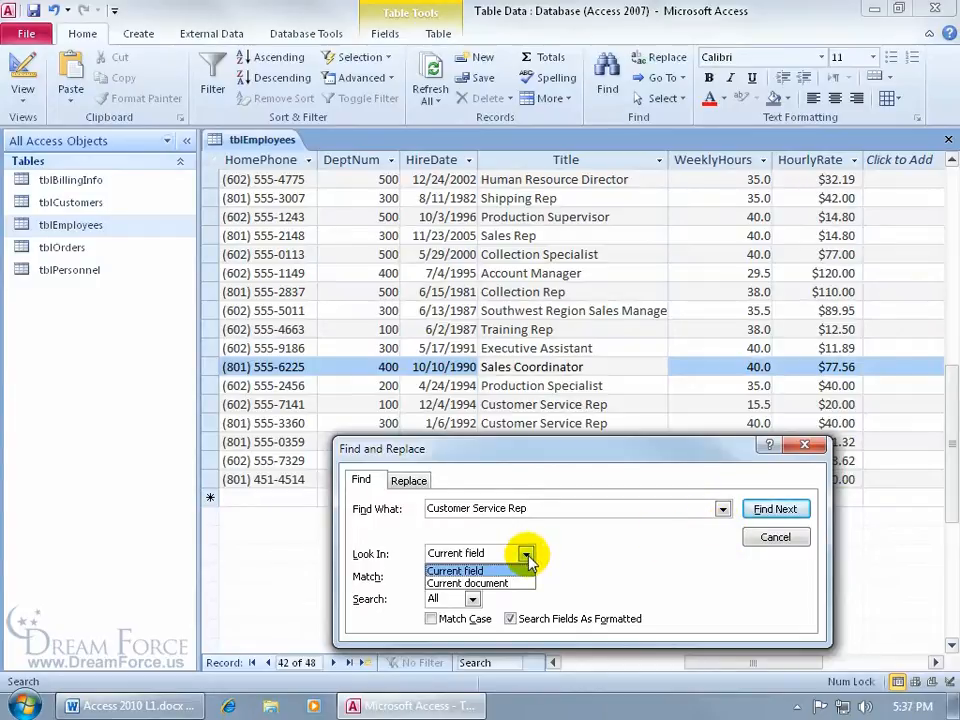
click(548, 554)
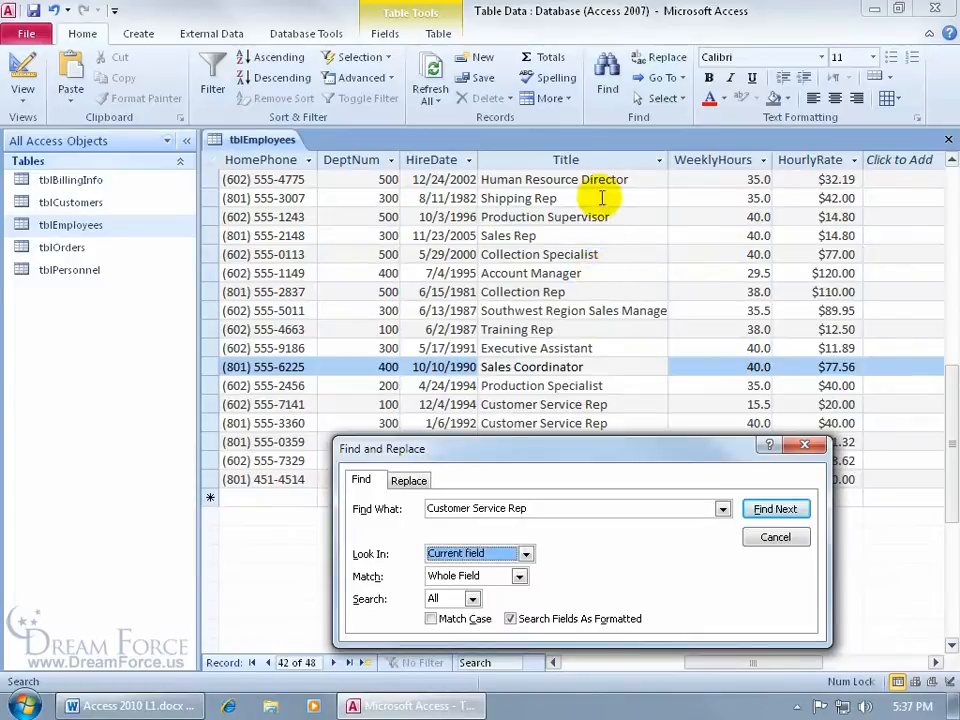
click(520, 577)
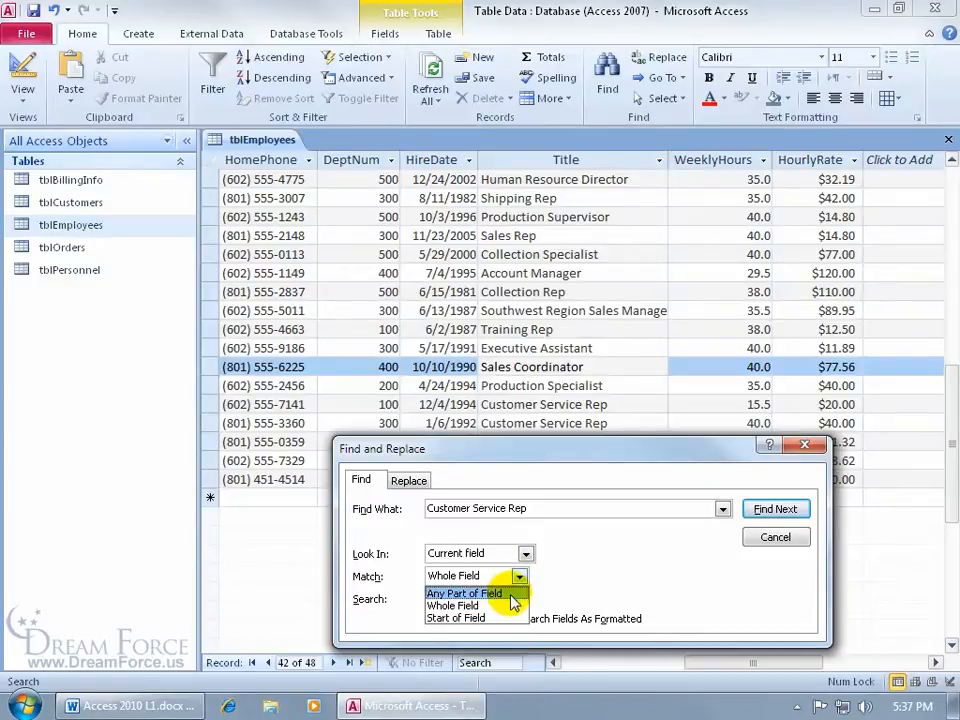
click(552, 573)
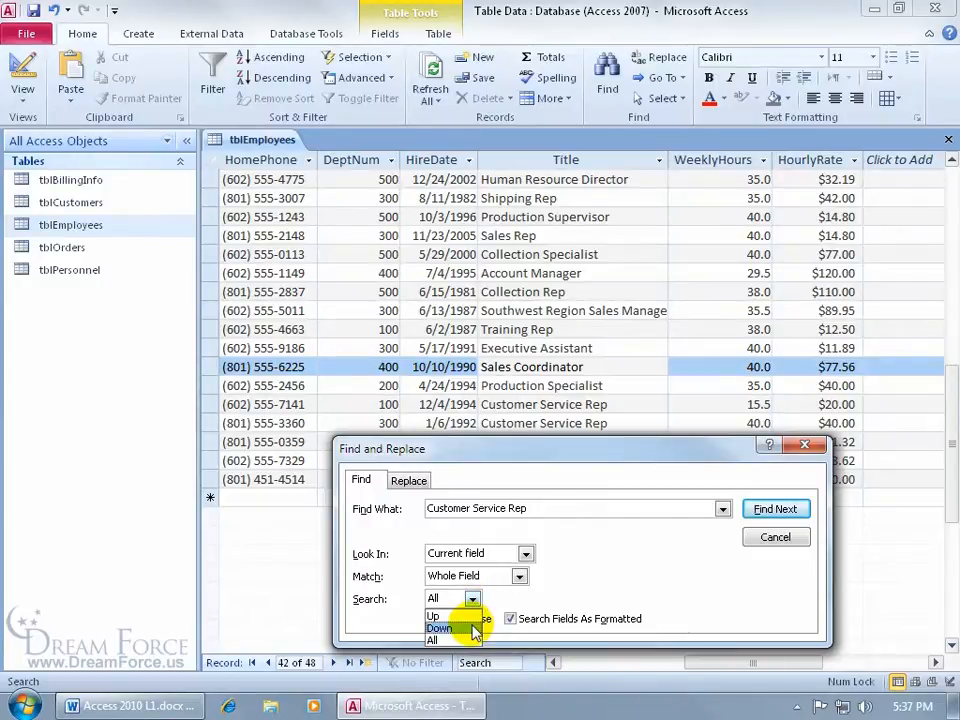
click(468, 639)
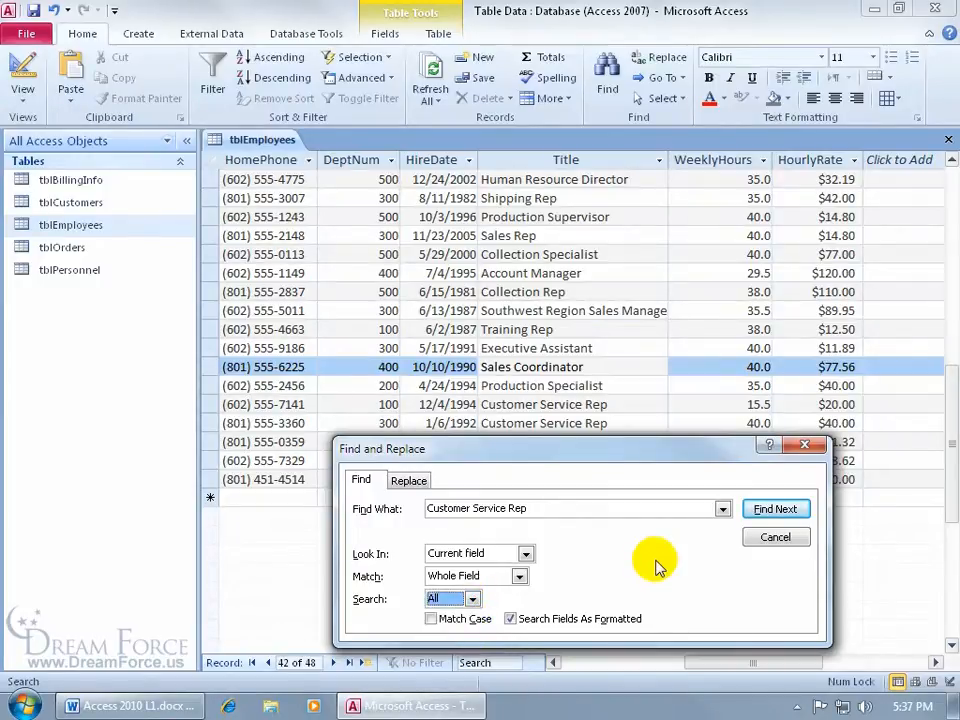
Step: Find Next through every Customer Service Rep match until the search-finished message appears, then dismiss it
click(767, 510)
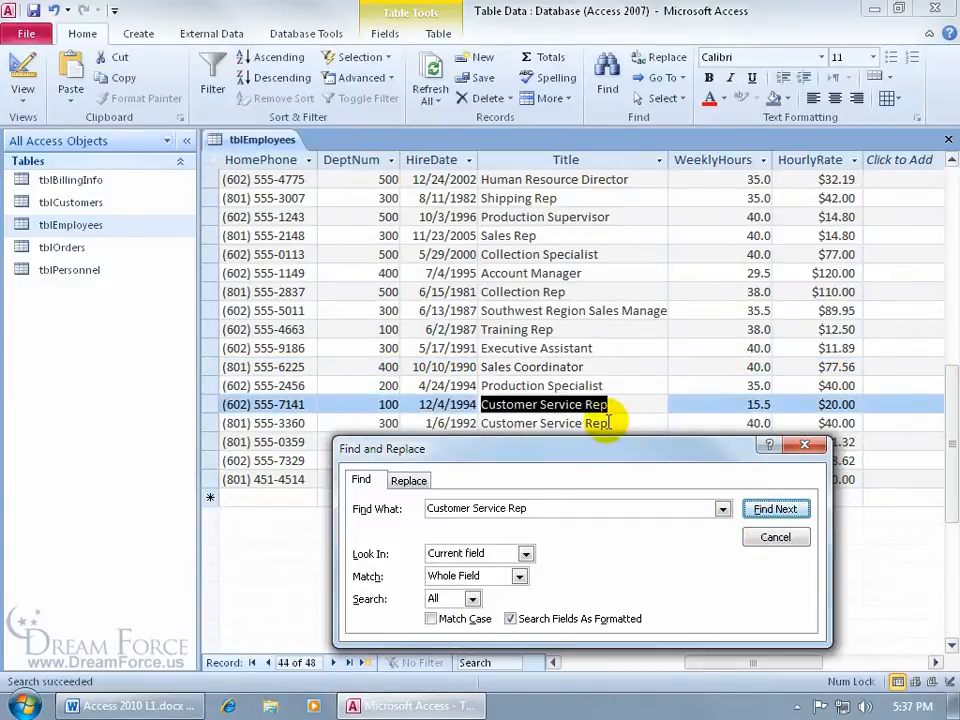
click(767, 509)
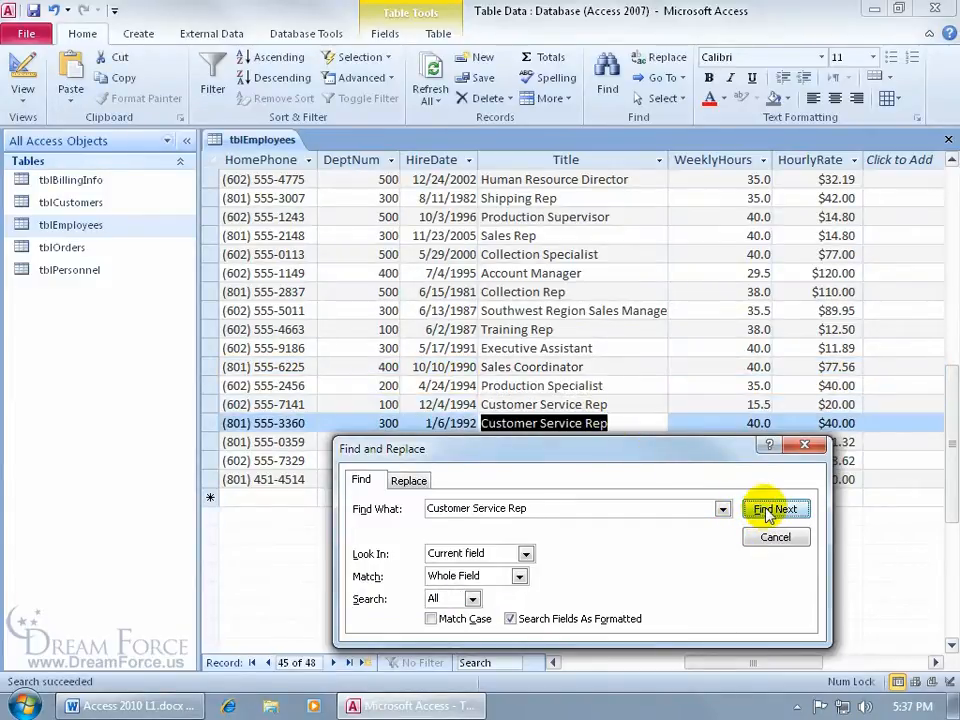
click(767, 510)
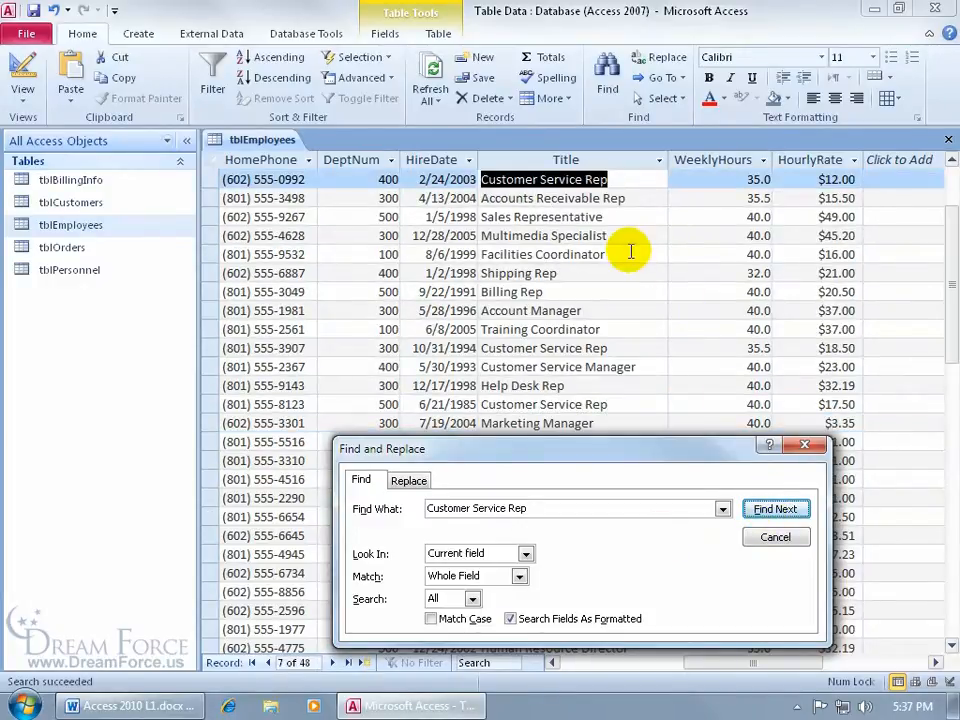
click(770, 510)
click(770, 510)
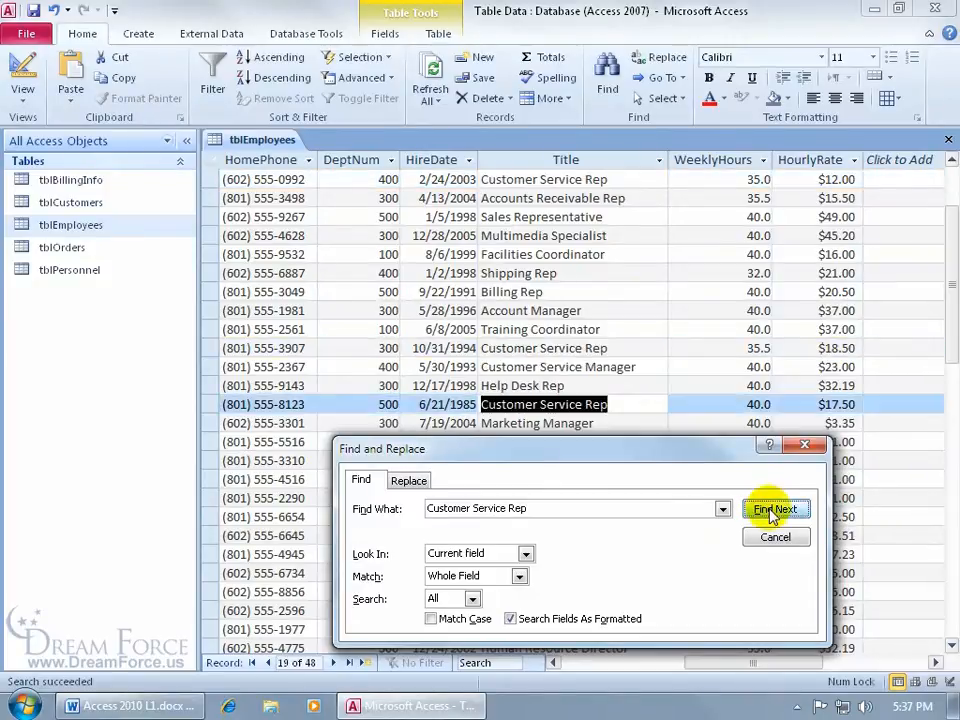
click(770, 510)
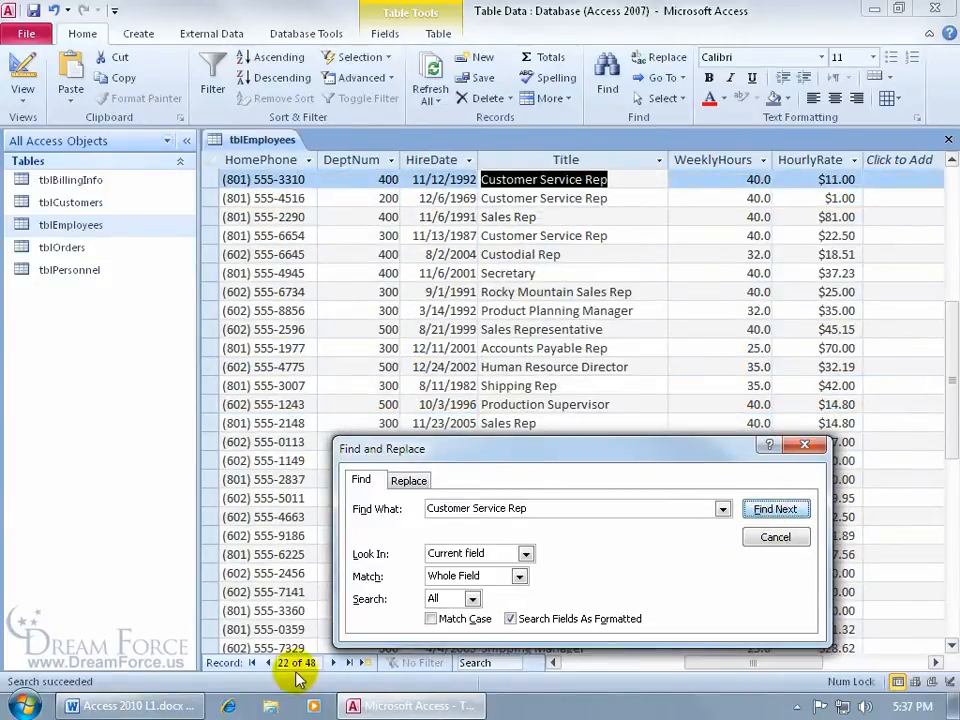
click(776, 509)
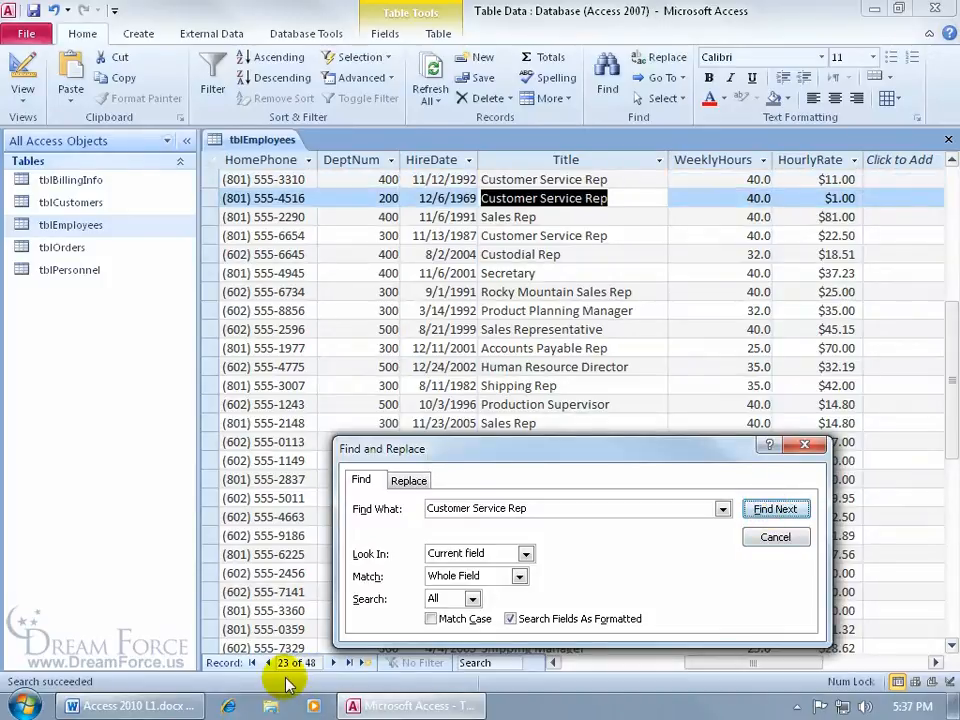
click(763, 510)
click(764, 509)
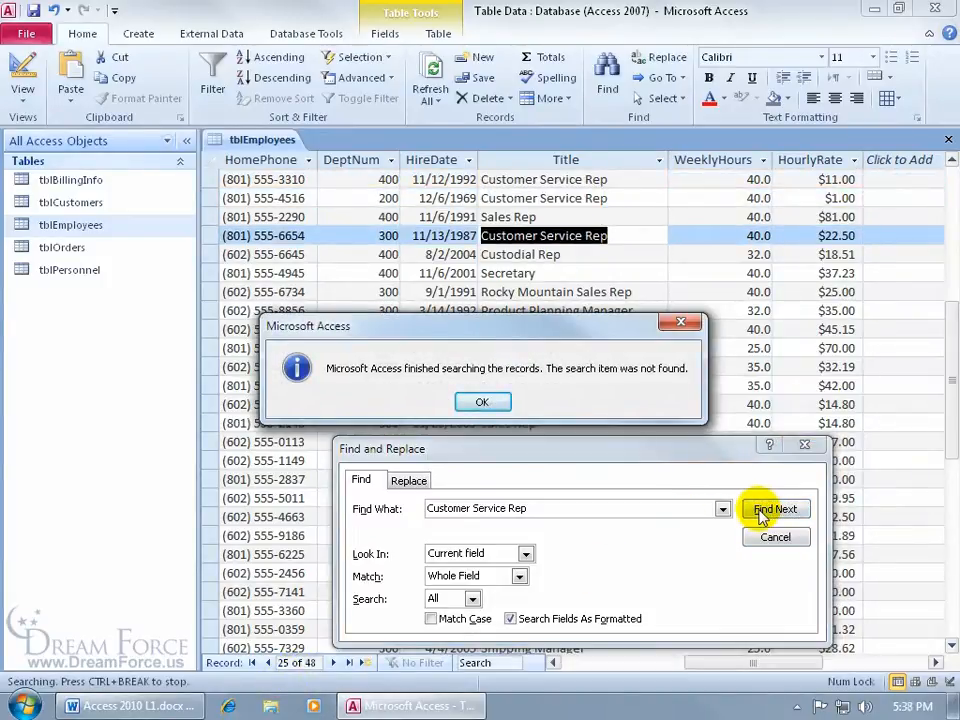
click(492, 403)
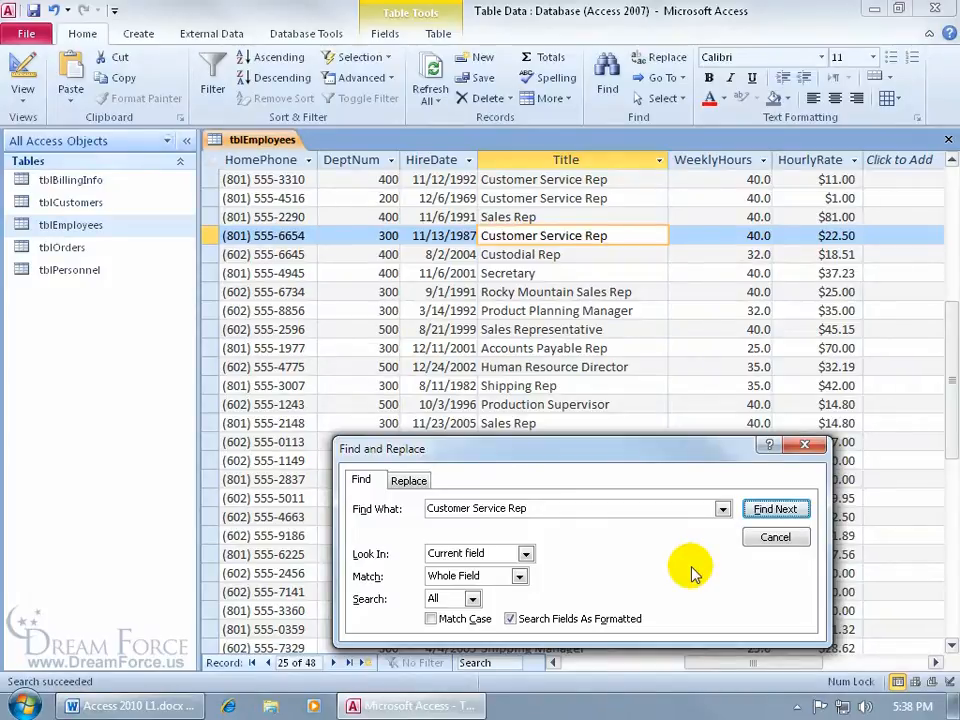
click(528, 508)
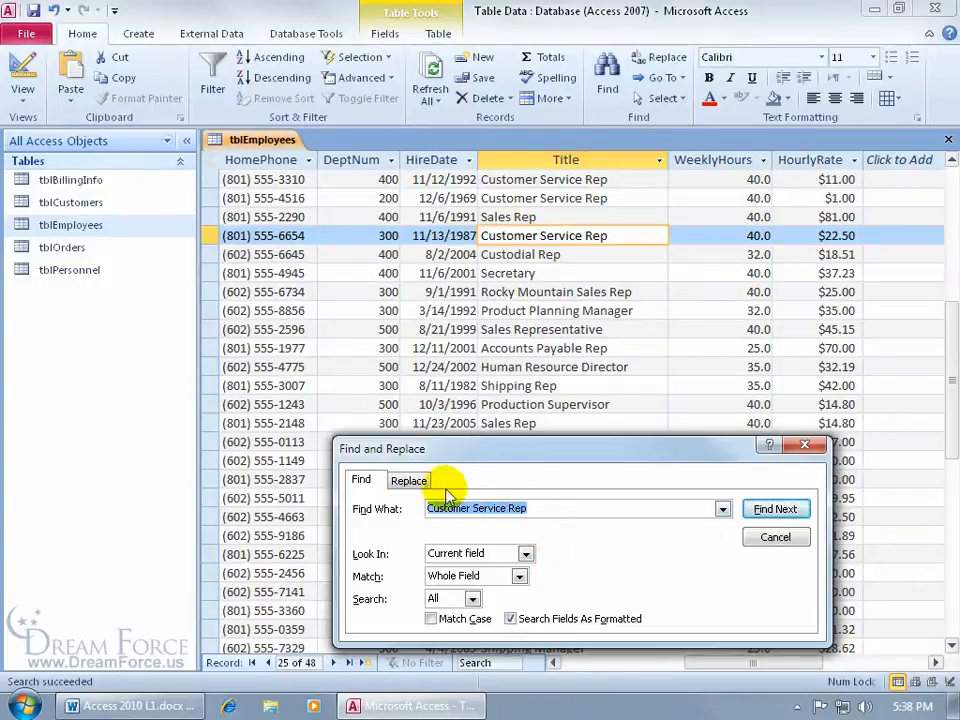
Step: On the Replace tab, replace one 'Customer Service Rep' title with 'Customer Service'
click(412, 482)
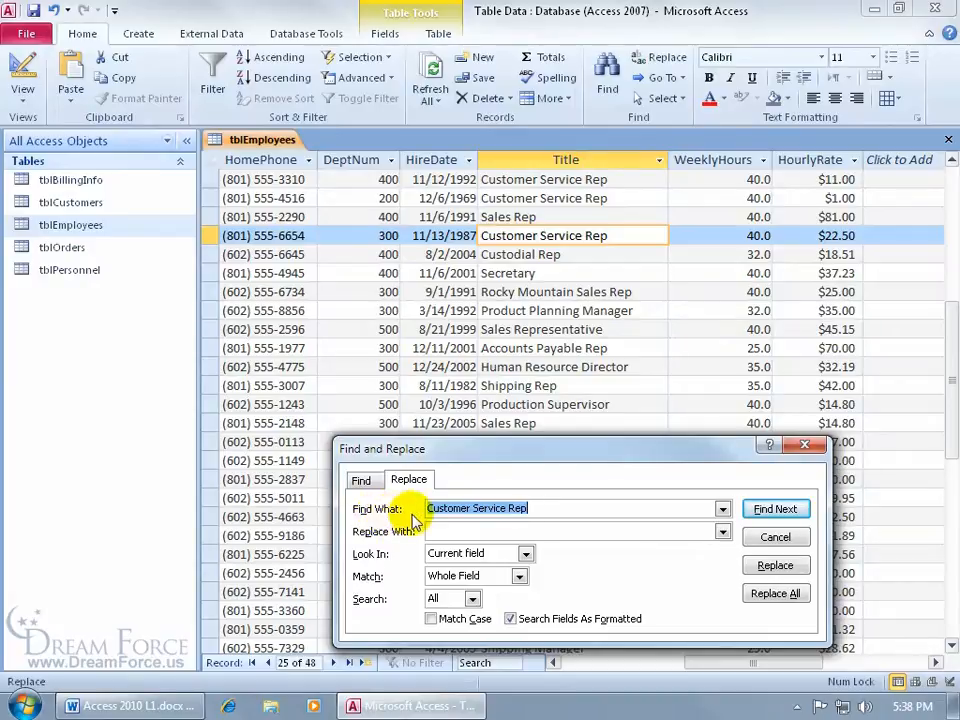
click(472, 528)
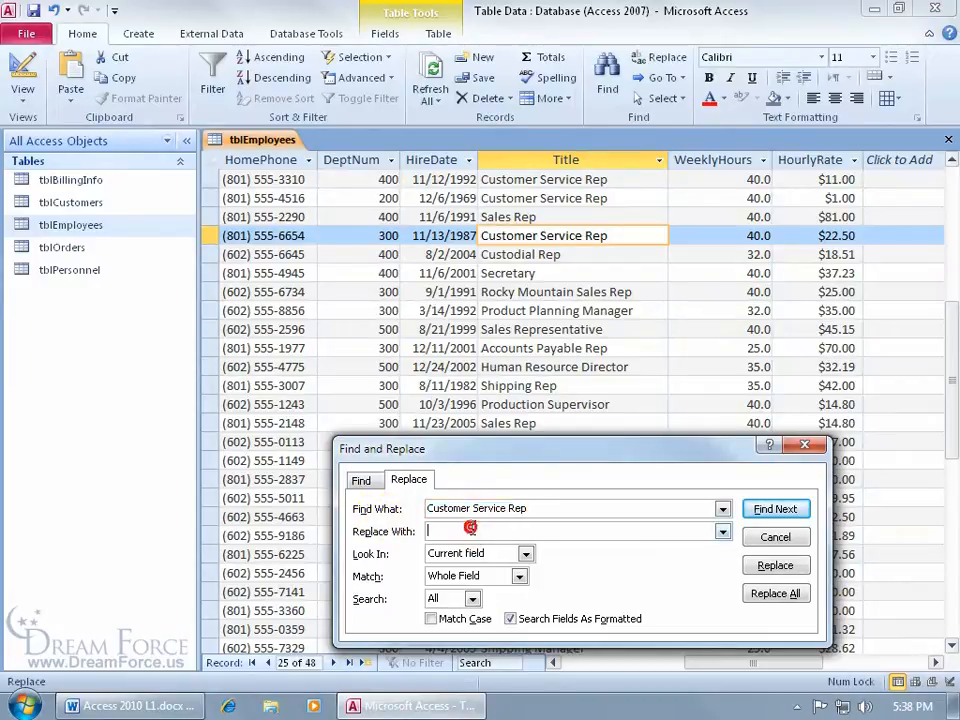
text(Customer Service)
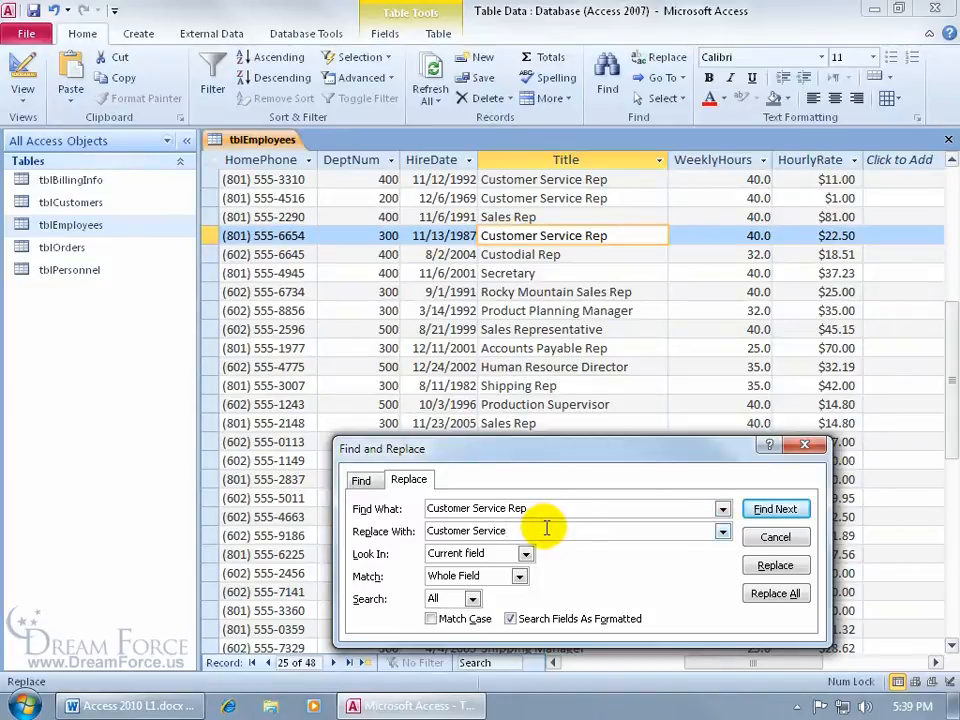
click(768, 565)
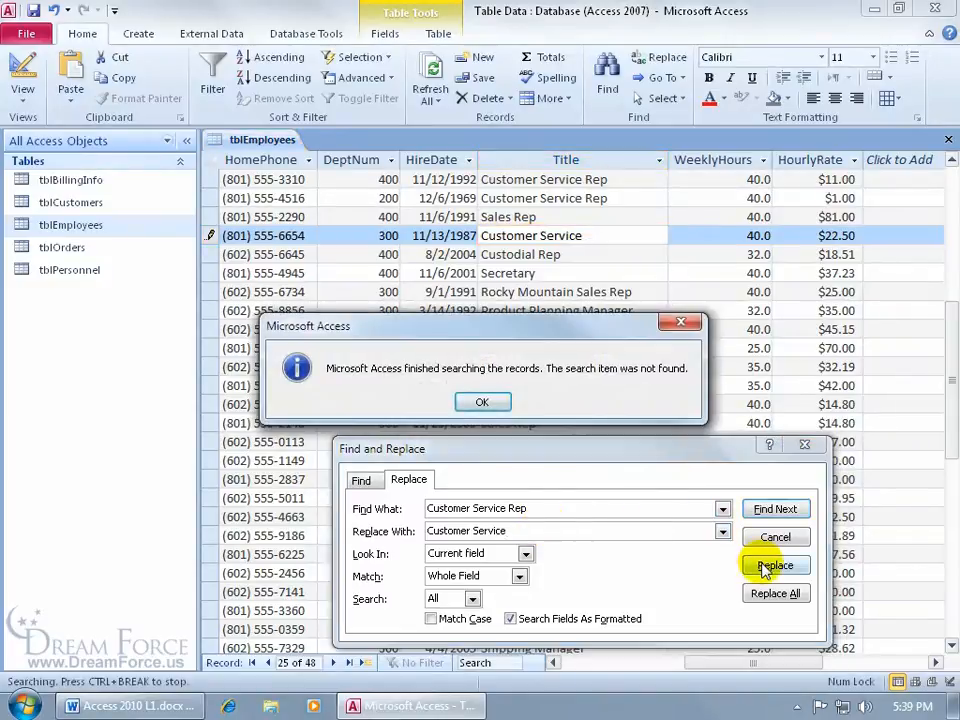
click(481, 402)
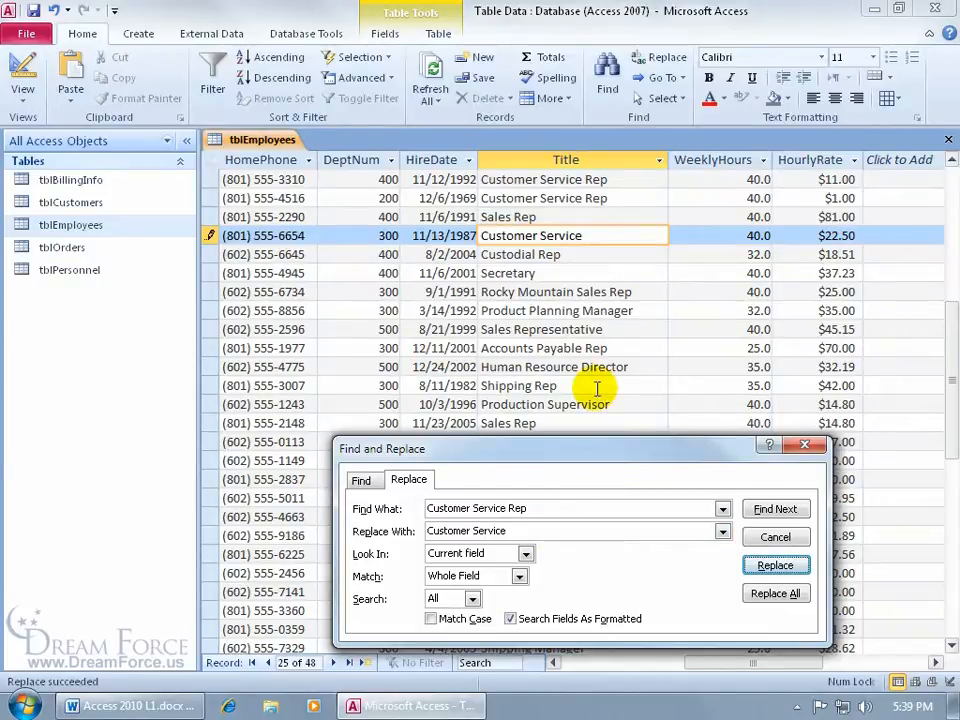
Step: Look for another match, close Find and Replace, and save the edited row
click(775, 509)
click(483, 401)
click(770, 540)
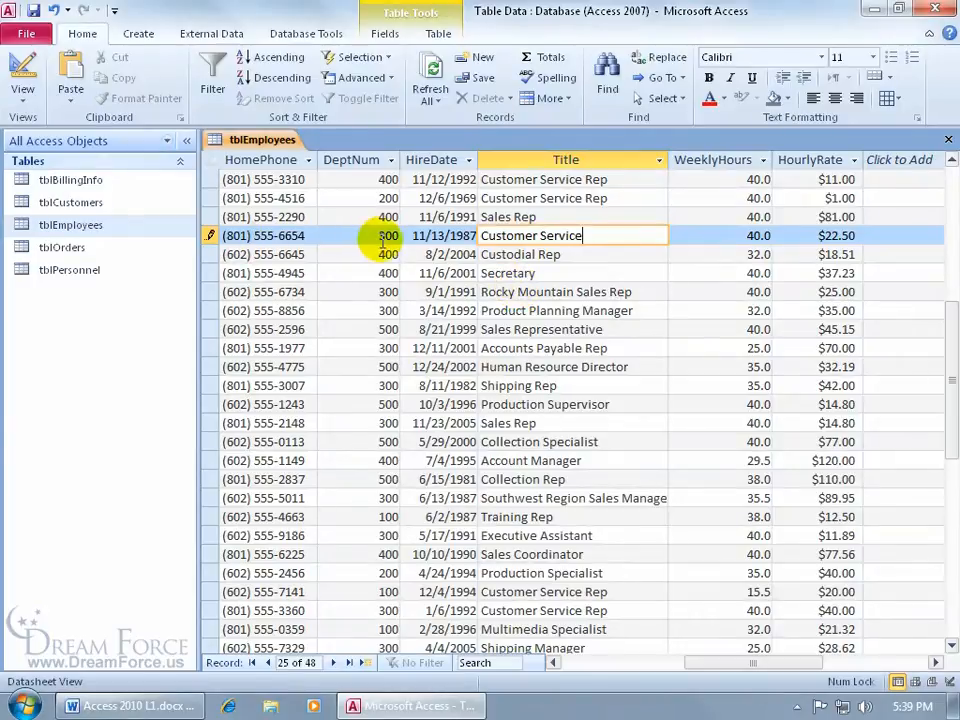
click(513, 254)
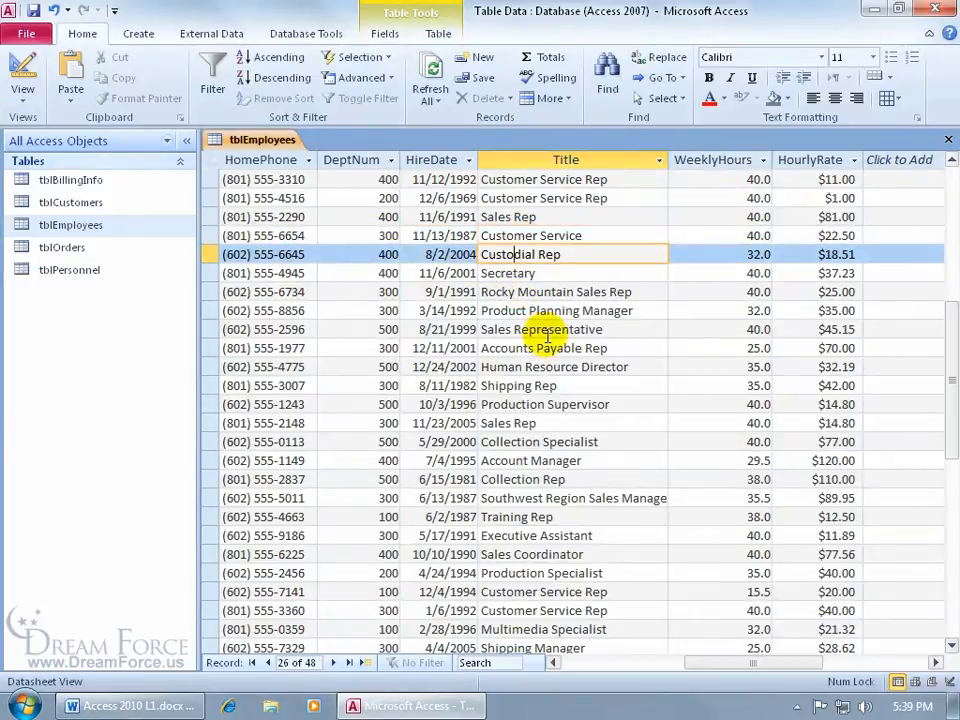
Step: Replace All remaining 'Customer Service Rep' titles with 'Customer Service', confirming the six replacements
click(645, 60)
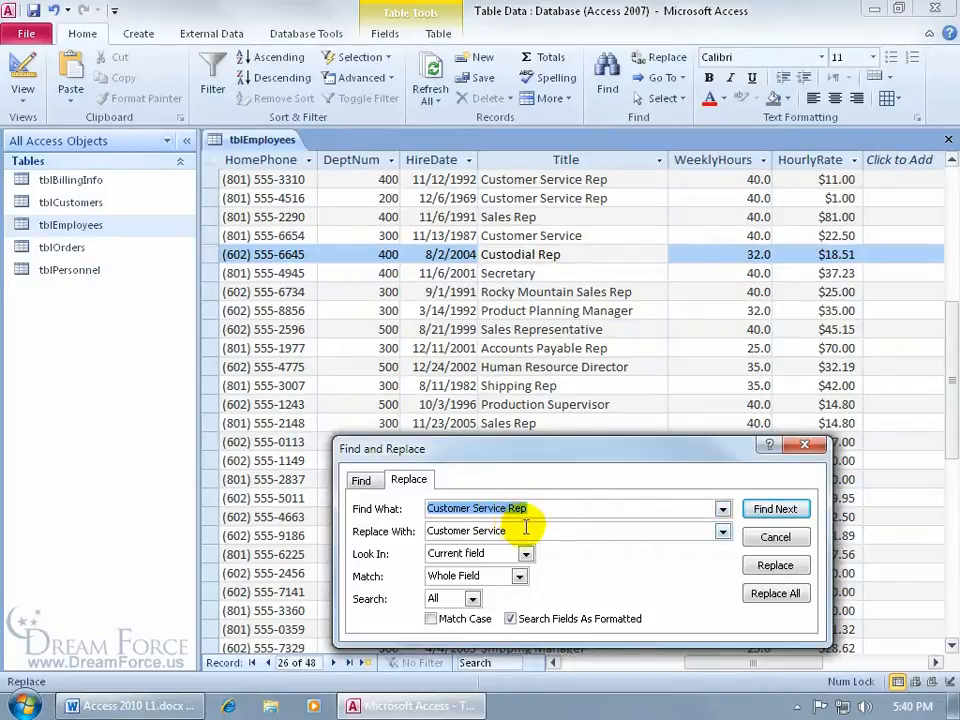
click(768, 510)
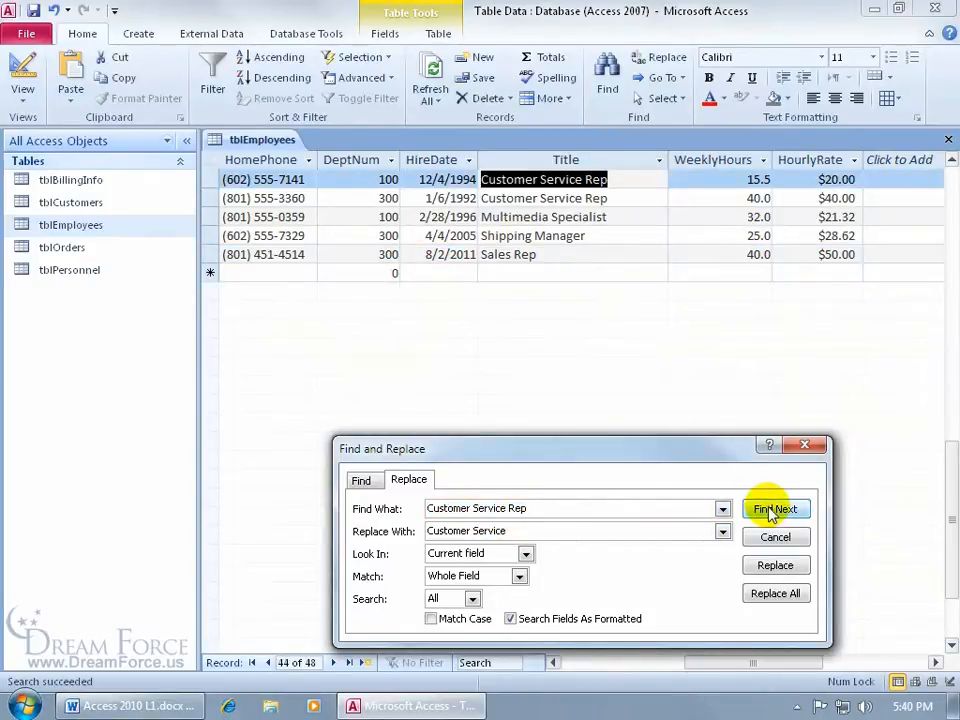
click(775, 564)
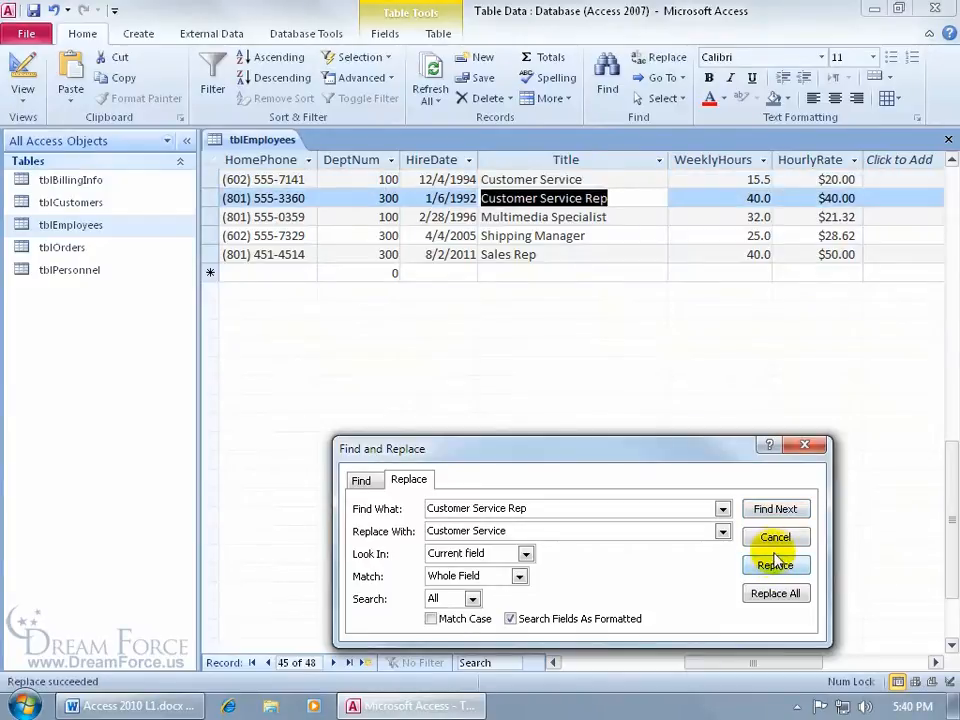
click(775, 593)
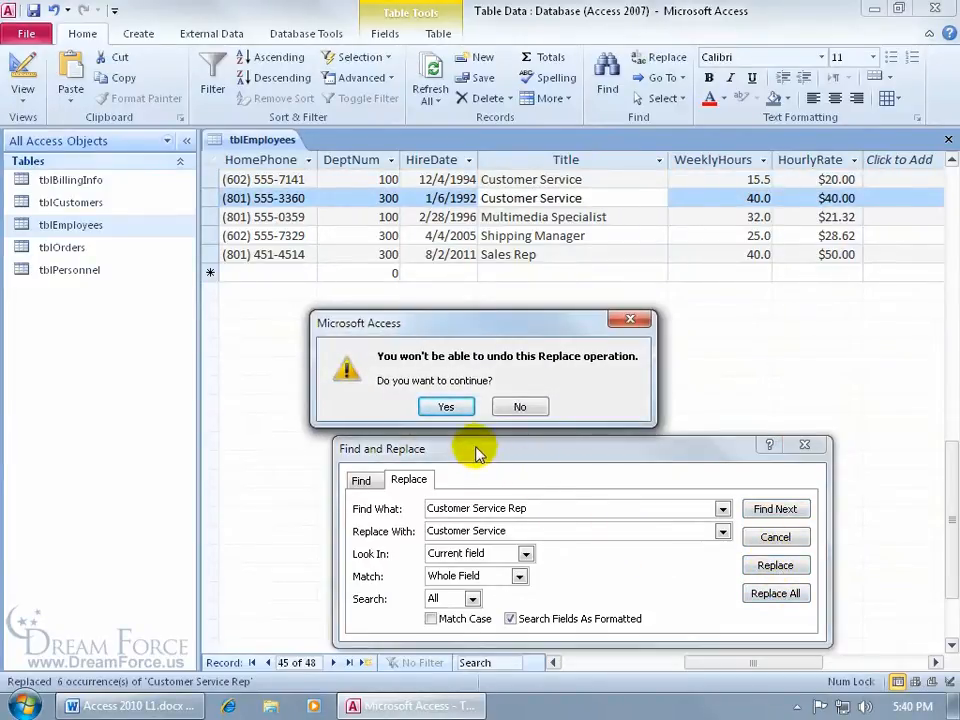
click(448, 406)
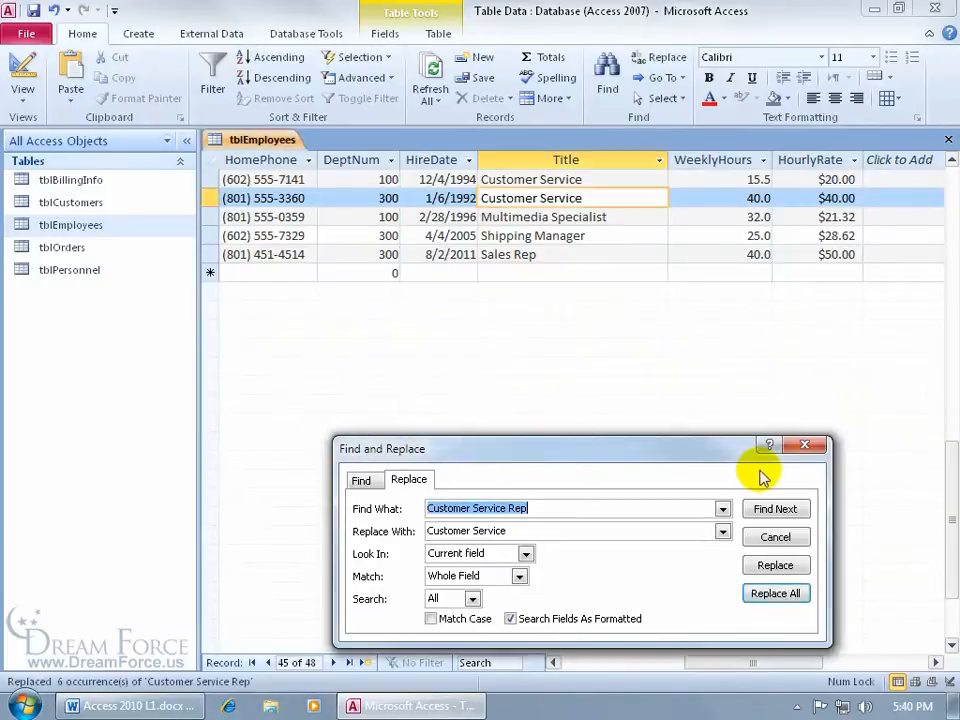
click(531, 531)
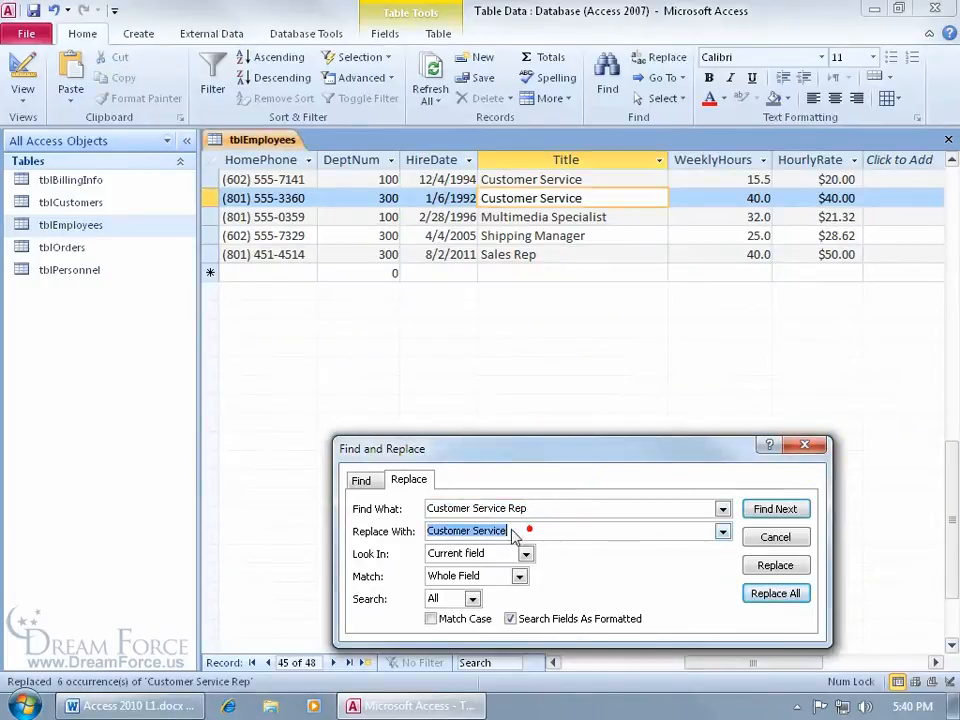
click(361, 481)
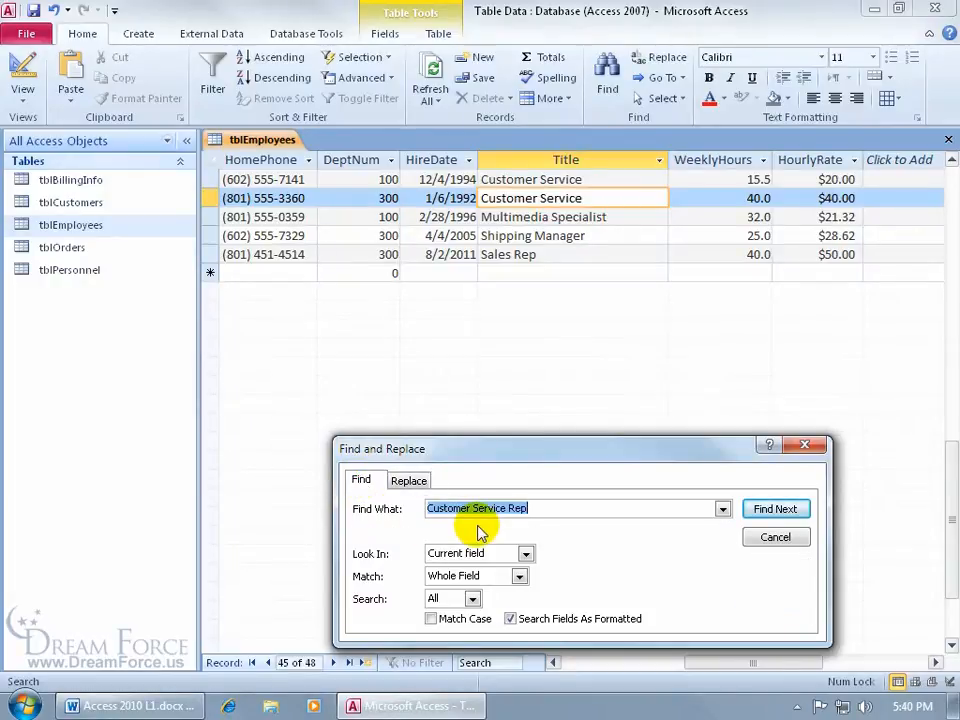
Step: Search again for 'Customer Service Rep' and confirm no matching titles remain
click(775, 509)
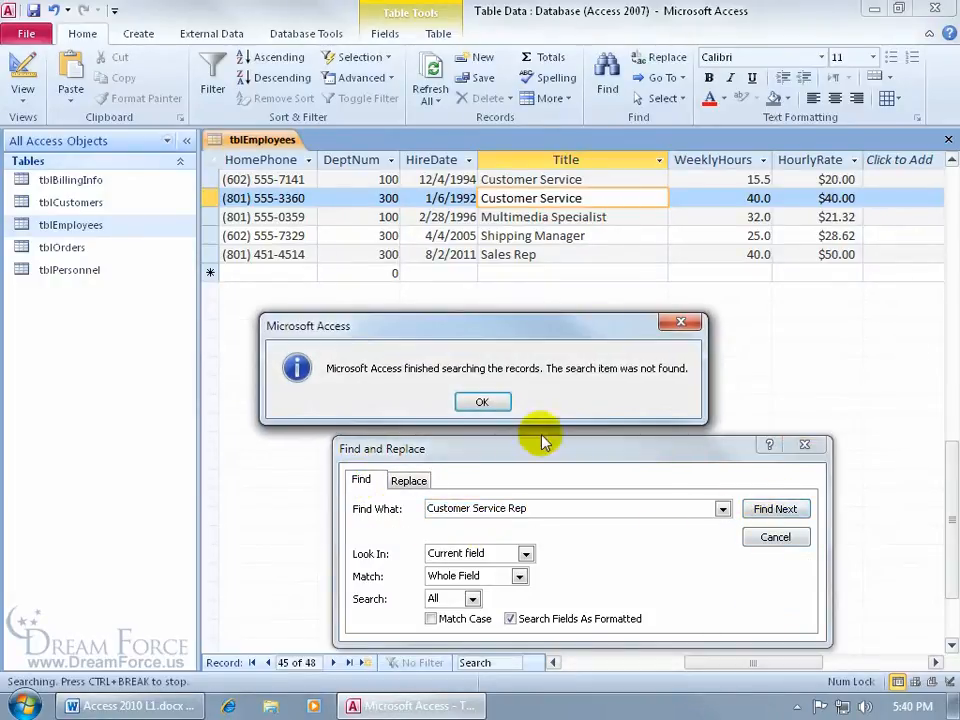
click(483, 403)
click(792, 540)
key(ctrl+f)
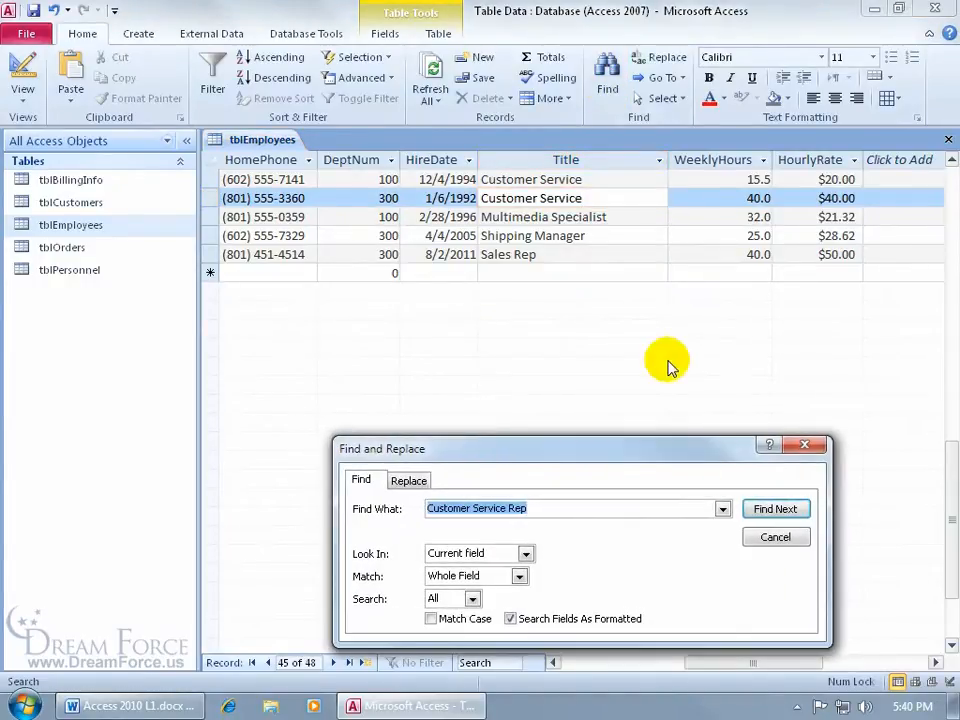
click(780, 510)
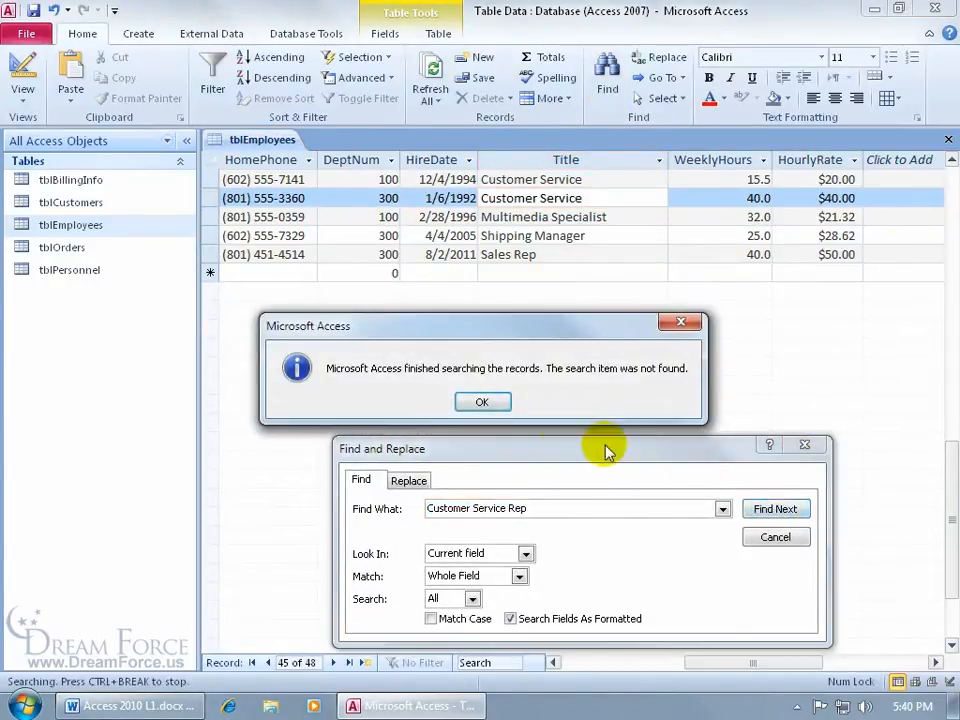
click(504, 406)
Step: Trim the search to 'Customer Service', find its first match at record 7, and close Find
click(538, 508)
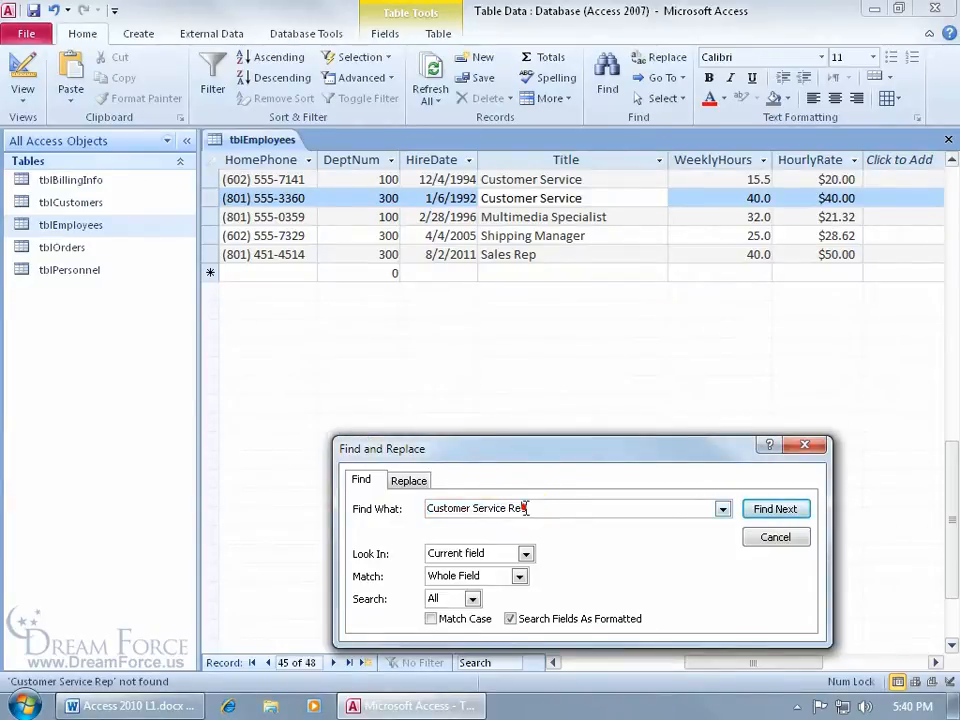
key(BackSpace)
key(BackSpace)
key(BackSpace)
key(BackSpace)
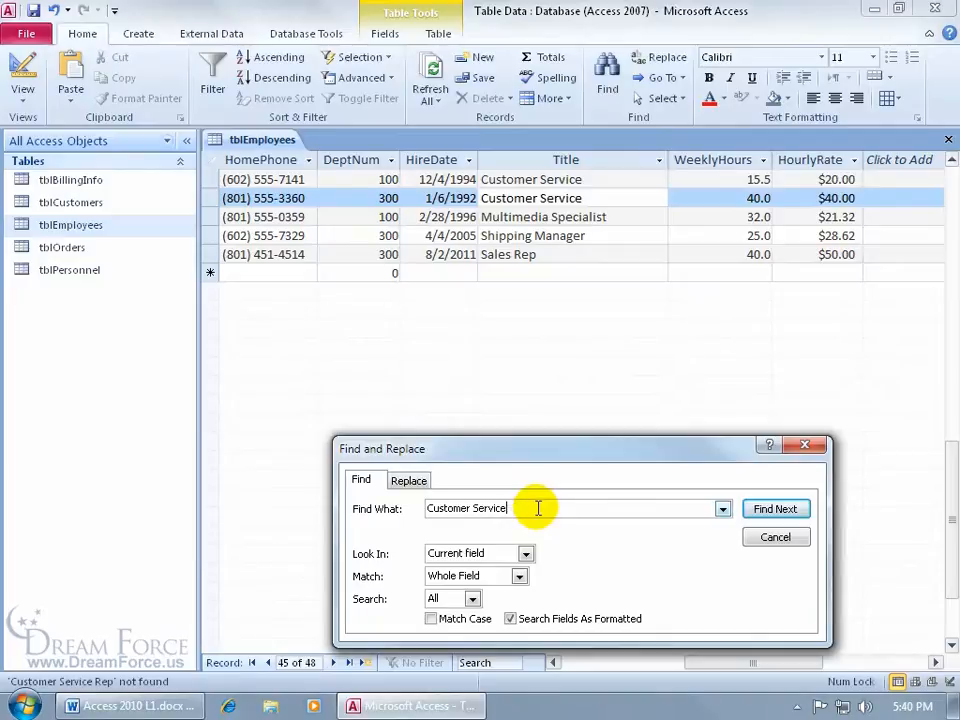
click(765, 511)
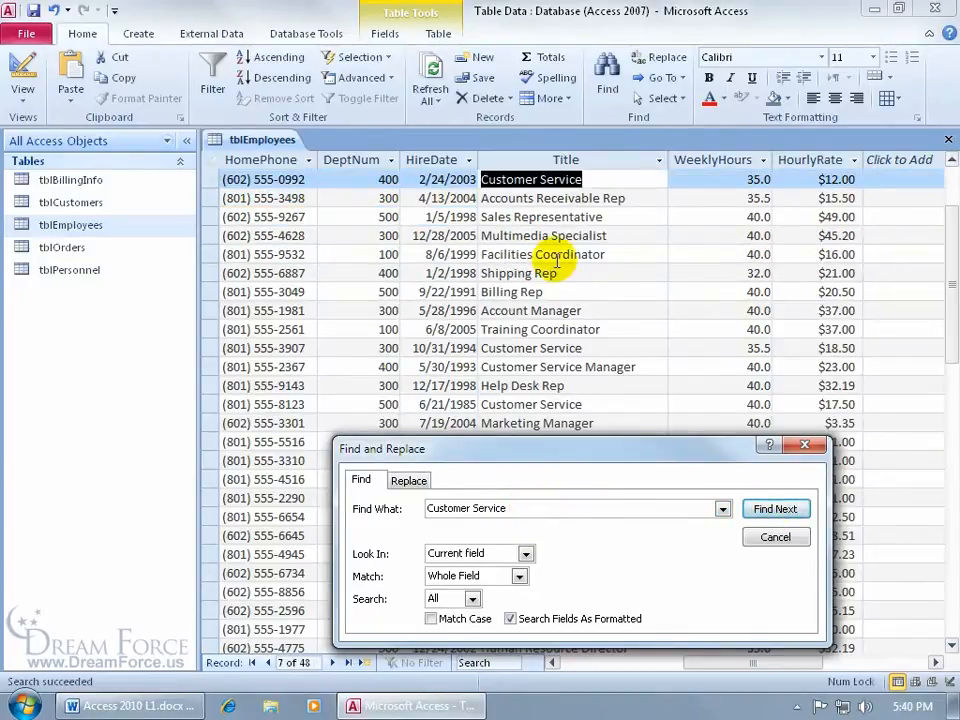
click(775, 538)
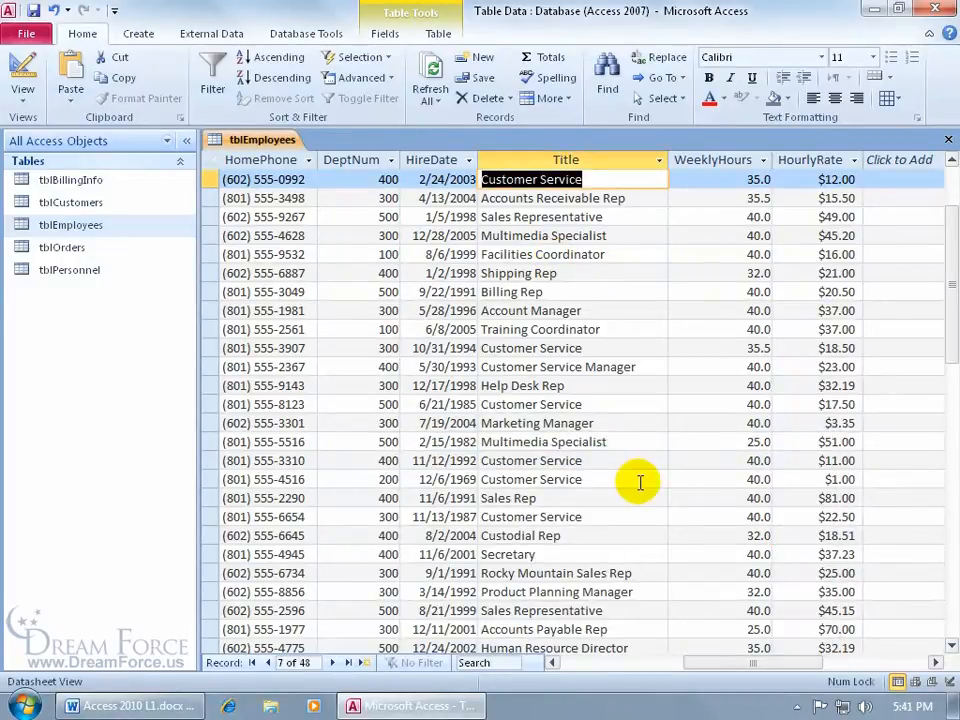
key(ctrl+Home)
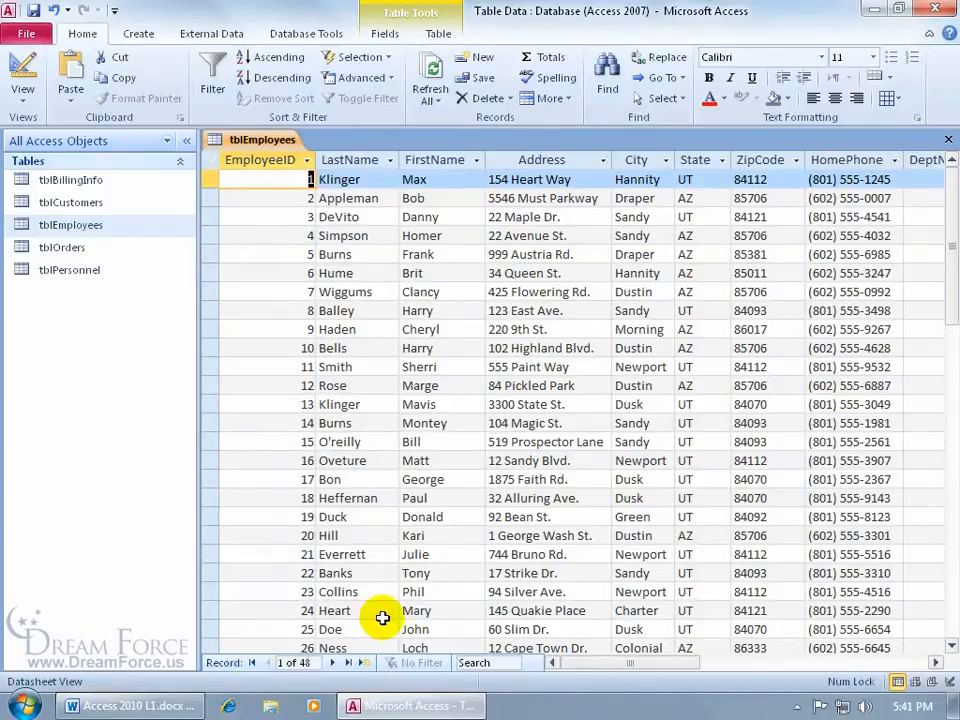
key(ctrl+End)
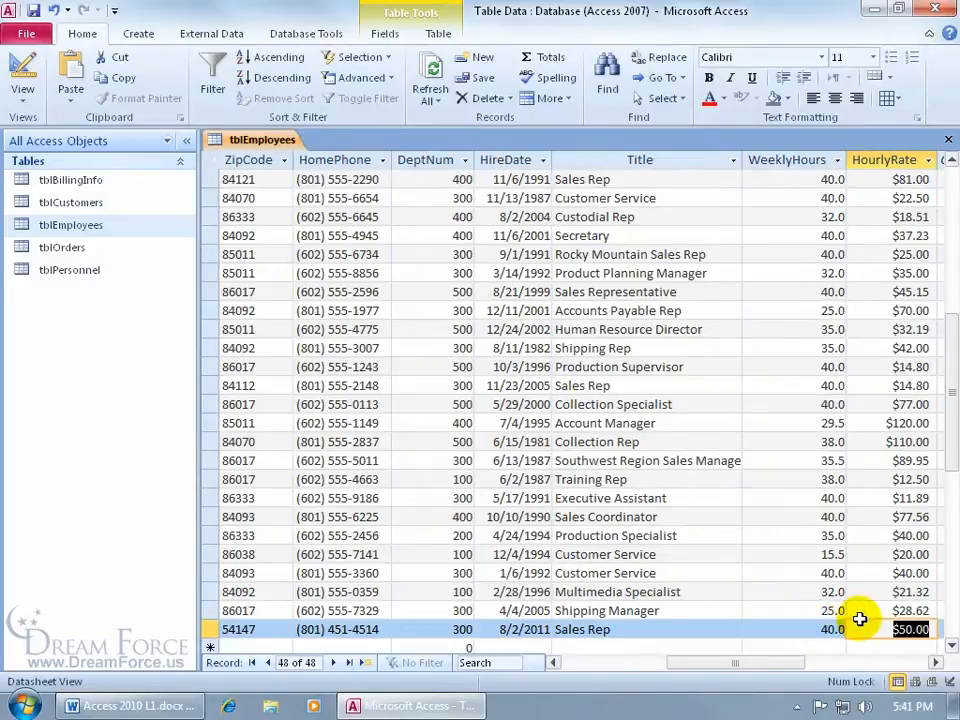
key(ctrl+Home)
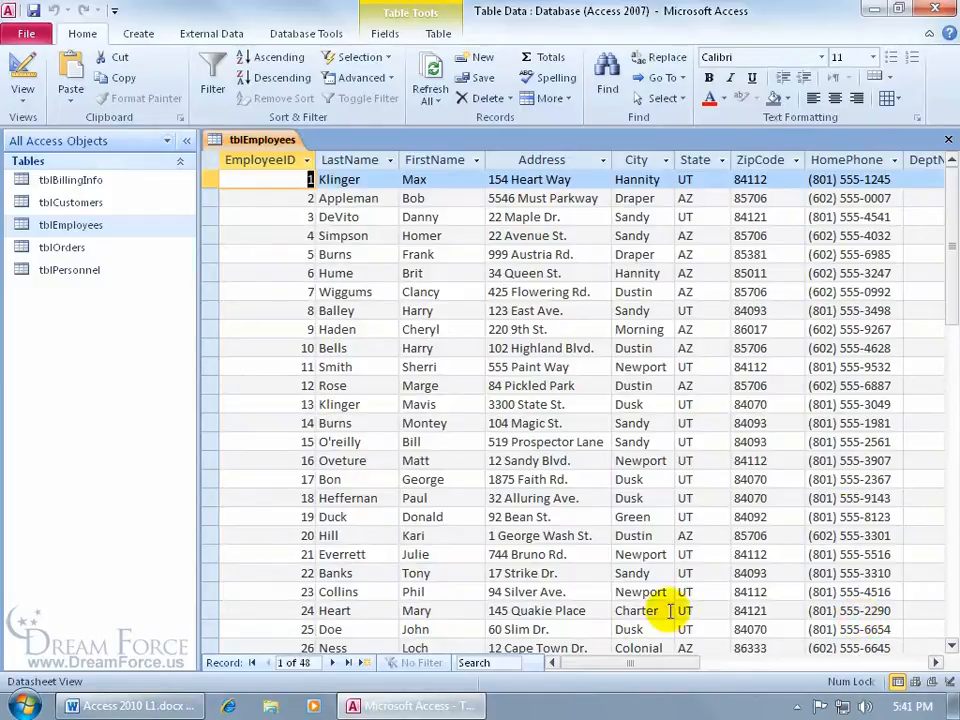
drag(598, 662, 720, 668)
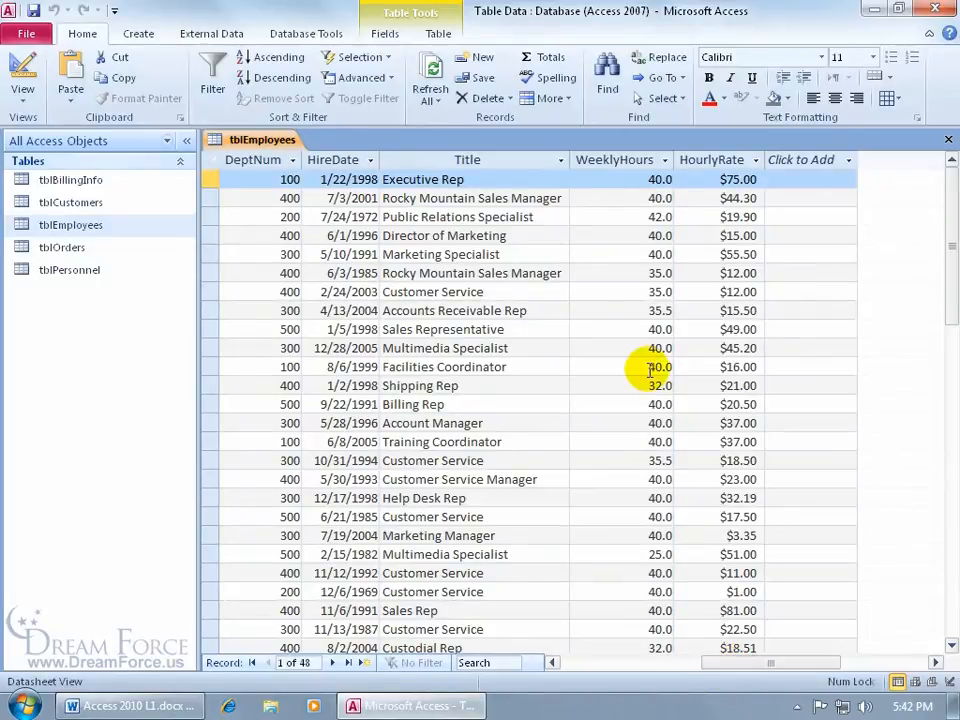
drag(946, 200, 915, 437)
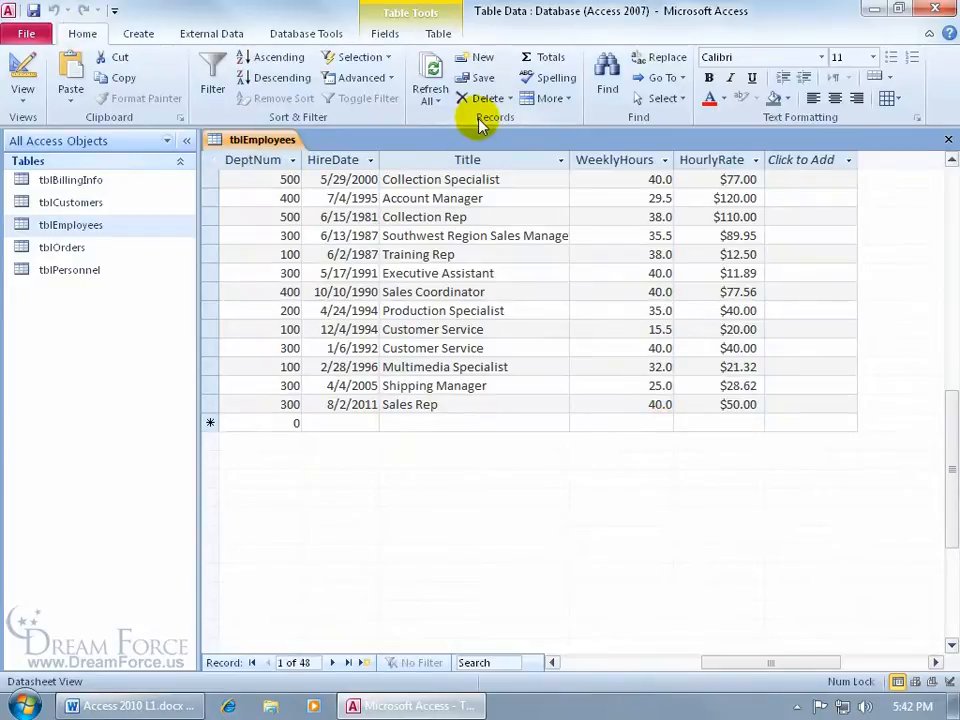
Step: Add a Totals row and set WeeklyHours to show its Maximum, 42.0, instead of Sum
click(550, 58)
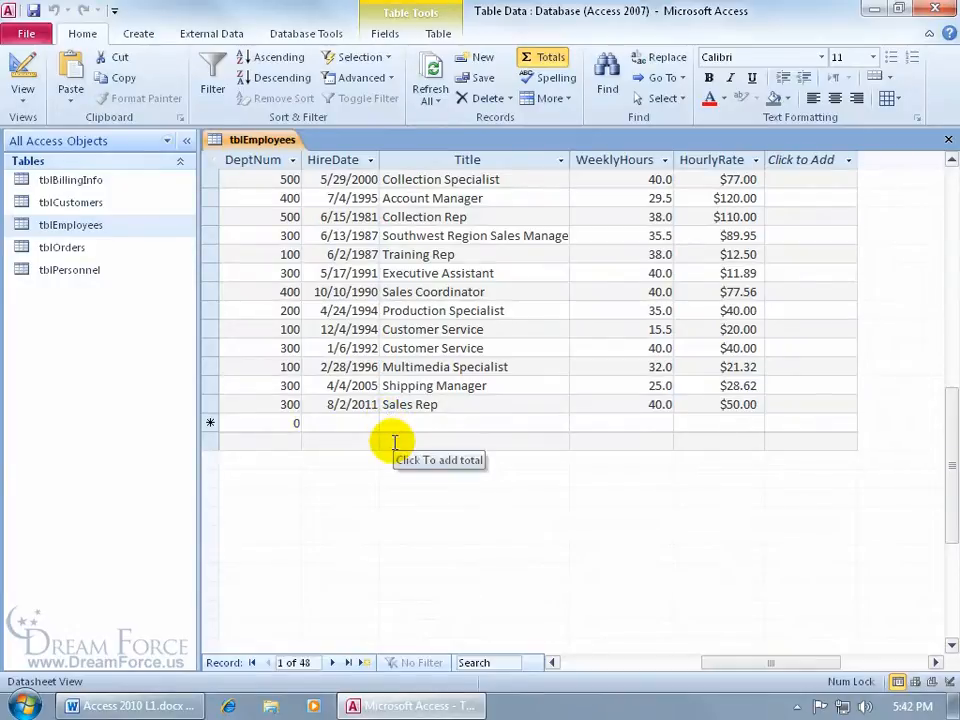
click(648, 441)
click(580, 444)
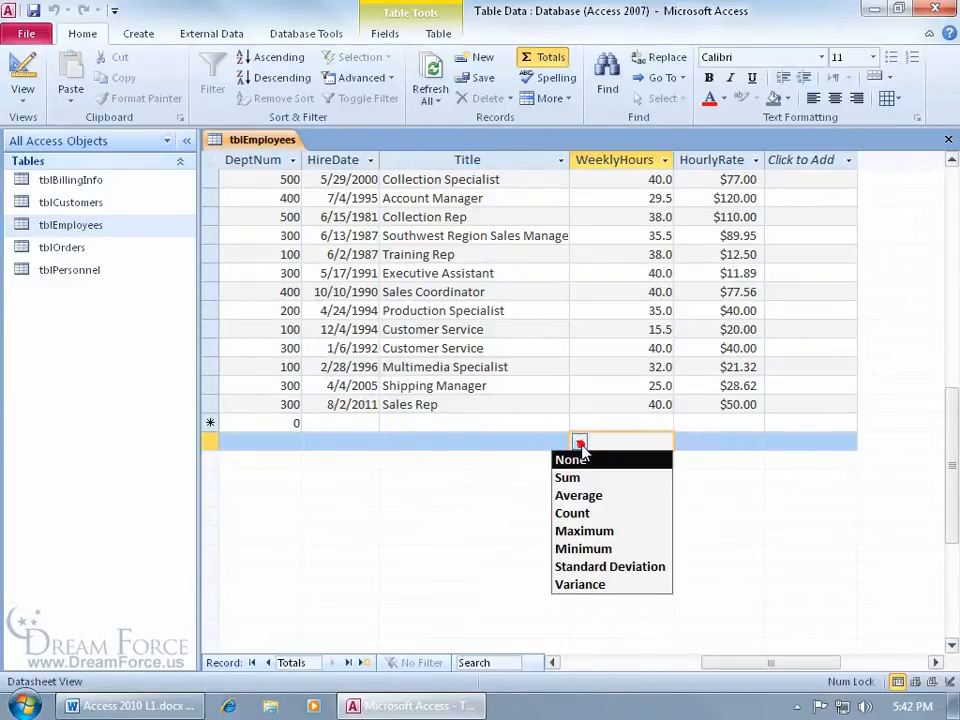
click(583, 480)
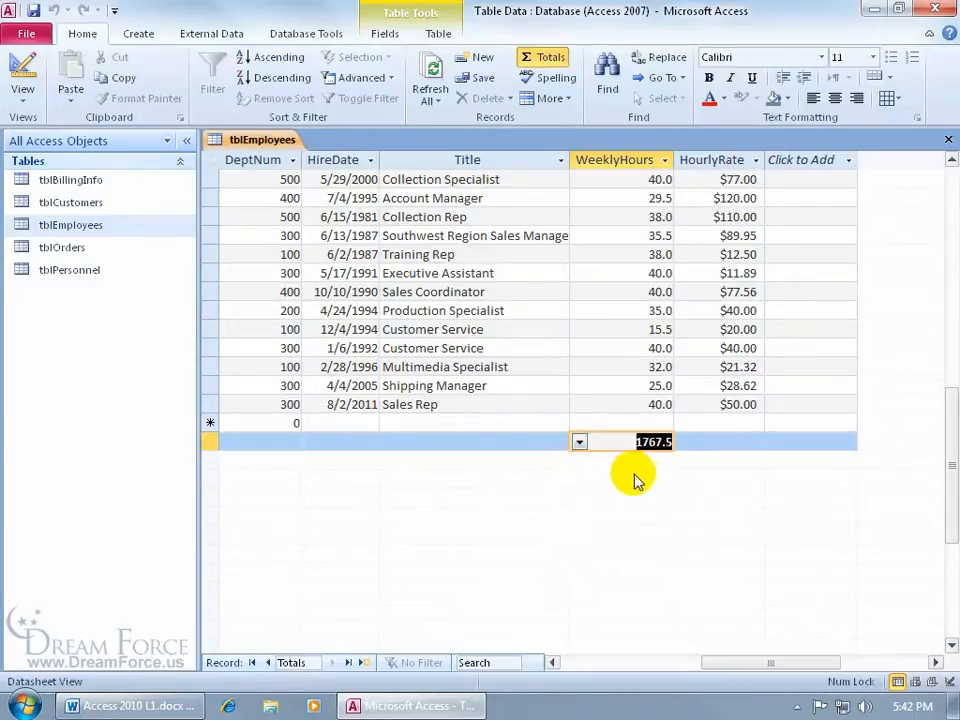
click(579, 442)
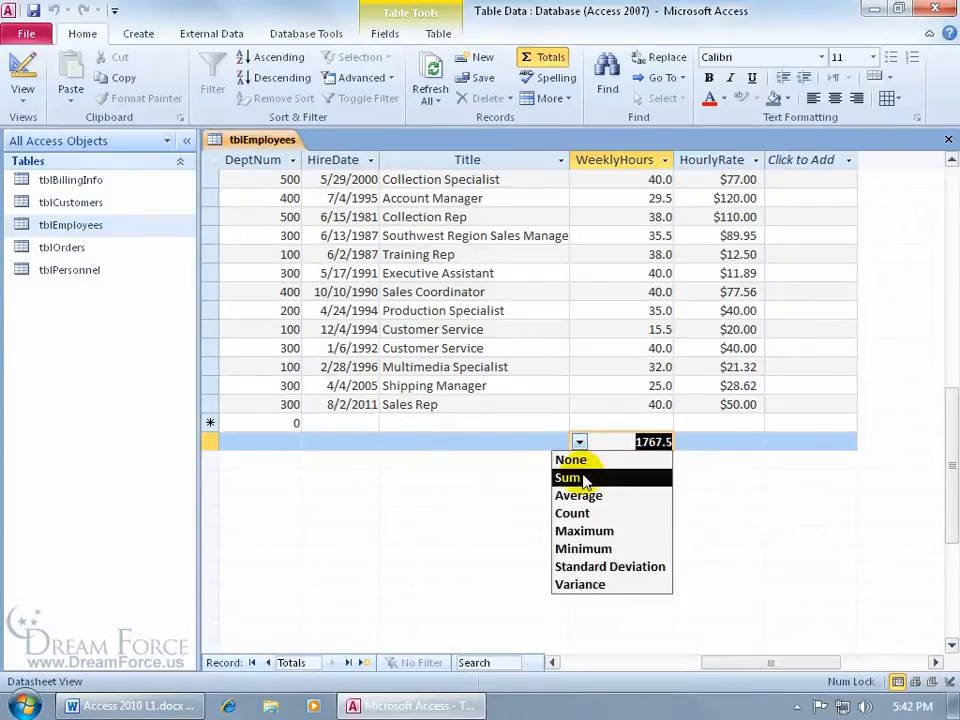
click(592, 532)
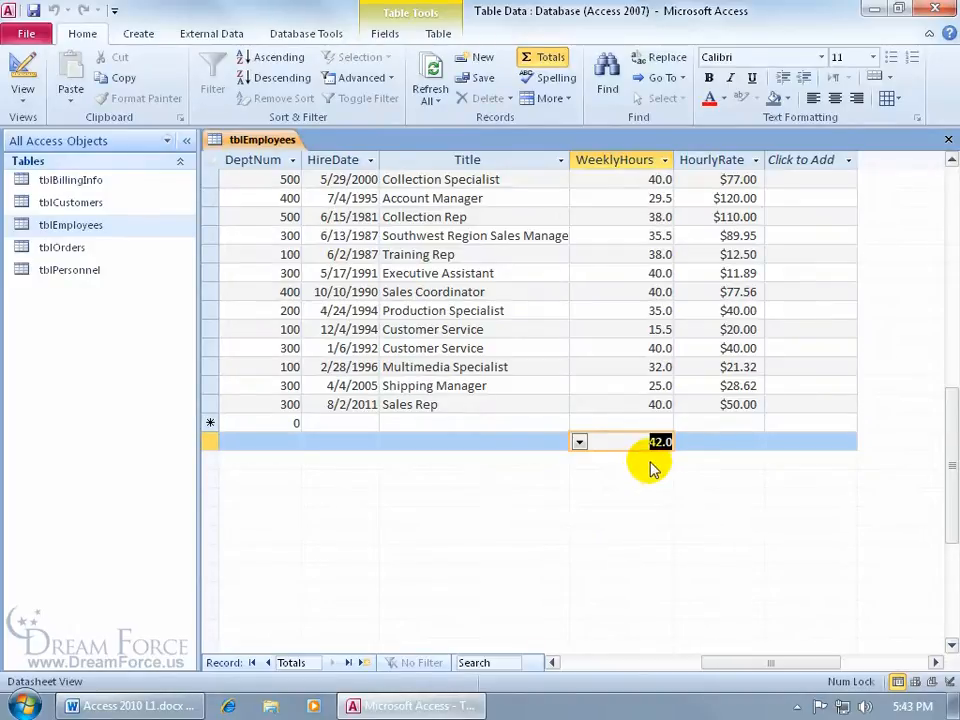
Step: Set the HourlyRate total to Sum, showing $1,769.46
click(696, 441)
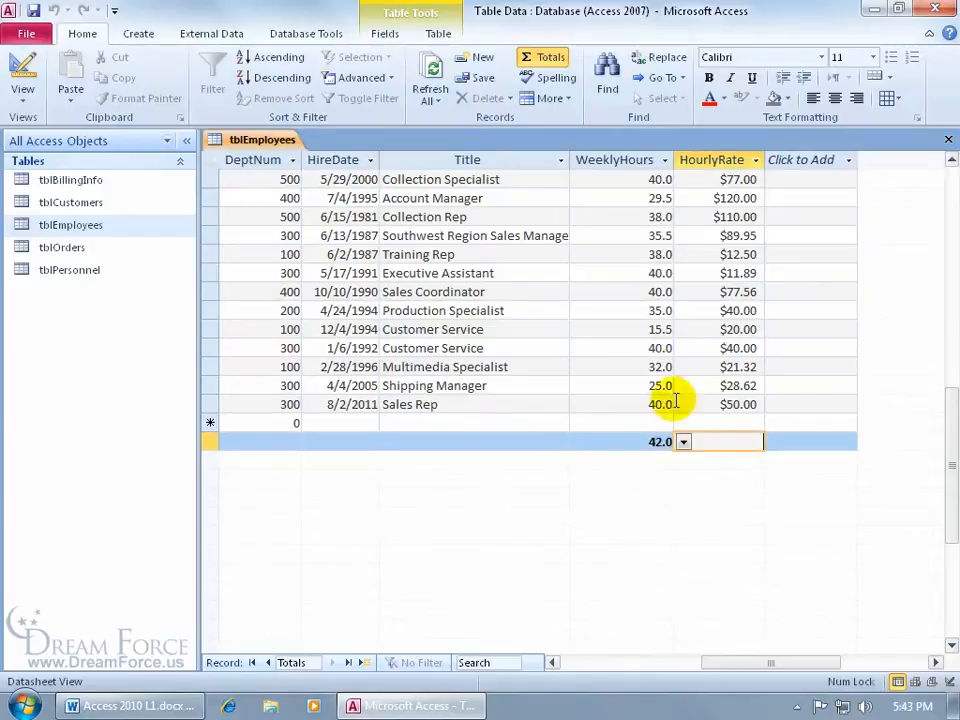
click(684, 443)
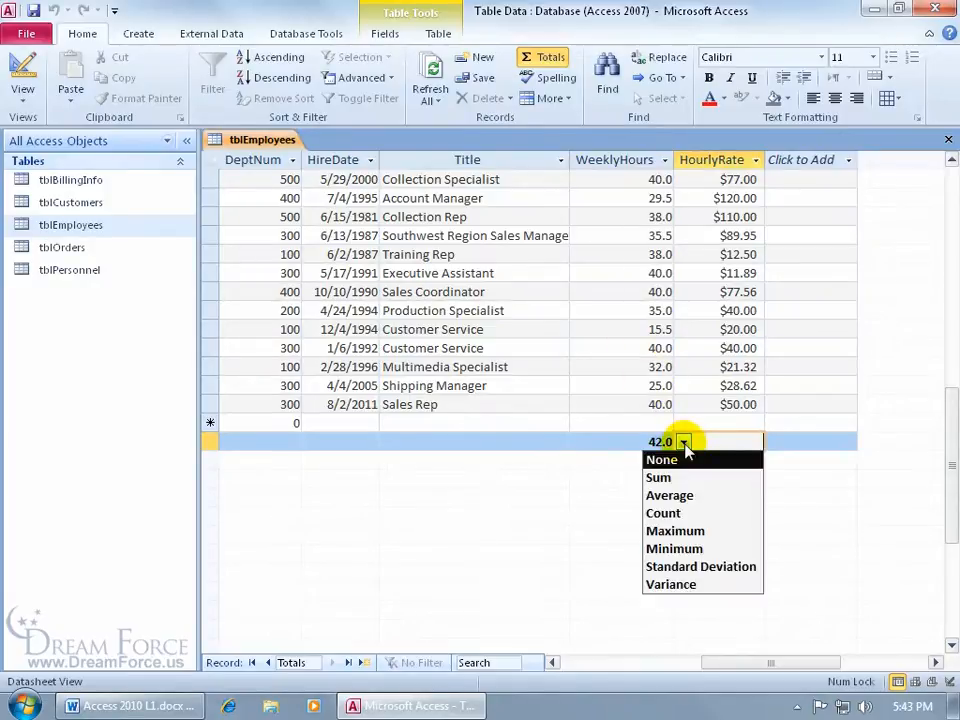
click(676, 476)
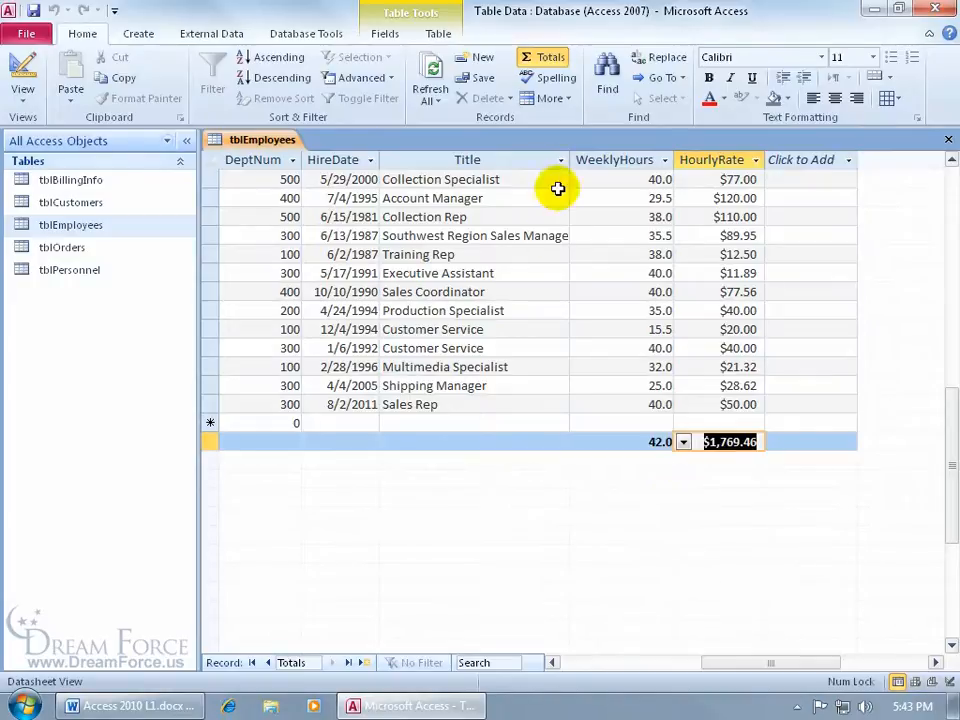
Step: Hide the tblEmployees Totals row and show CustomerName's sort and filter options in tblCustomers
click(548, 58)
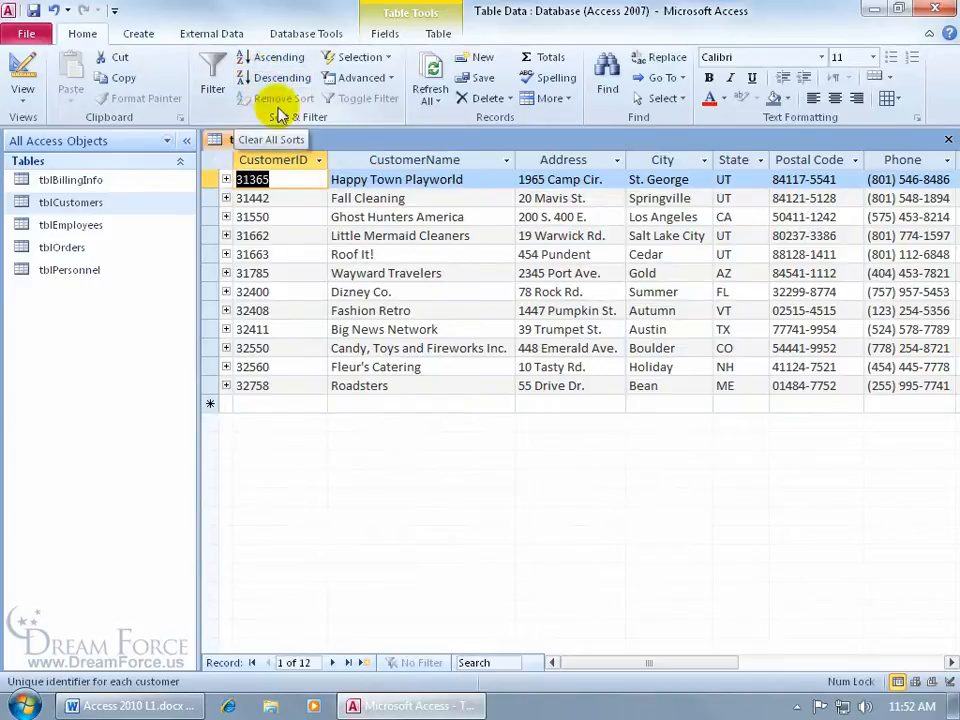
click(367, 216)
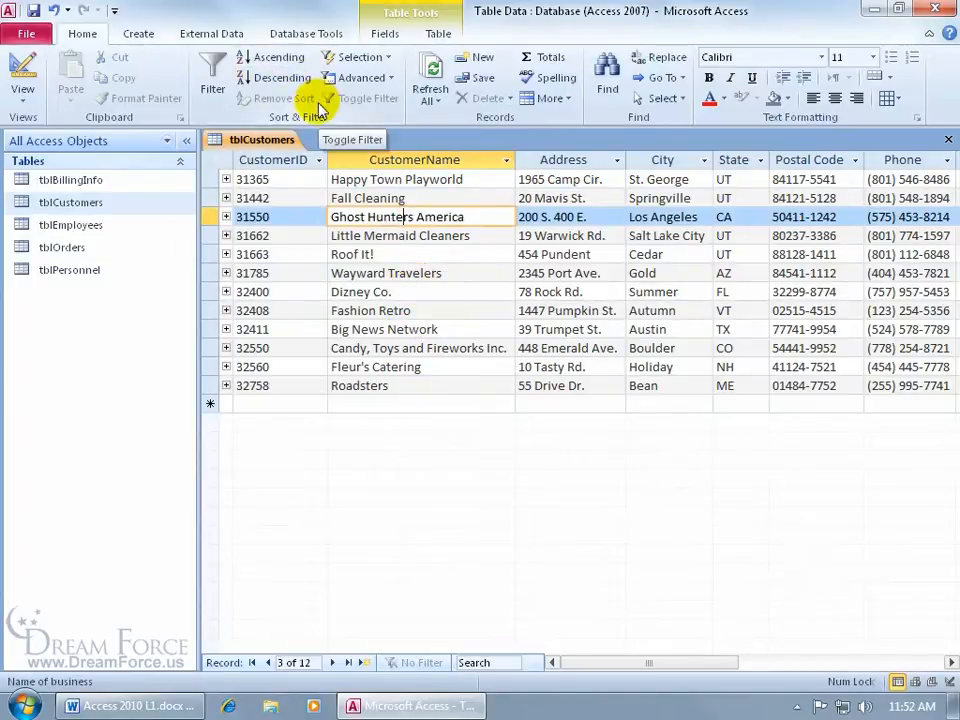
click(507, 164)
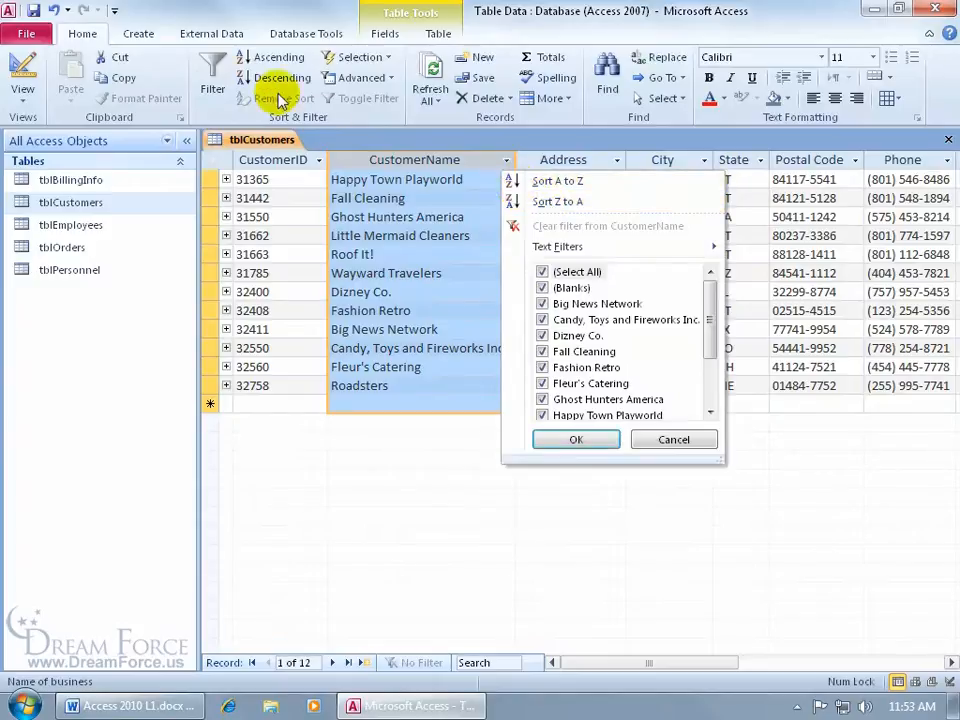
Step: Sort CustomerName A to Z, then Z to A so Wayward Travelers is listed first
click(432, 265)
click(422, 278)
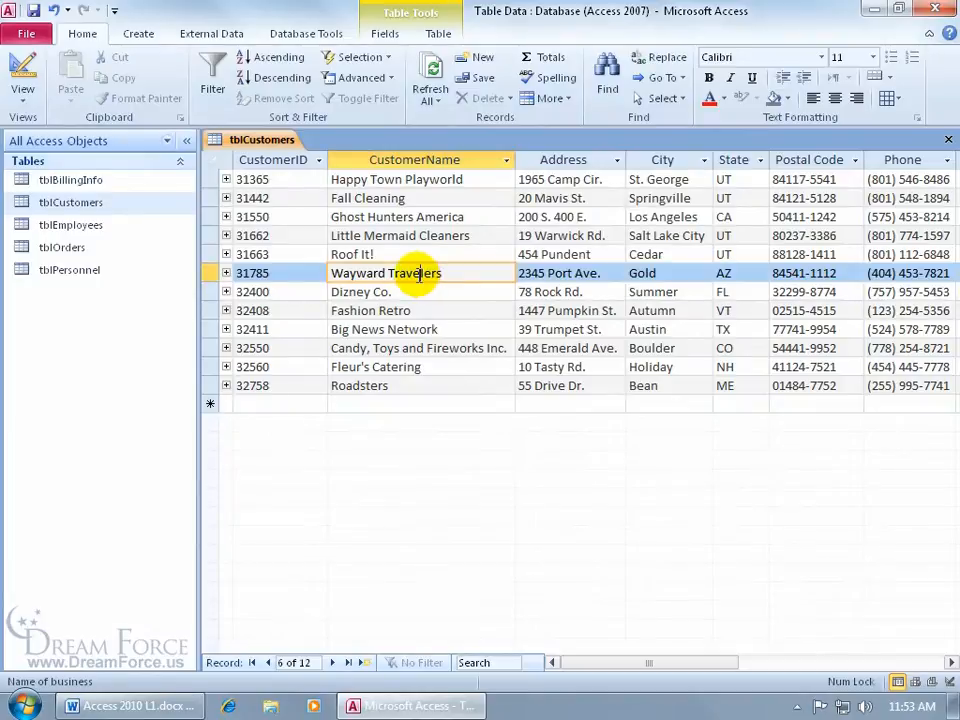
right_click(422, 280)
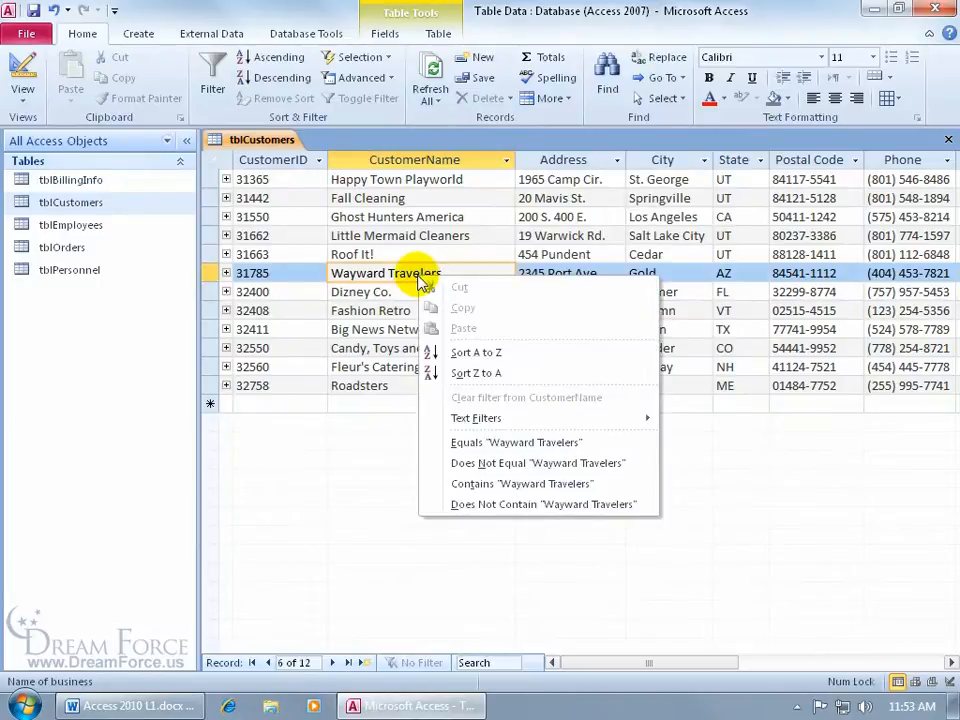
click(462, 350)
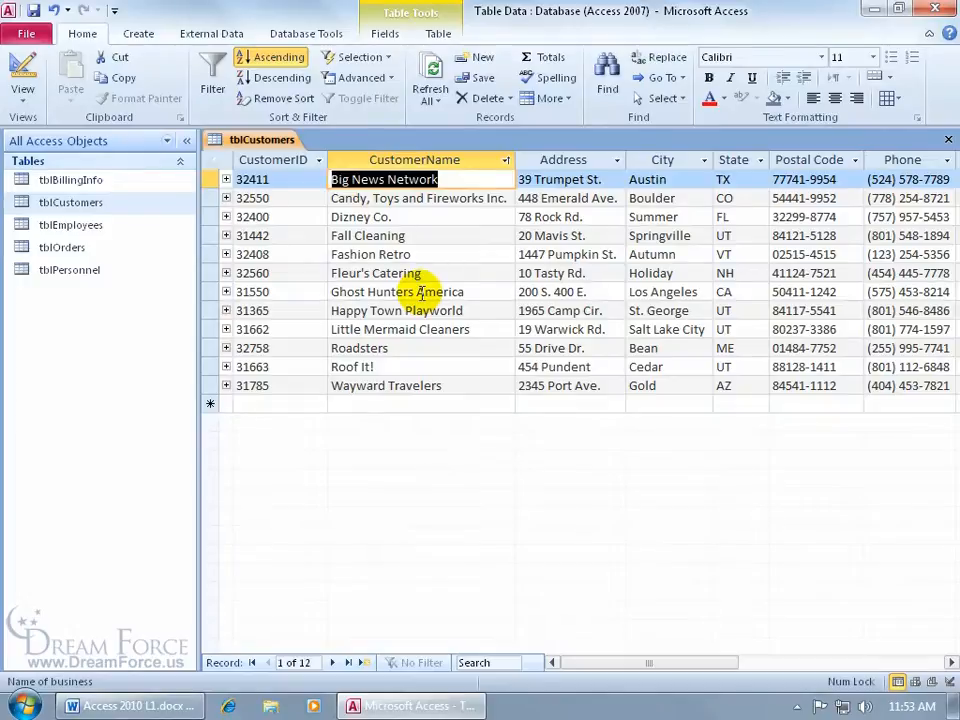
click(507, 161)
click(516, 201)
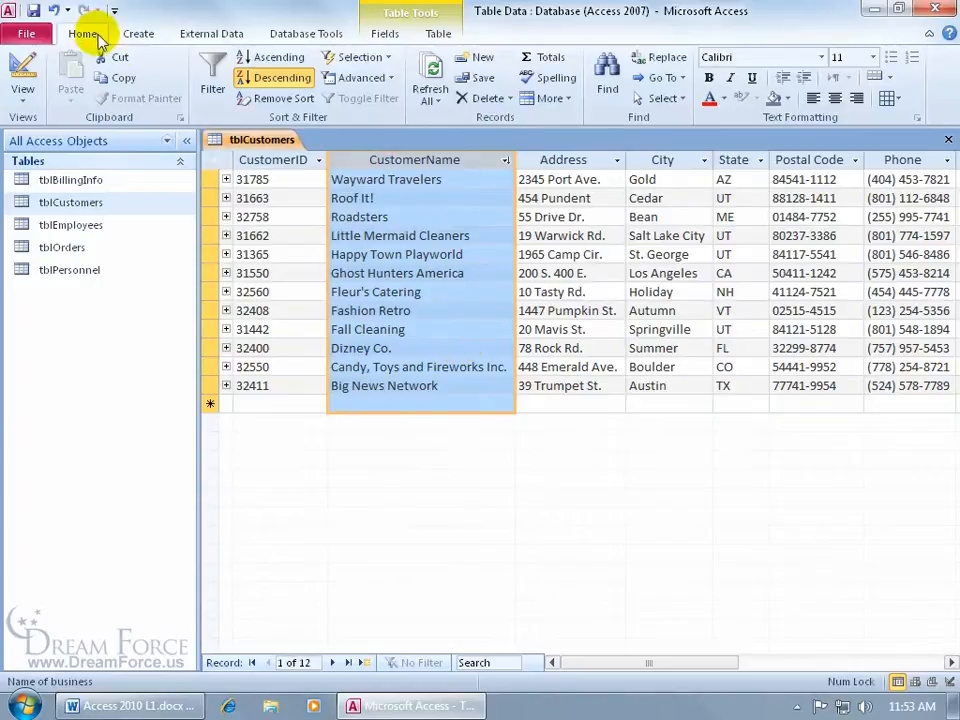
click(279, 100)
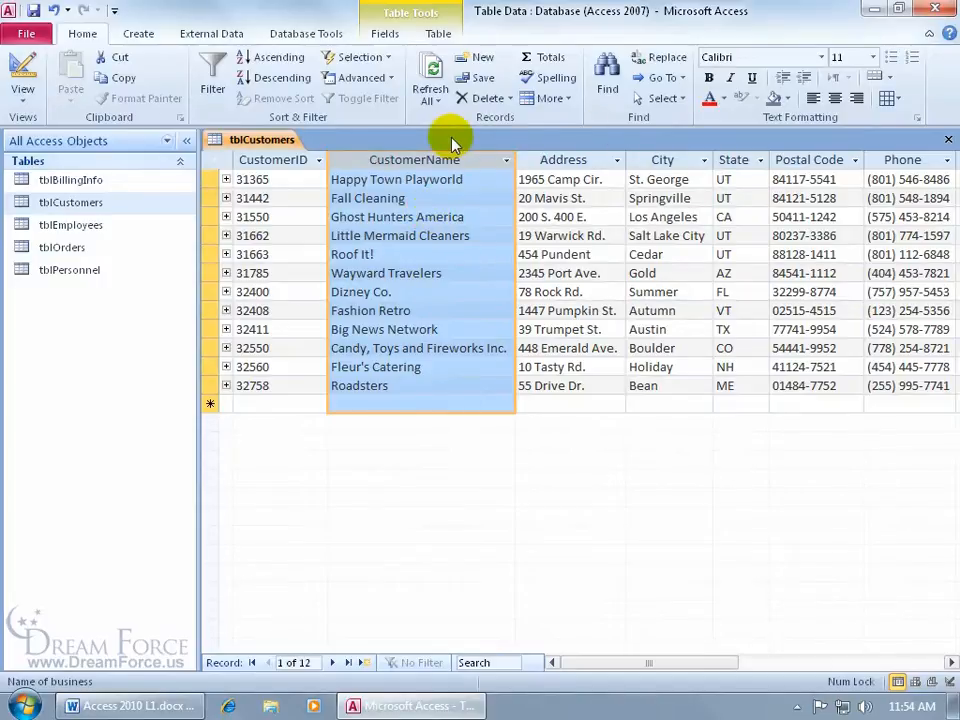
click(506, 161)
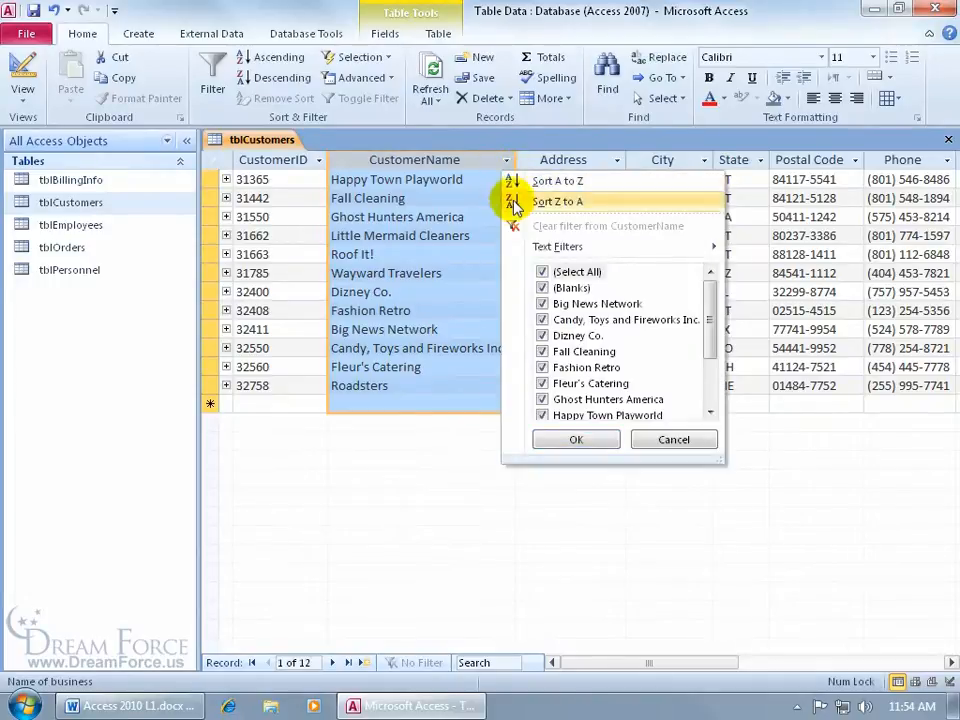
click(512, 201)
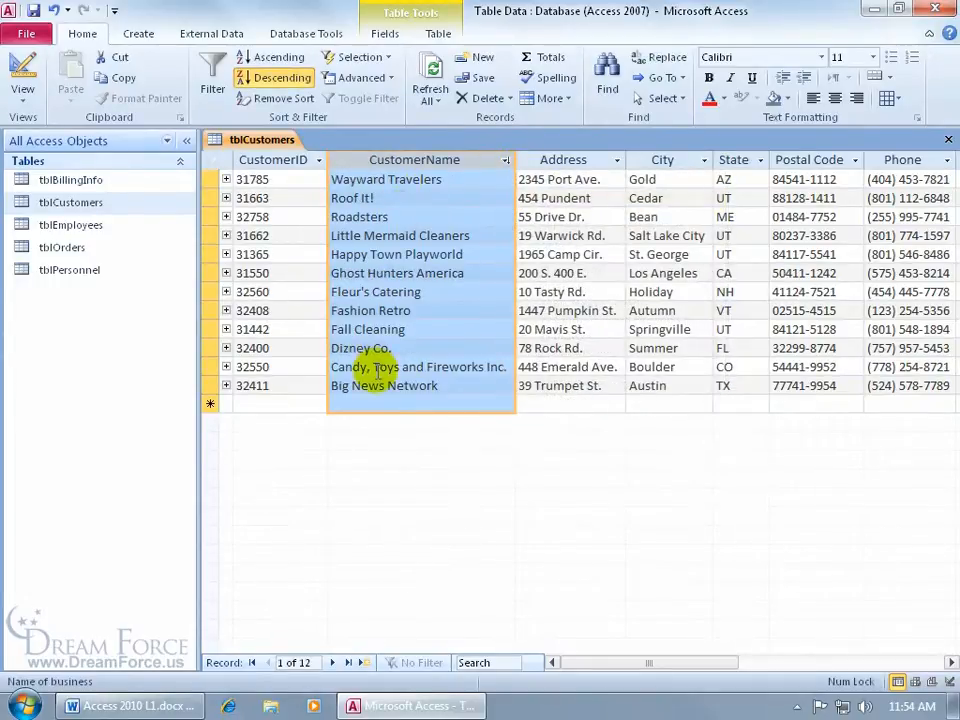
Step: Sort tblCustomers by State A to Z, then remove the sort
click(761, 162)
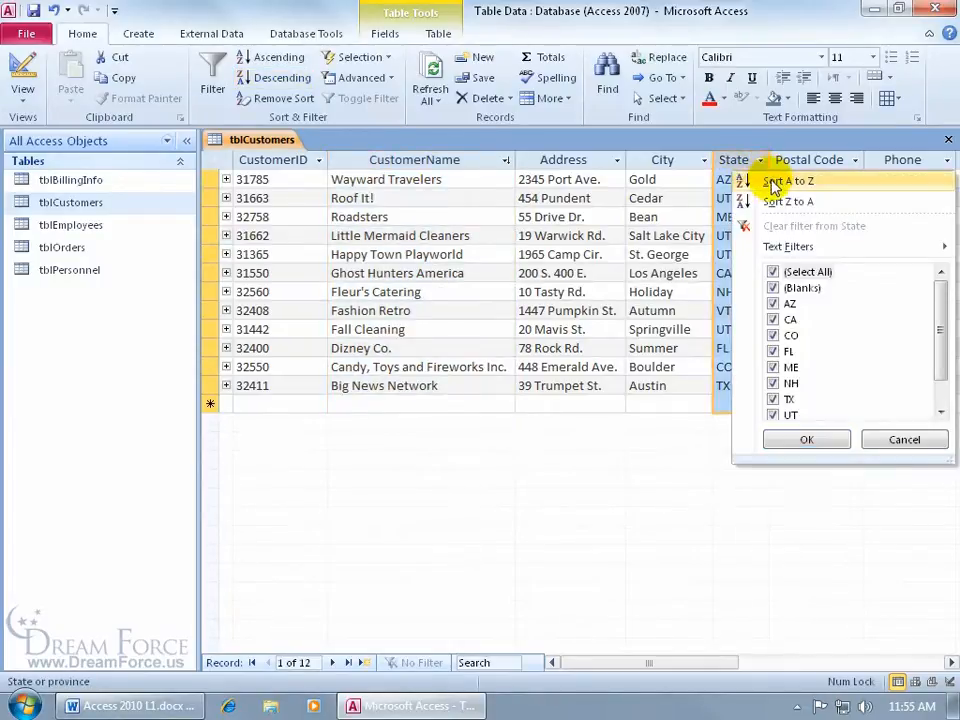
click(775, 184)
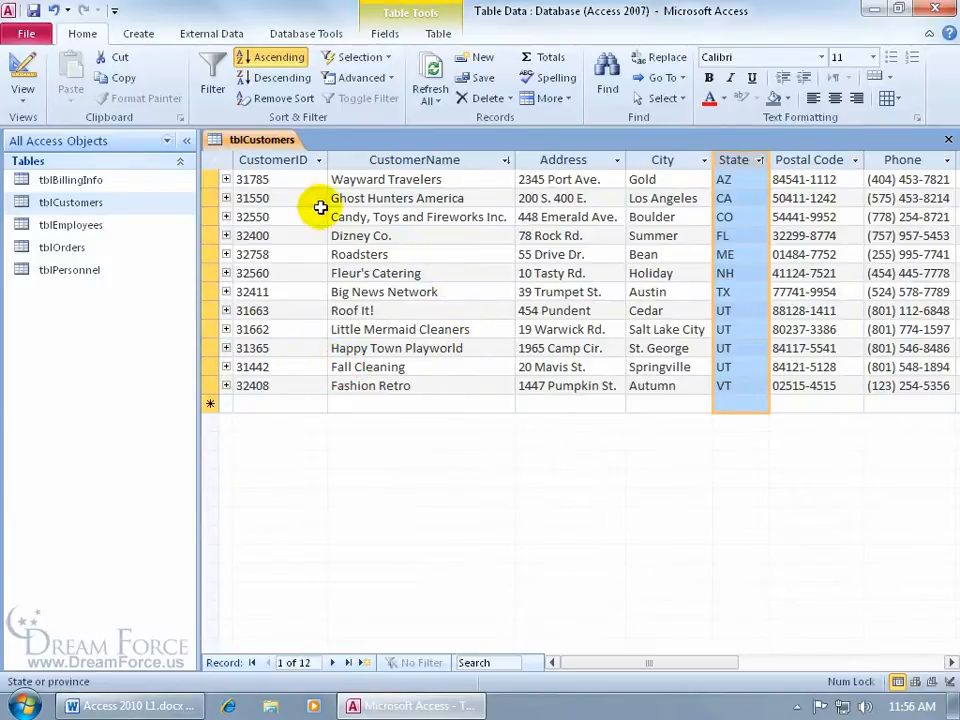
click(272, 99)
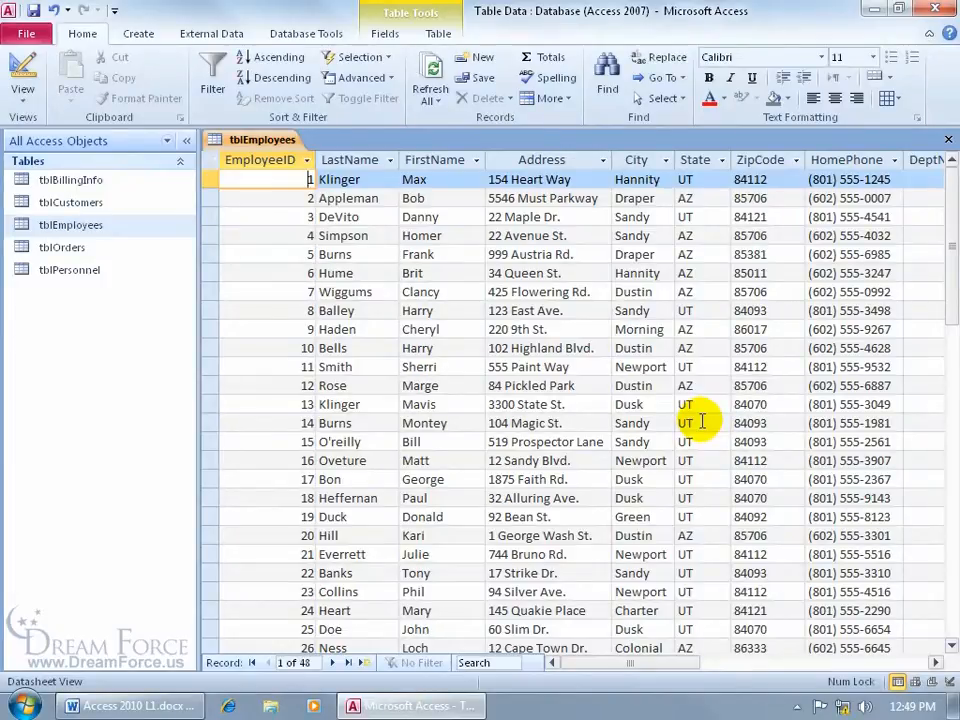
Step: Filter the State column to UT only, leaving 24 of 48 employee records
click(723, 162)
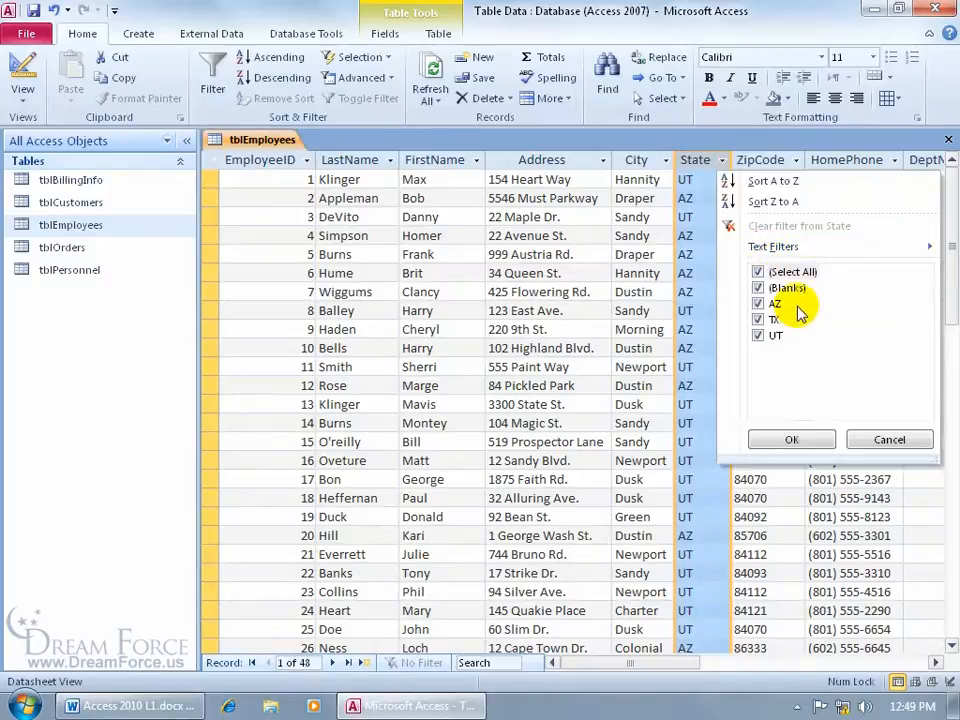
click(758, 319)
click(757, 303)
click(758, 319)
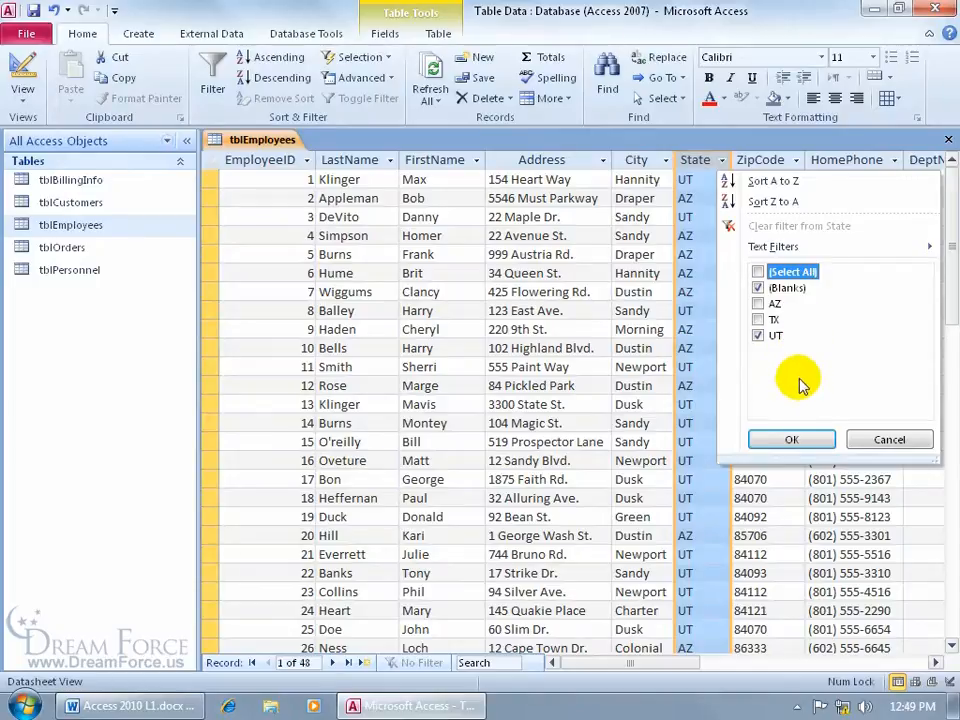
click(758, 272)
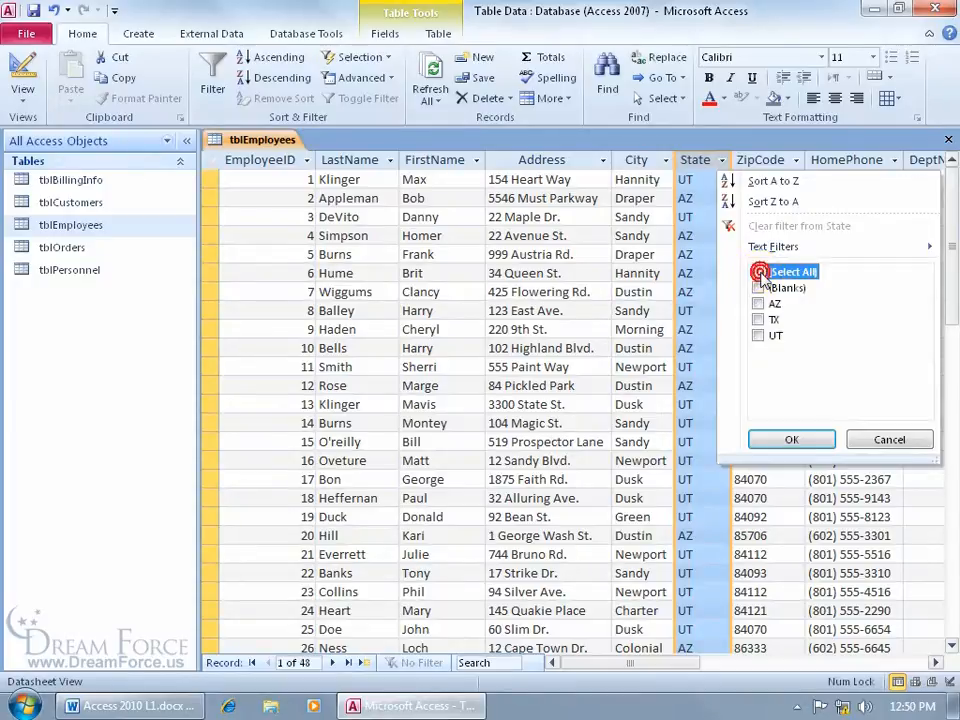
click(758, 272)
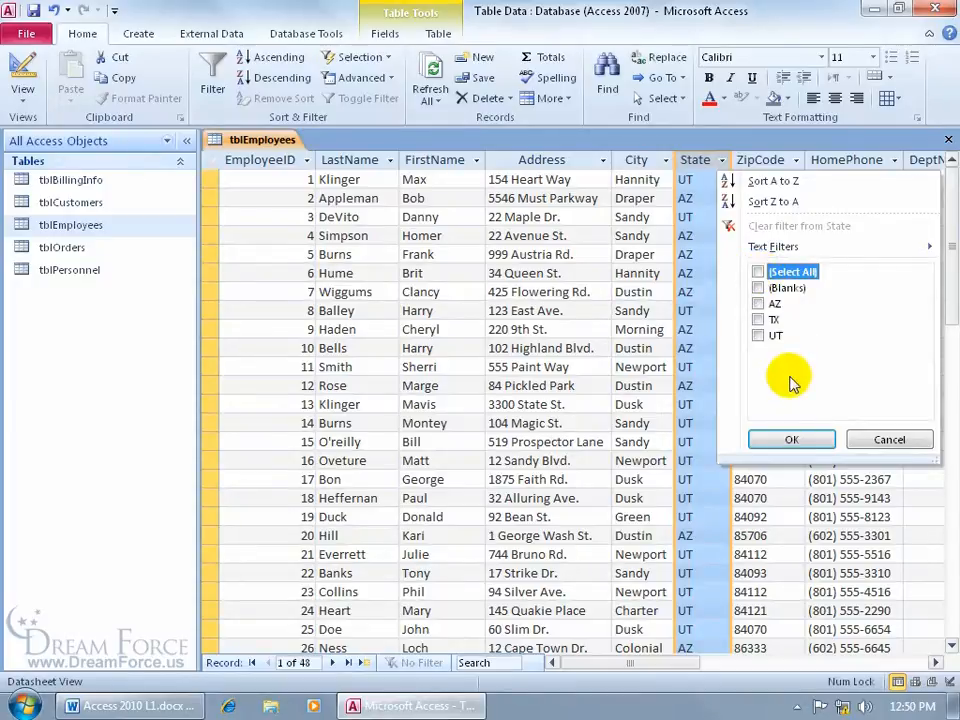
click(758, 336)
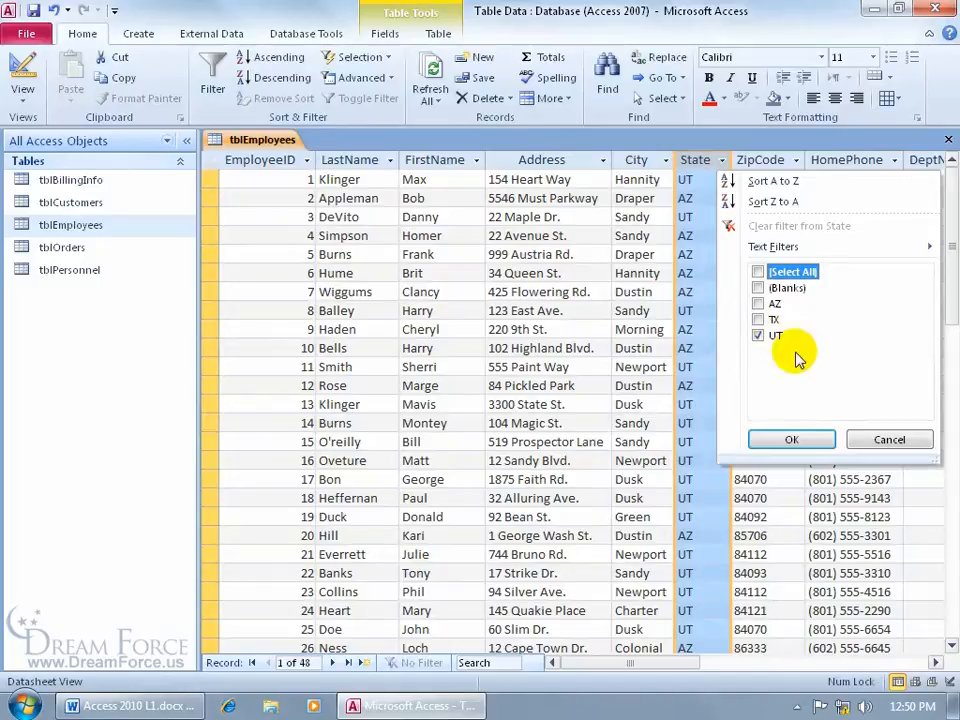
click(791, 439)
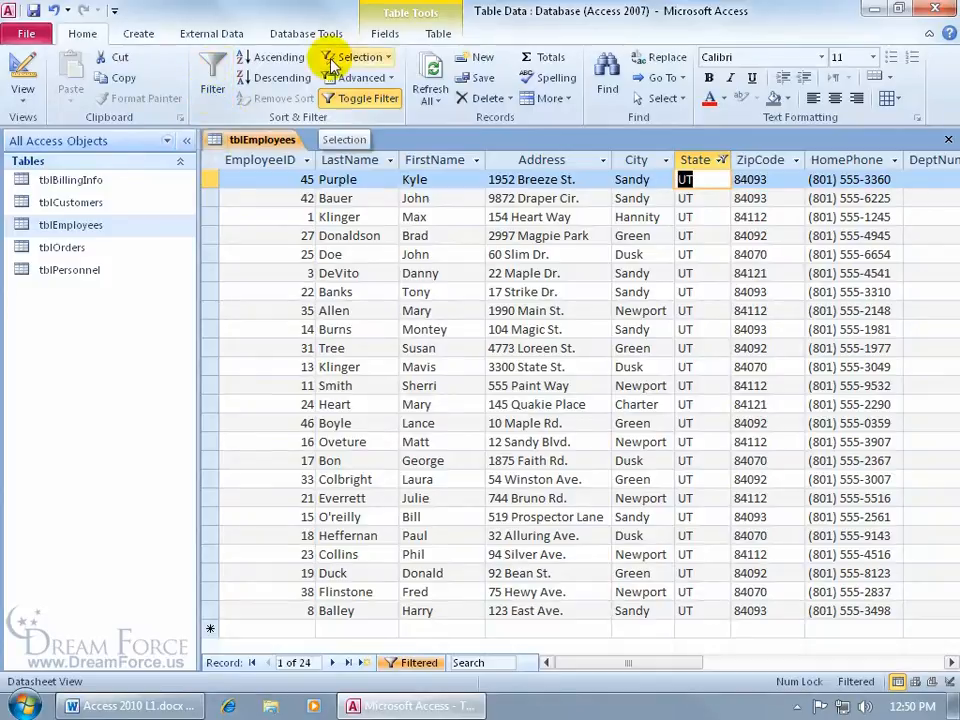
Step: Toggle the UT filter off and on, close tblEmployees saving changes, and reopen it
click(364, 100)
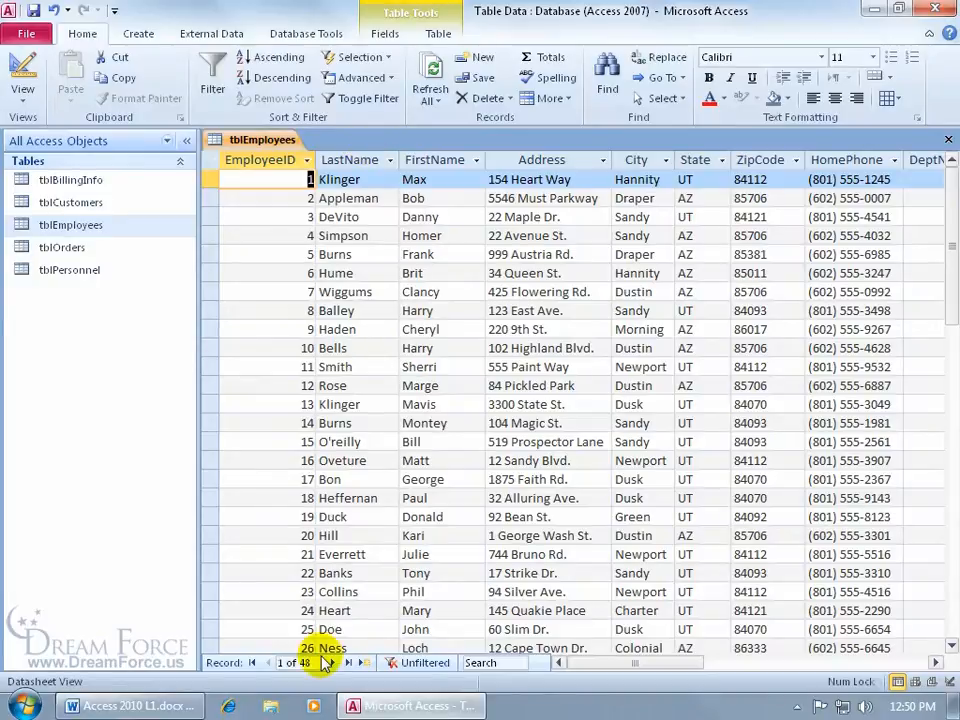
click(376, 99)
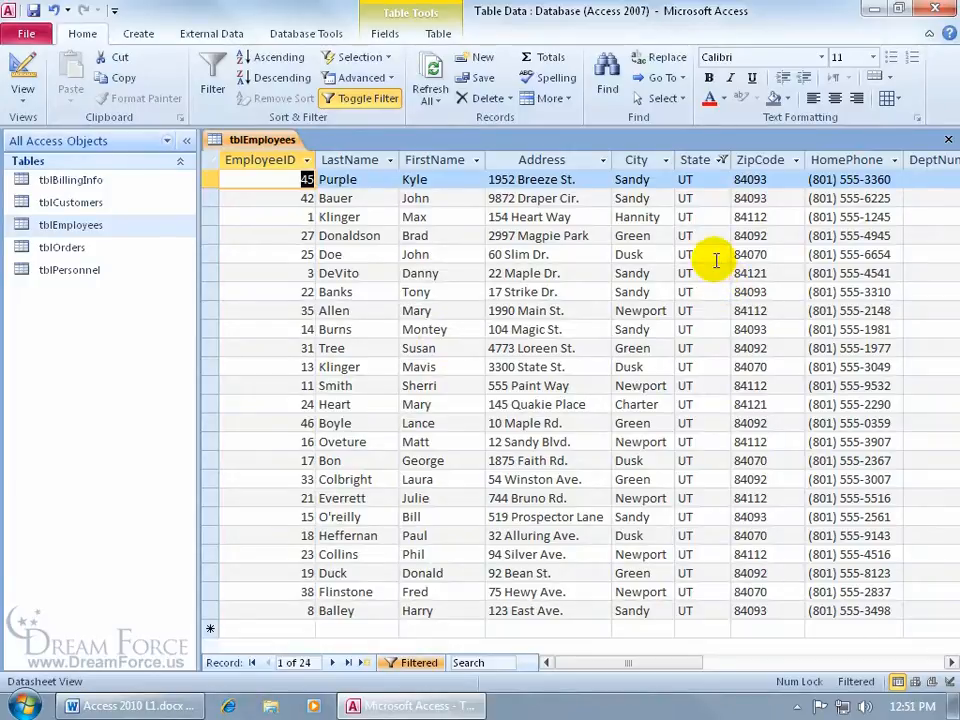
click(947, 140)
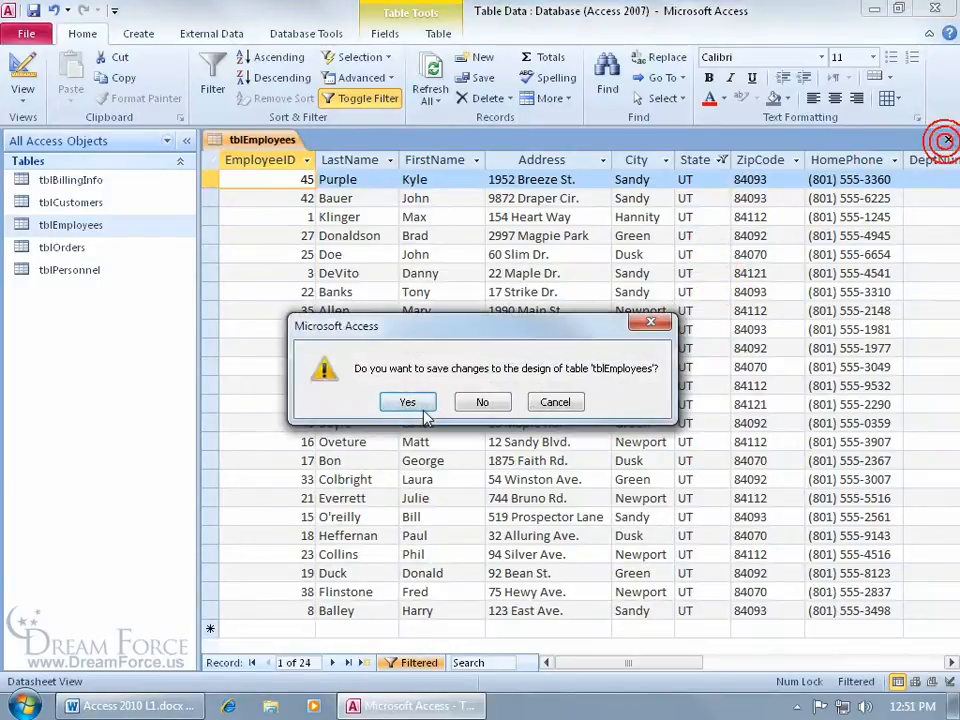
click(420, 408)
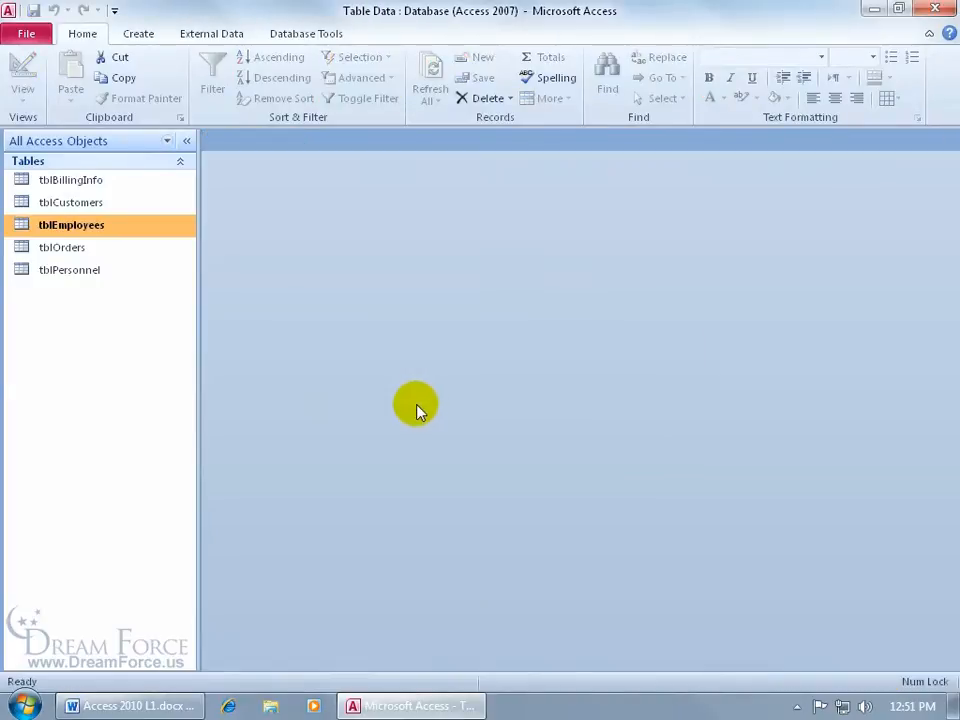
double_click(102, 226)
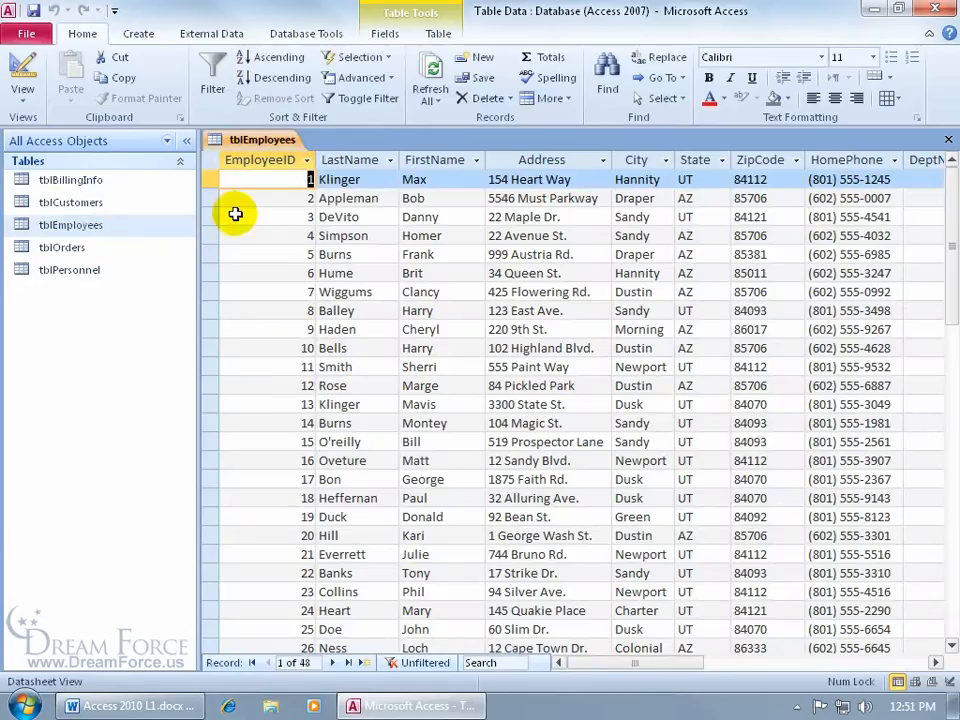
Step: Toggle the saved UT filter on, off and on again, then review State's filter options unchanged
click(380, 100)
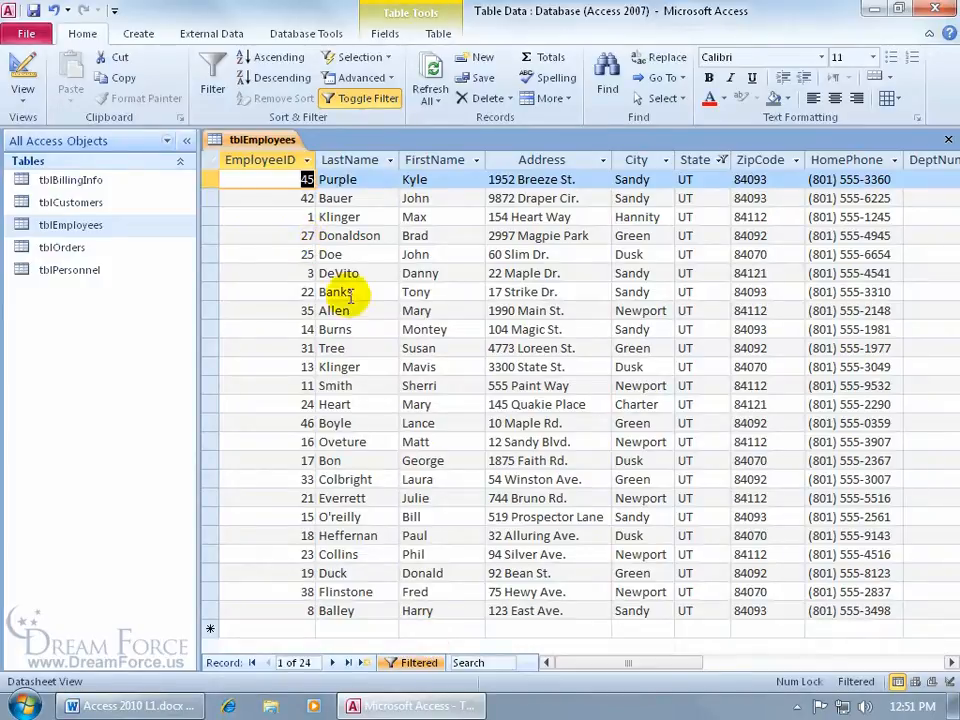
click(412, 662)
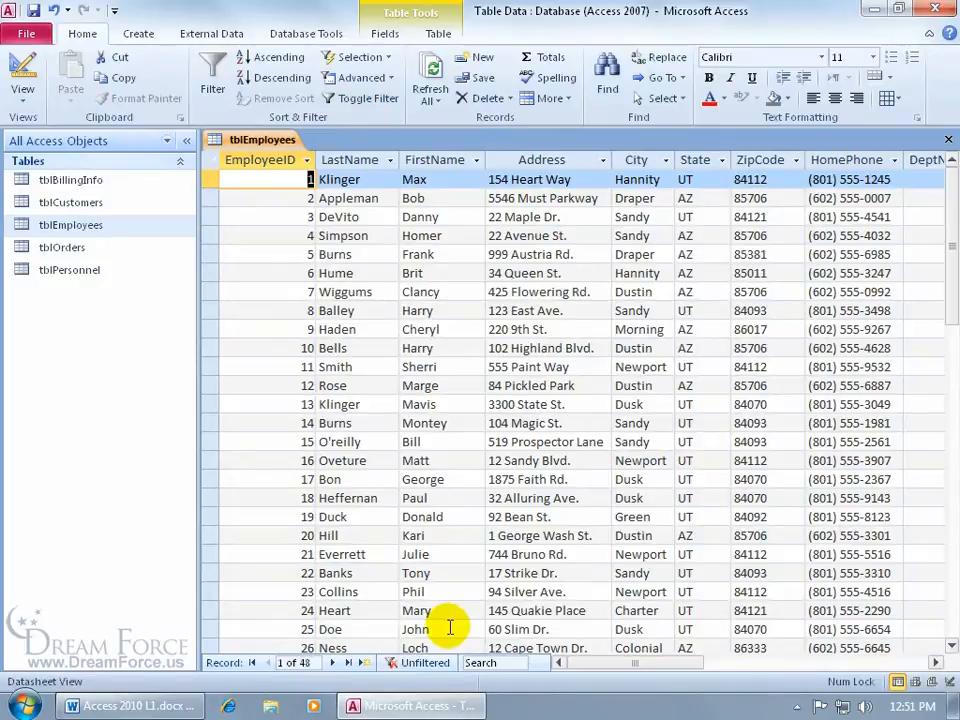
click(426, 662)
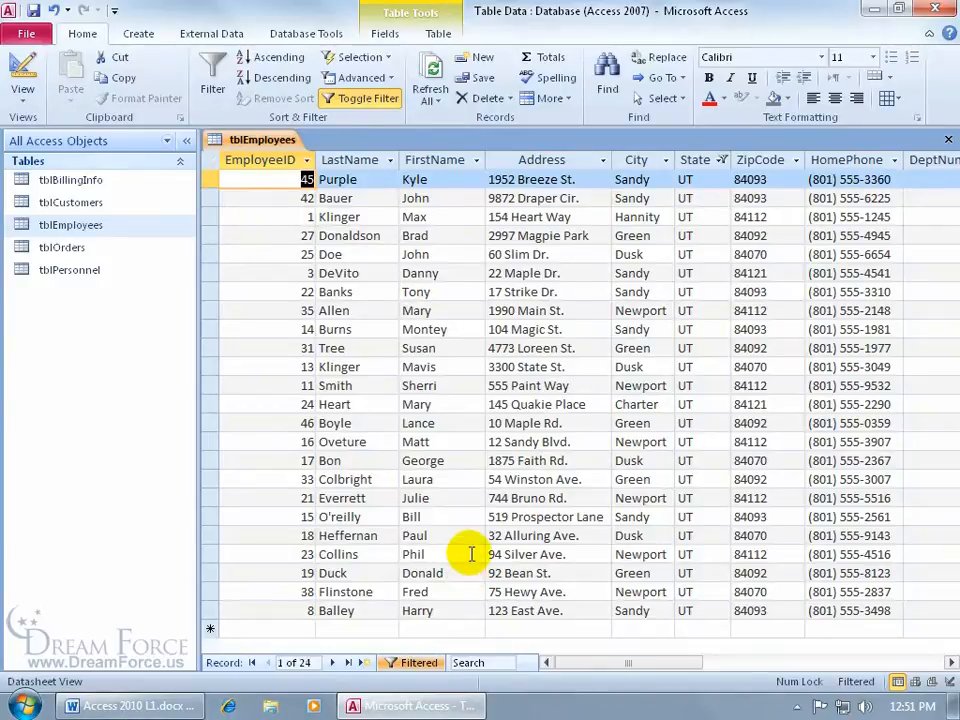
click(719, 163)
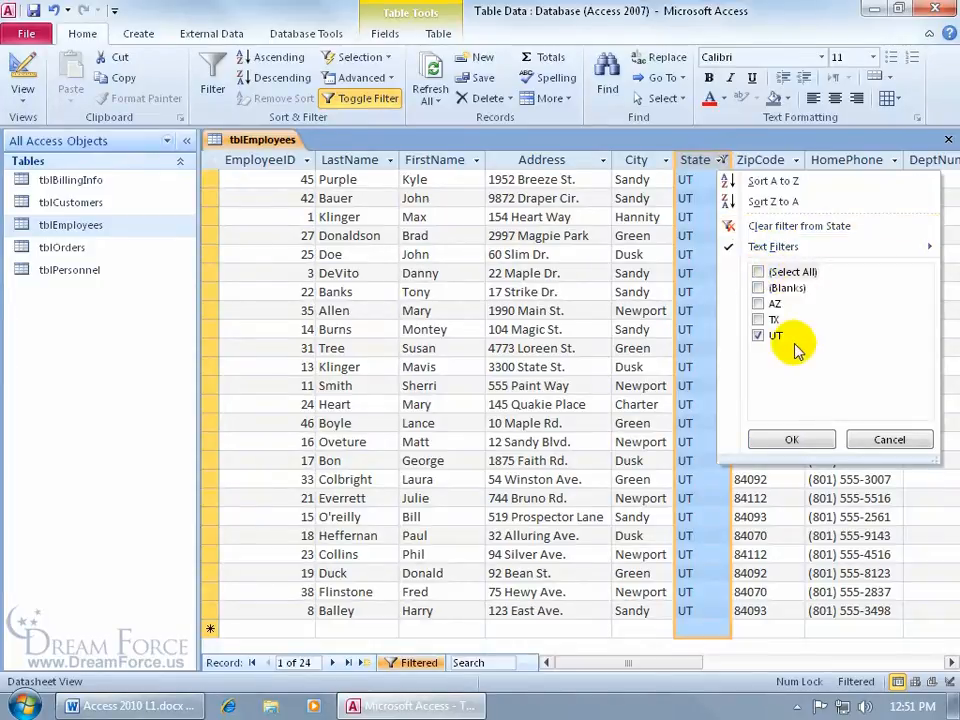
click(886, 439)
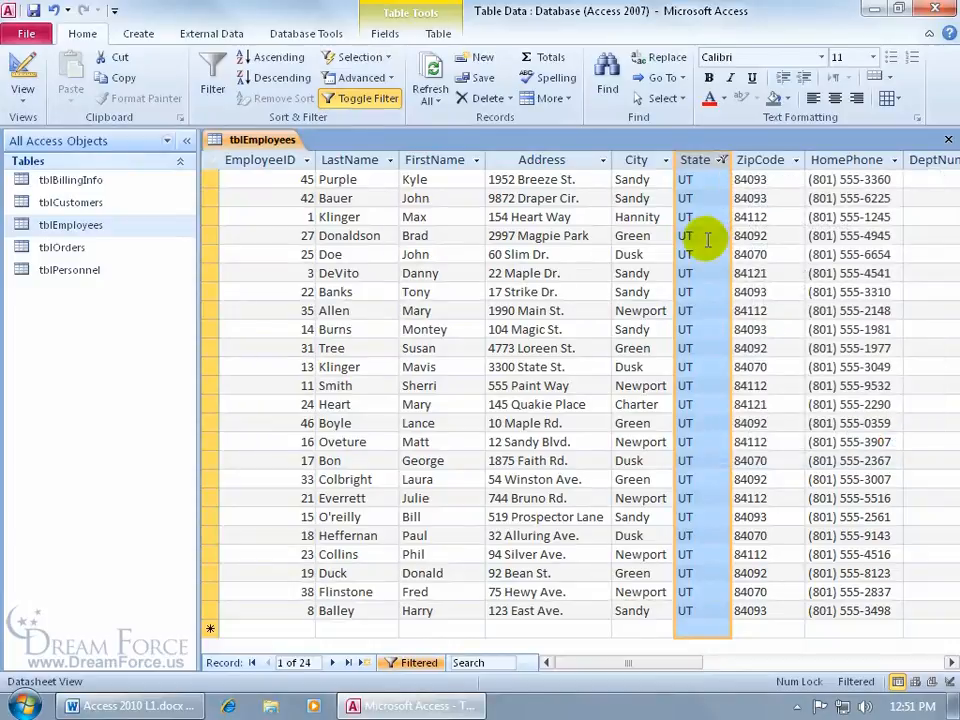
Step: Clear the filter from State using Donaldson's State cell
click(706, 237)
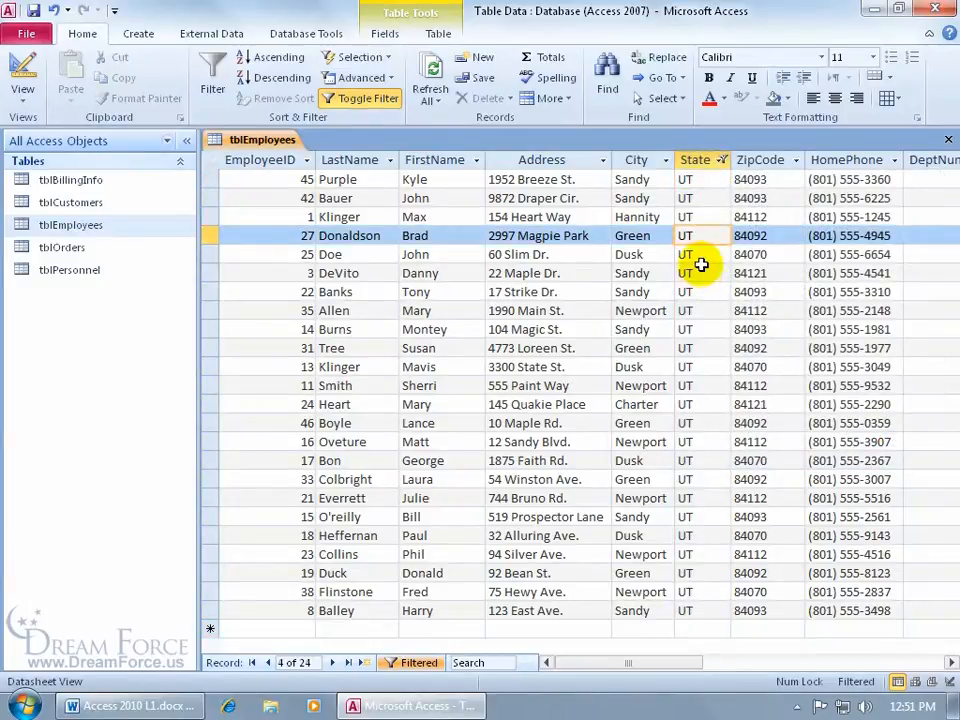
right_click(703, 236)
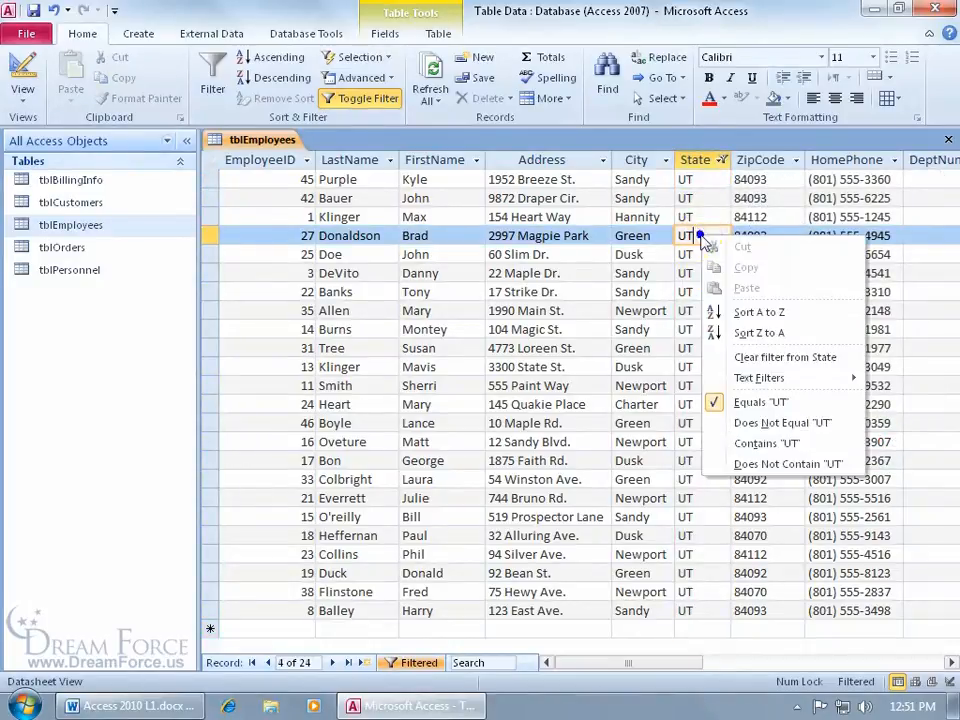
click(752, 363)
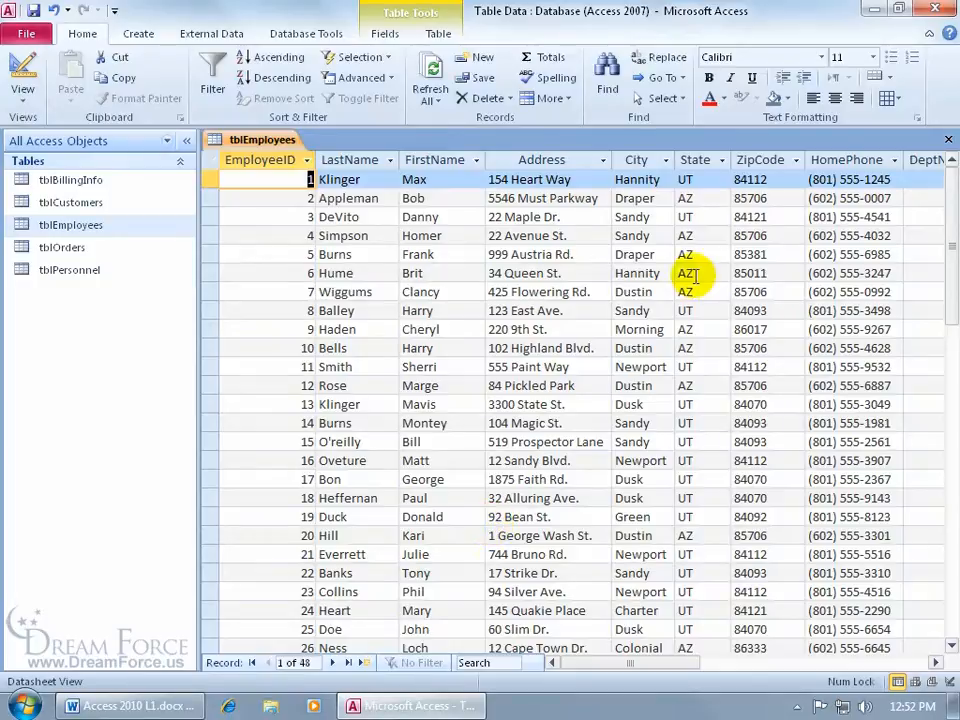
click(702, 236)
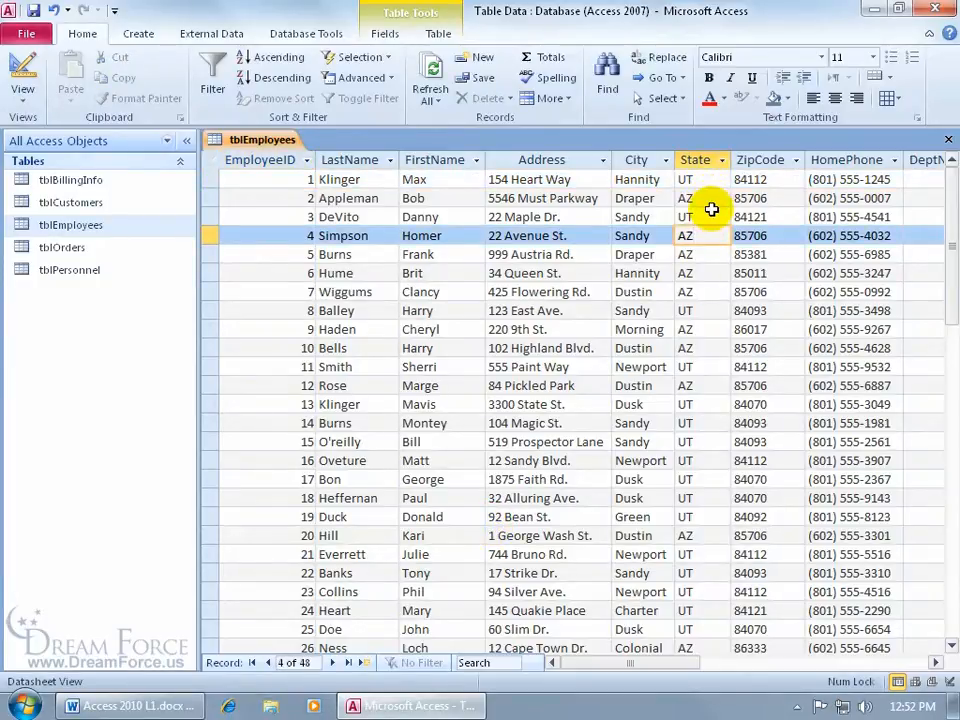
click(211, 80)
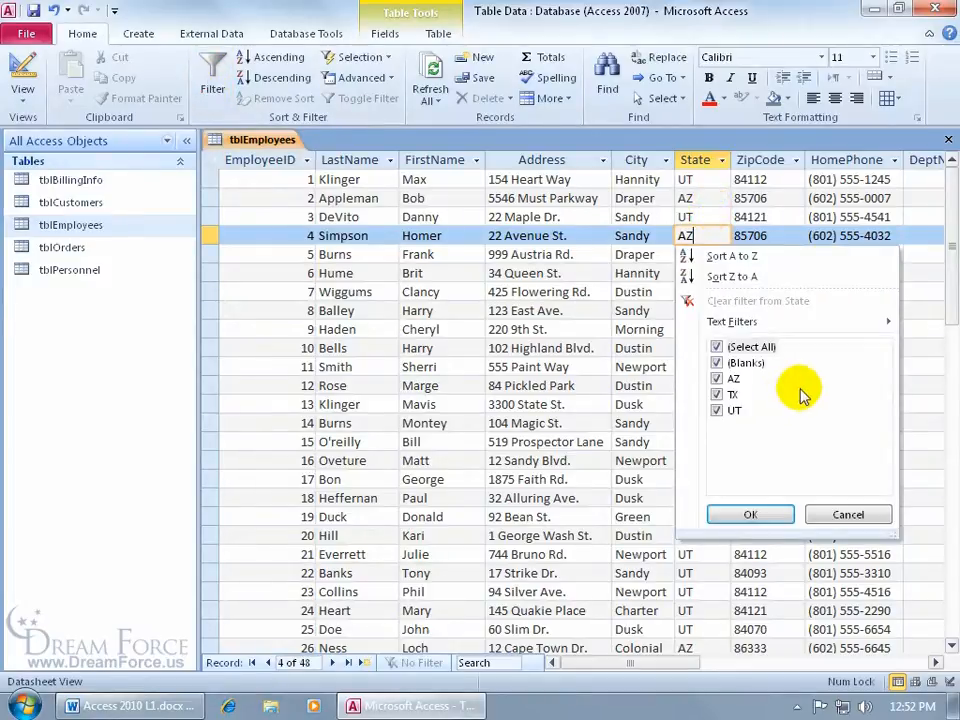
click(848, 517)
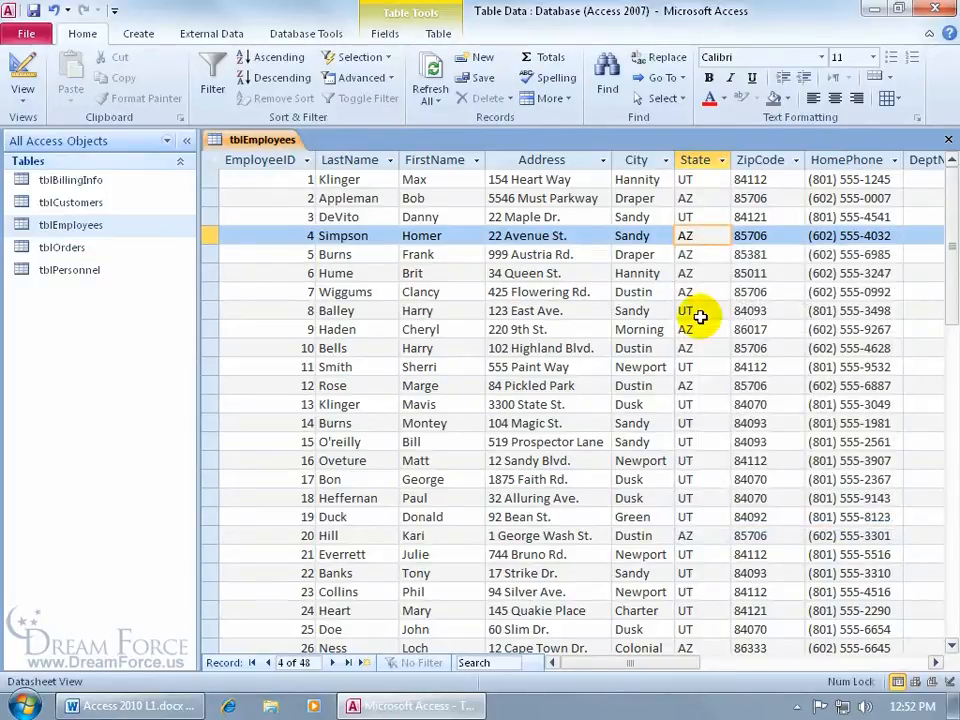
click(721, 160)
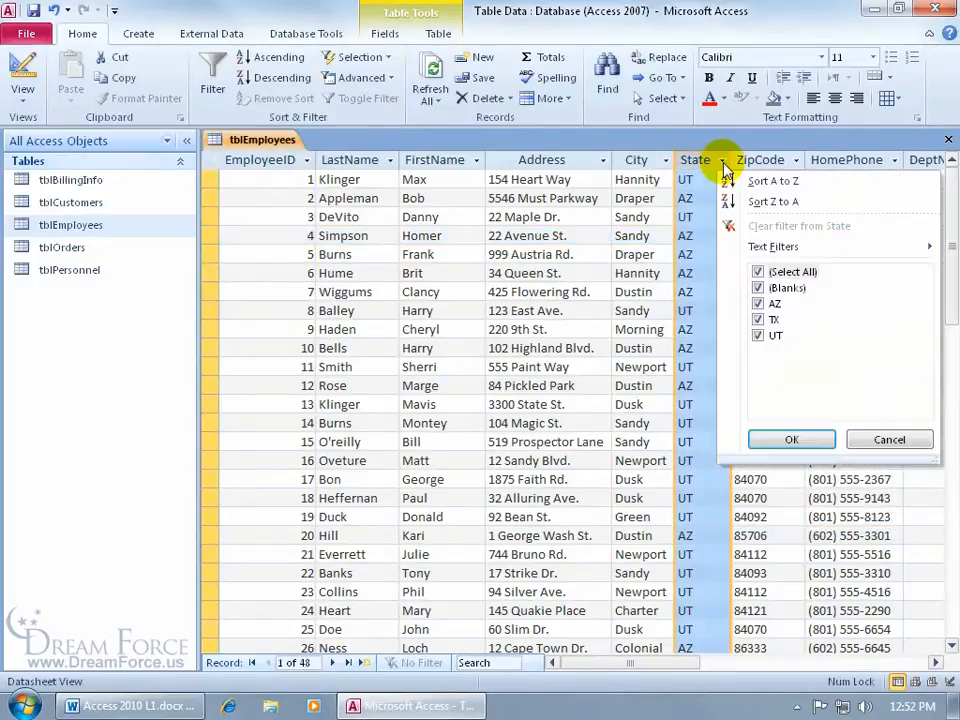
click(695, 205)
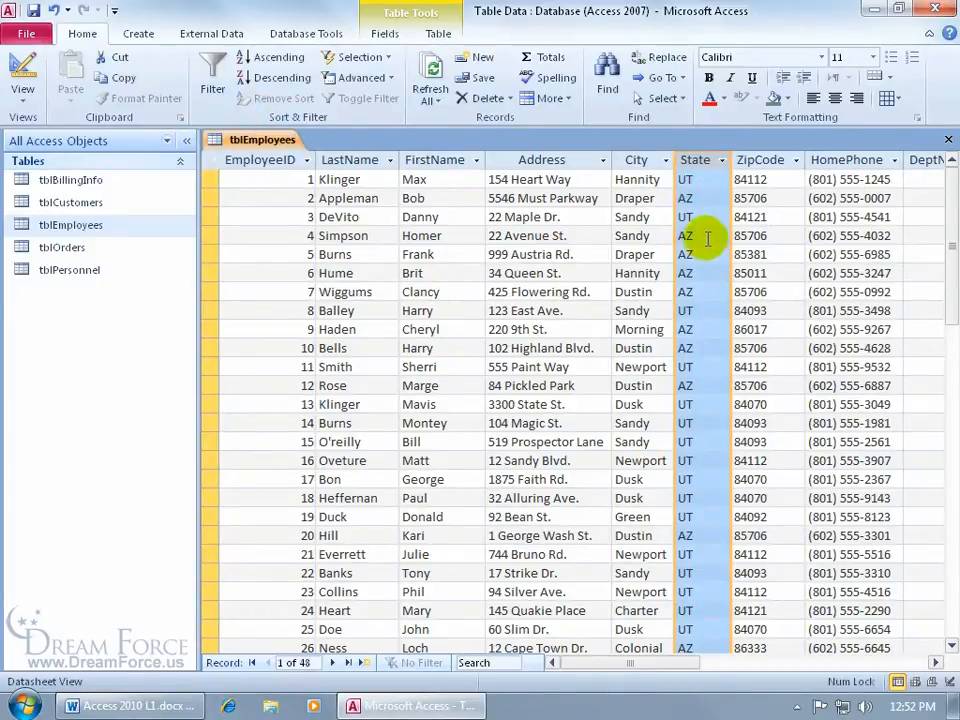
click(721, 160)
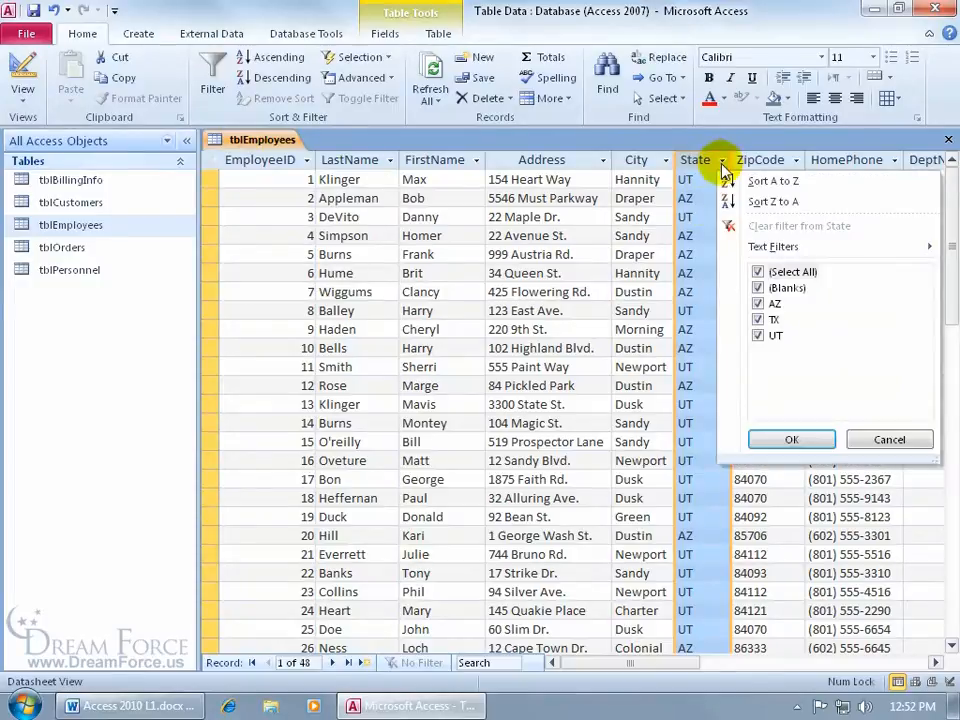
click(889, 440)
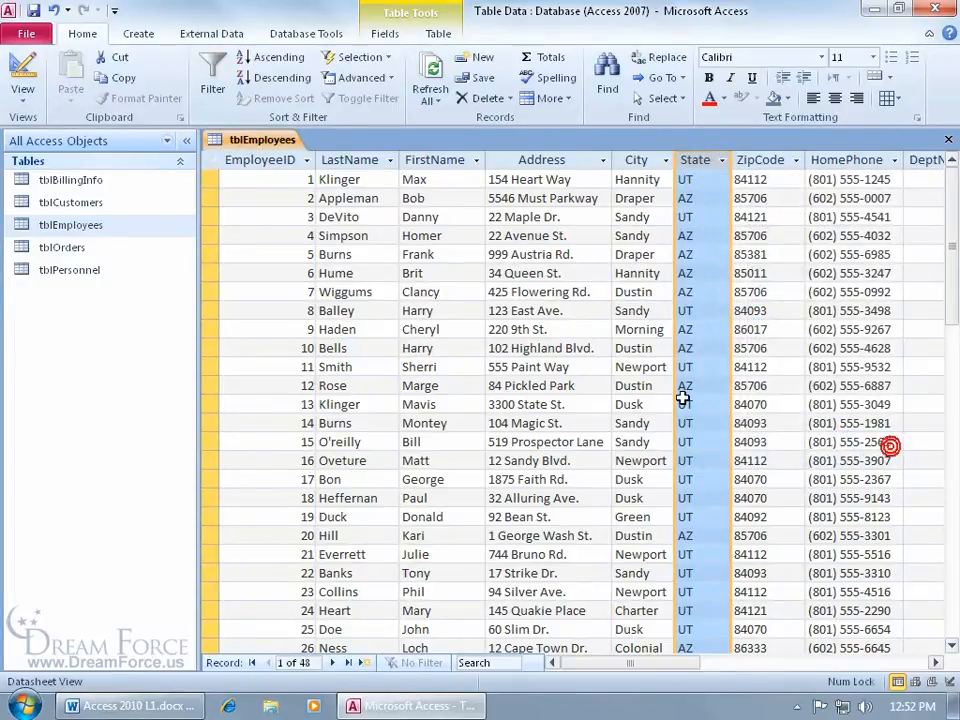
click(700, 310)
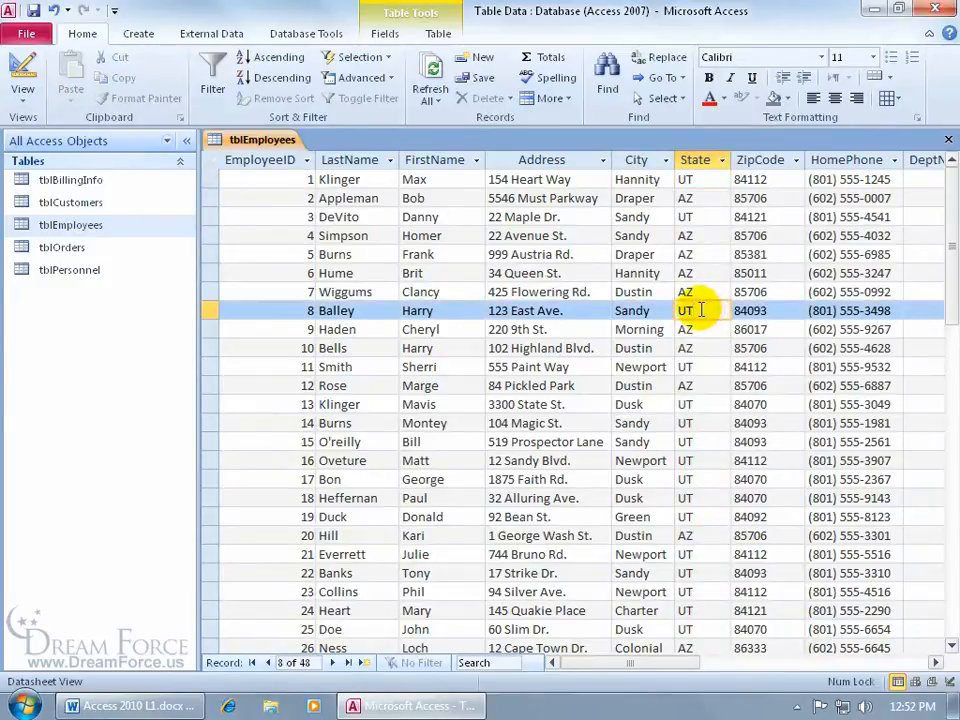
Step: Apply the Selection filter State Equals 'UT' to tblEmployees
right_click(700, 310)
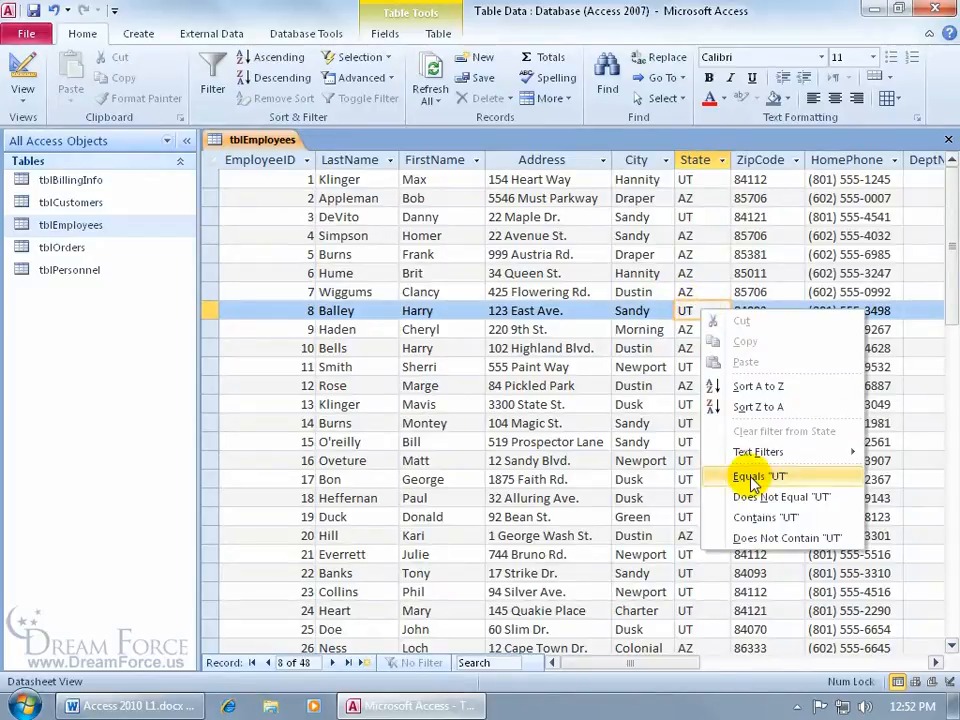
click(686, 311)
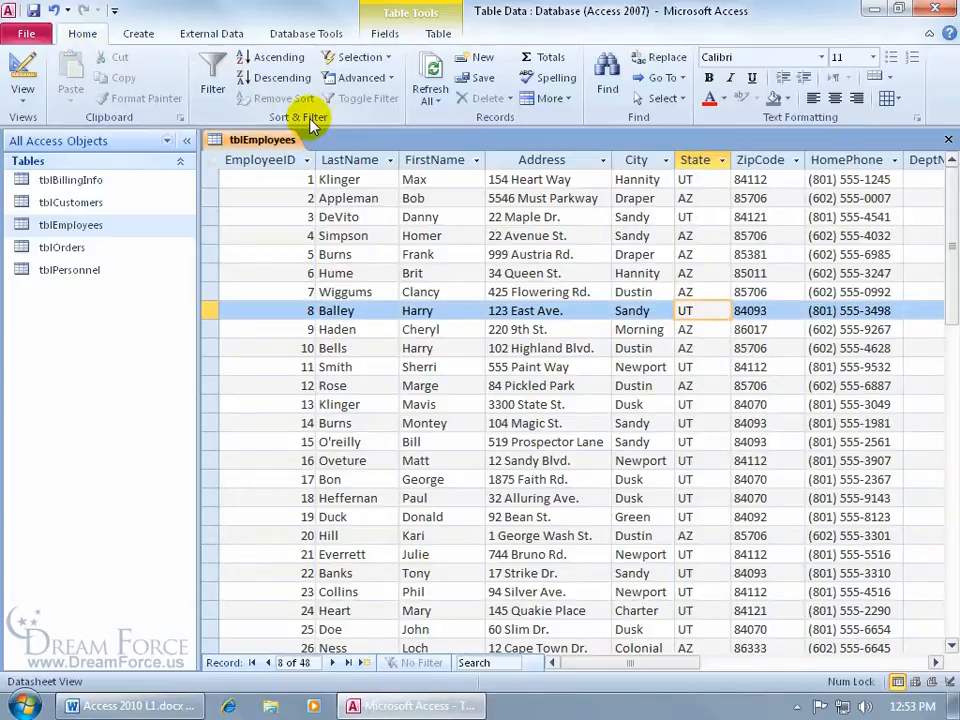
click(387, 58)
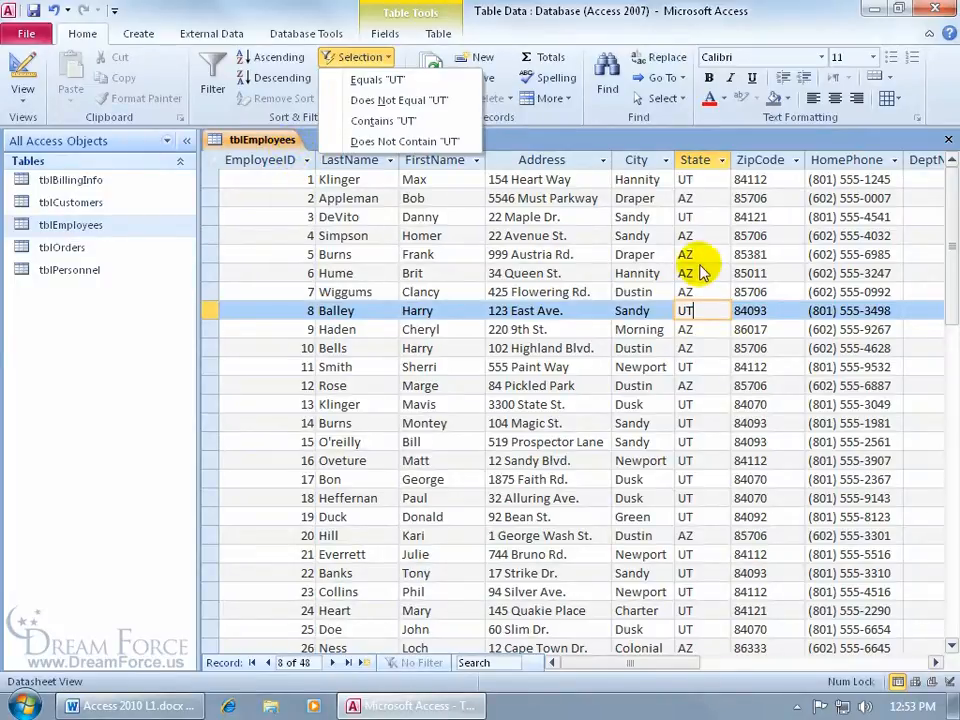
click(377, 80)
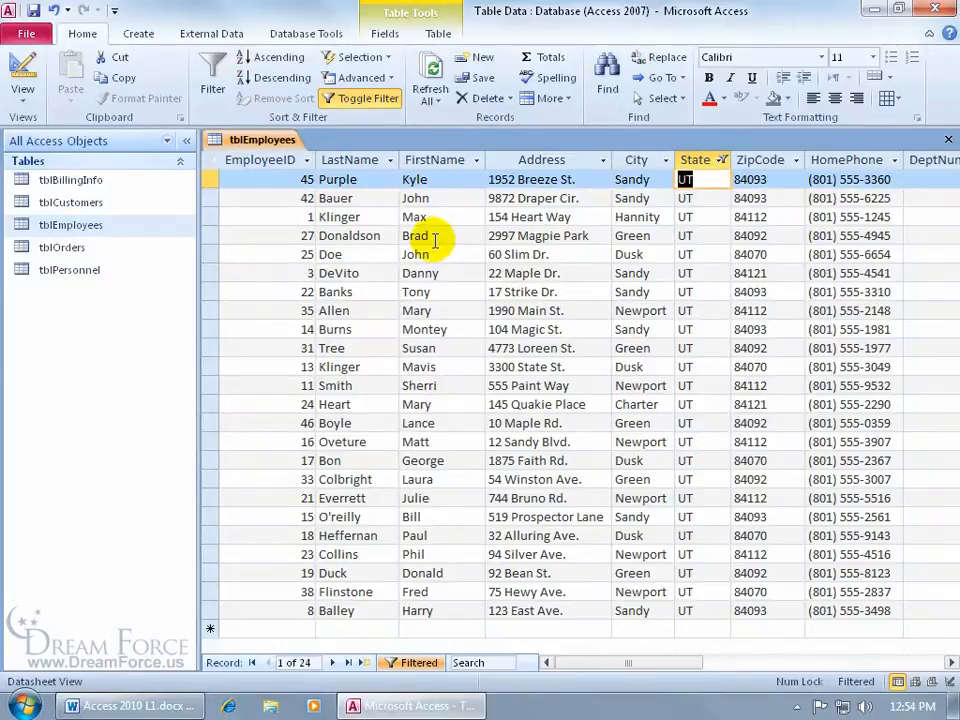
Step: Add a LastName filter Begins With 'd', leaving 4 UT employees
right_click(343, 238)
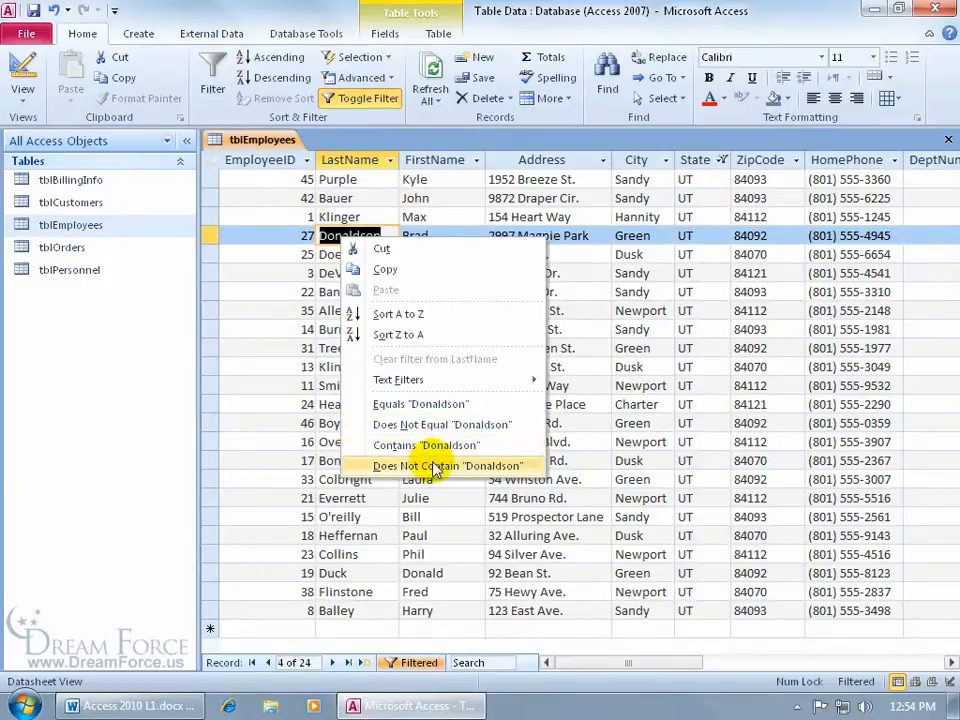
mouse_move(444, 389)
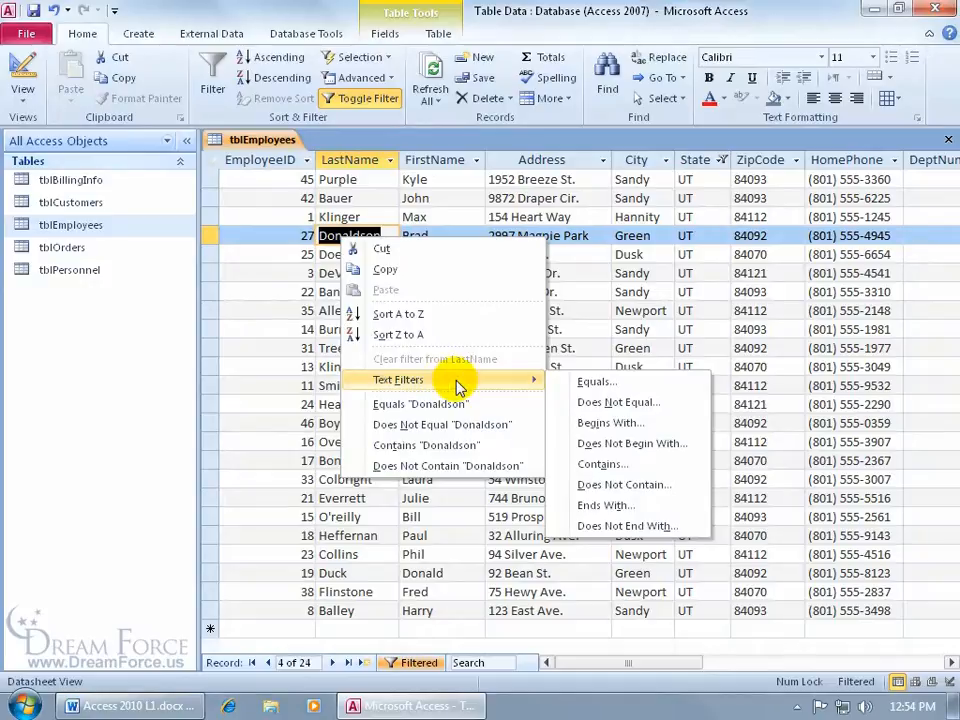
click(597, 423)
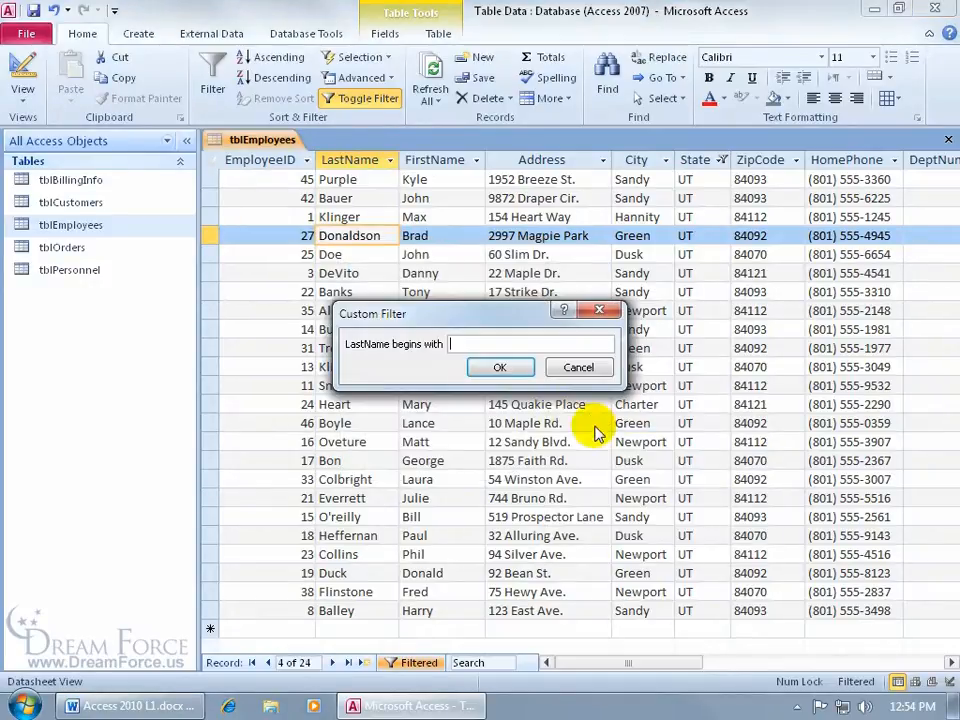
text(d)
click(497, 368)
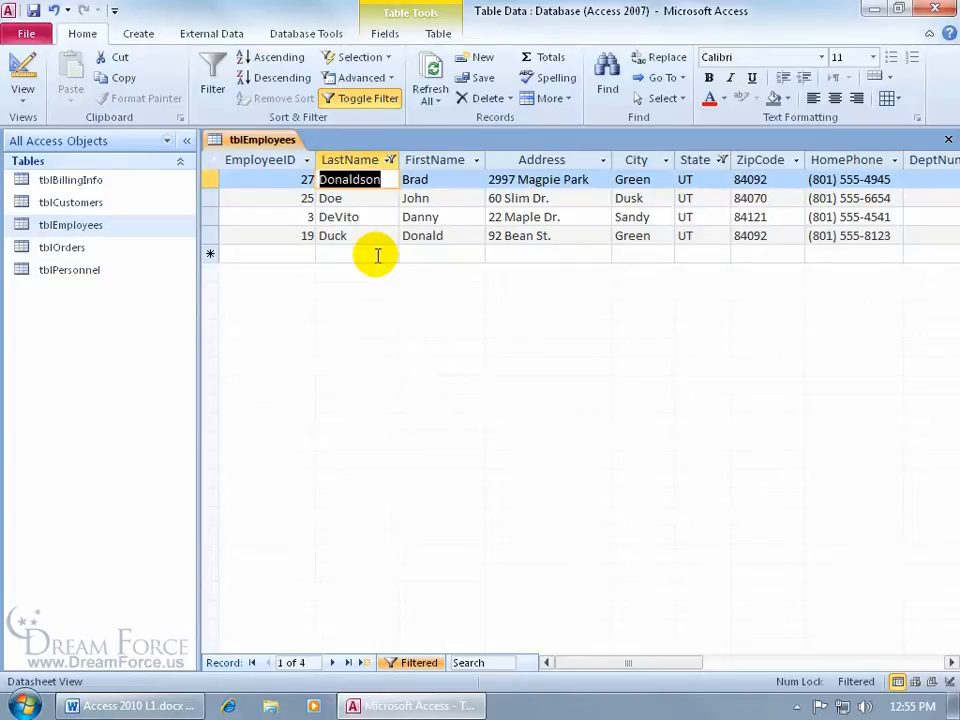
Step: Review the LastName filter options and Doe's filter choices without changing anything
click(390, 160)
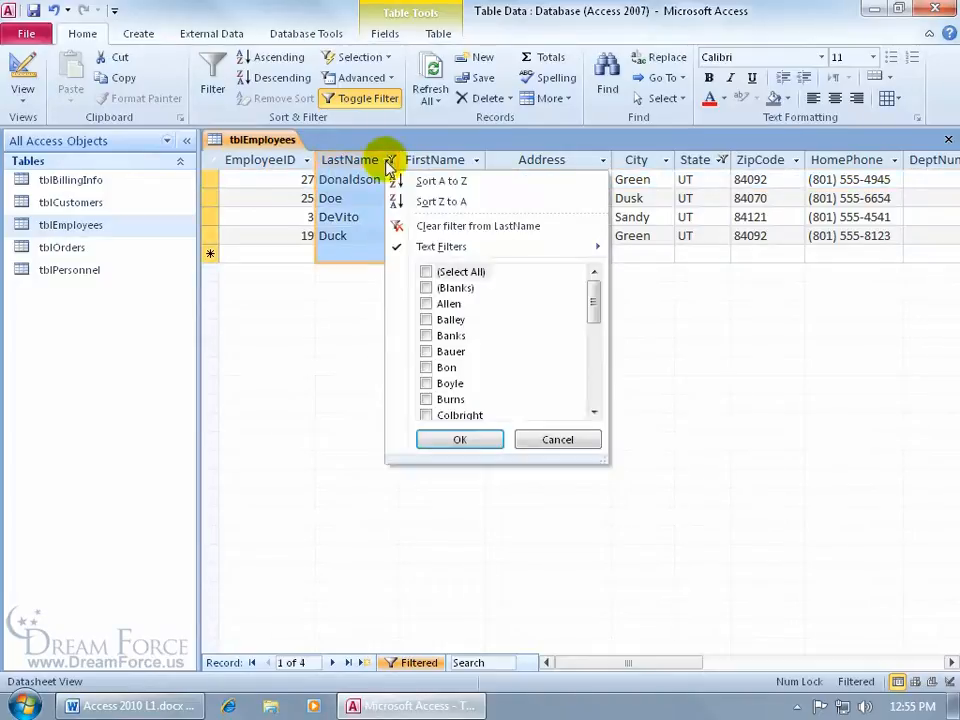
click(367, 190)
right_click(354, 199)
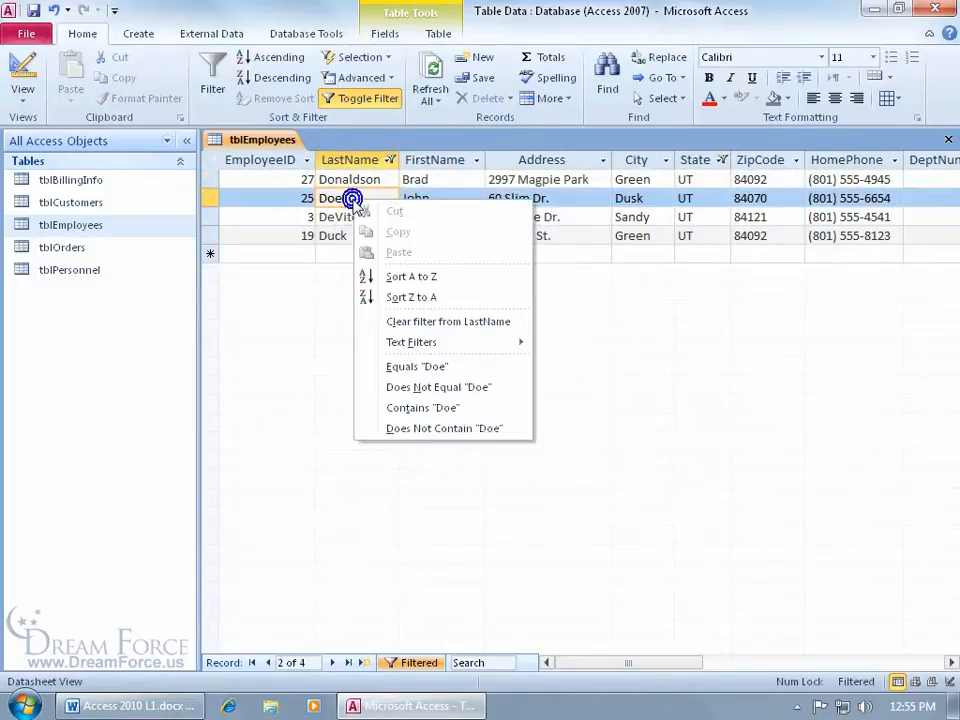
click(705, 200)
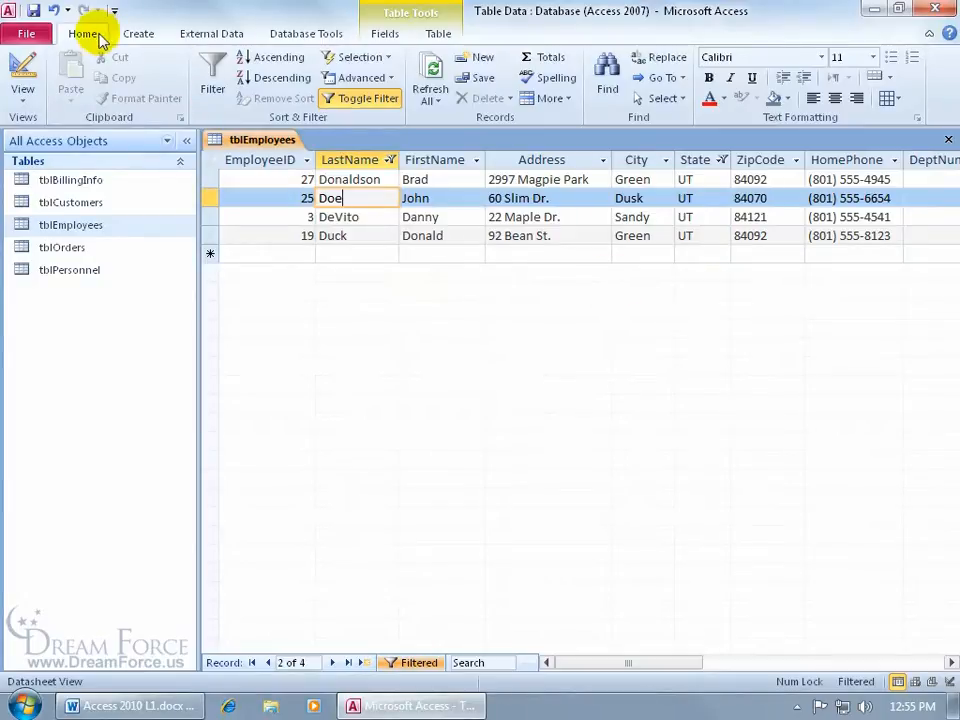
Step: Clear both filters from tblEmployees with Advanced > Clear All Filters, restoring all 48 records
click(372, 78)
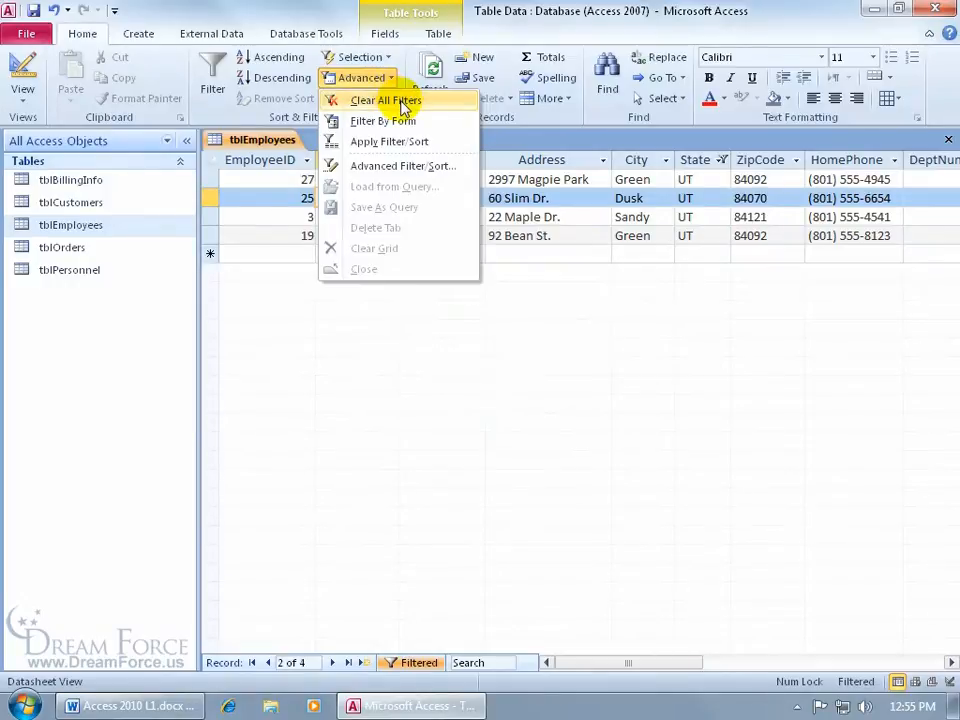
click(400, 102)
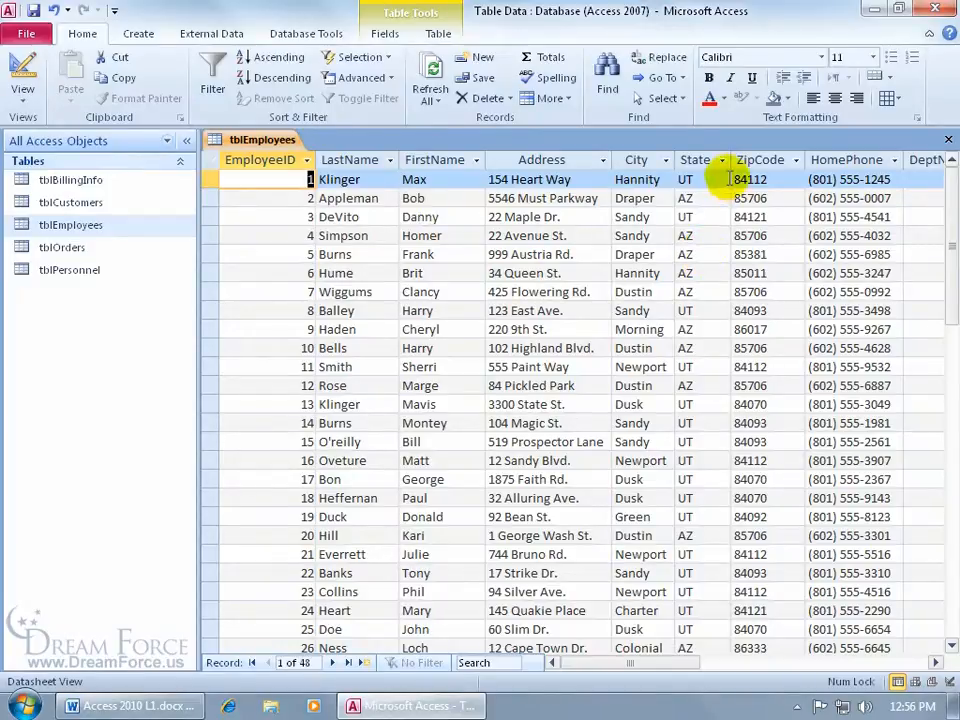
Step: Filter tblEmployees to employees whose State equals AZ
double_click(705, 235)
right_click(705, 235)
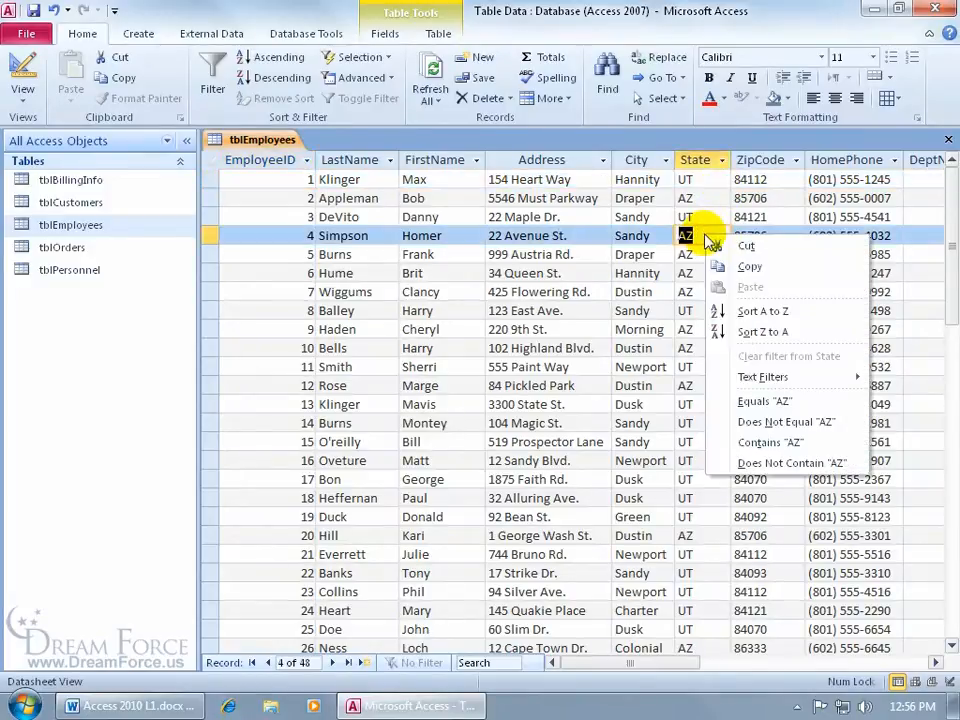
click(764, 401)
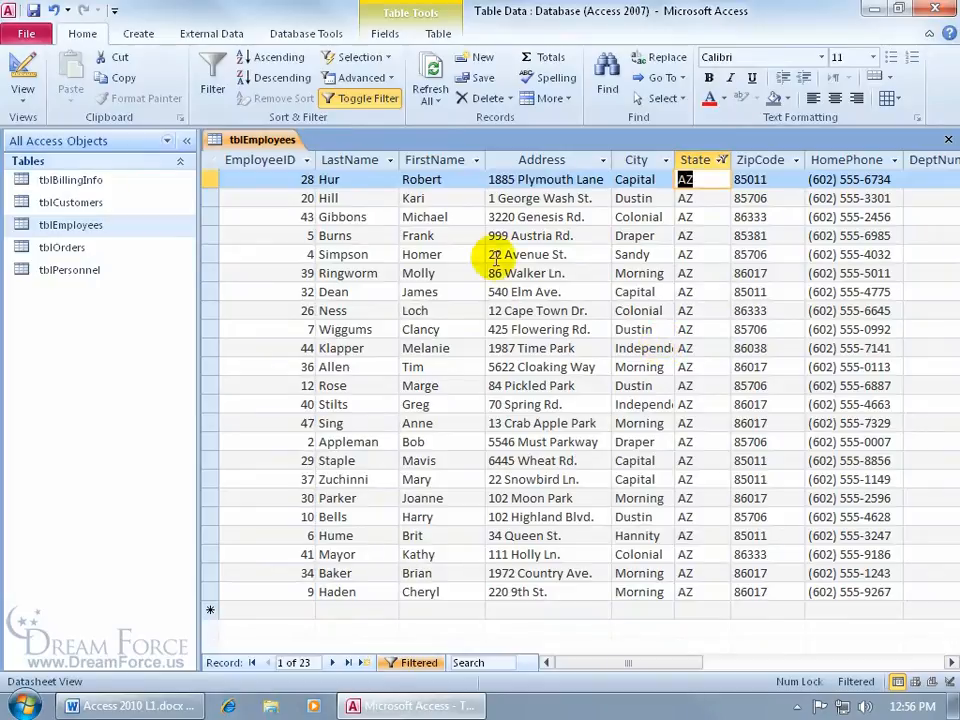
Step: Further filter to last names beginning with 'h', leaving 4 records
right_click(347, 183)
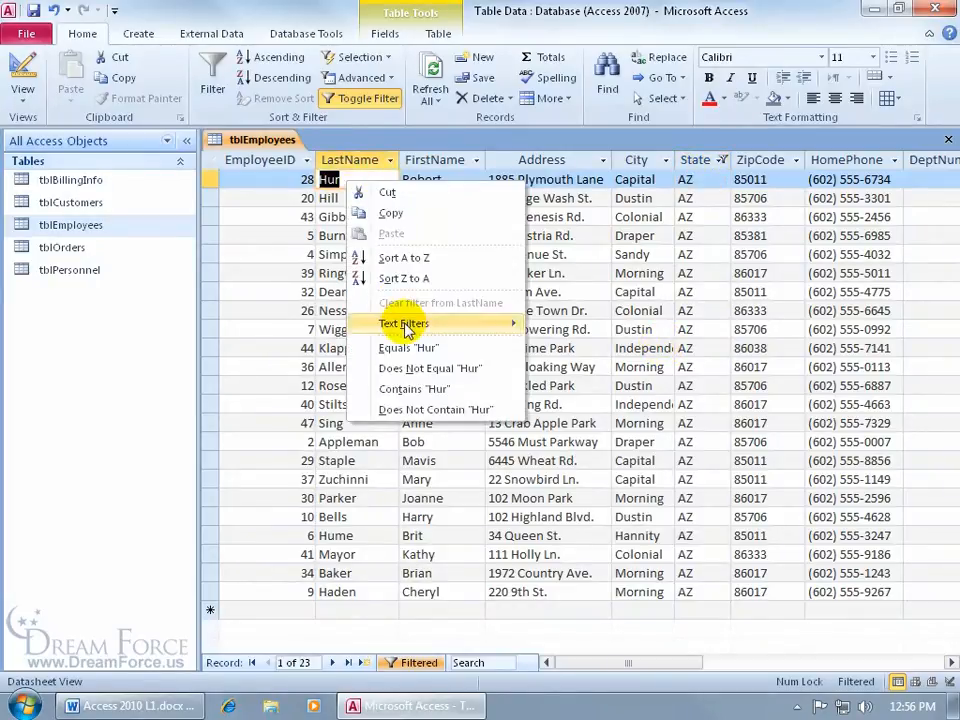
mouse_move(406, 324)
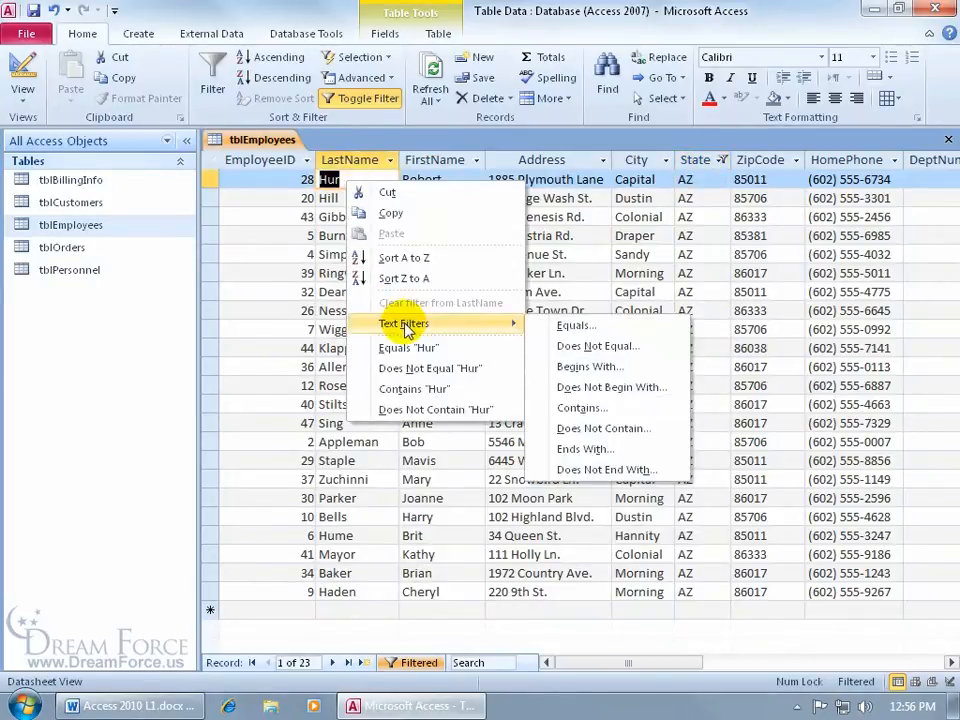
click(583, 366)
text(h)
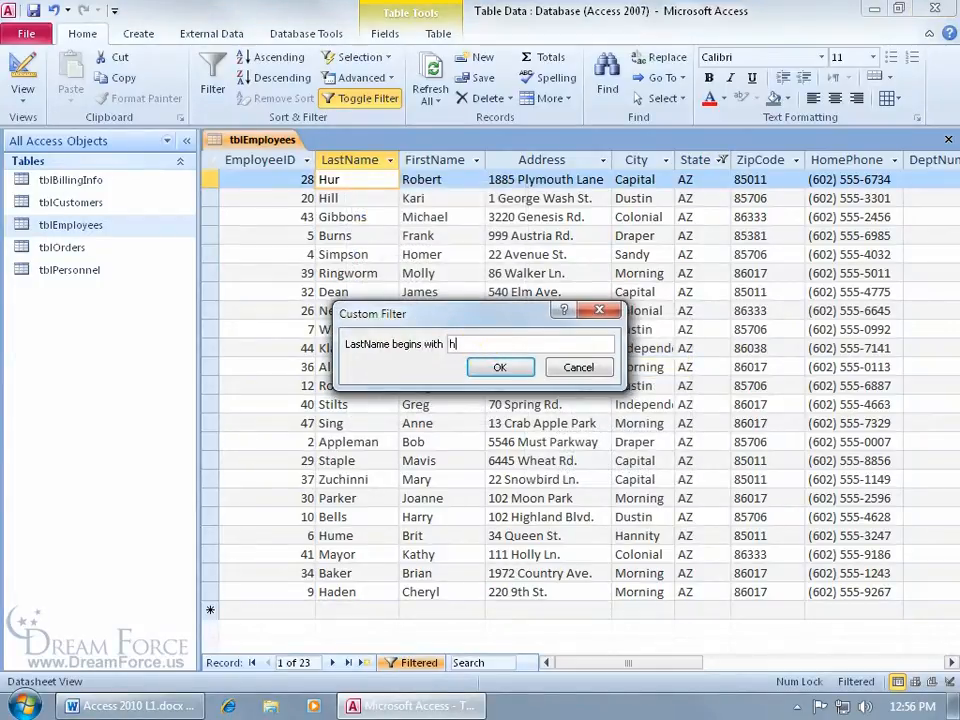
click(491, 369)
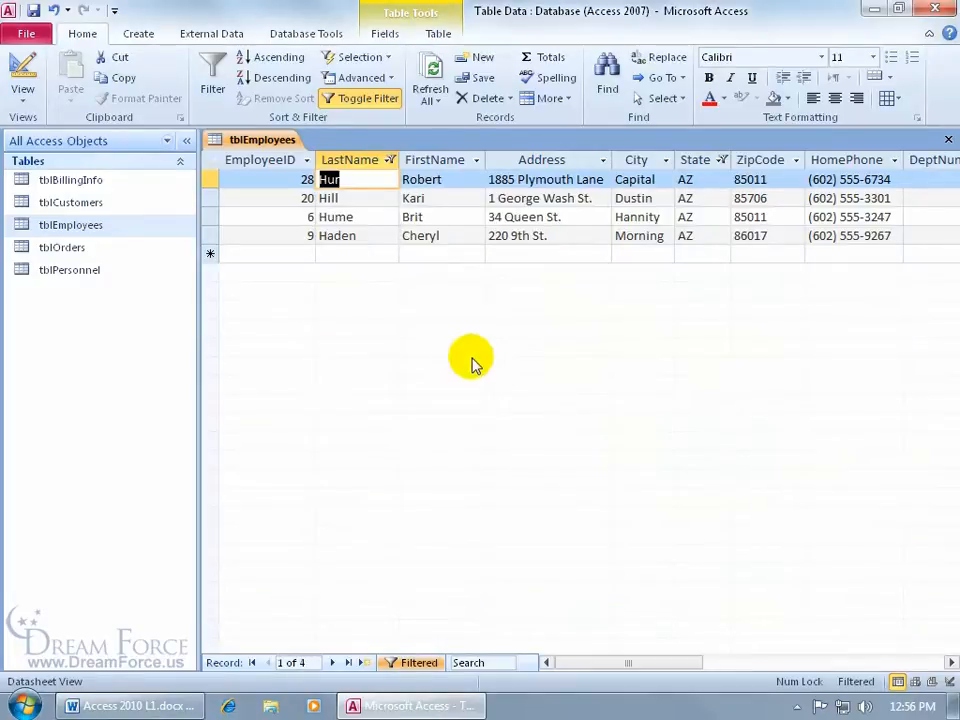
Step: Save the filtered AZ/H employee view as a Query named qryEmployees_Filtered
click(28, 34)
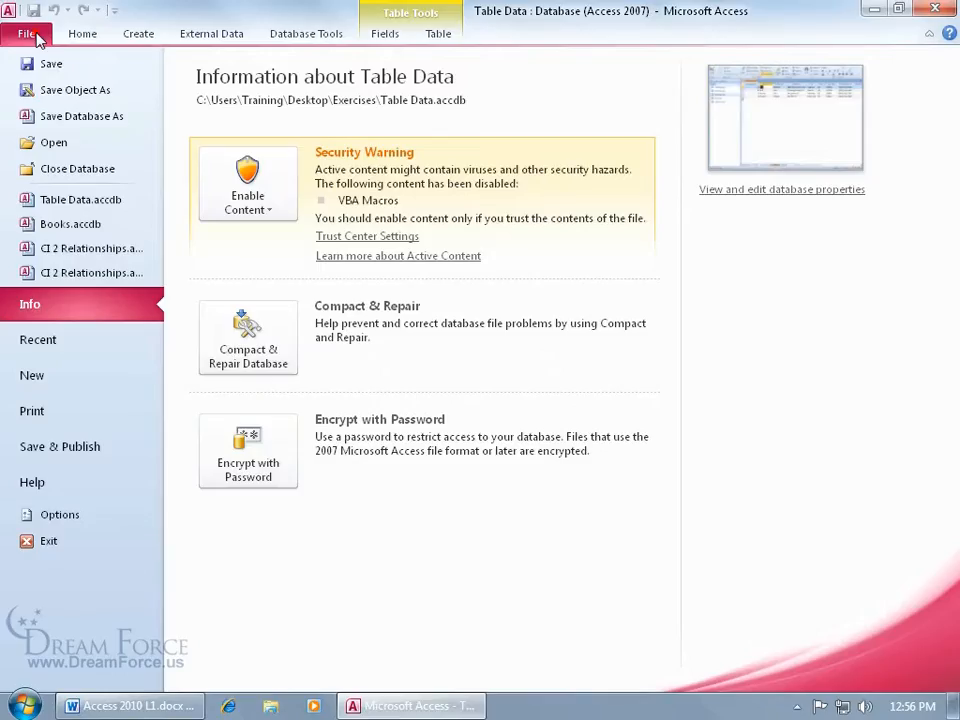
click(28, 90)
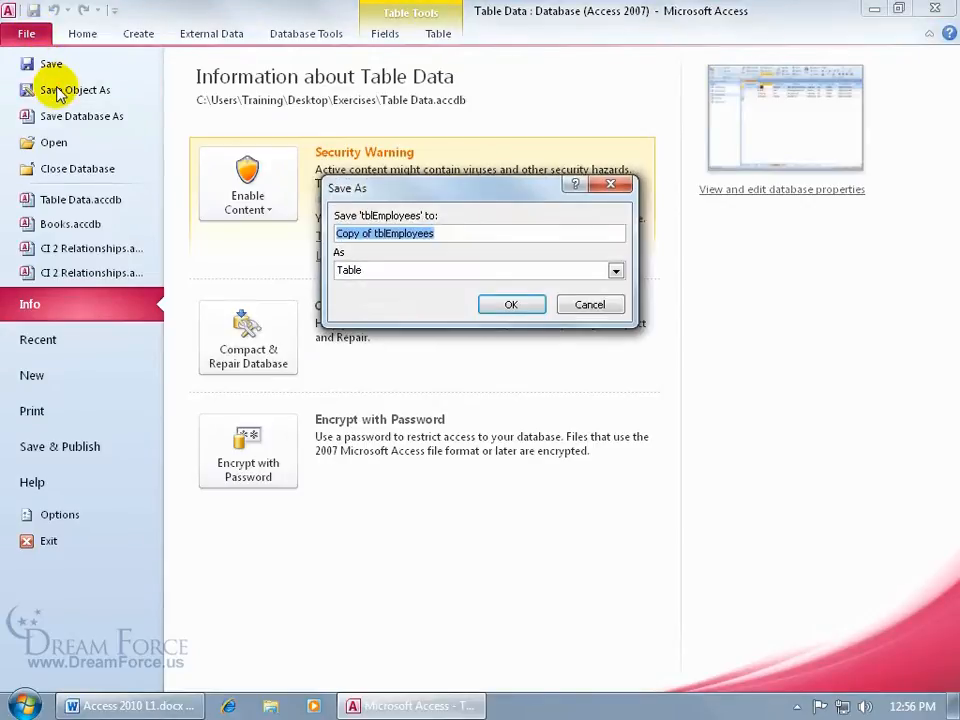
click(616, 270)
click(589, 300)
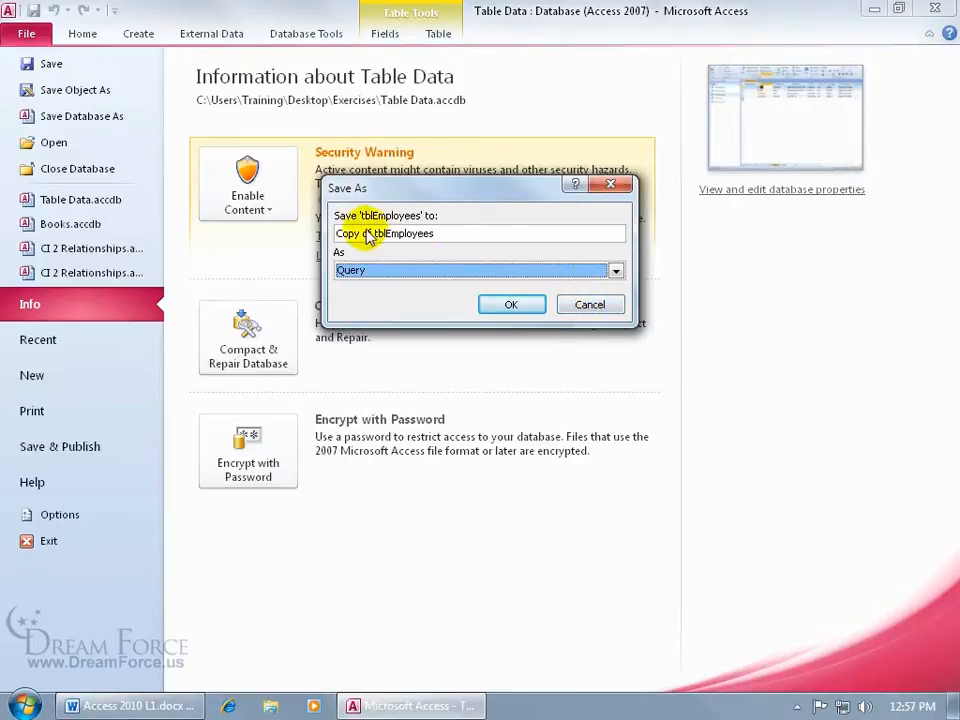
drag(372, 233, 313, 234)
key(Delete)
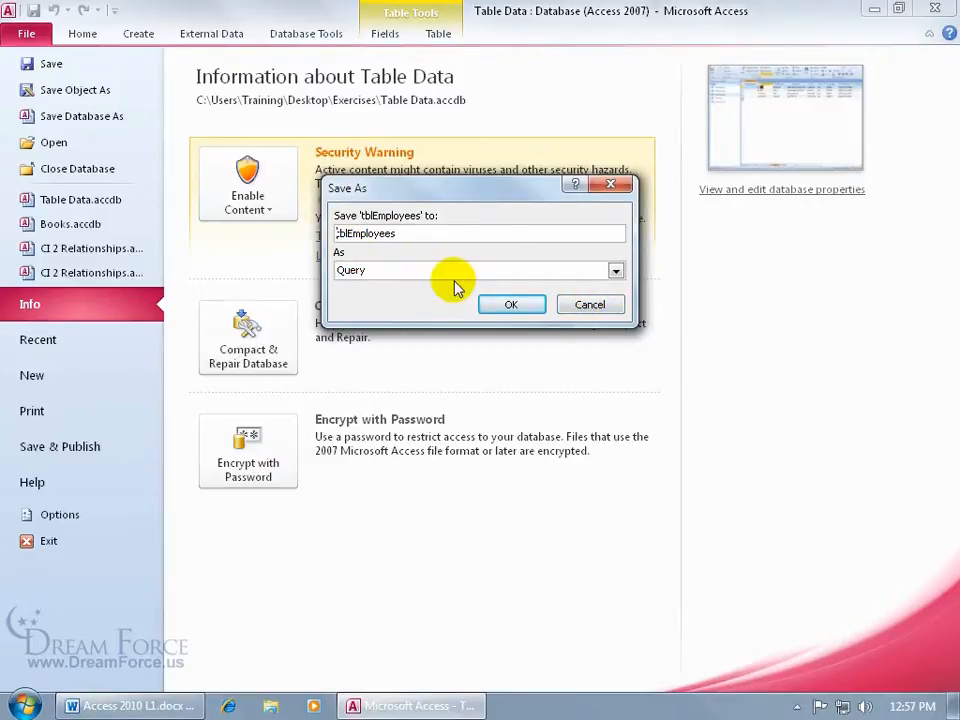
key(Delete)
key(Delete)
key(Delete)
text(qry)
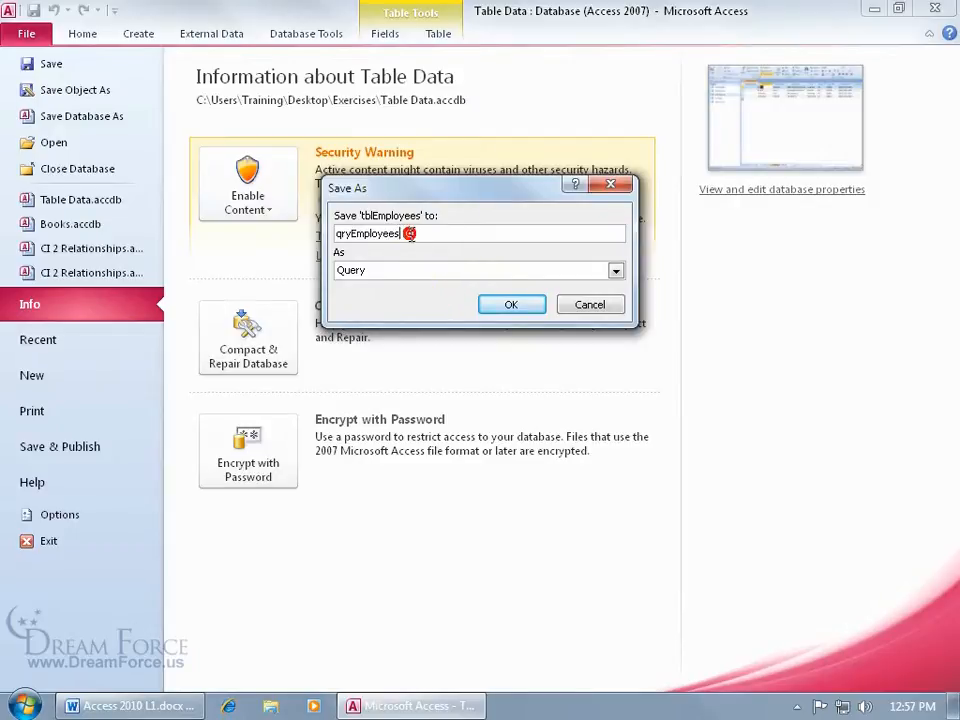
click(410, 234)
text(_Filtered)
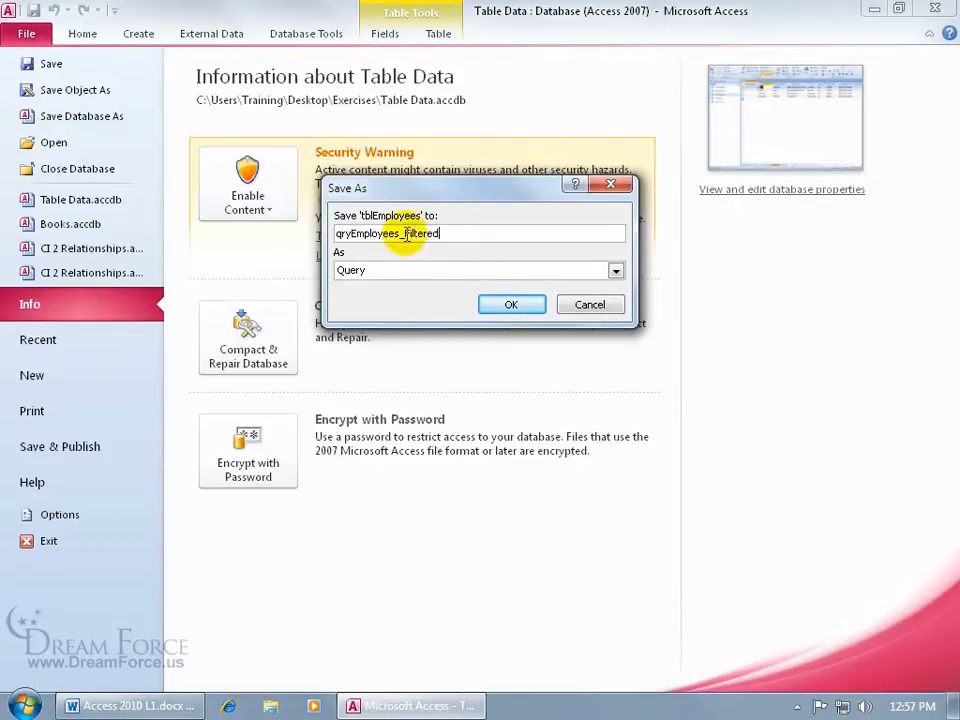
click(500, 307)
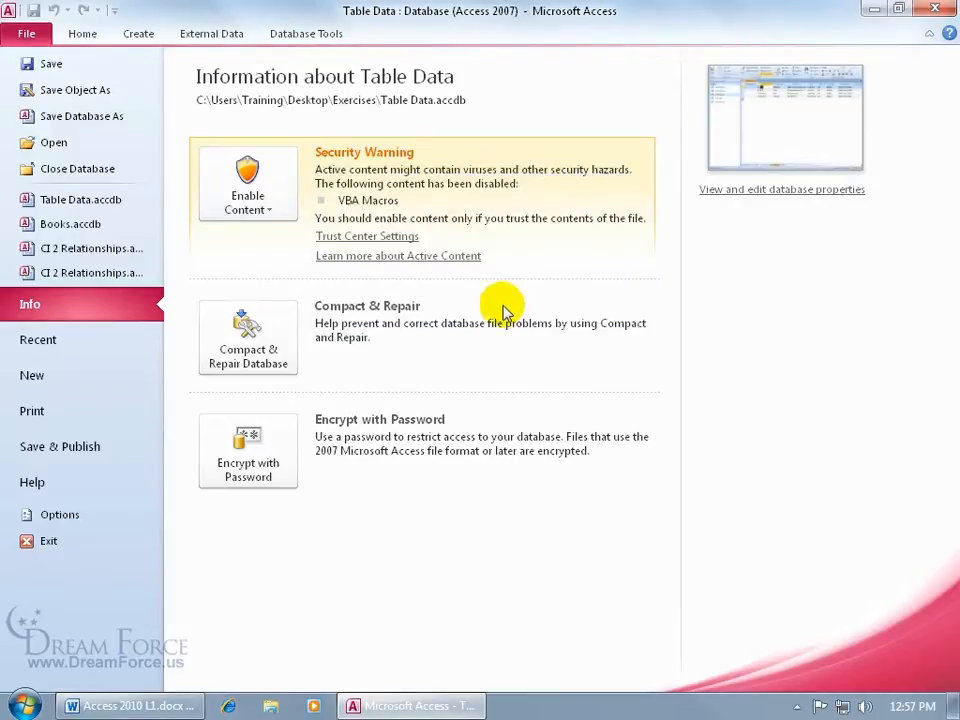
click(26, 36)
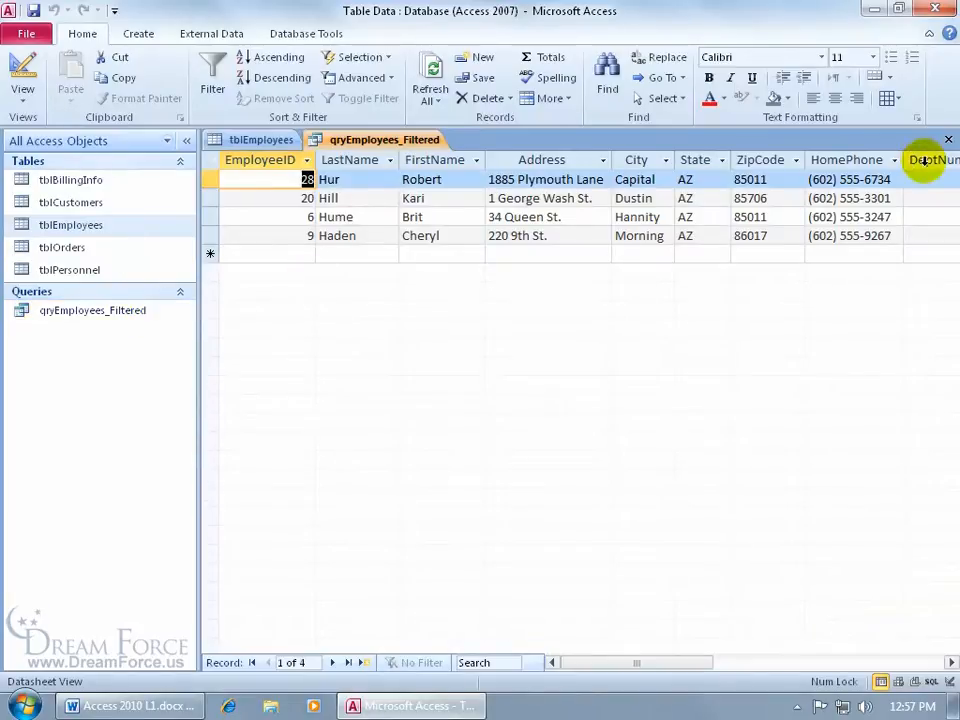
Step: Close qryEmployees_Filtered and tblEmployees without saving changes, then reopen both
click(948, 140)
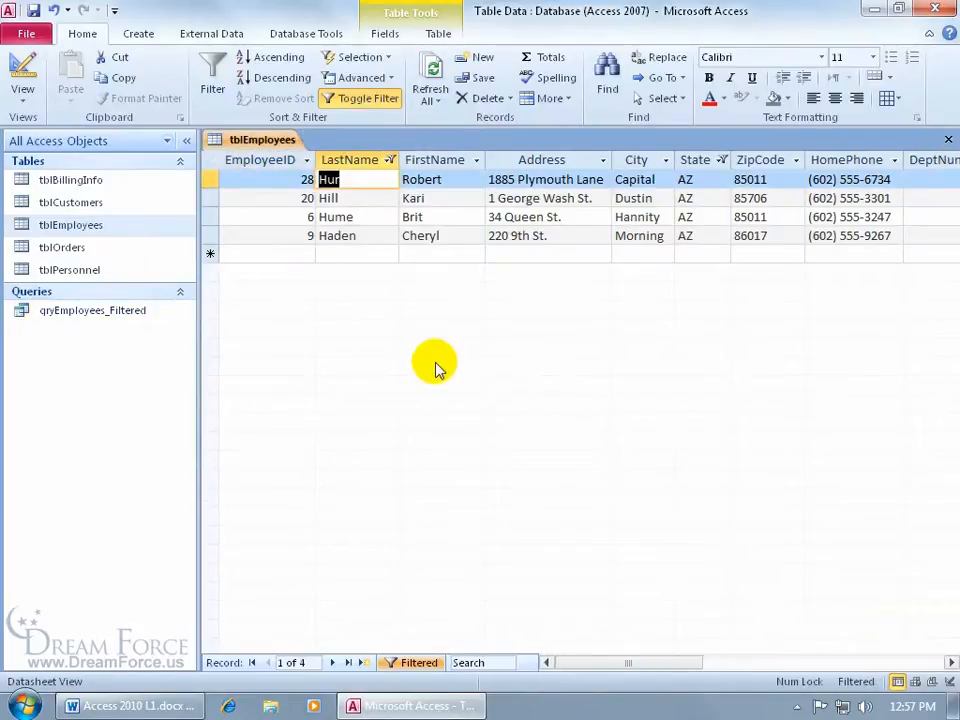
click(948, 140)
click(486, 402)
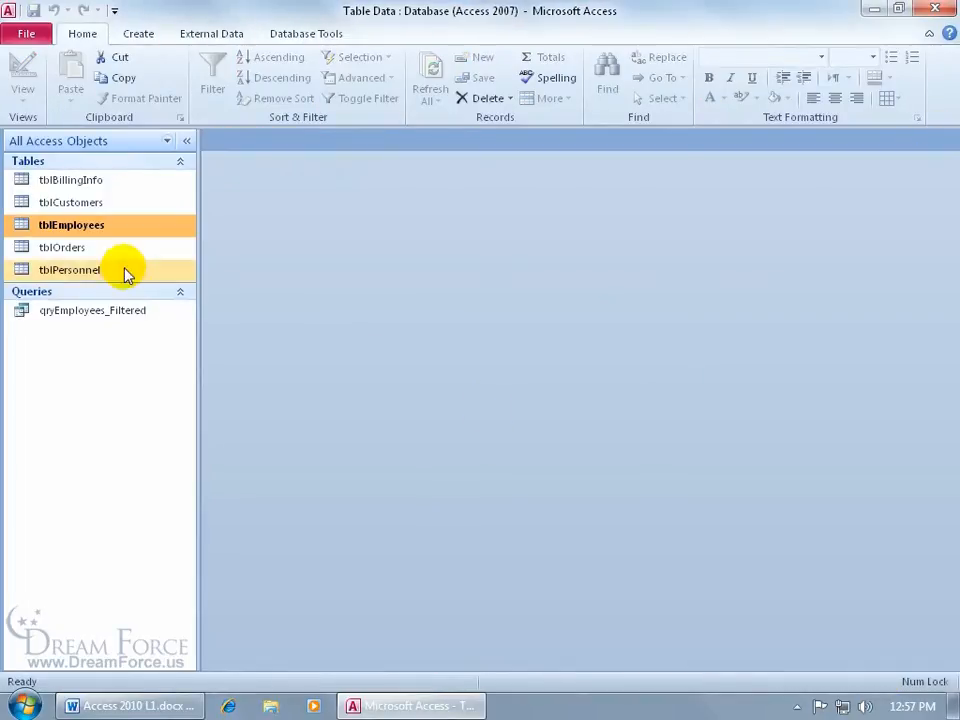
double_click(75, 224)
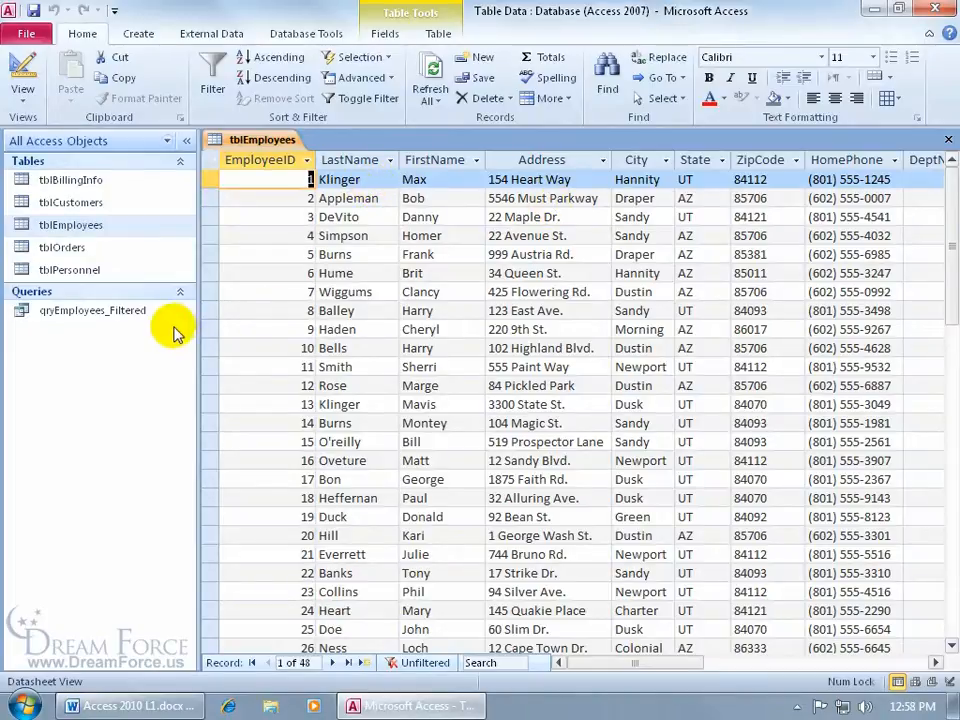
double_click(135, 311)
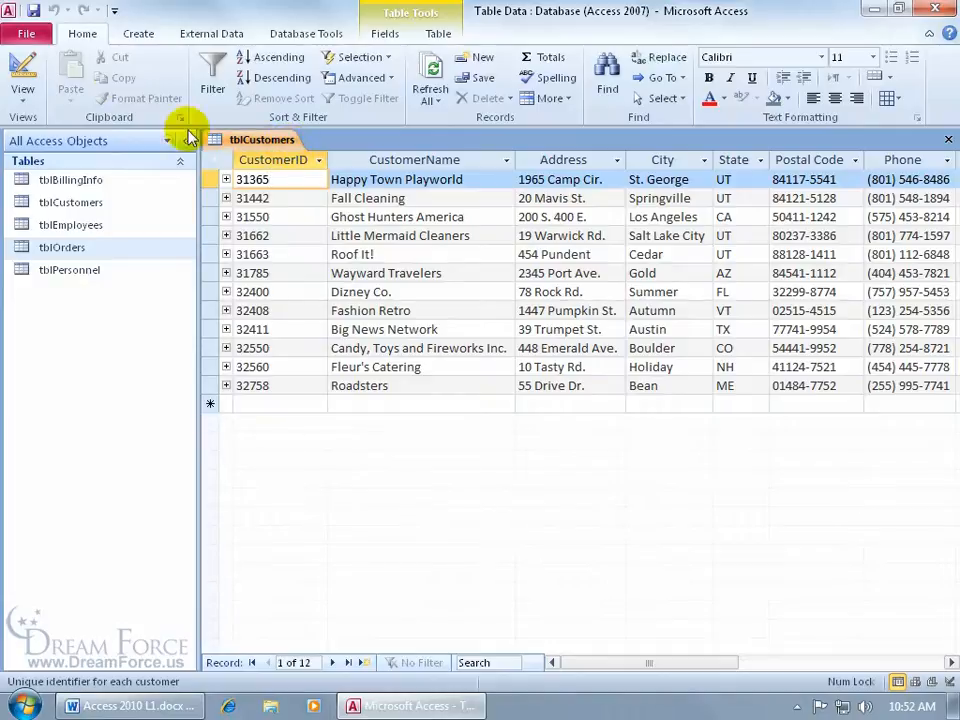
click(30, 90)
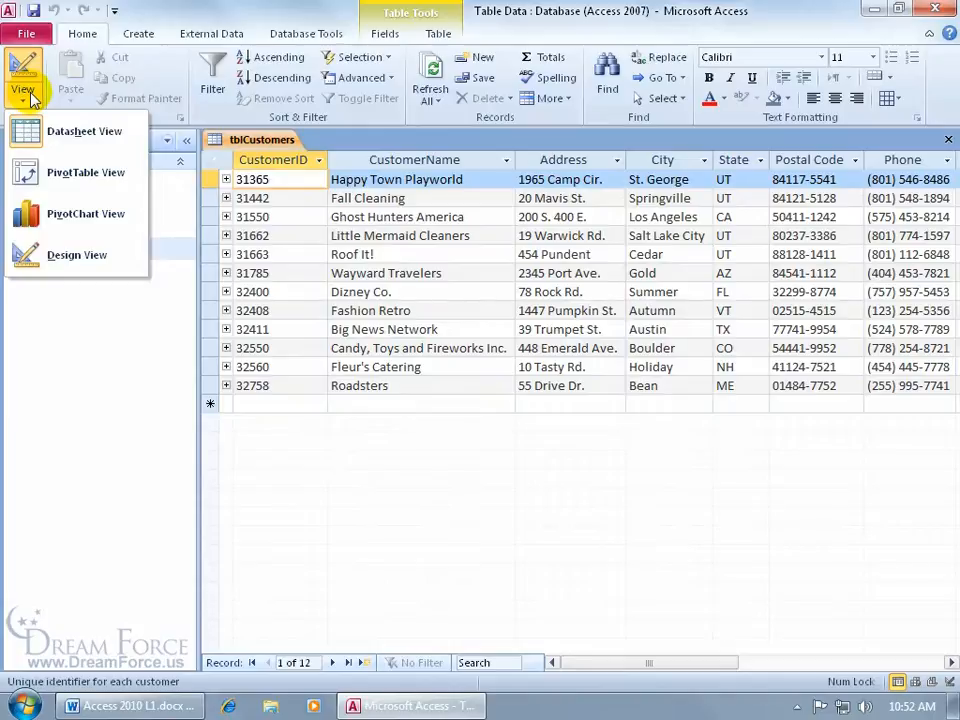
click(75, 254)
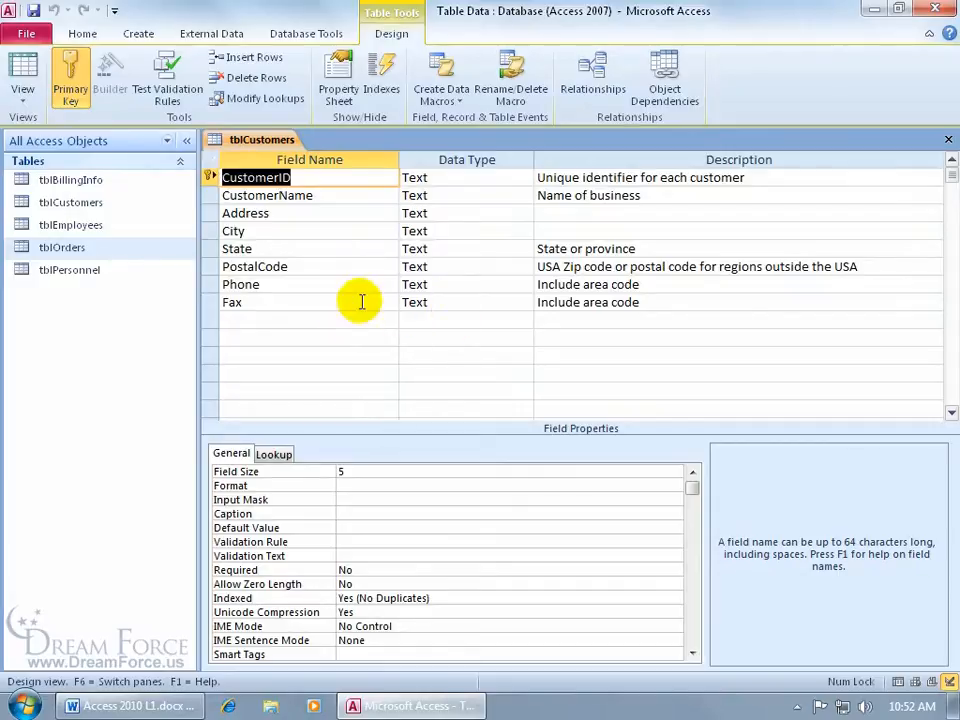
click(35, 72)
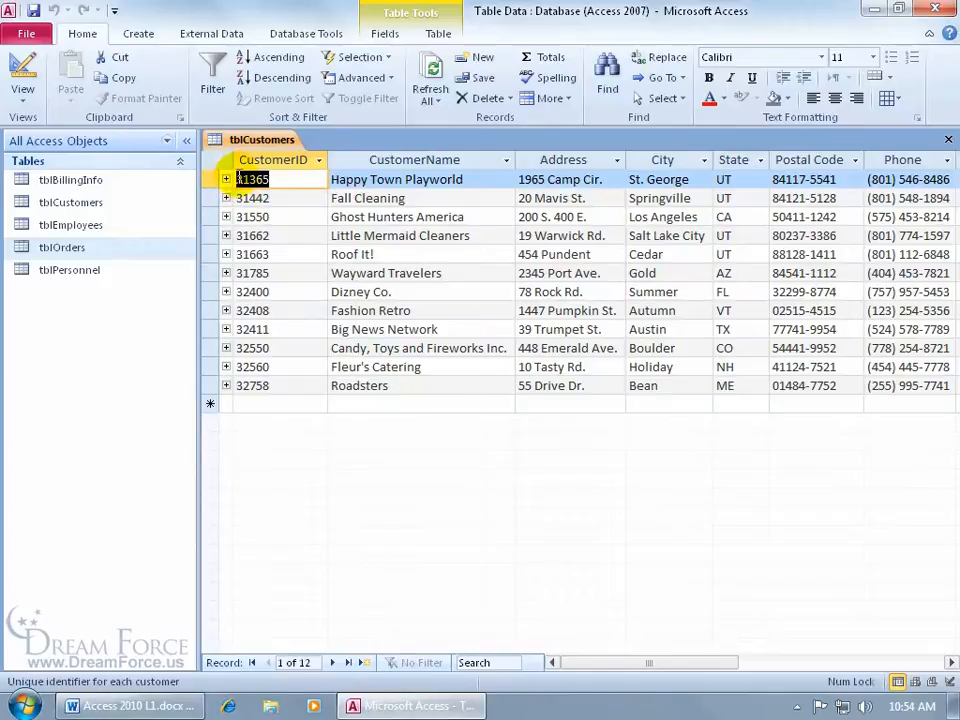
Step: Expand customer 31365's orders, view the Relationships diagram, and return to tblCustomers
click(225, 179)
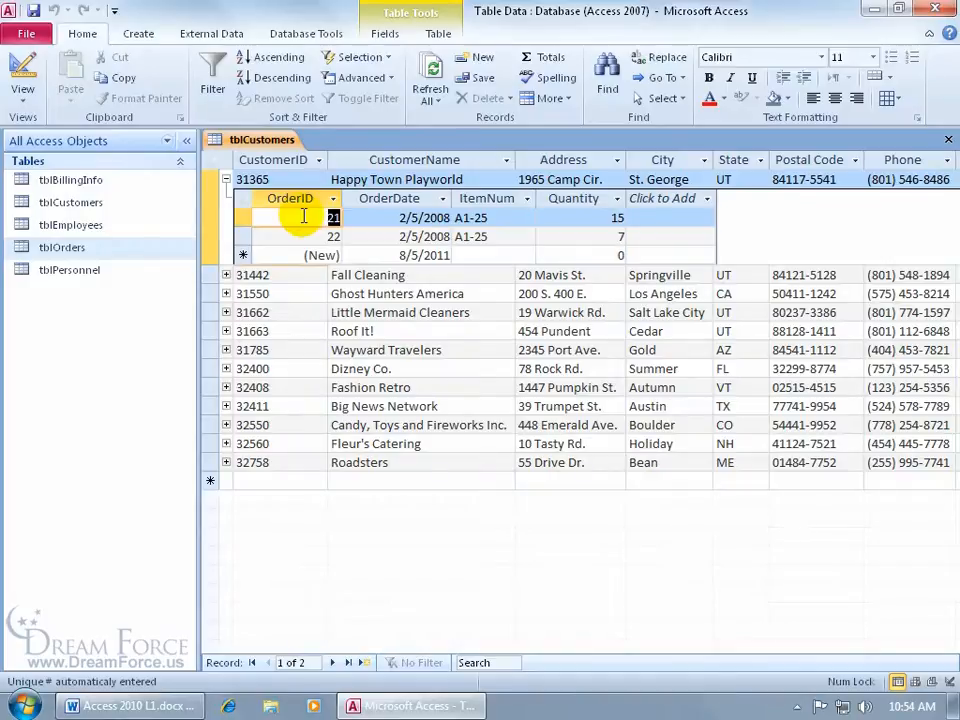
click(315, 35)
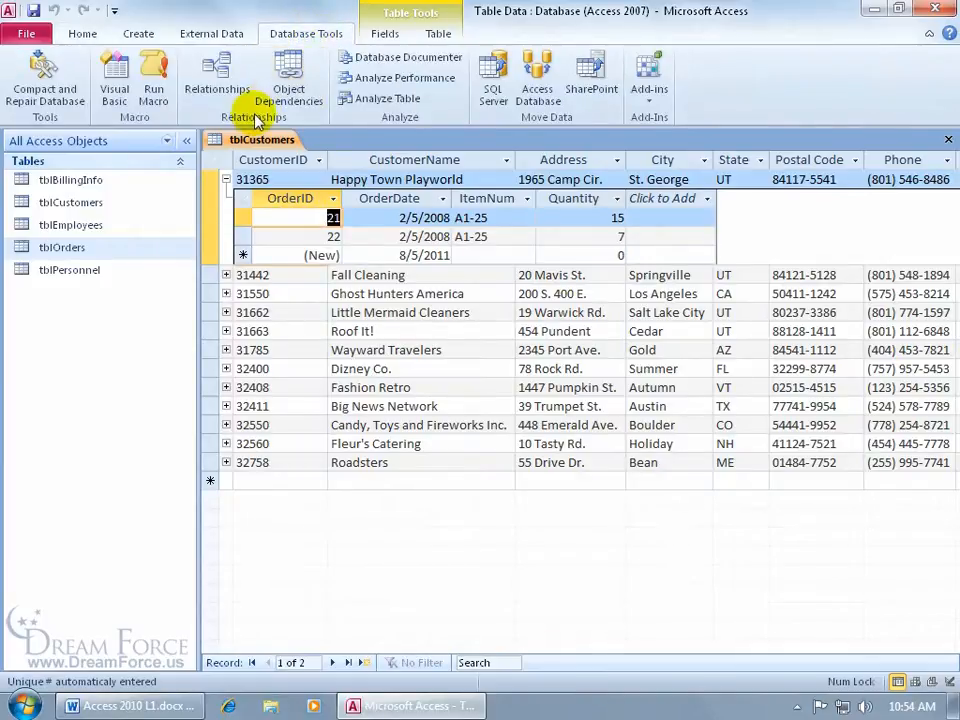
click(217, 80)
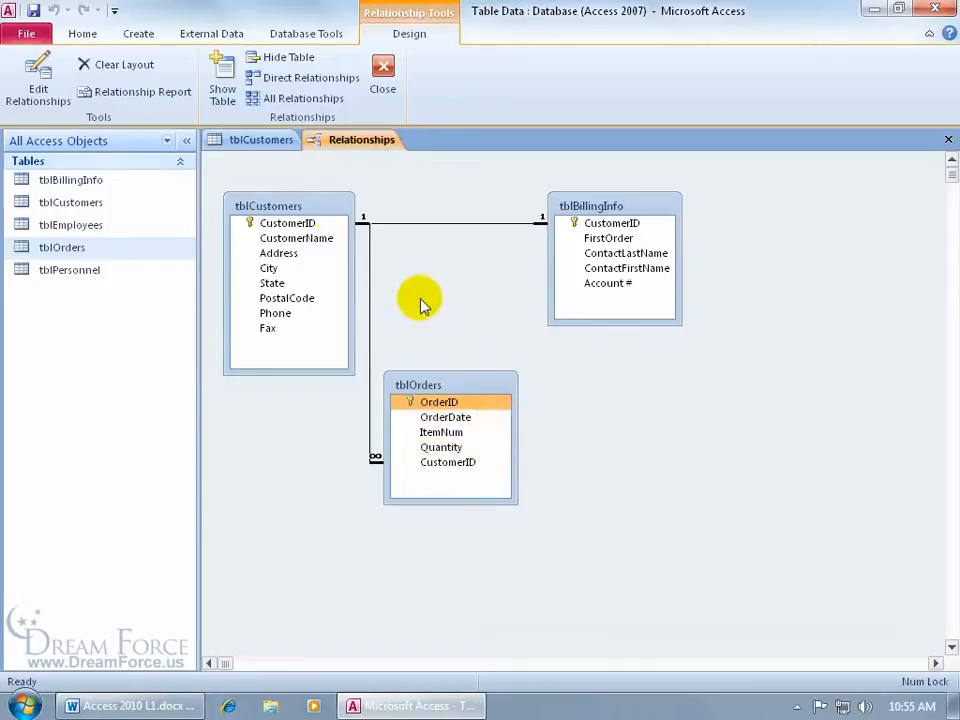
click(262, 140)
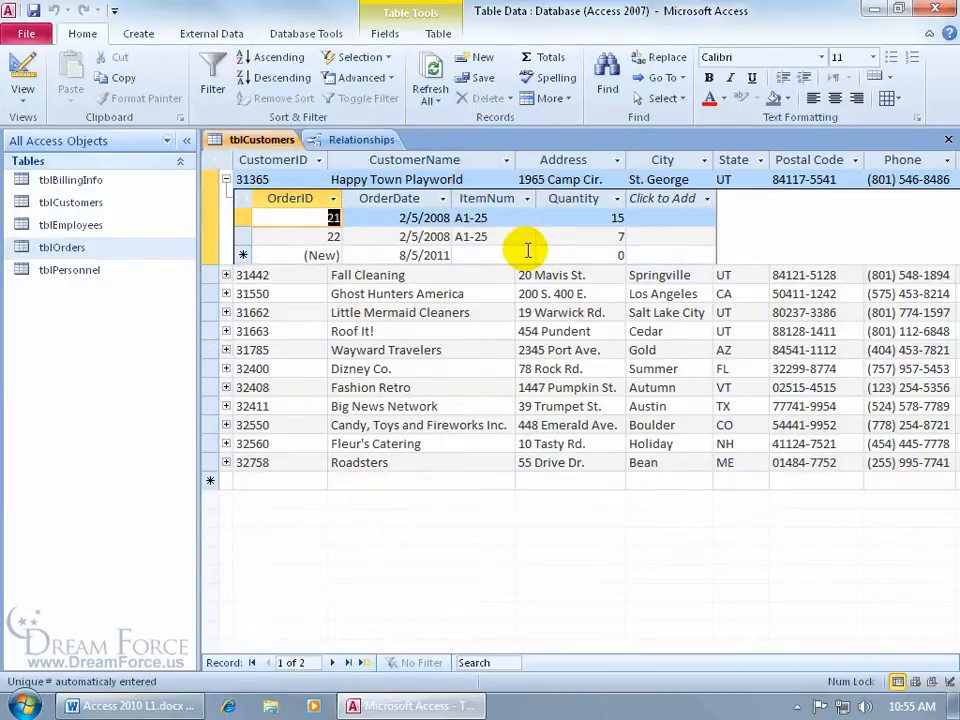
Step: Expand customer 31442's orders and browse the More record commands without choosing any
click(226, 274)
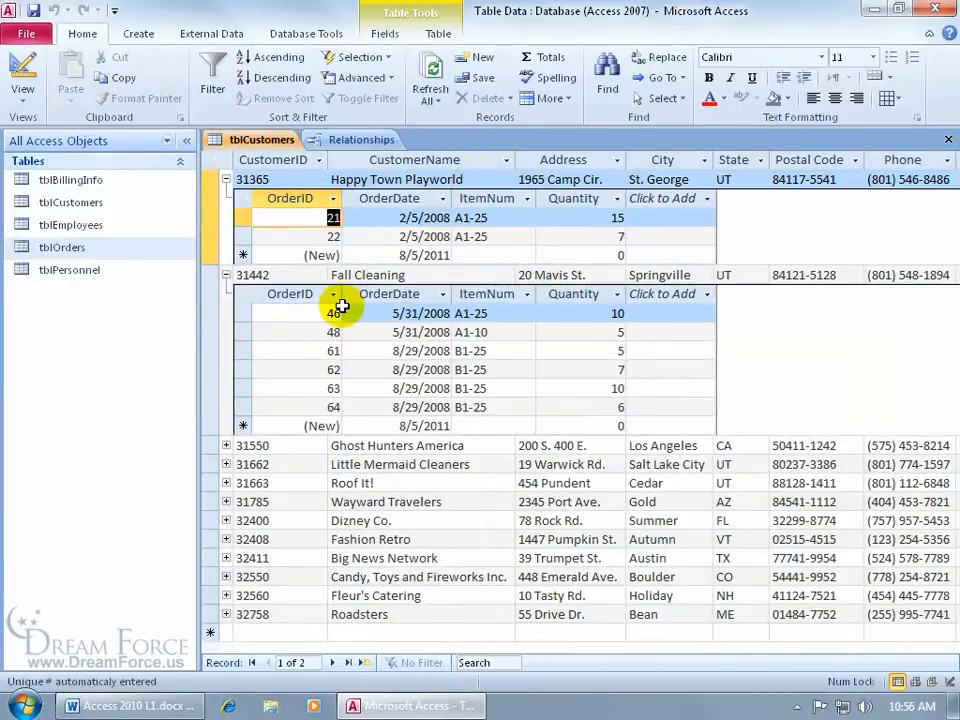
click(287, 179)
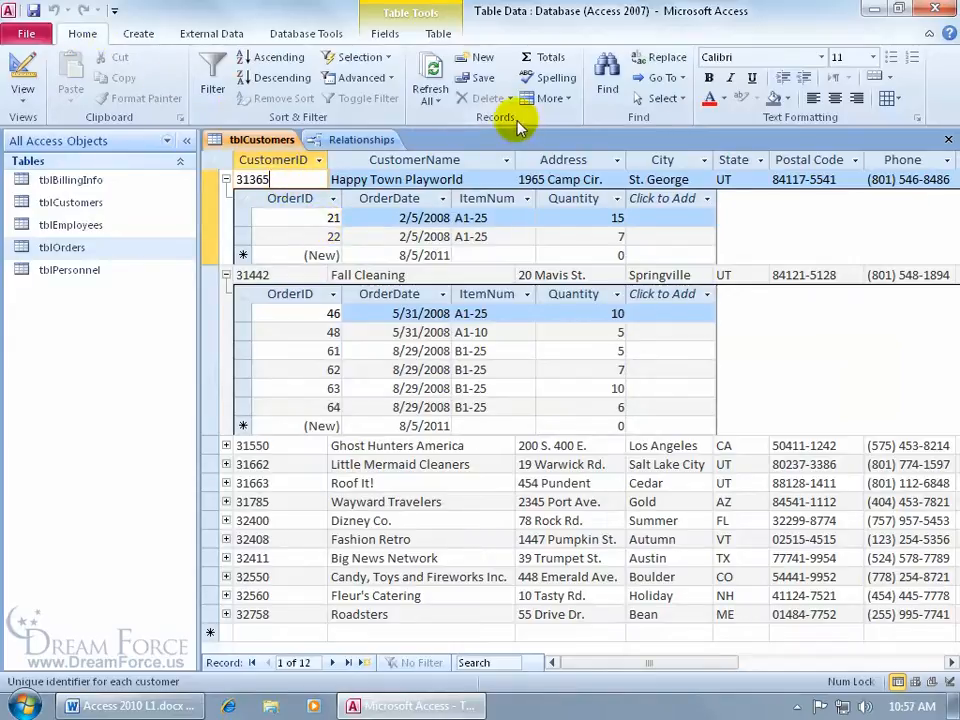
click(560, 100)
mouse_move(589, 186)
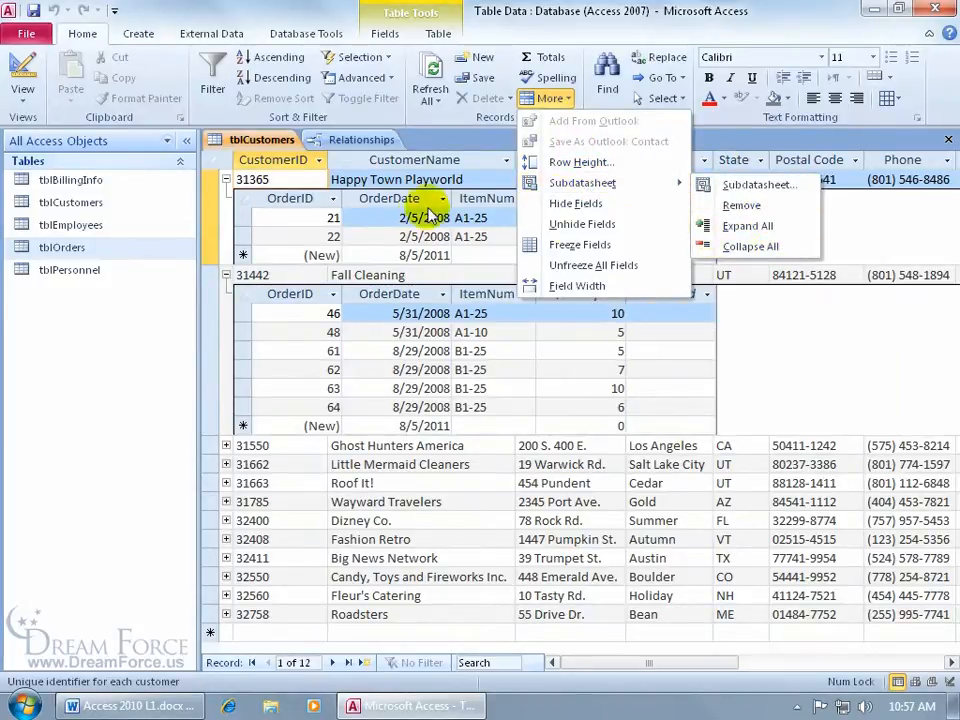
click(392, 222)
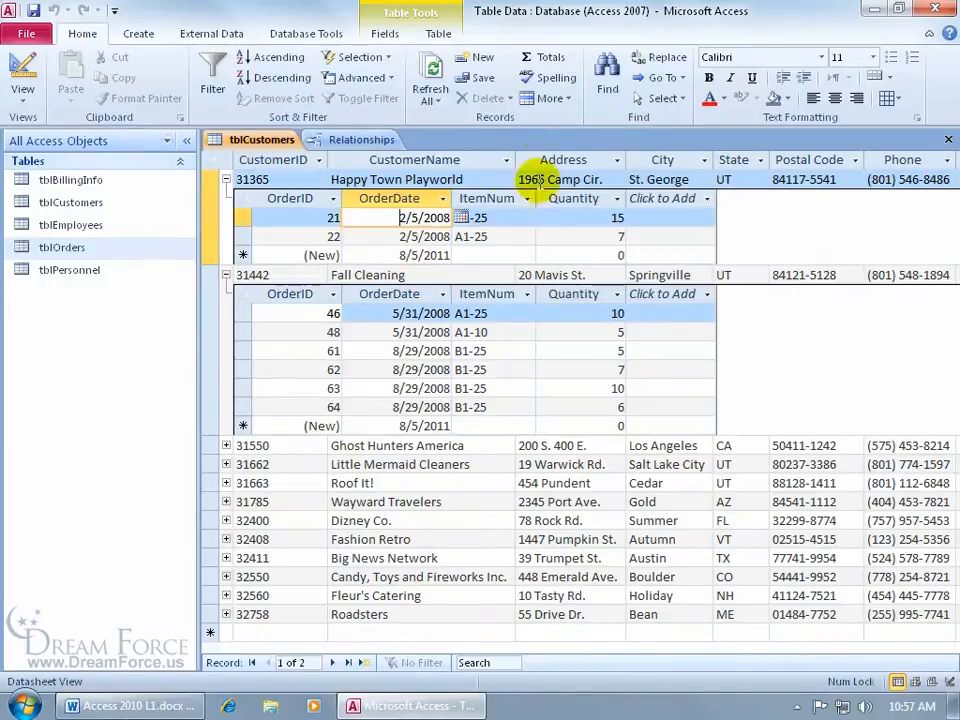
click(560, 100)
mouse_move(575, 183)
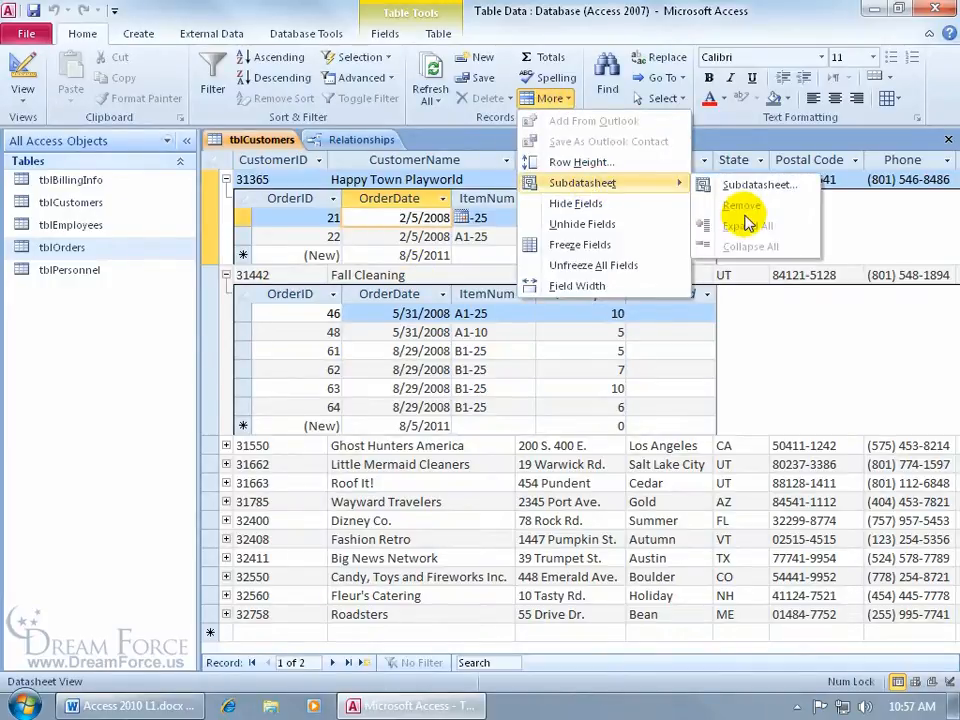
click(388, 215)
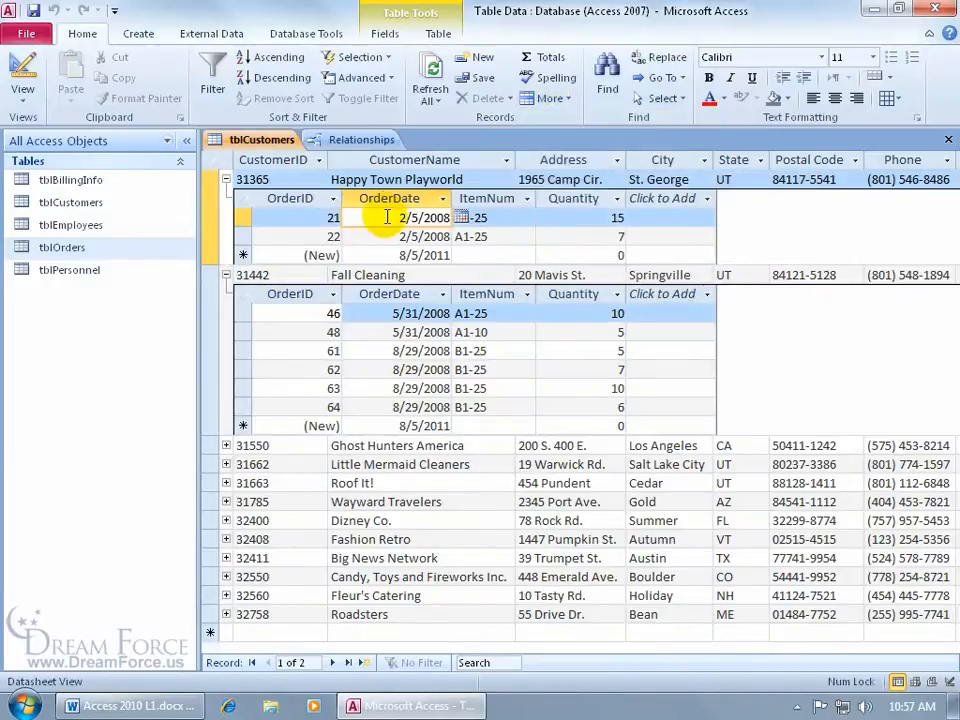
click(288, 179)
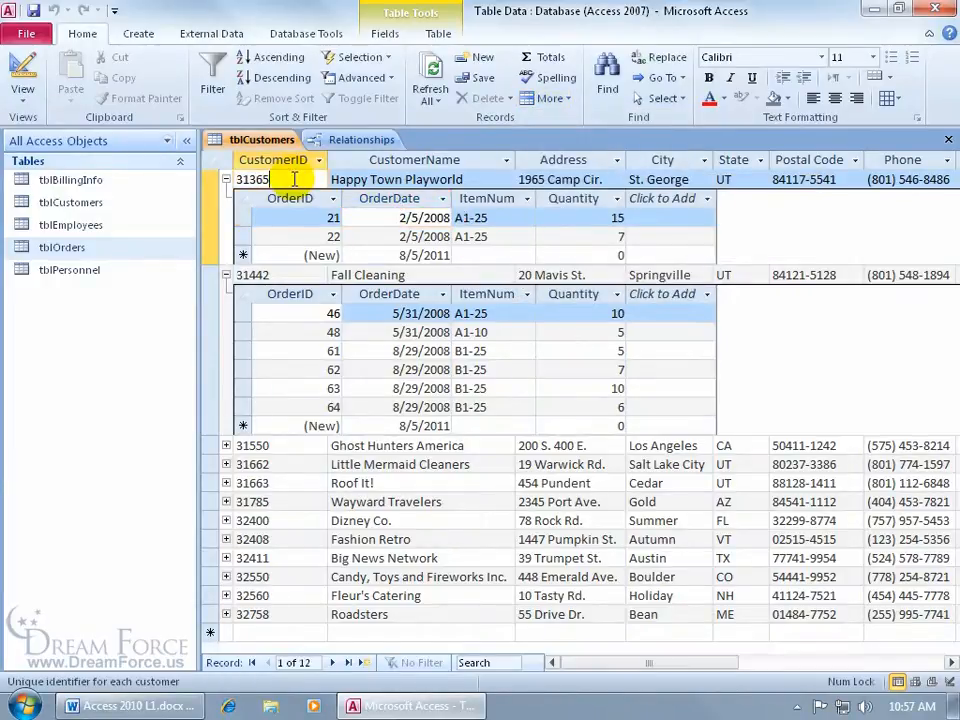
Step: Expand all customers' order subdatasheets, then collapse them all
click(550, 98)
mouse_move(586, 188)
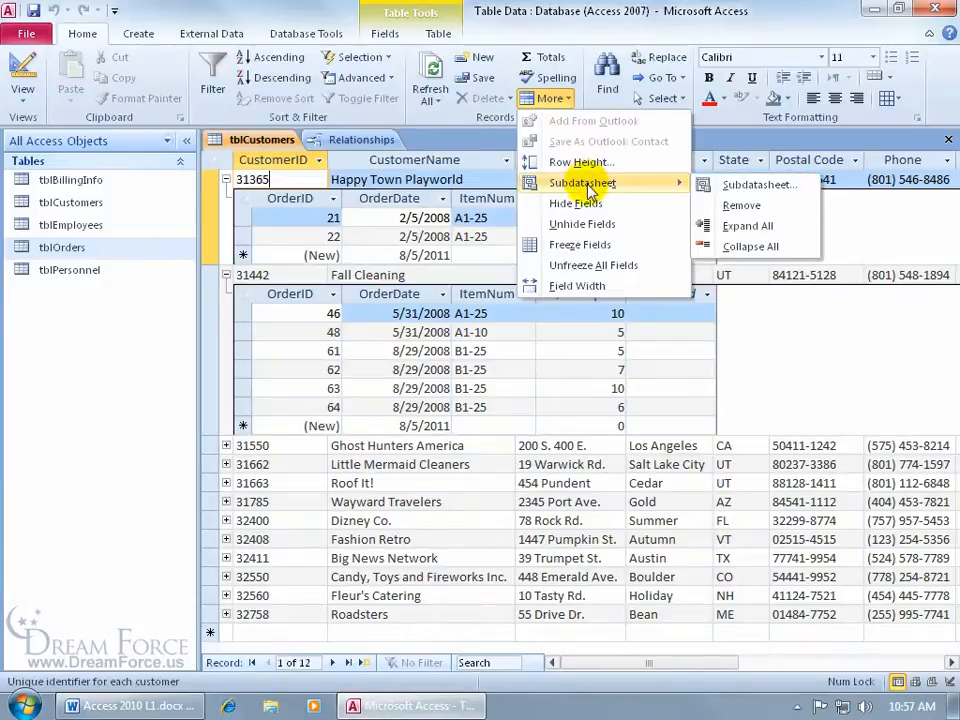
click(742, 225)
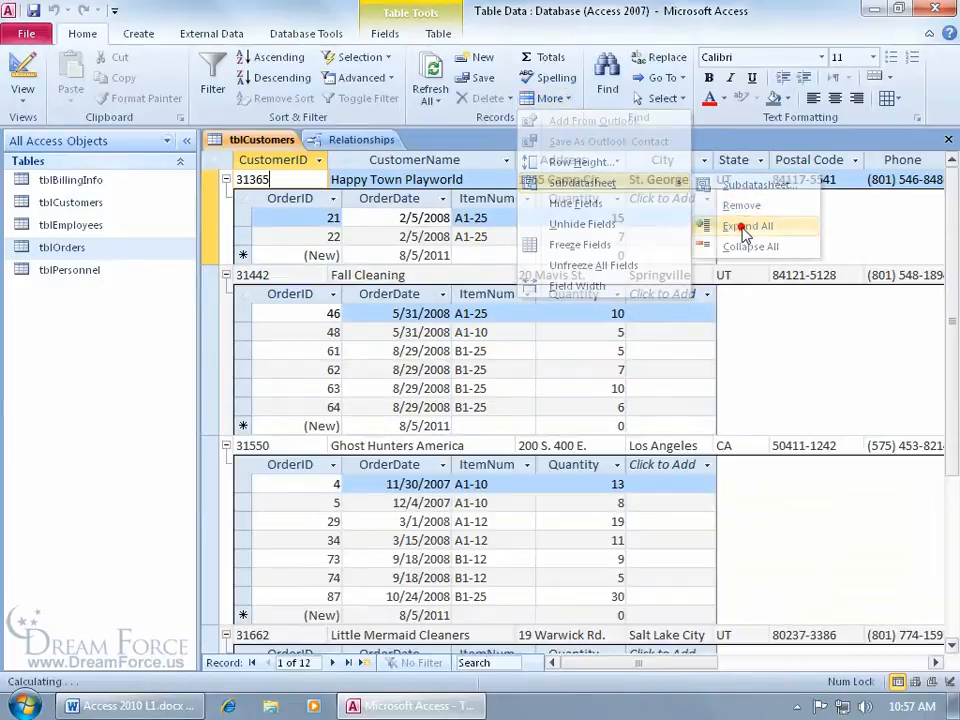
click(553, 104)
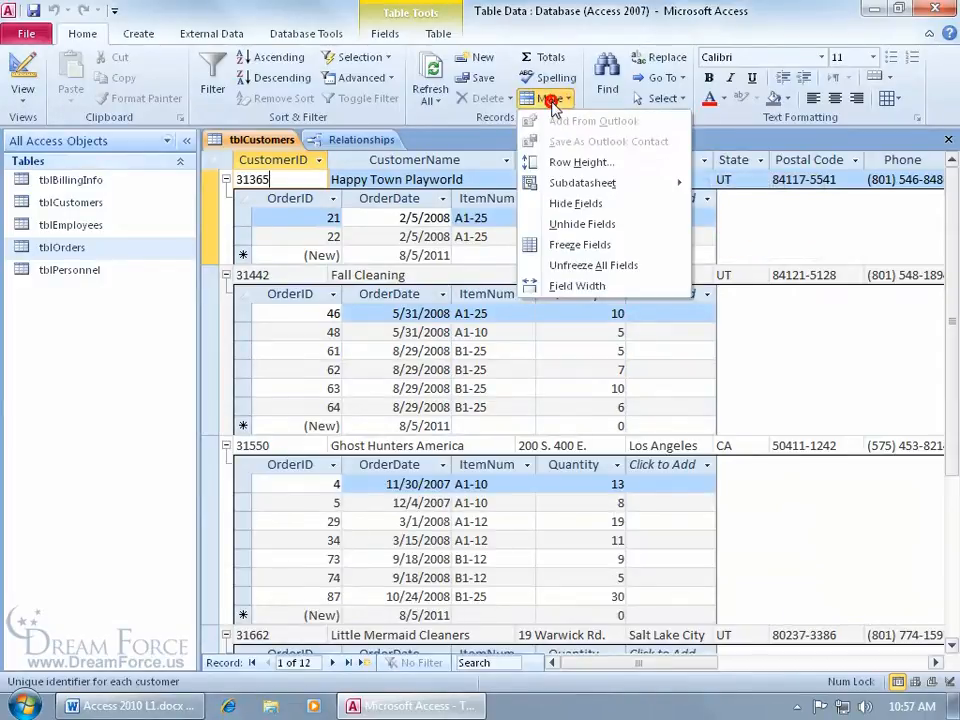
click(740, 245)
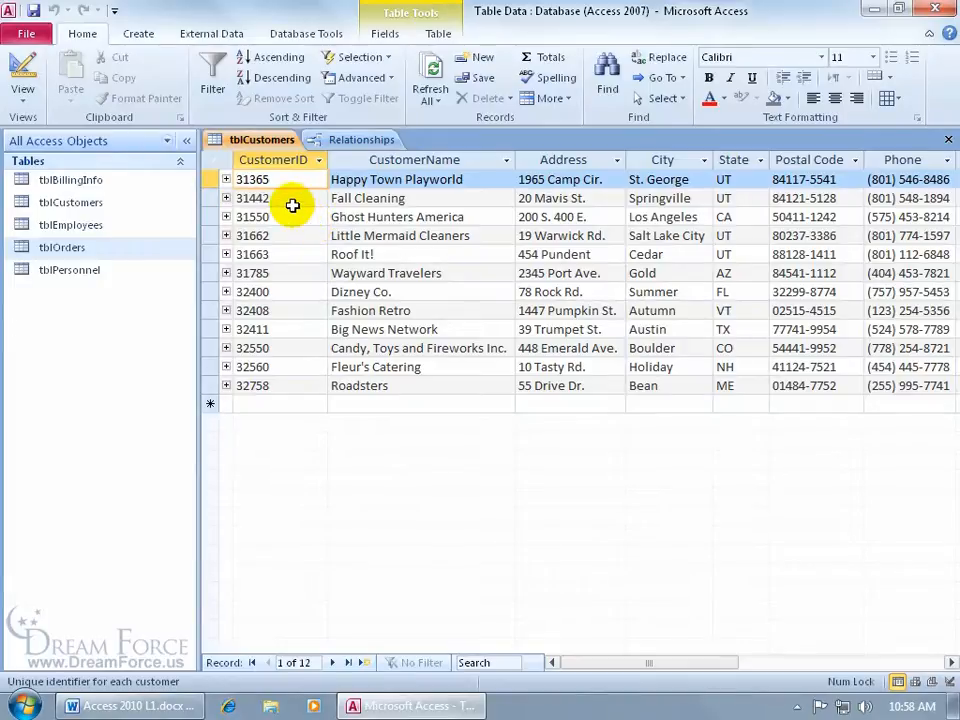
click(365, 141)
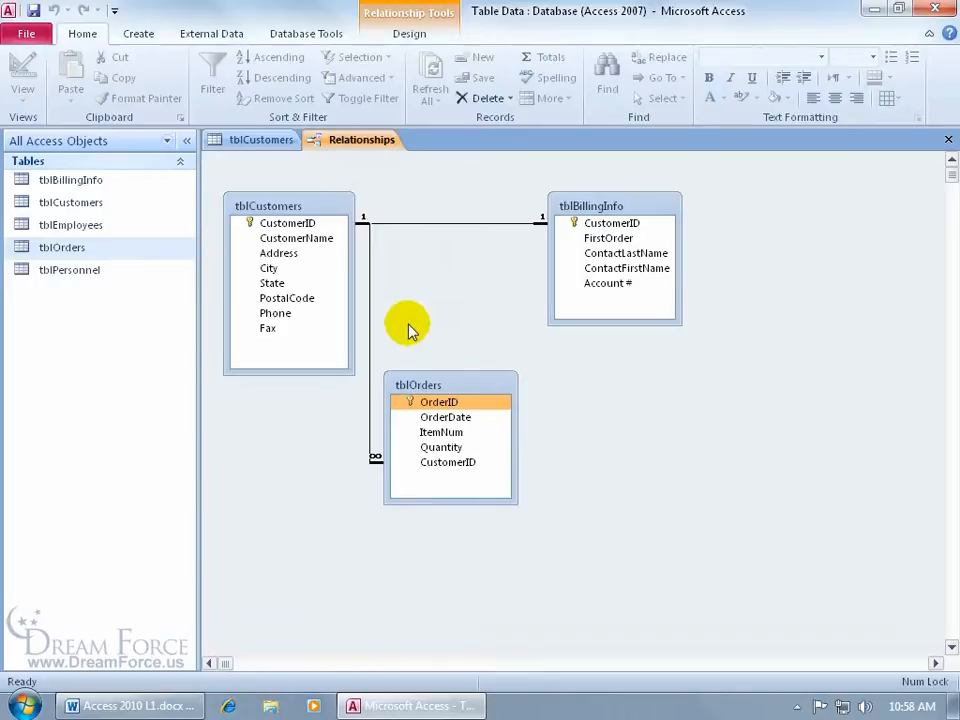
click(284, 141)
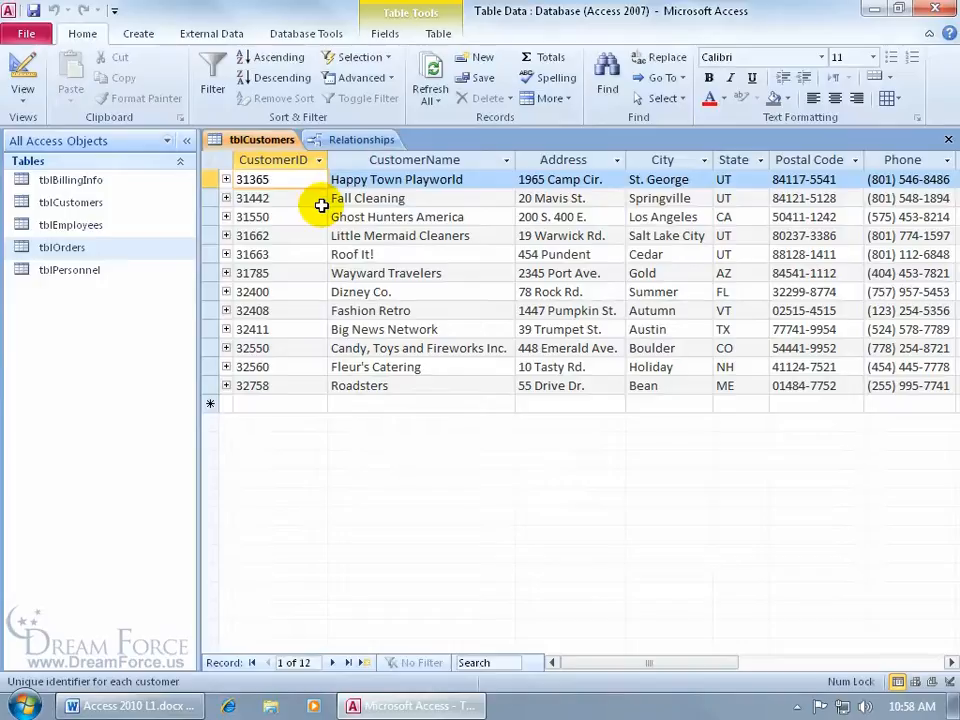
click(226, 179)
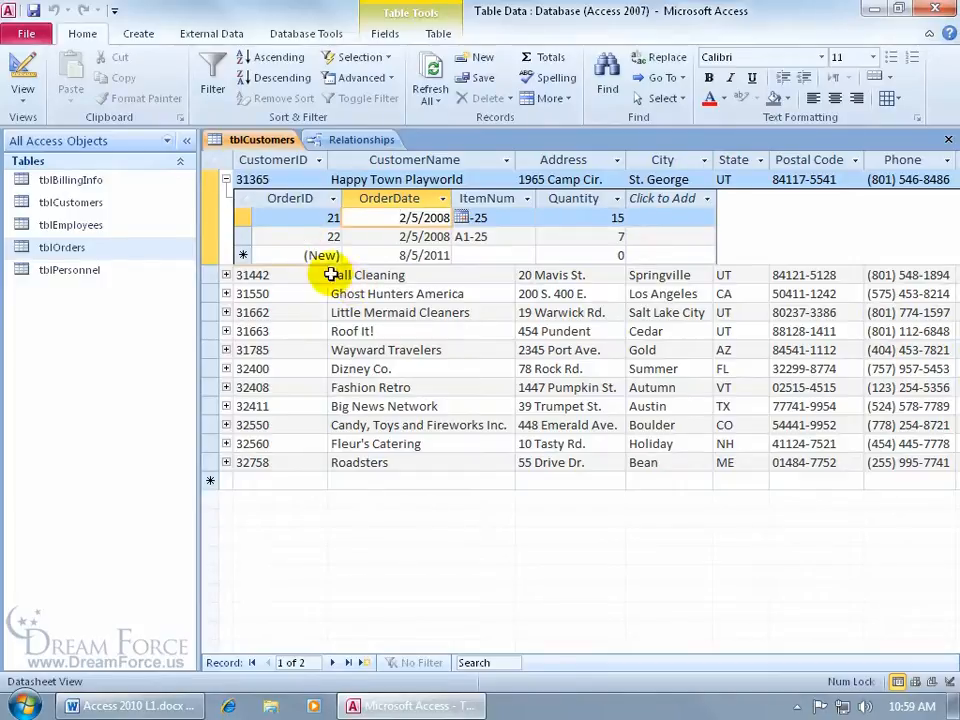
click(226, 179)
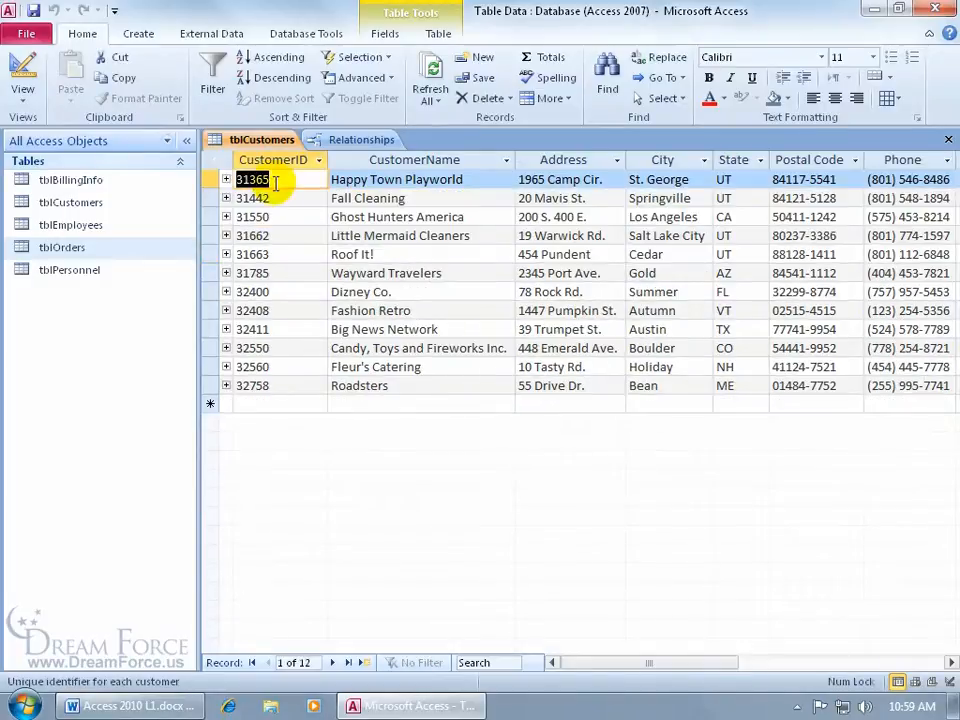
Step: Remove the orders subdatasheet from tblCustomers via More > Subdatasheet > Remove
click(562, 99)
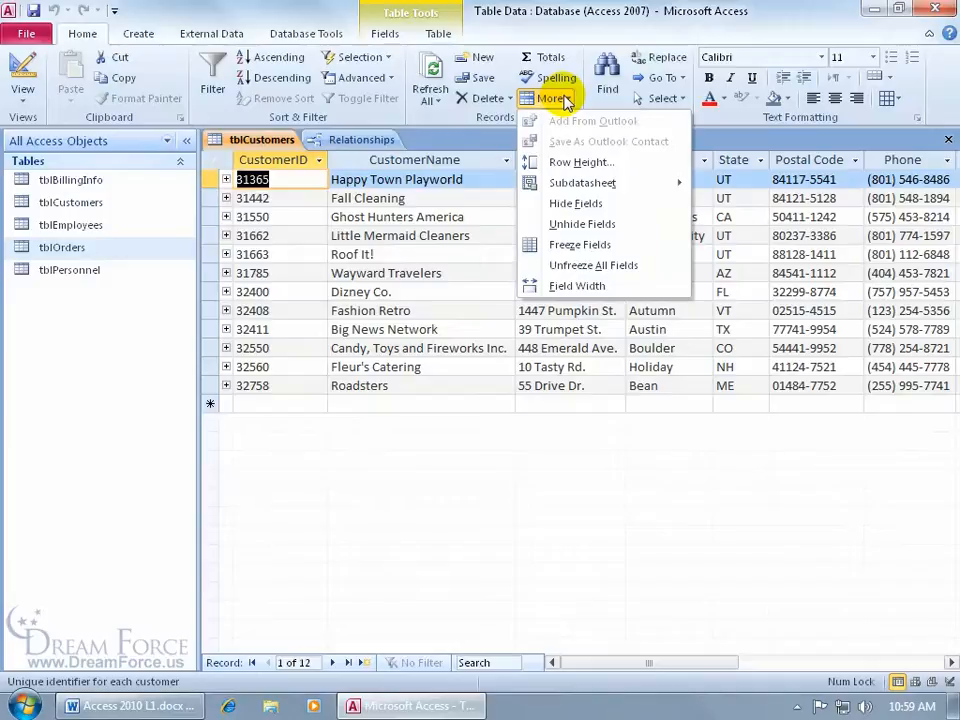
mouse_move(585, 182)
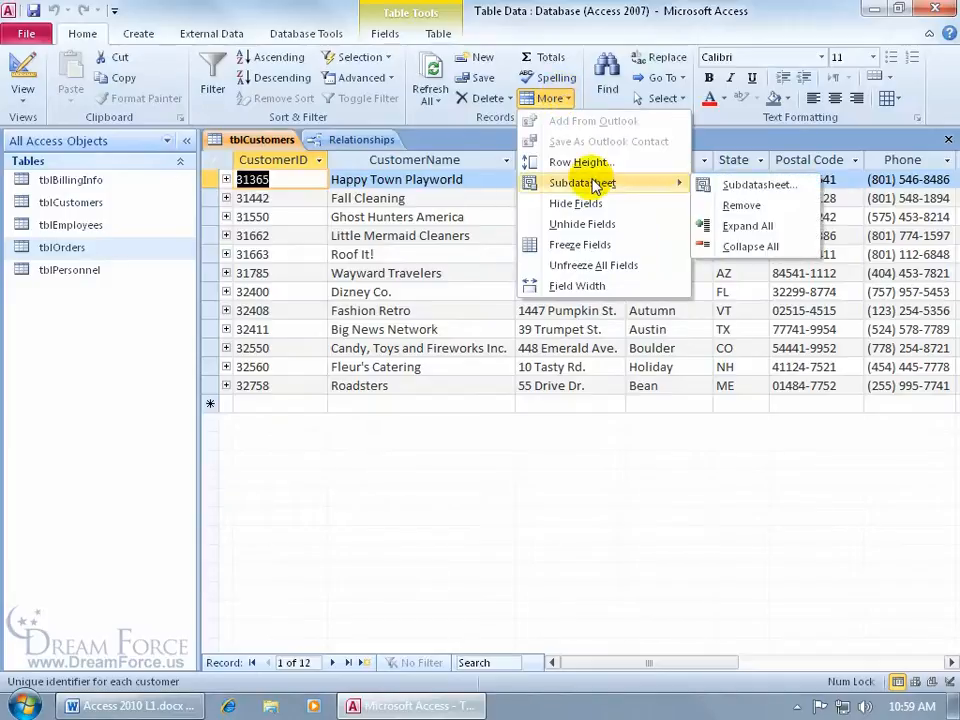
click(732, 204)
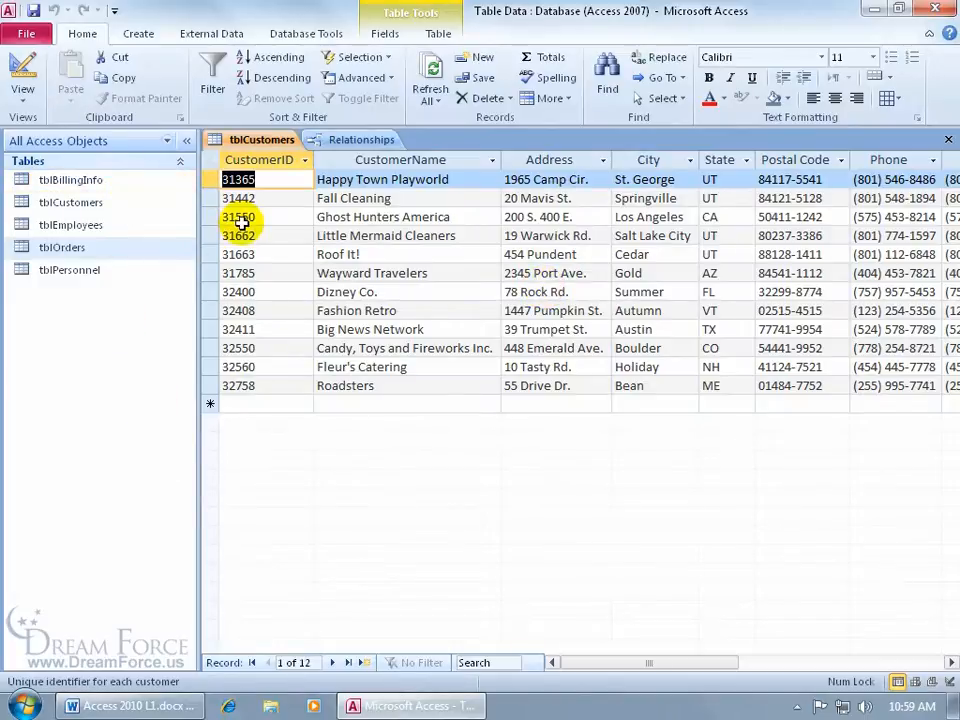
click(553, 98)
Step: Open the Insert Subdatasheet dialog and keep CustomerID as the Link Child Field
mouse_move(596, 186)
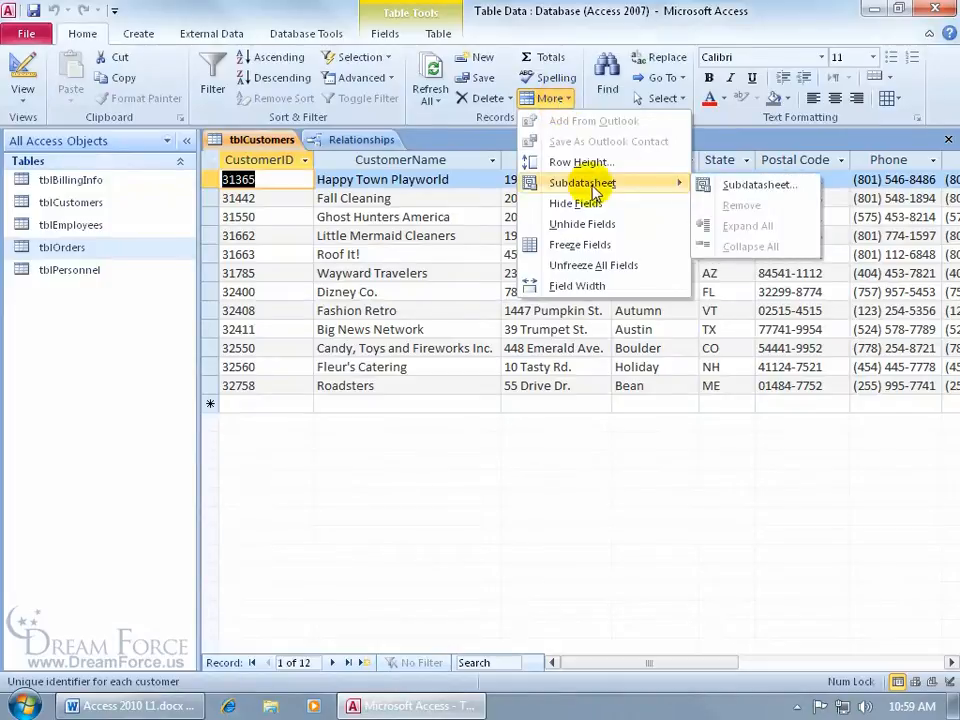
click(727, 189)
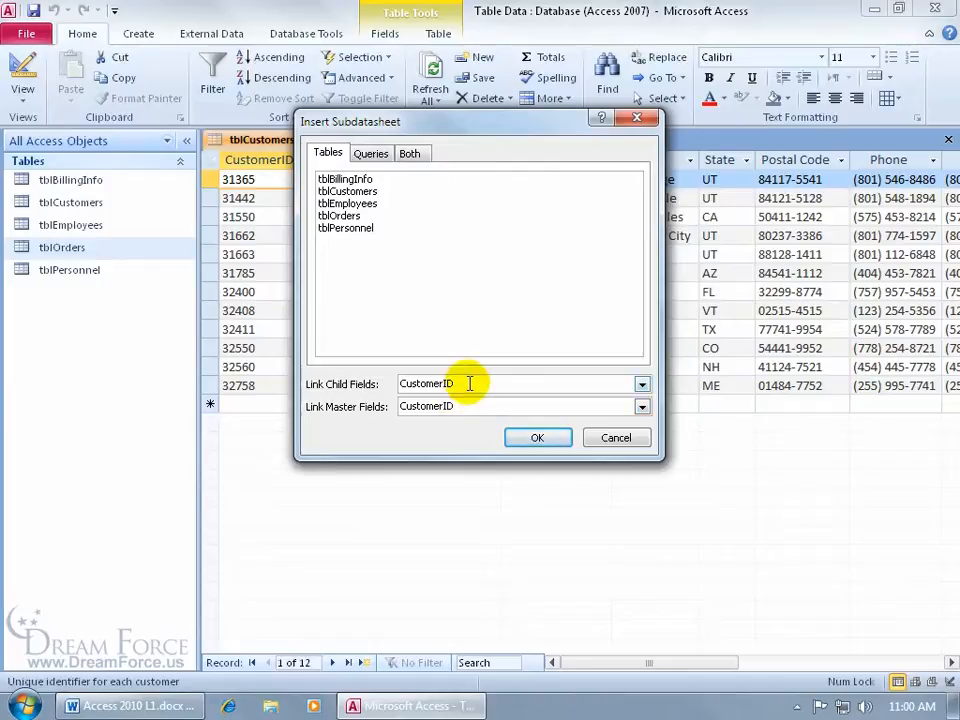
click(641, 385)
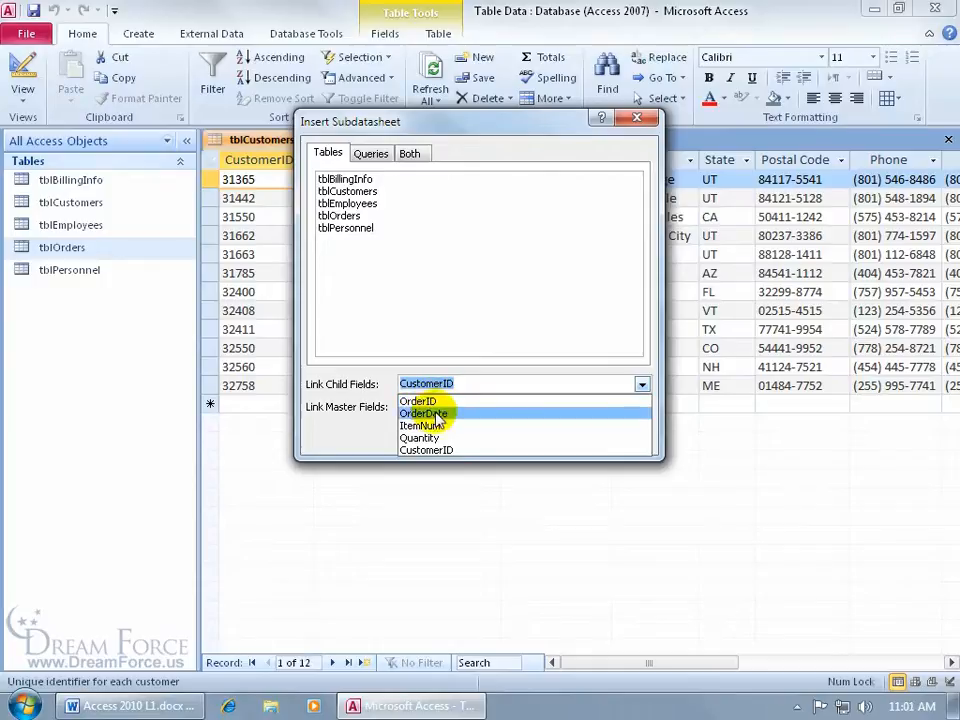
click(491, 356)
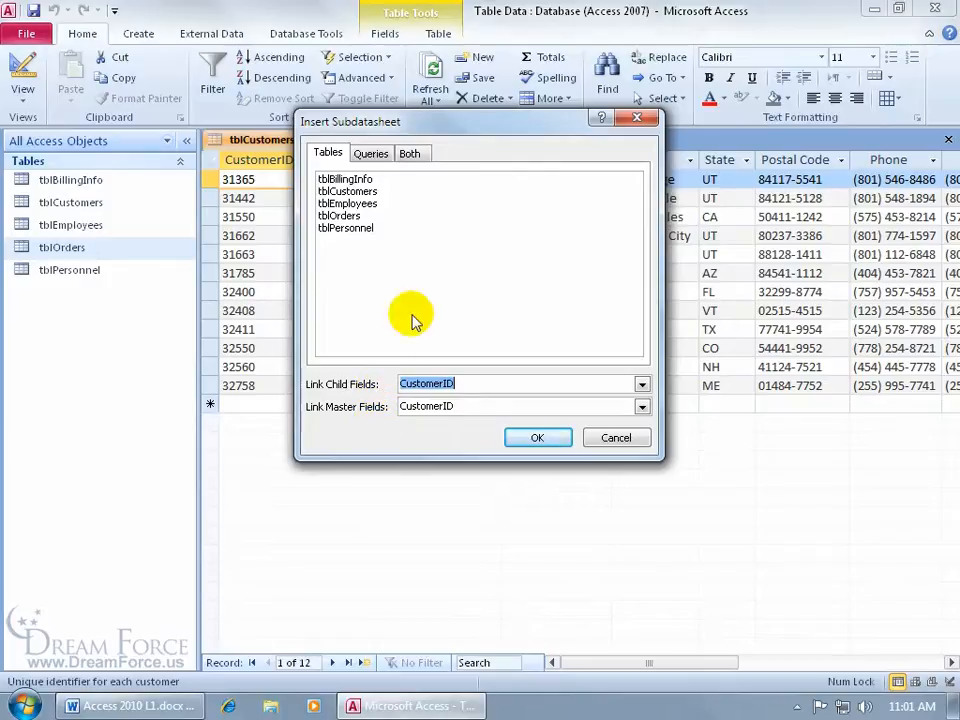
Step: Insert tblBillingInfo as the subdatasheet, with CustomerID as both child and master link
click(358, 179)
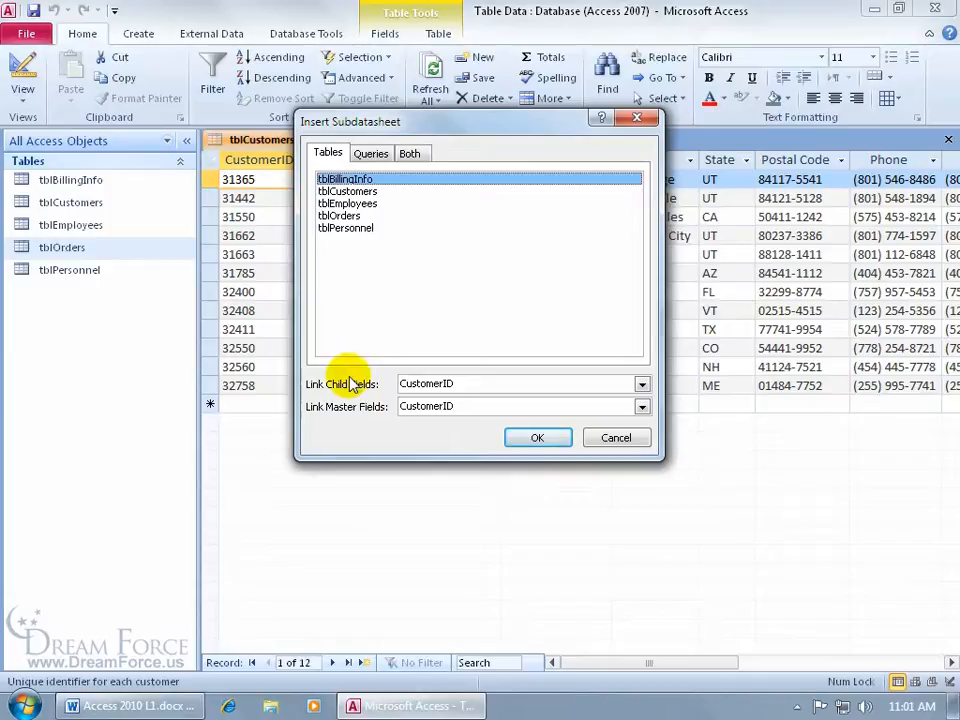
click(641, 385)
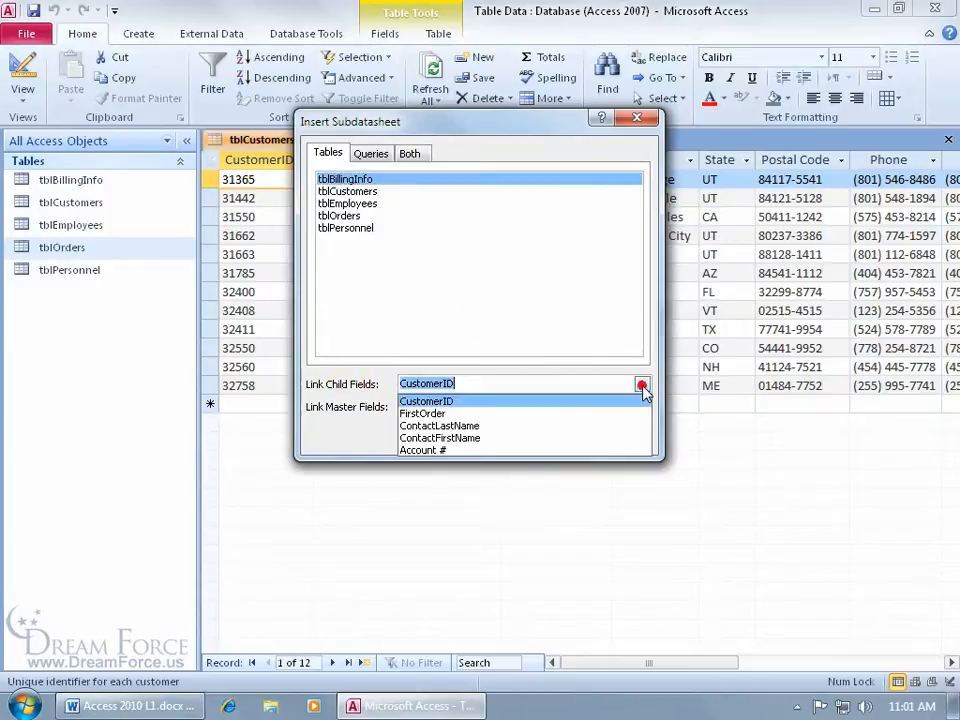
click(557, 402)
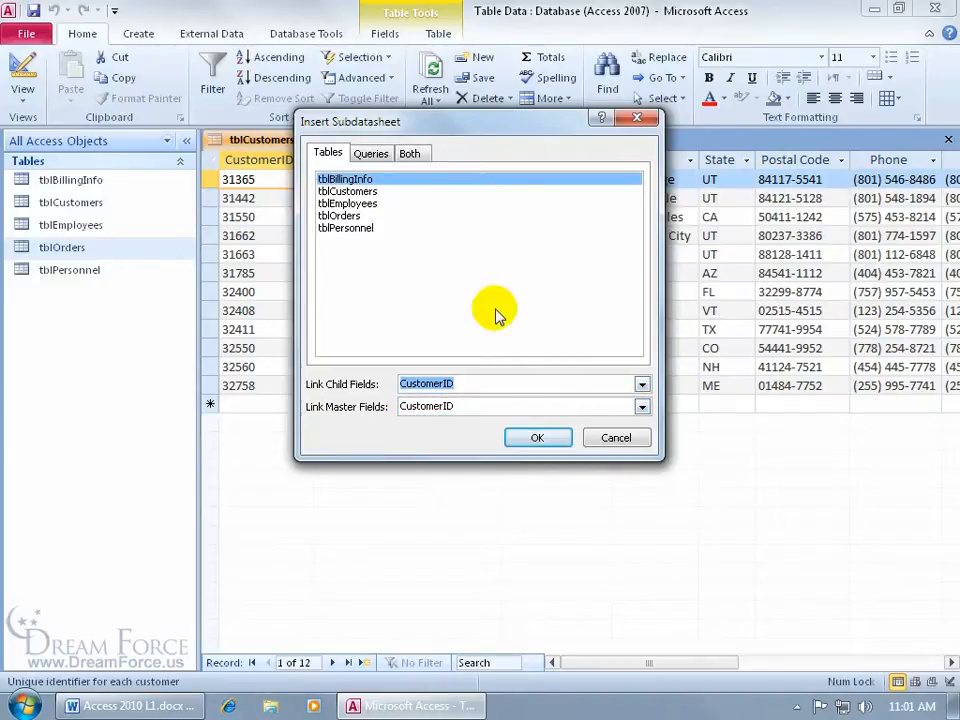
click(641, 407)
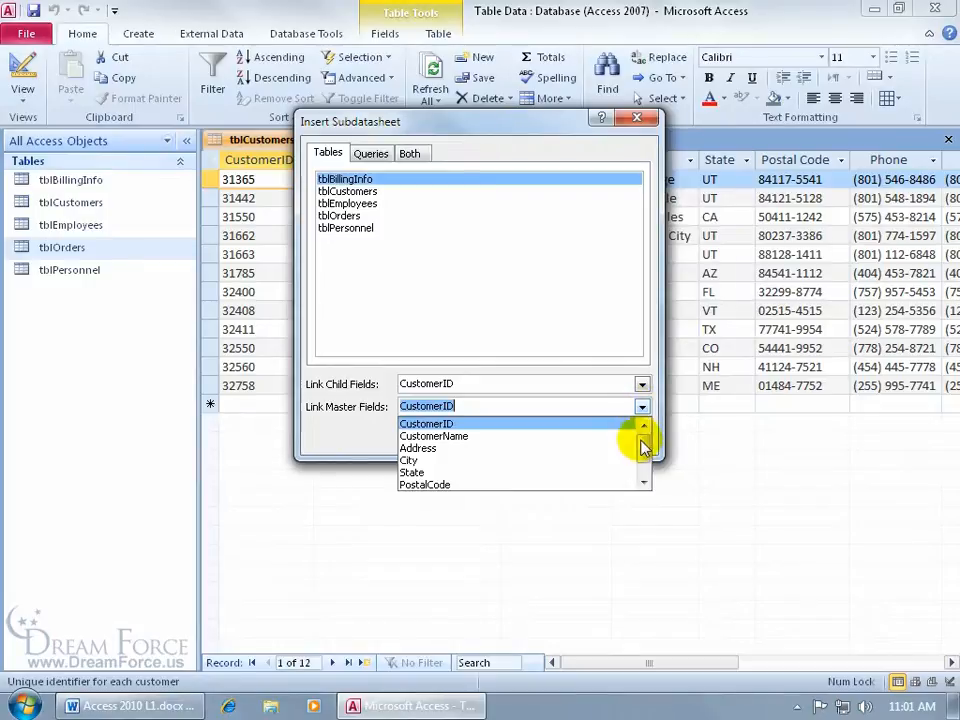
click(641, 447)
click(500, 305)
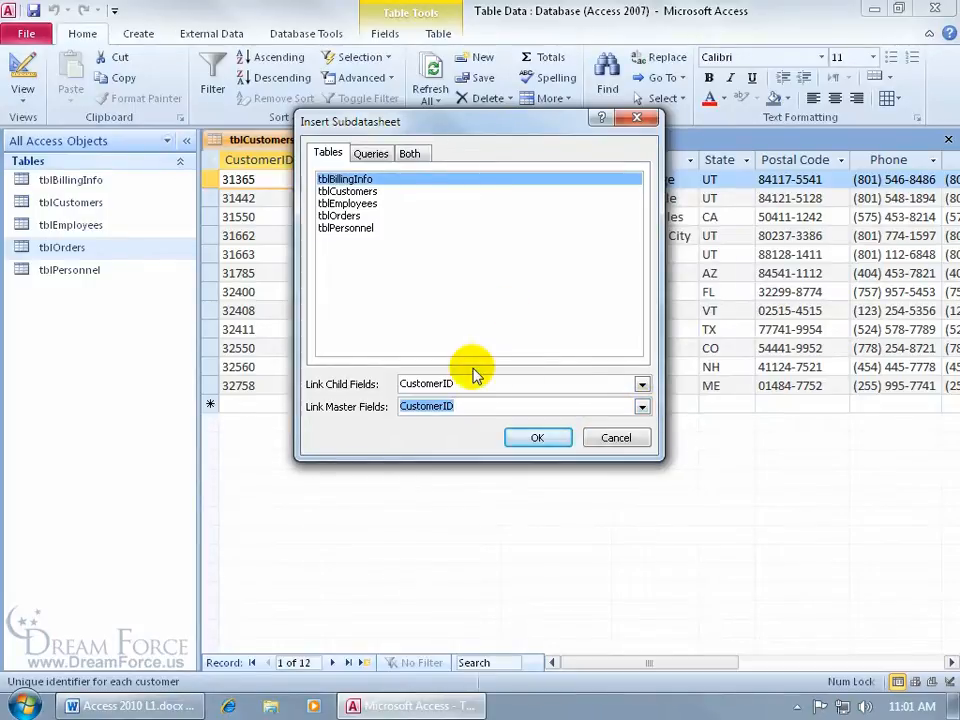
click(641, 384)
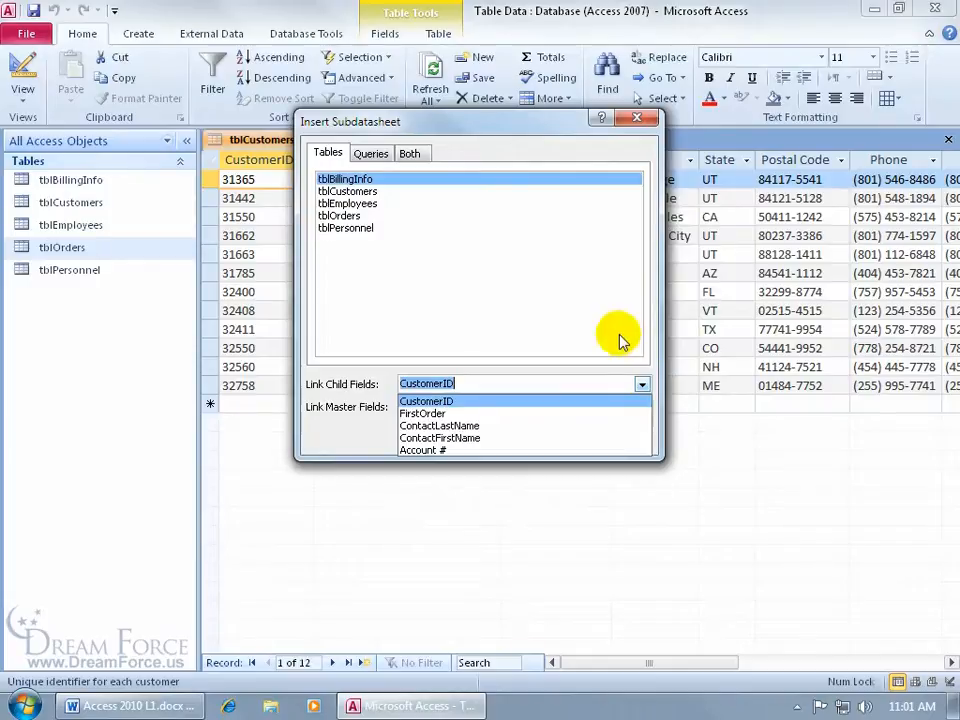
click(617, 337)
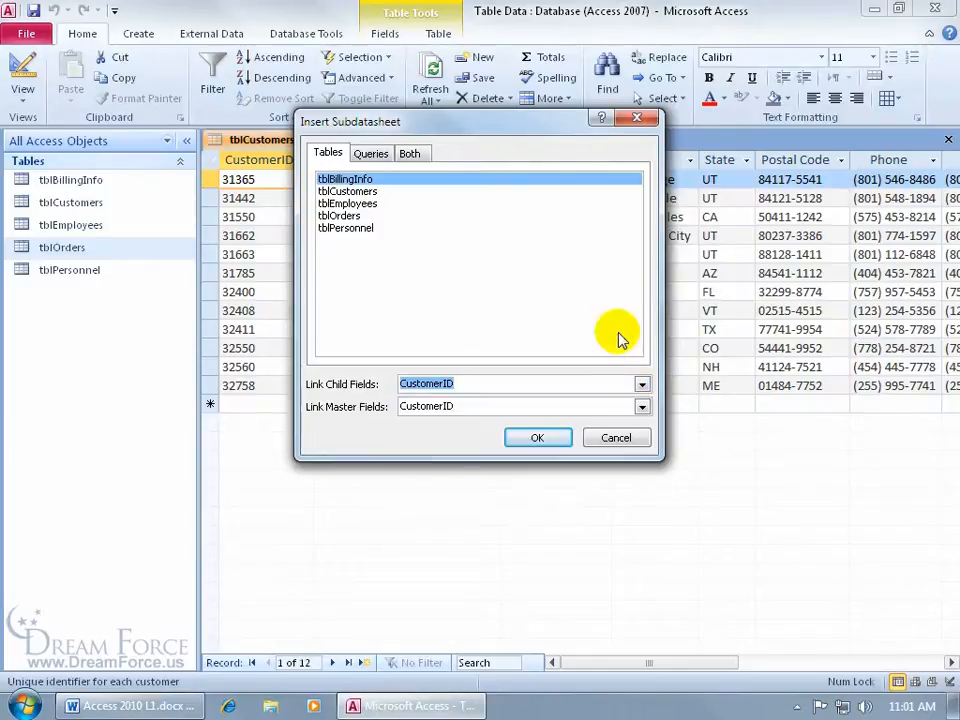
click(549, 440)
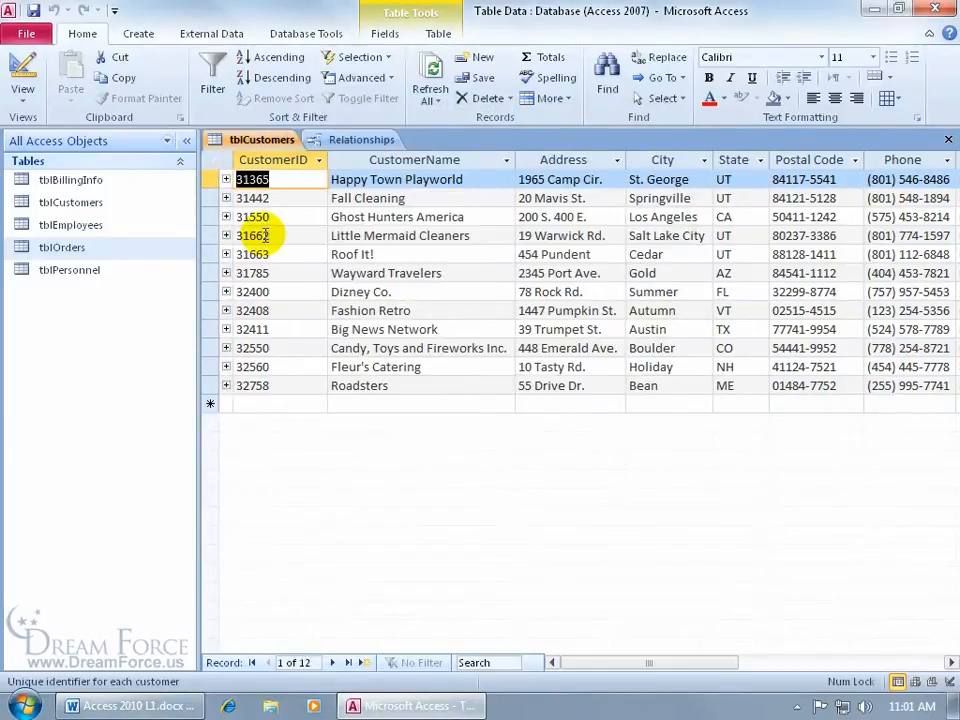
Step: Drill through customer 31365's nested billing, customer and 1/16/2003 billing rows
click(226, 179)
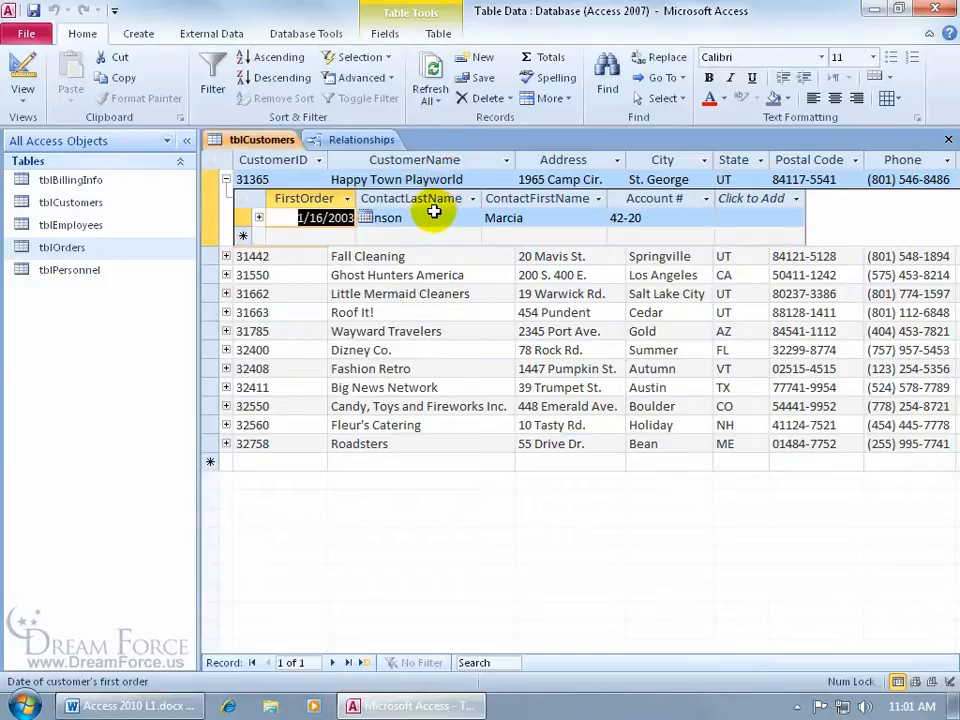
click(258, 218)
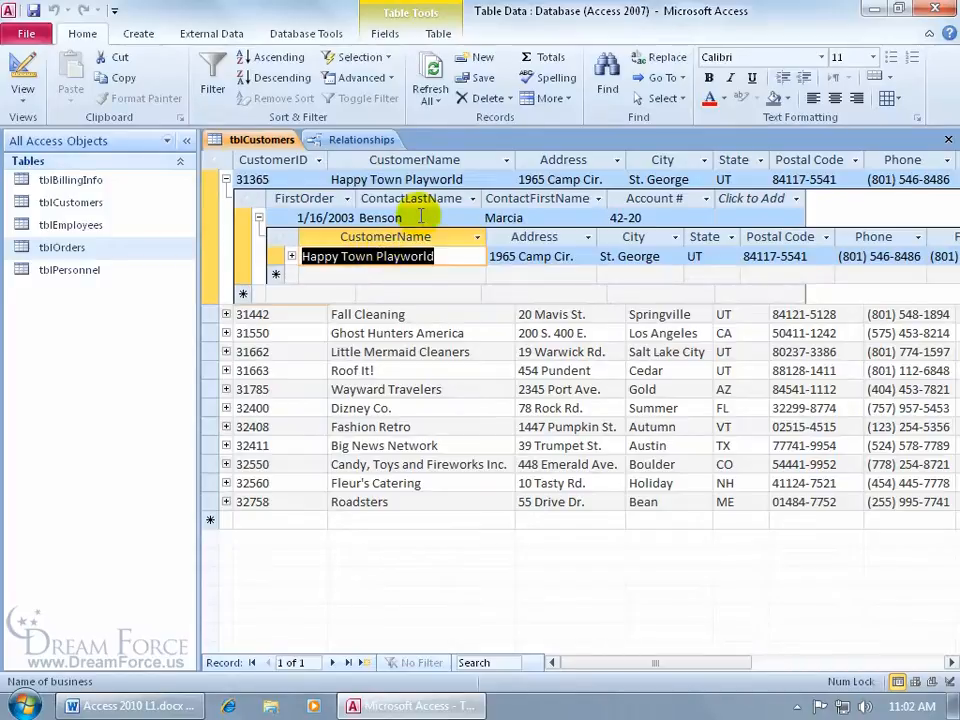
click(292, 258)
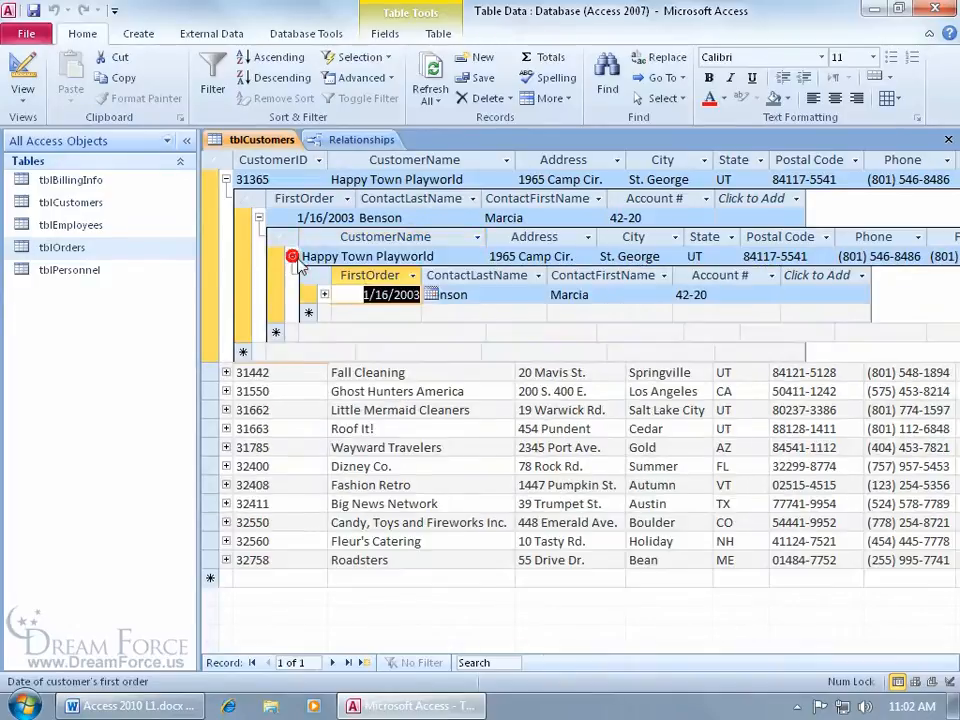
click(325, 295)
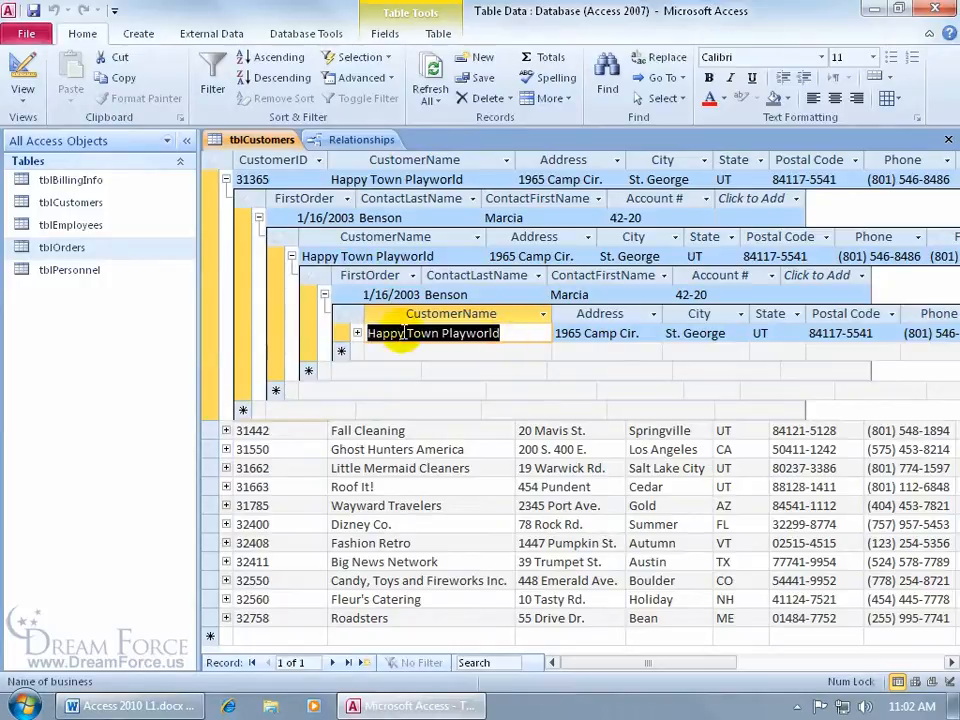
Step: Remove the innermost nested subdatasheet via More > Subdatasheet > Remove
click(553, 98)
mouse_move(590, 186)
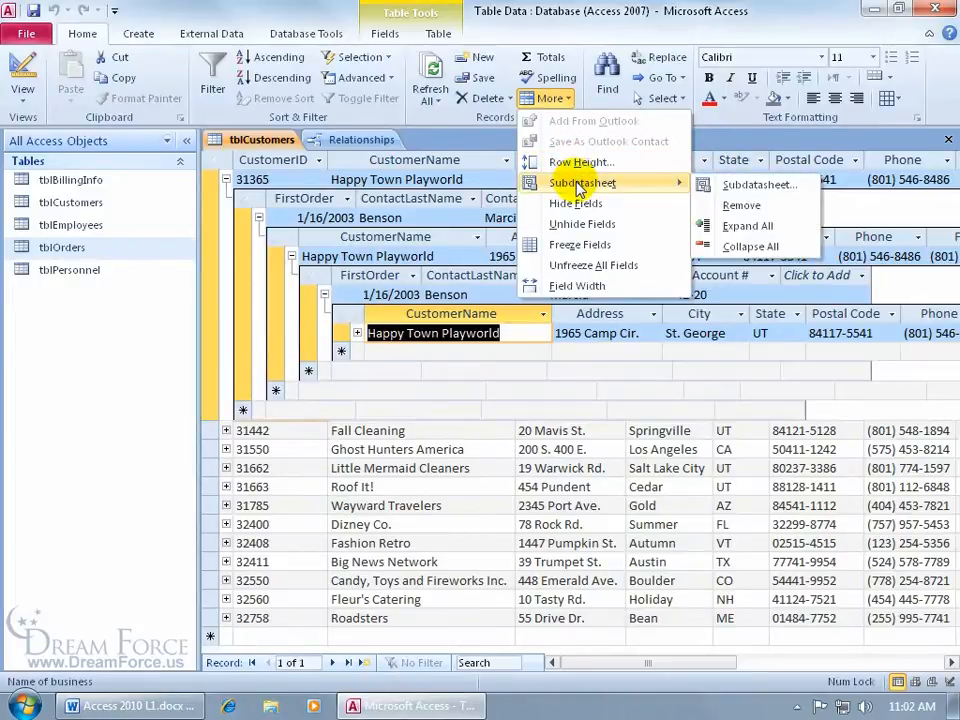
click(741, 205)
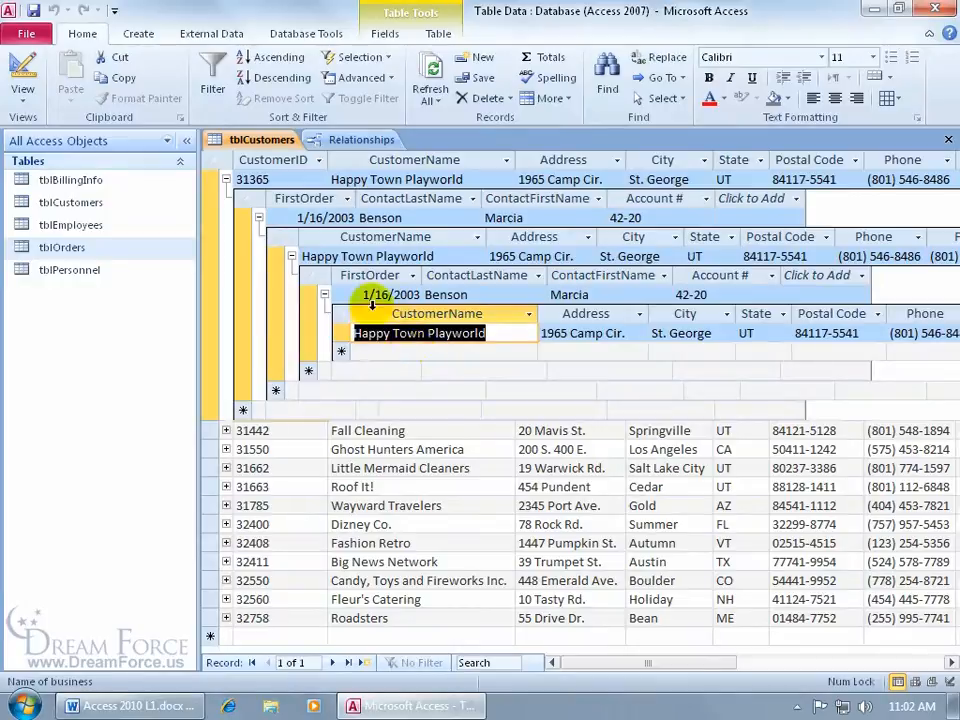
Step: Return to customer 31365 and collapse all expanded subdatasheets in tblCustomers
click(298, 179)
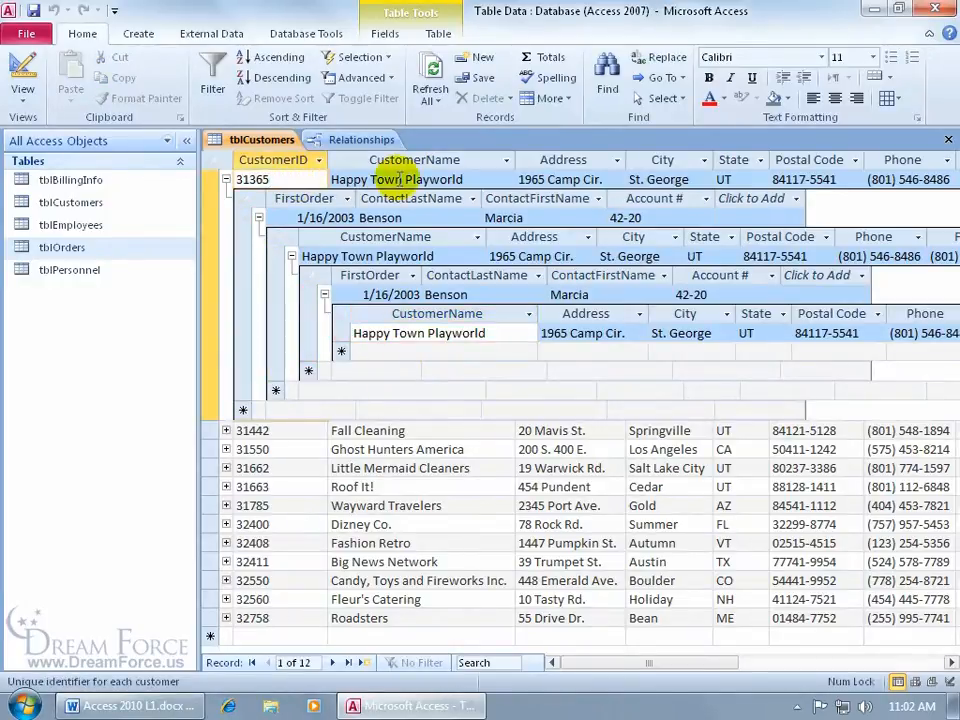
click(551, 98)
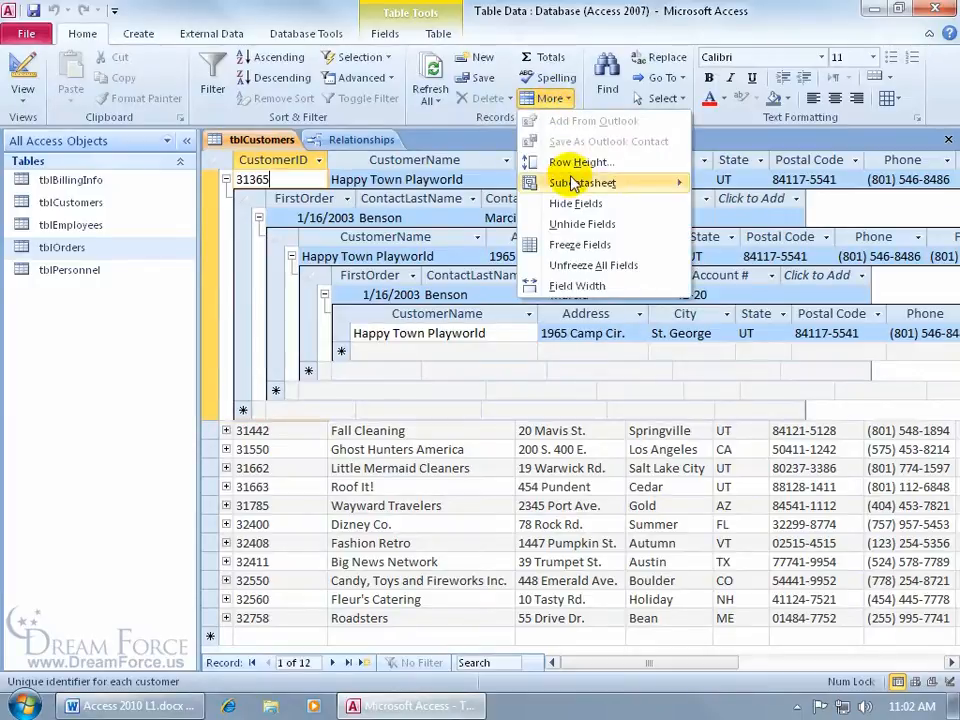
mouse_move(574, 189)
click(750, 246)
Step: Insert a subdatasheet again, keeping CustomerID as the child link field
click(556, 99)
mouse_move(617, 191)
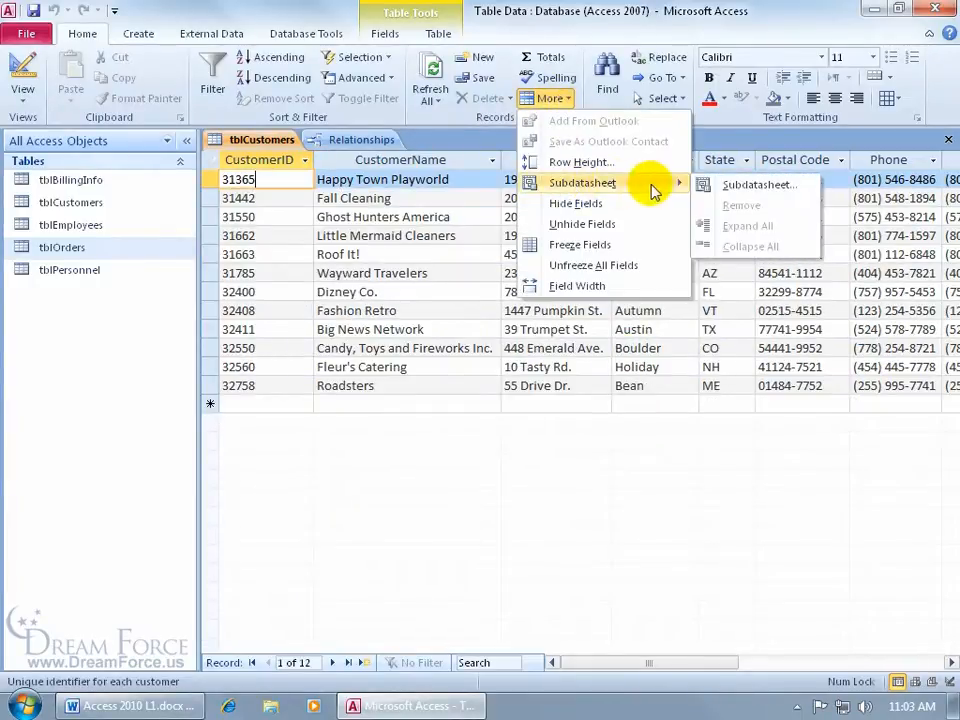
click(727, 188)
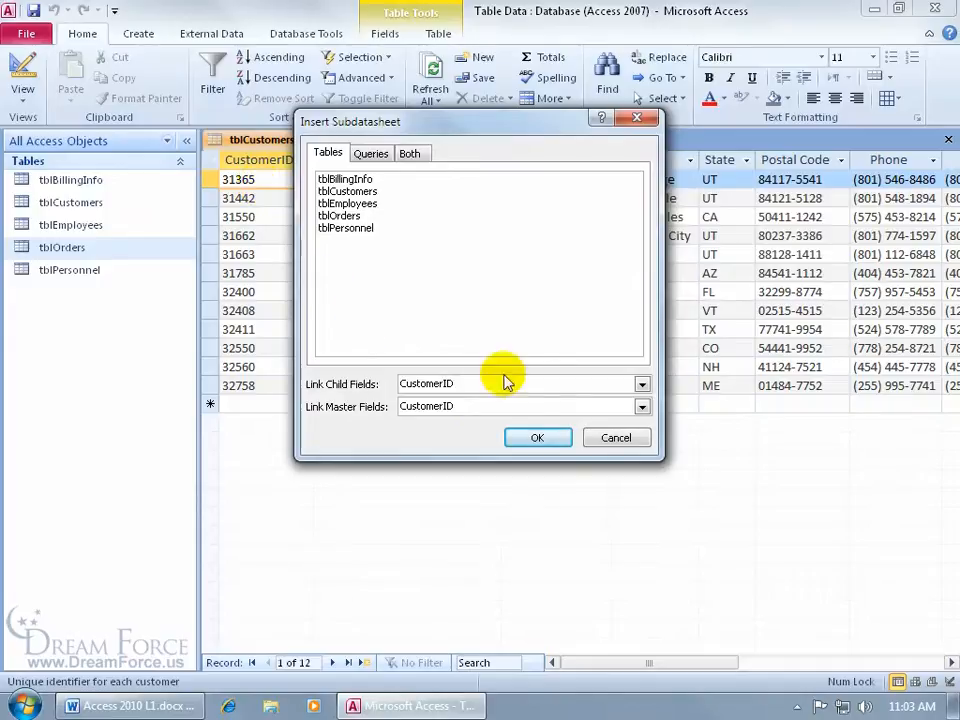
click(641, 388)
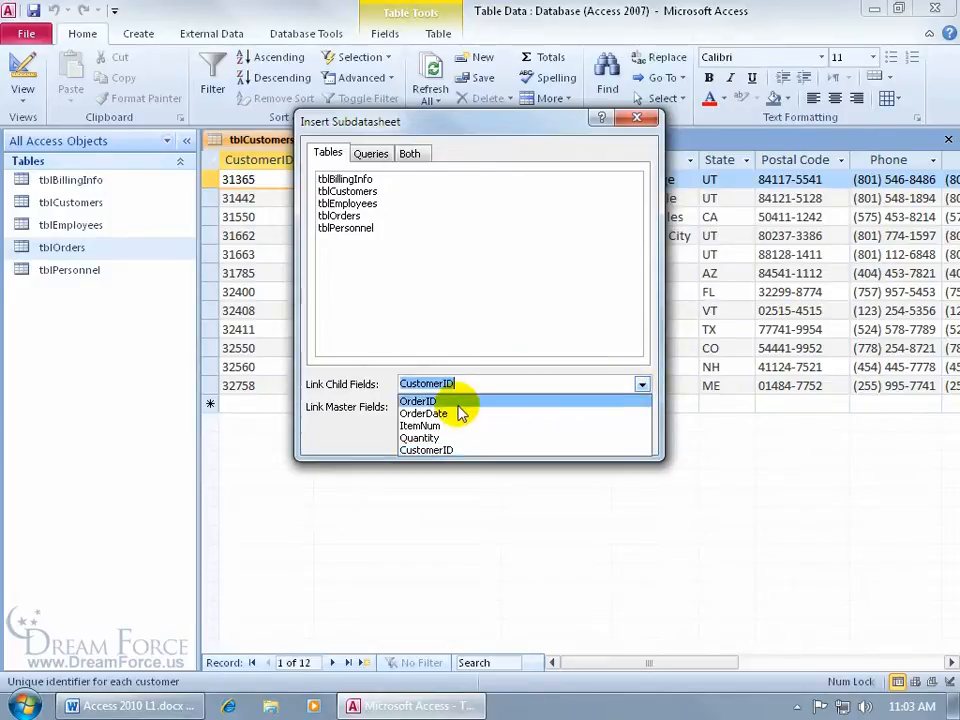
click(514, 386)
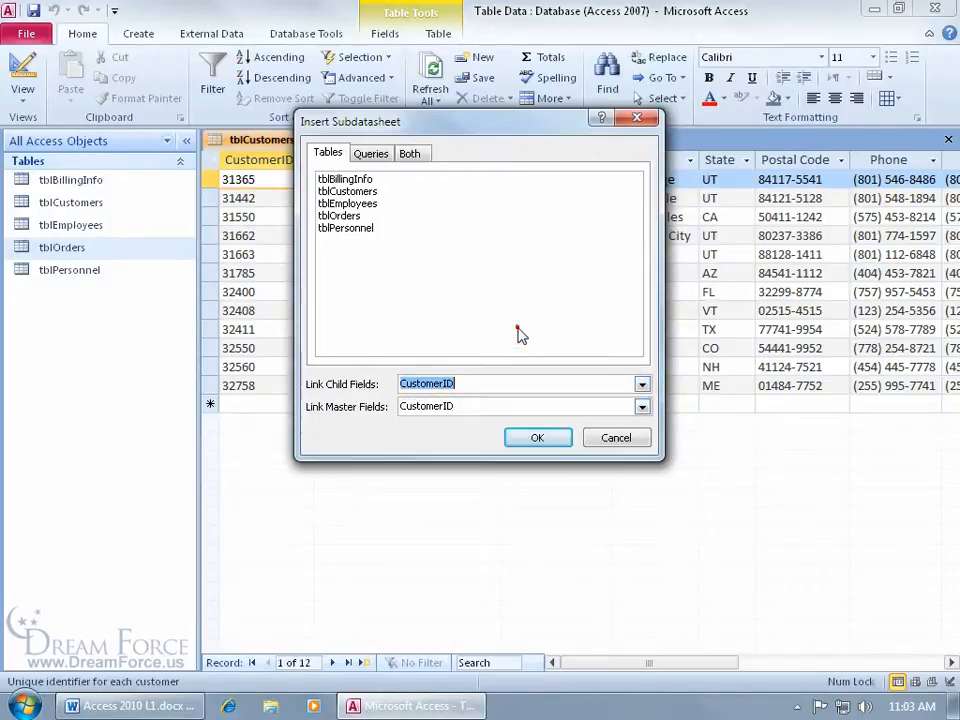
click(541, 437)
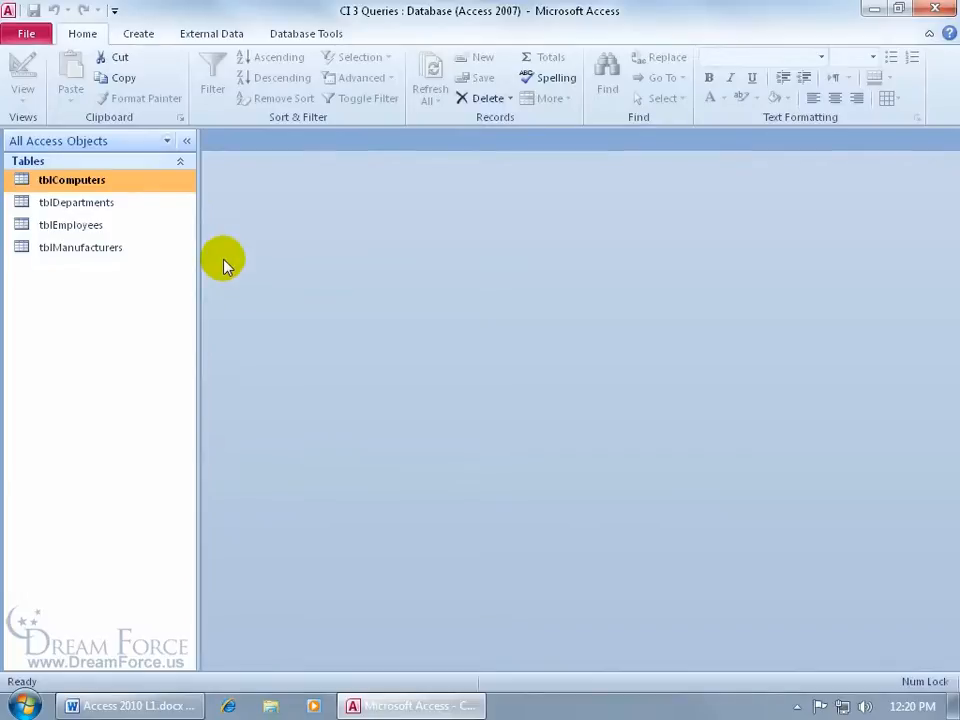
Step: Open tblComputers in Datasheet view to show its 24 computer records
double_click(111, 180)
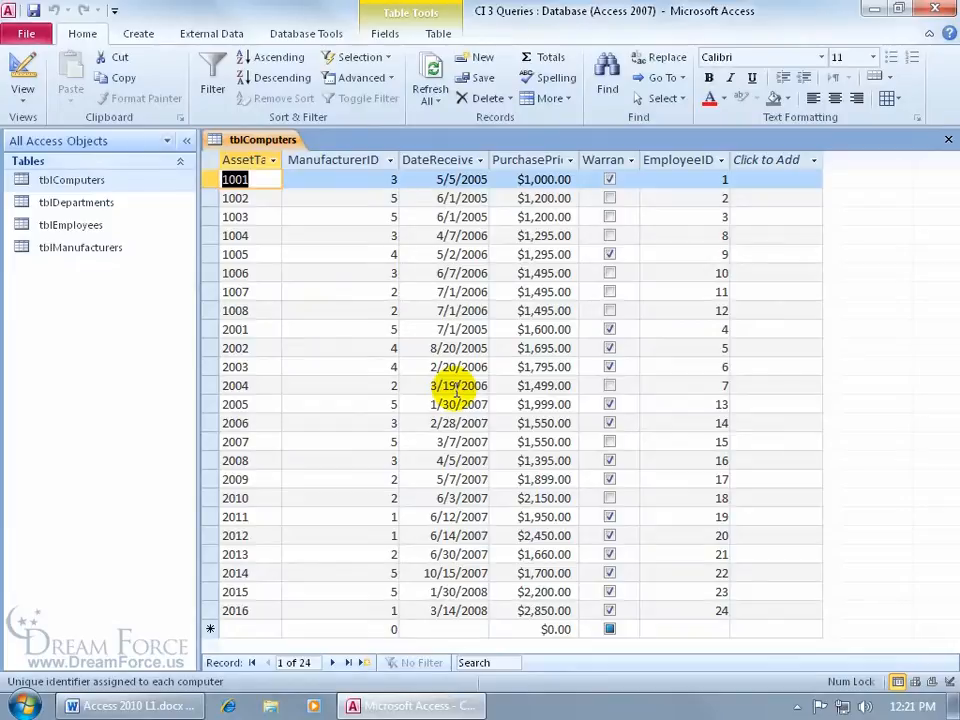
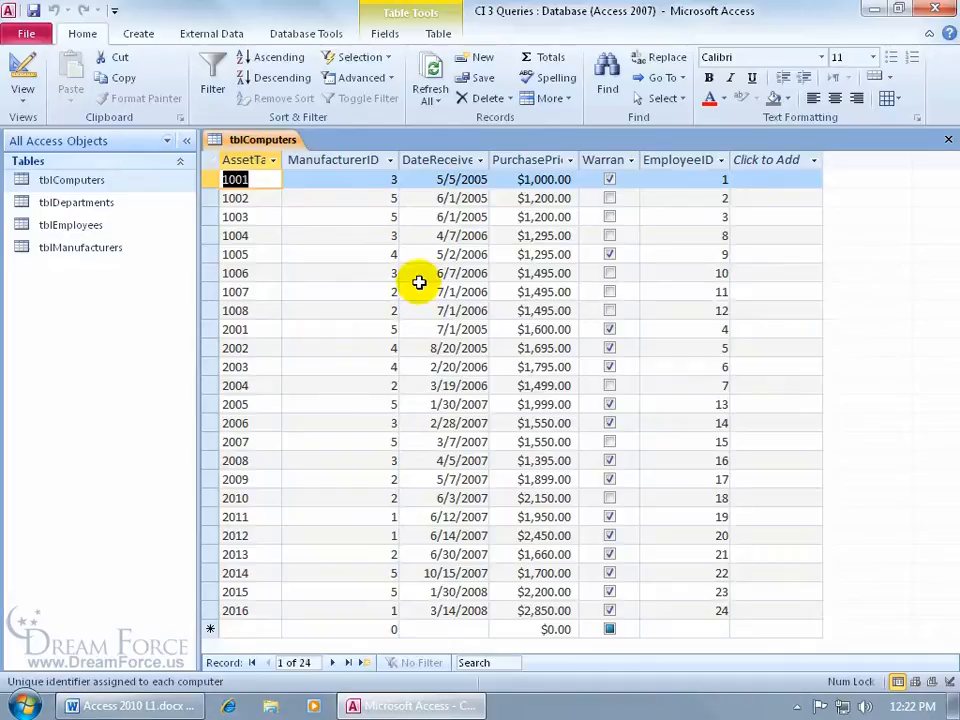
Step: Open tblManufacturers in Datasheet view to show its five manufacturers, Global through Sun Belt
double_click(95, 249)
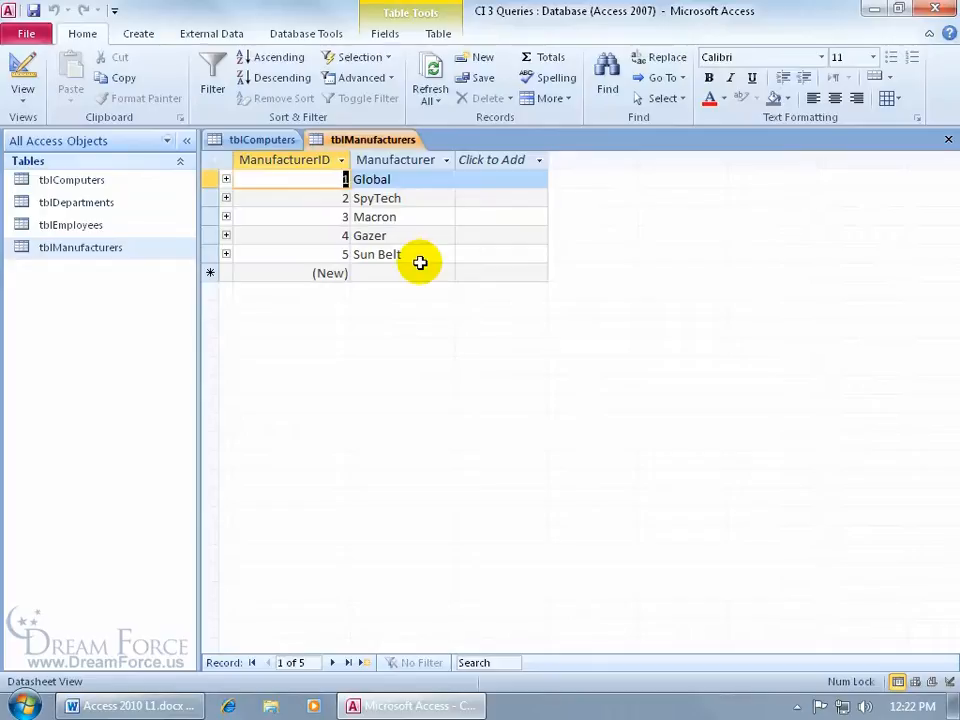
click(306, 36)
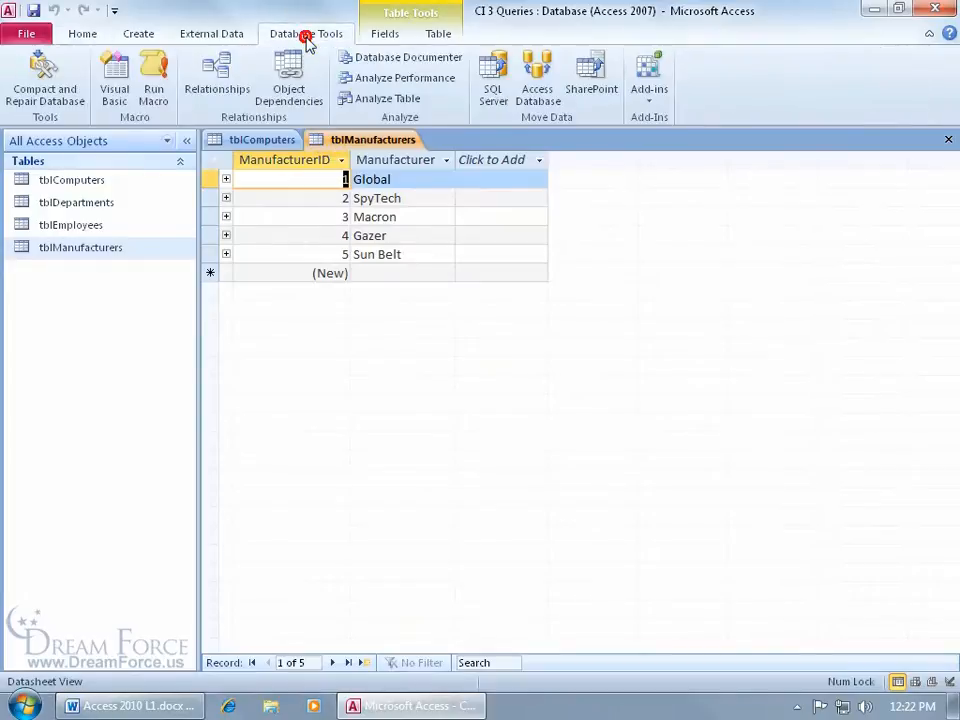
click(226, 68)
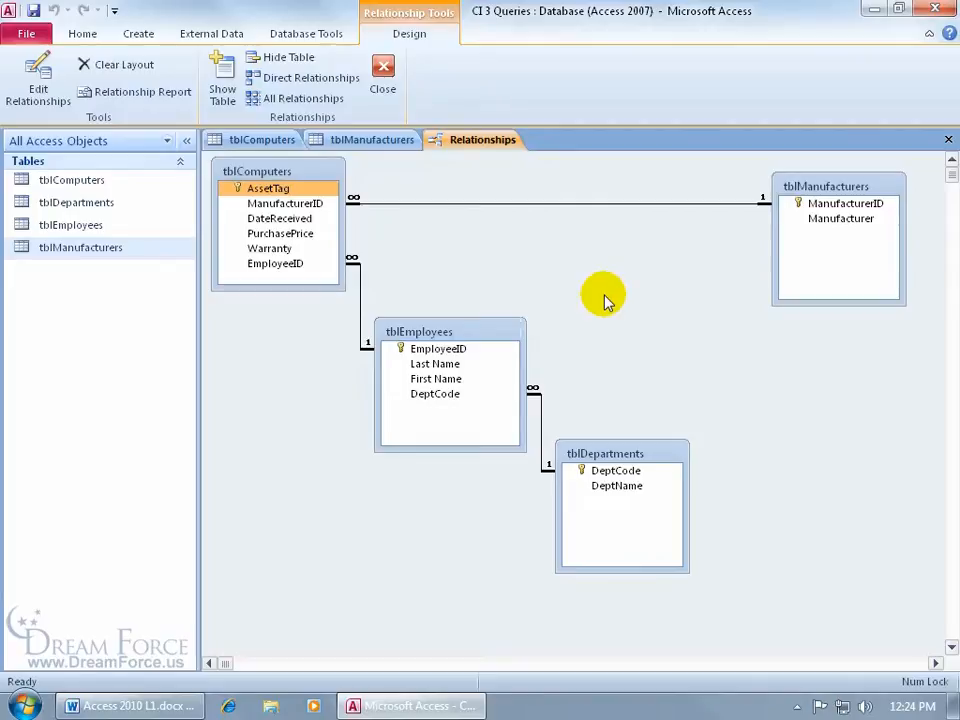
click(618, 471)
click(628, 488)
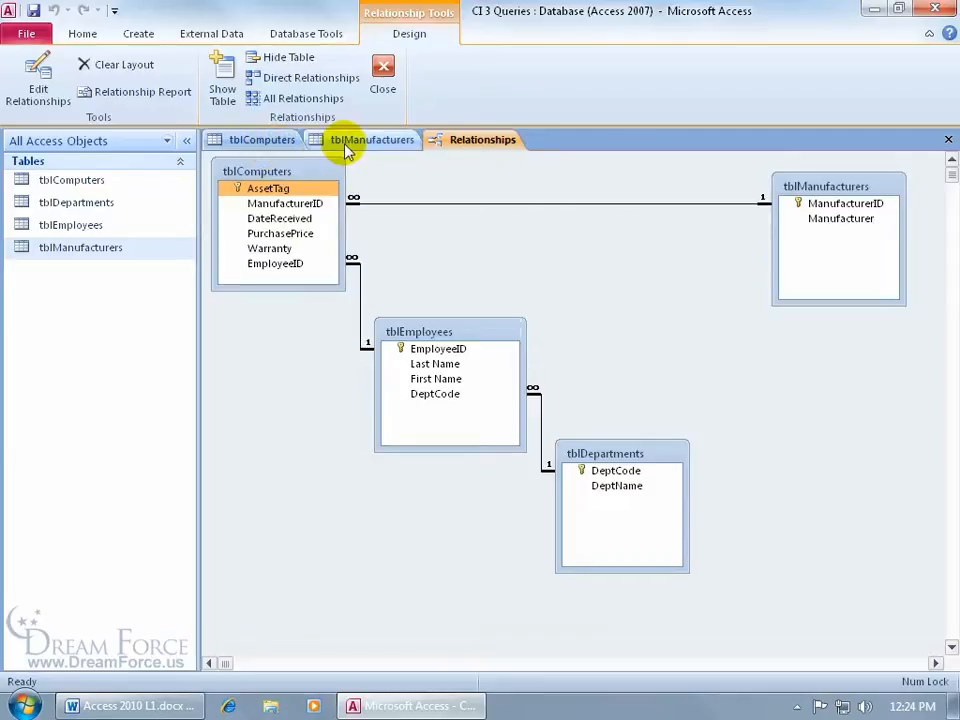
click(949, 141)
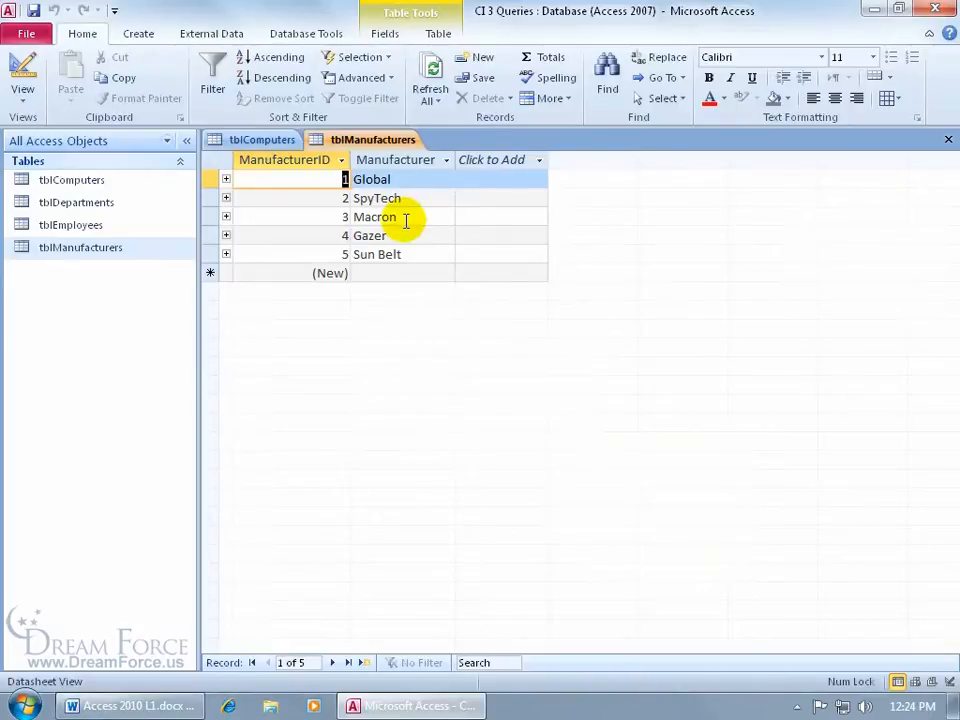
Step: Close both tblComputers and tblManufacturers at once with Close All
click(289, 143)
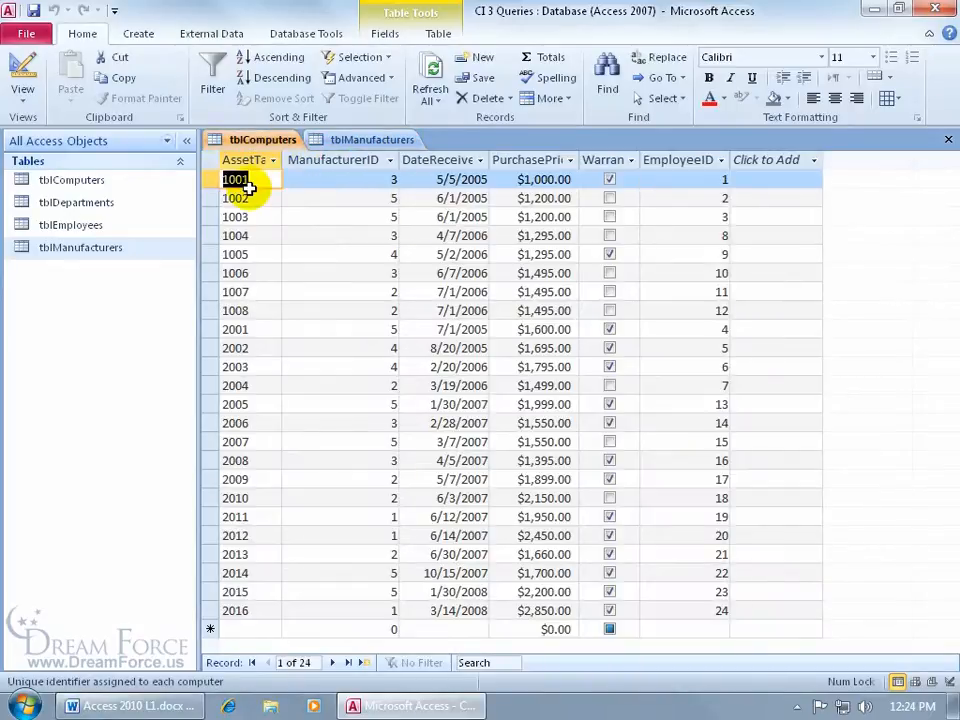
right_click(347, 141)
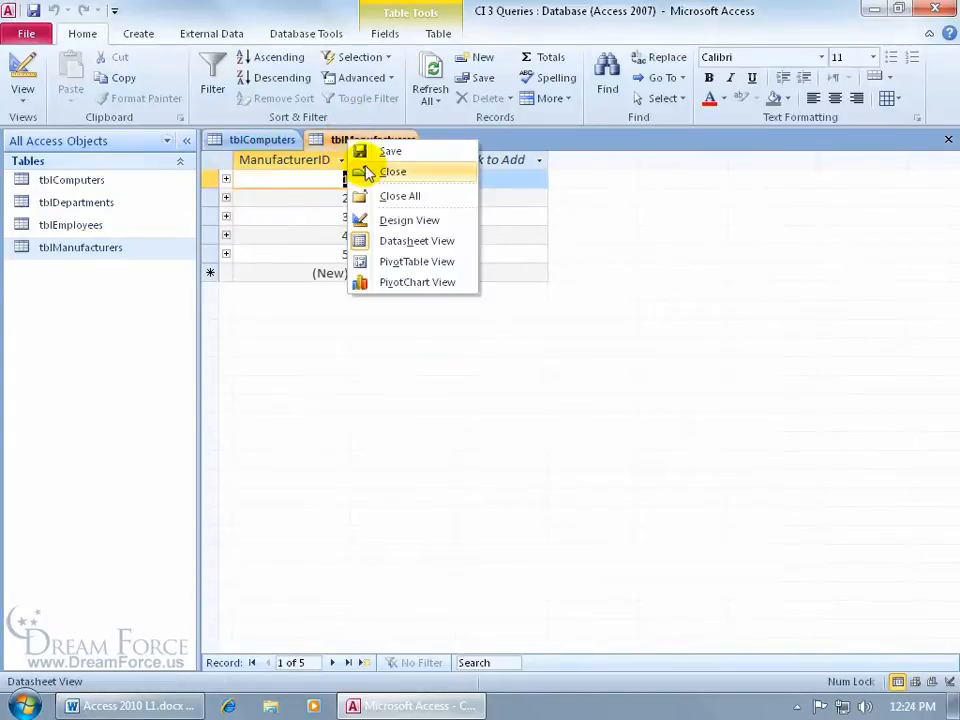
click(377, 196)
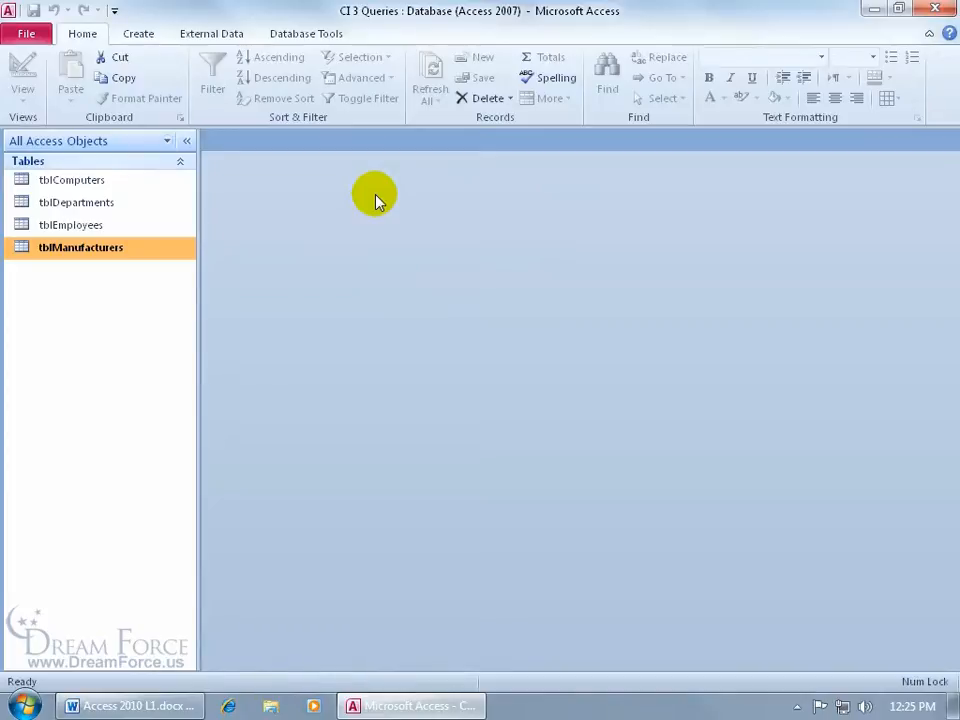
click(155, 40)
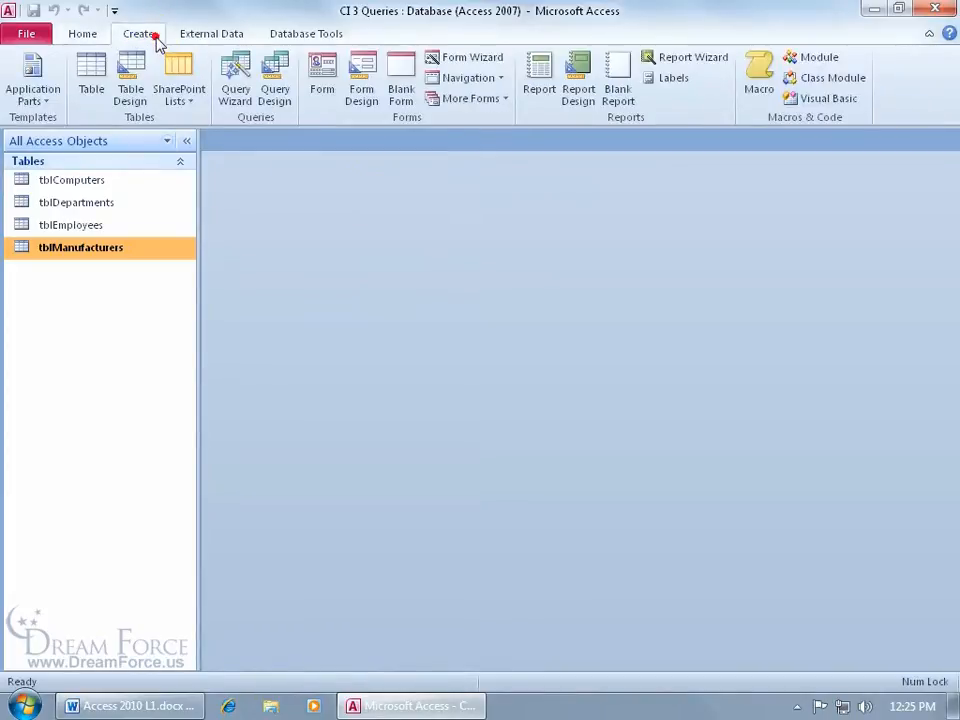
Step: Launch the Simple Query Wizard from Query Wizard on the Create tab
click(240, 100)
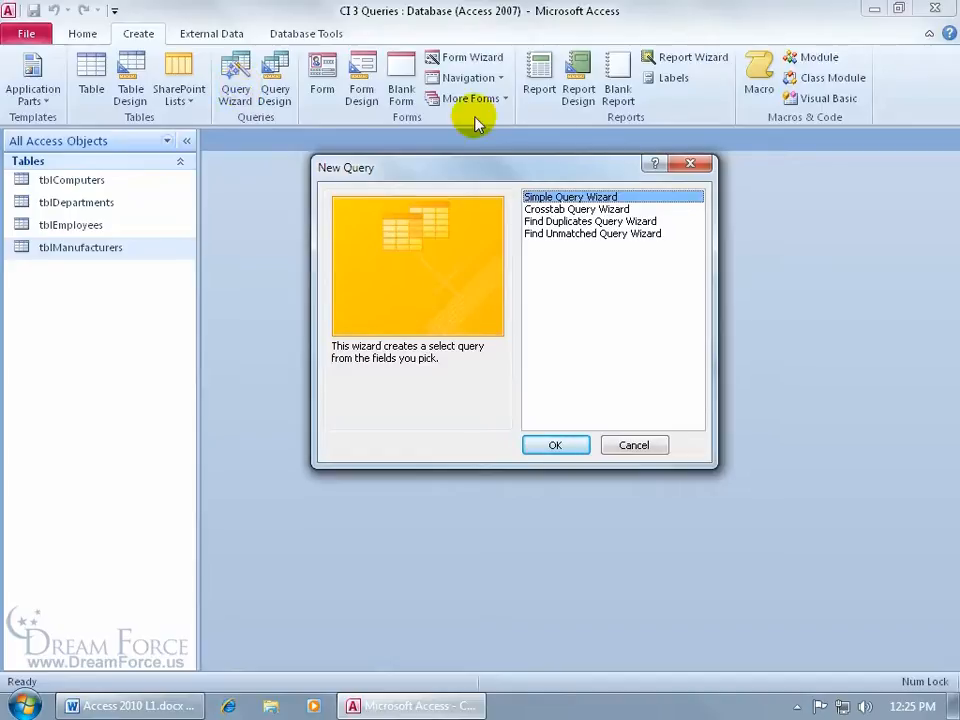
click(559, 447)
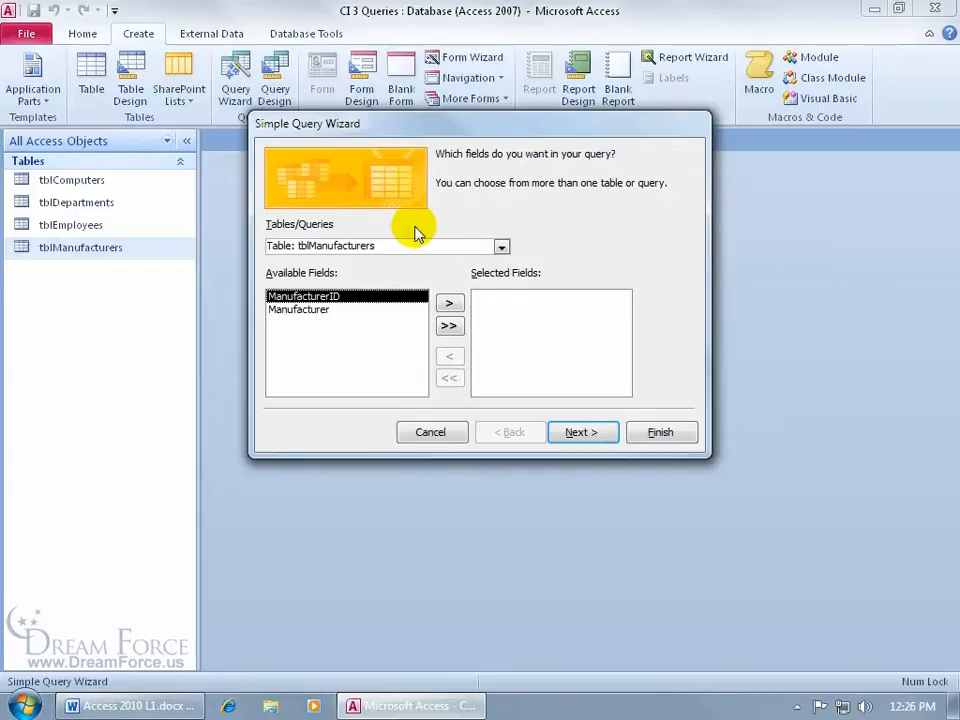
Step: Select AssetTag, DateReceived and PurchasePrice from tblComputers as the query fields
click(500, 247)
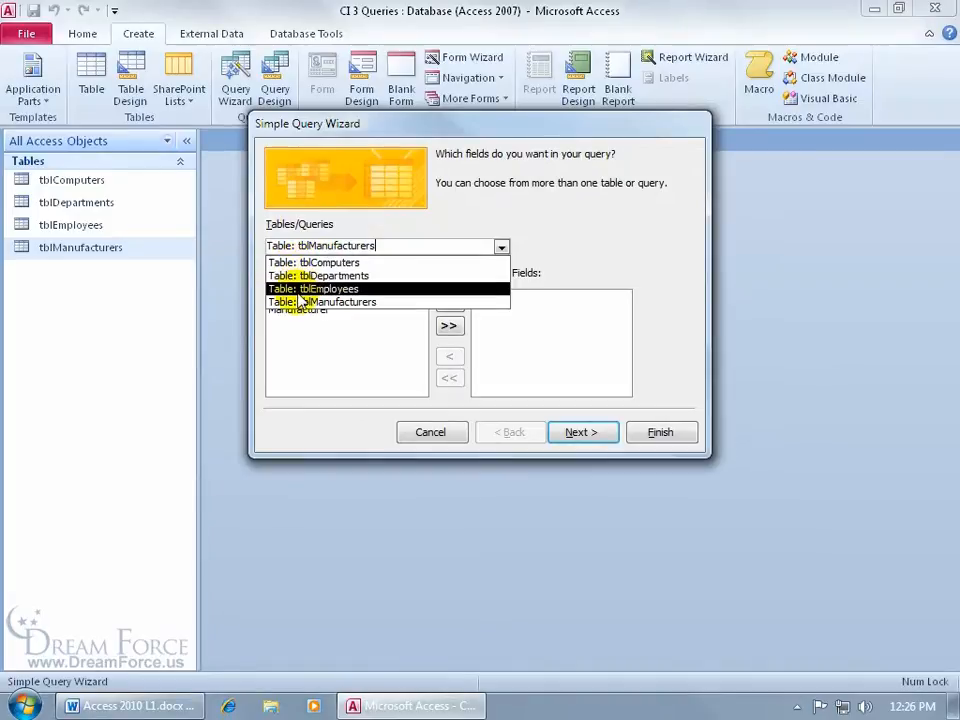
click(405, 263)
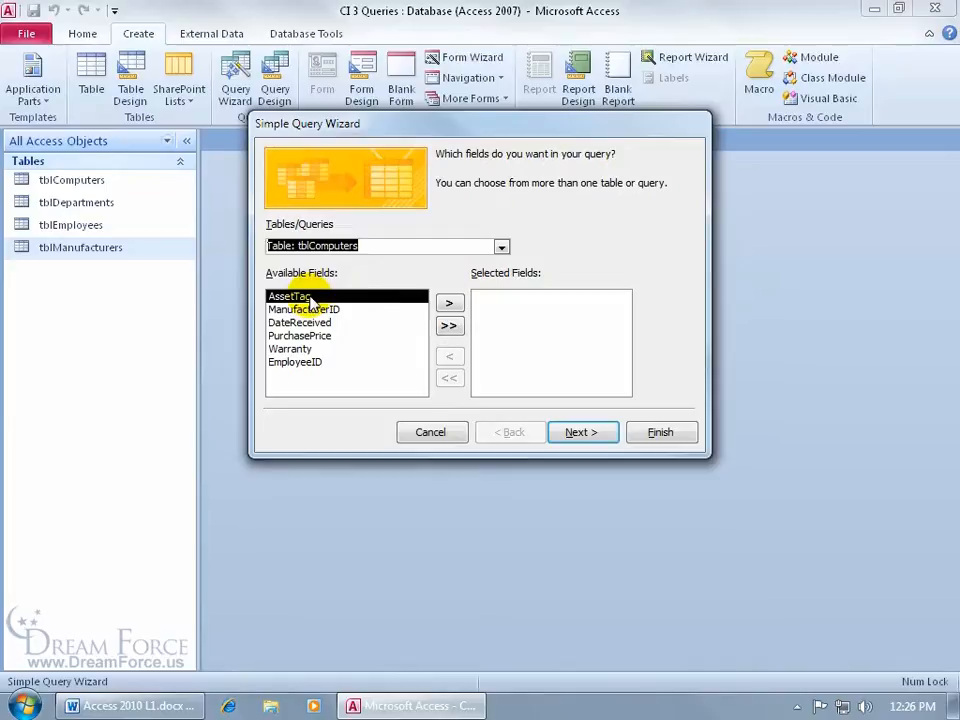
click(454, 310)
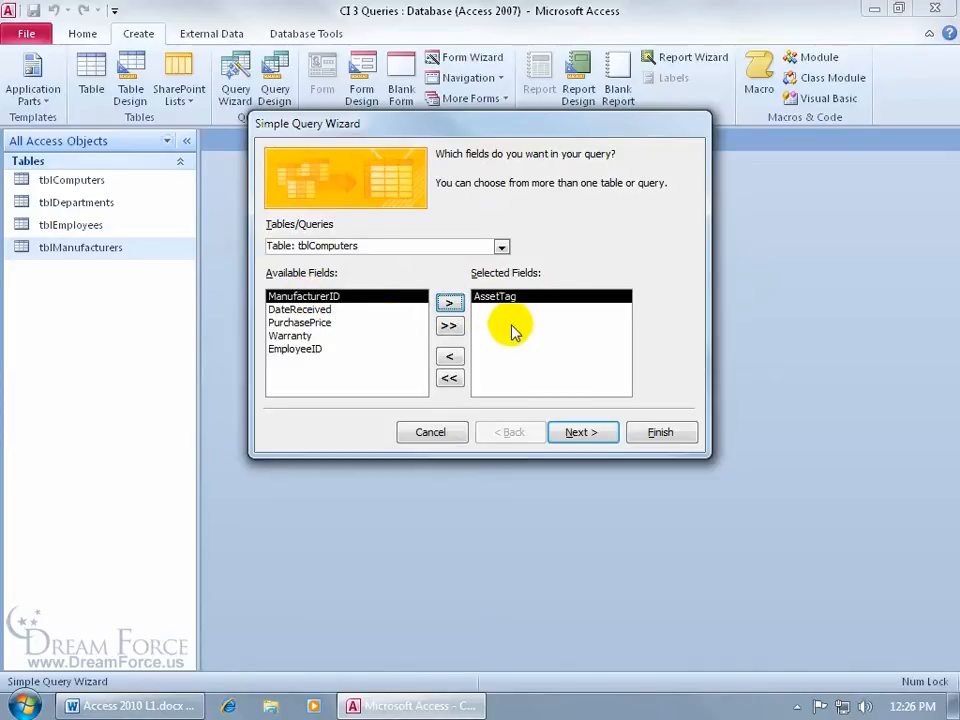
double_click(328, 297)
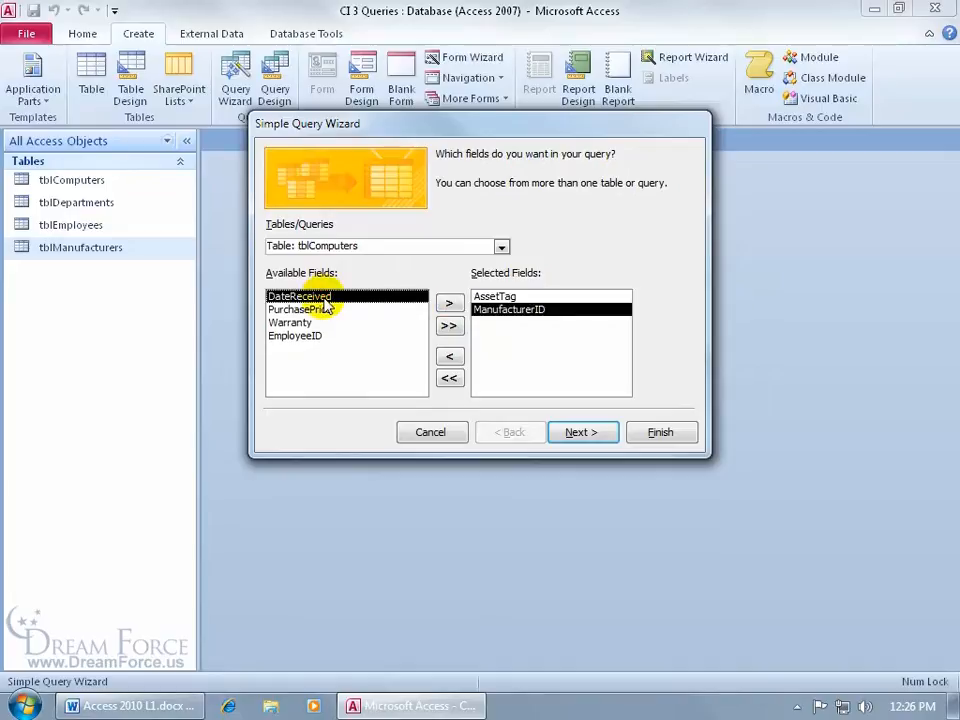
double_click(509, 310)
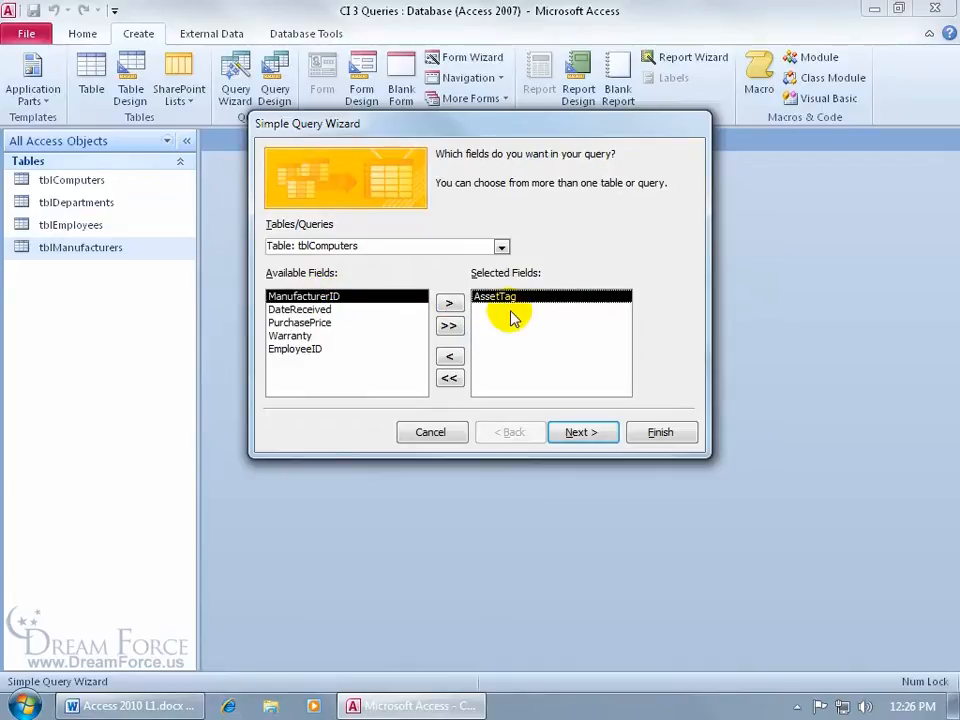
click(449, 325)
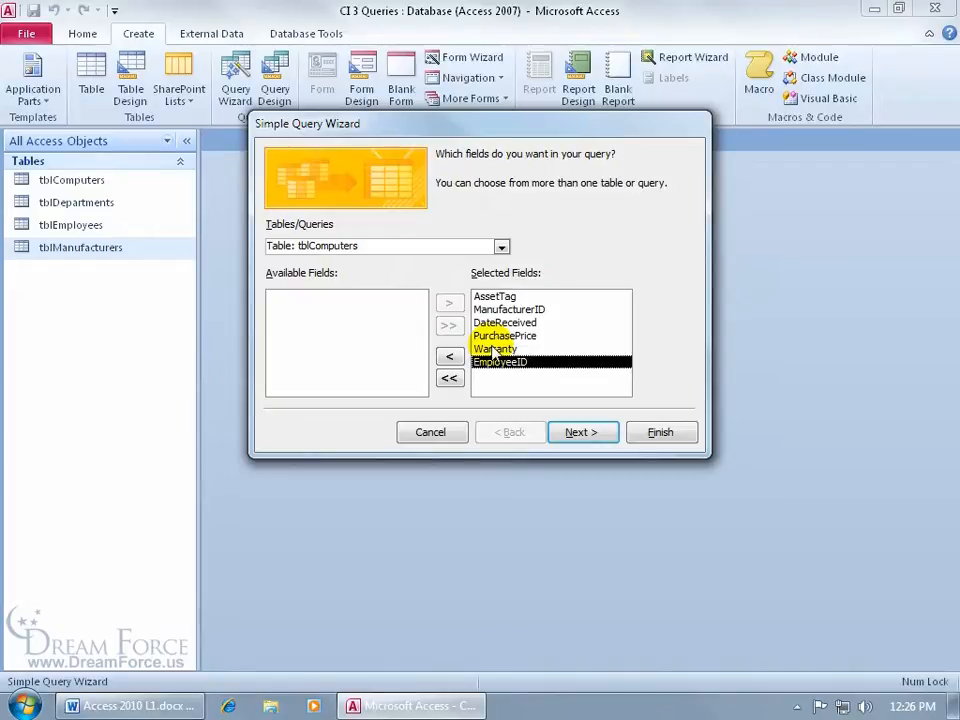
click(449, 377)
double_click(316, 298)
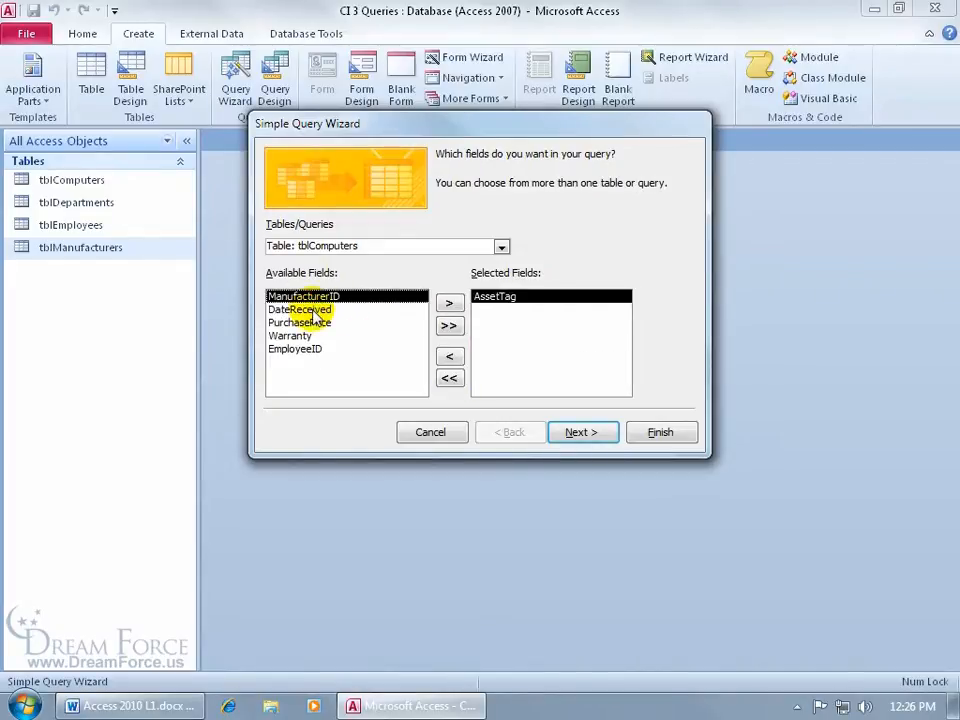
double_click(316, 310)
double_click(314, 311)
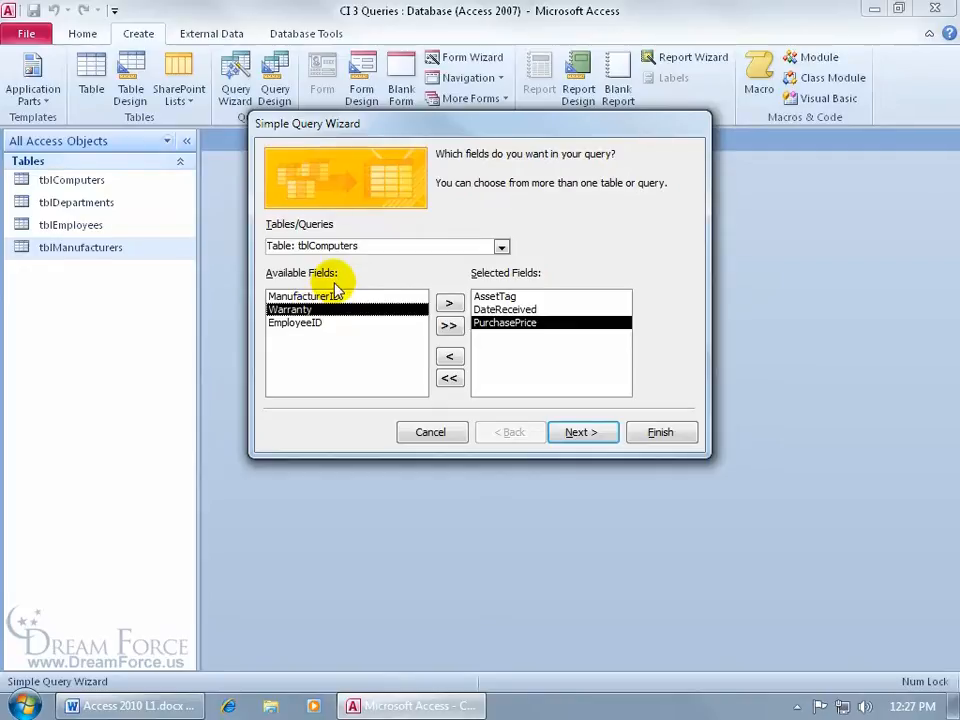
click(500, 246)
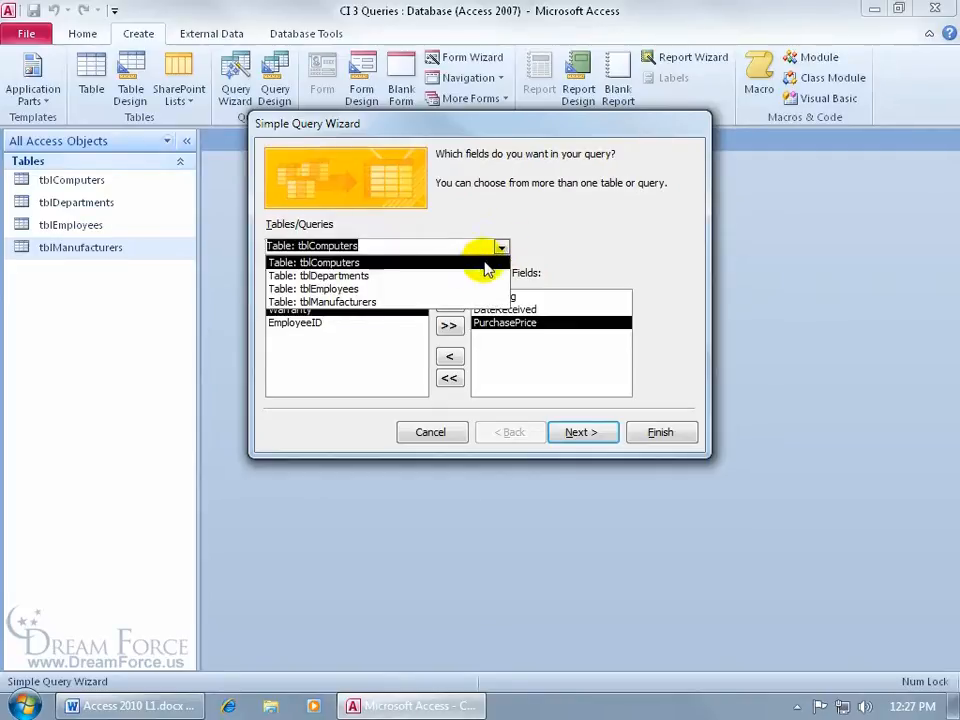
Step: Add the Manufacturer field from tblManufacturers and continue to the detail-or-summary step
click(456, 301)
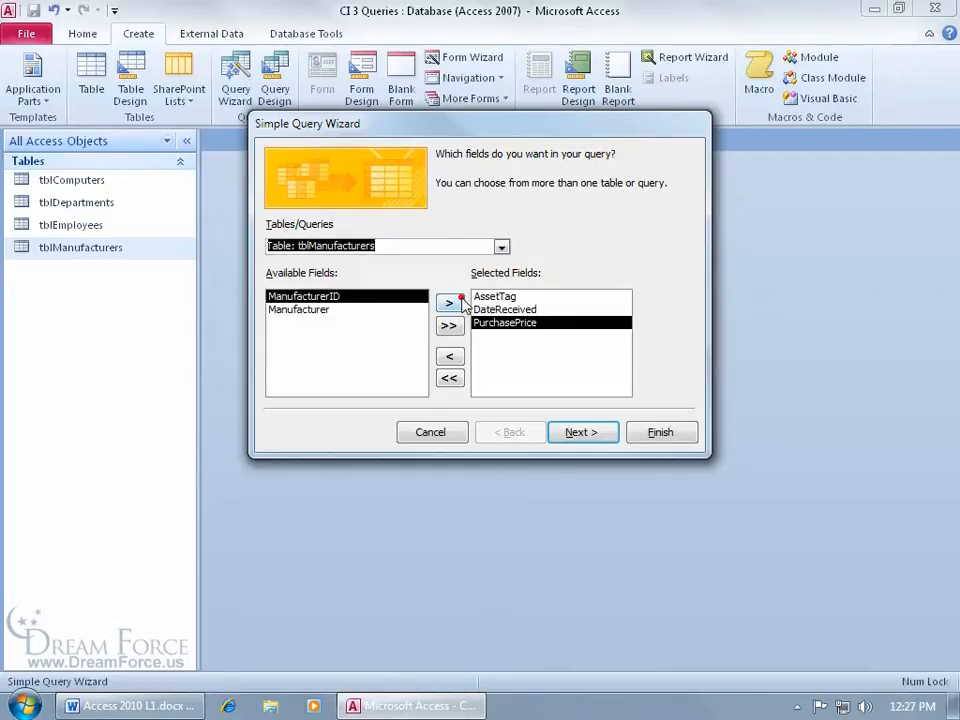
double_click(312, 310)
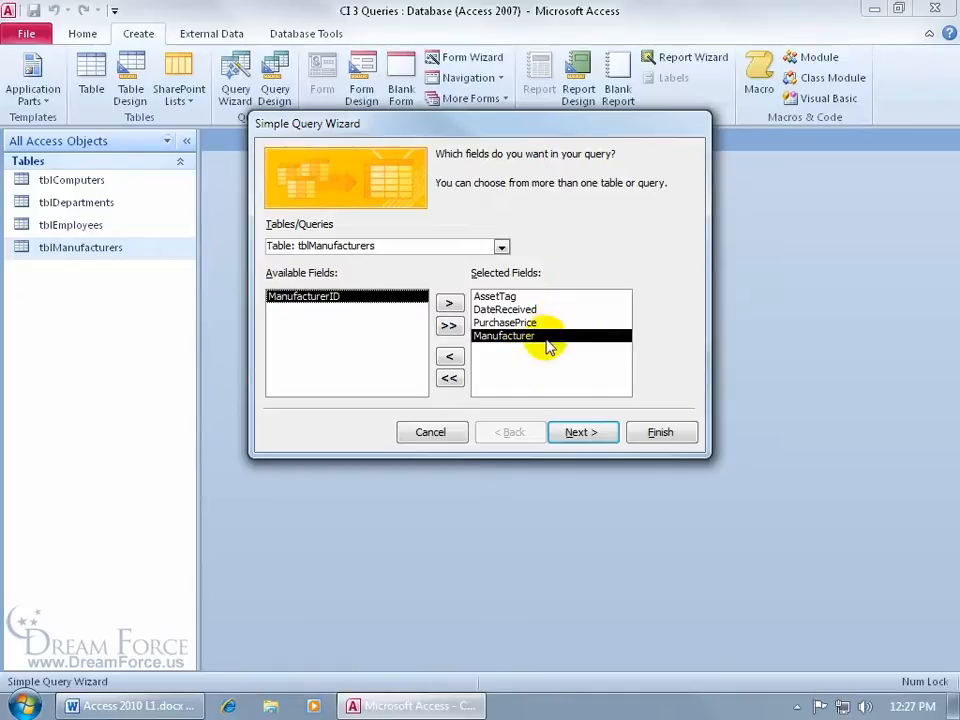
click(579, 430)
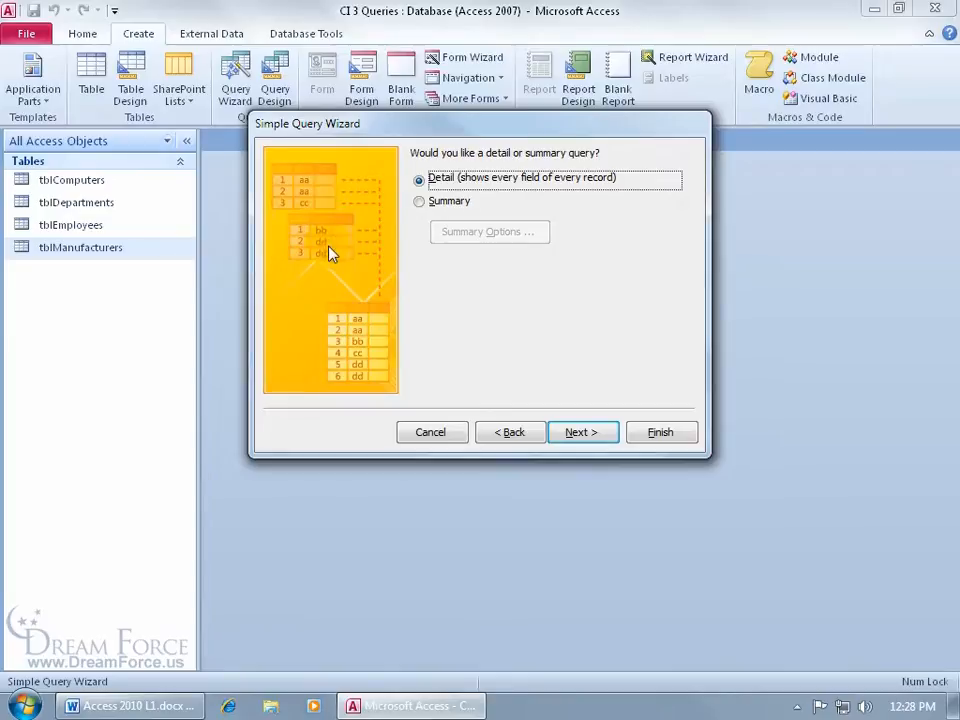
Step: Keep Detail rather than Summary and advance to the wizard's title step
click(419, 200)
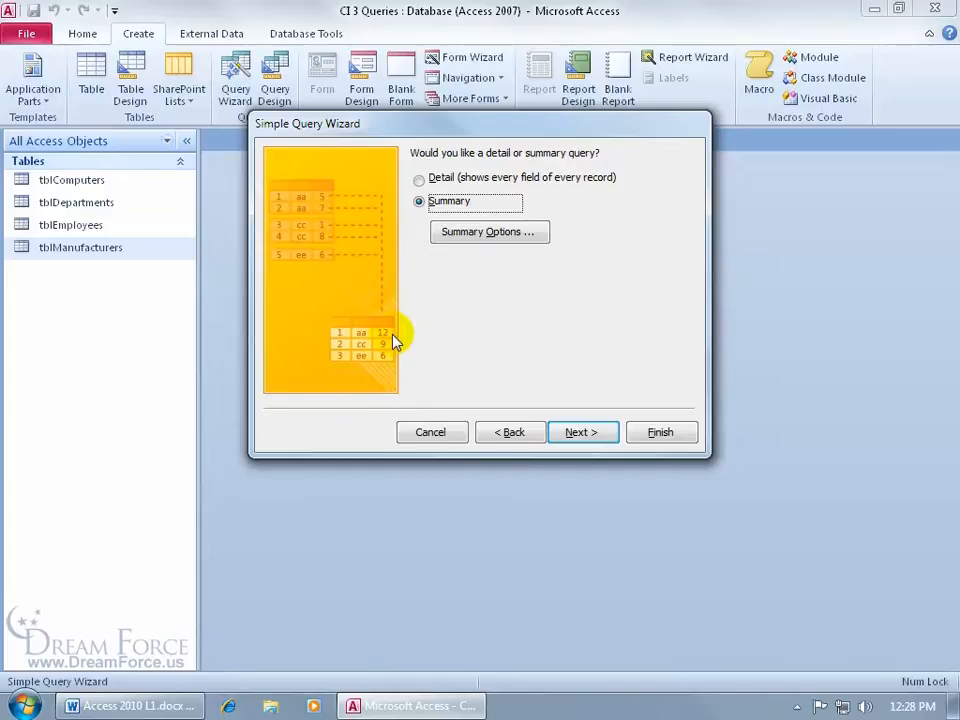
click(419, 180)
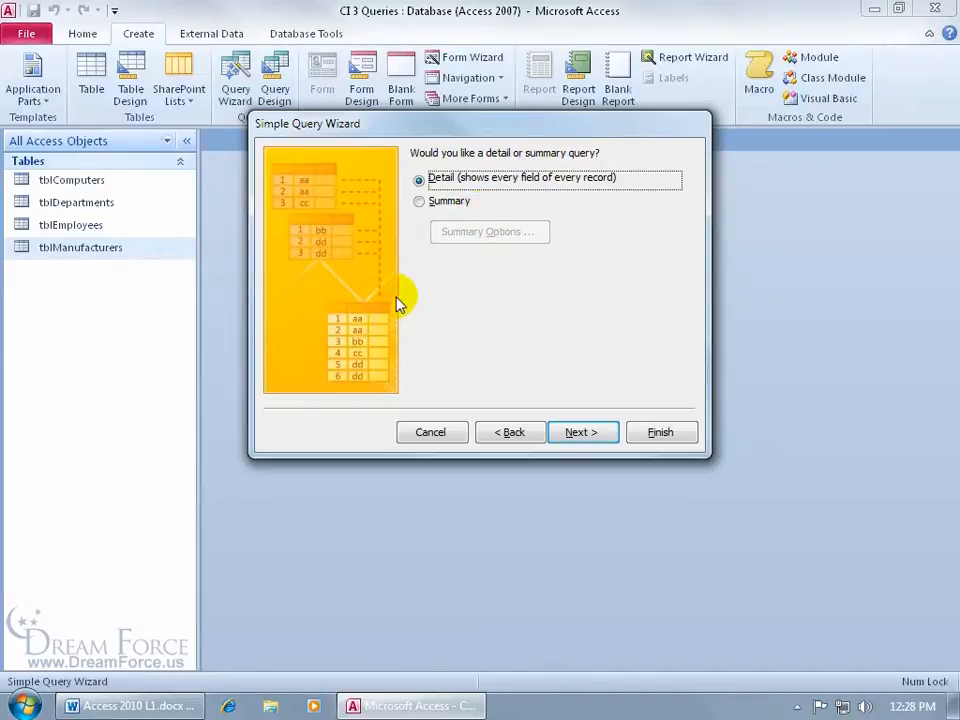
click(590, 436)
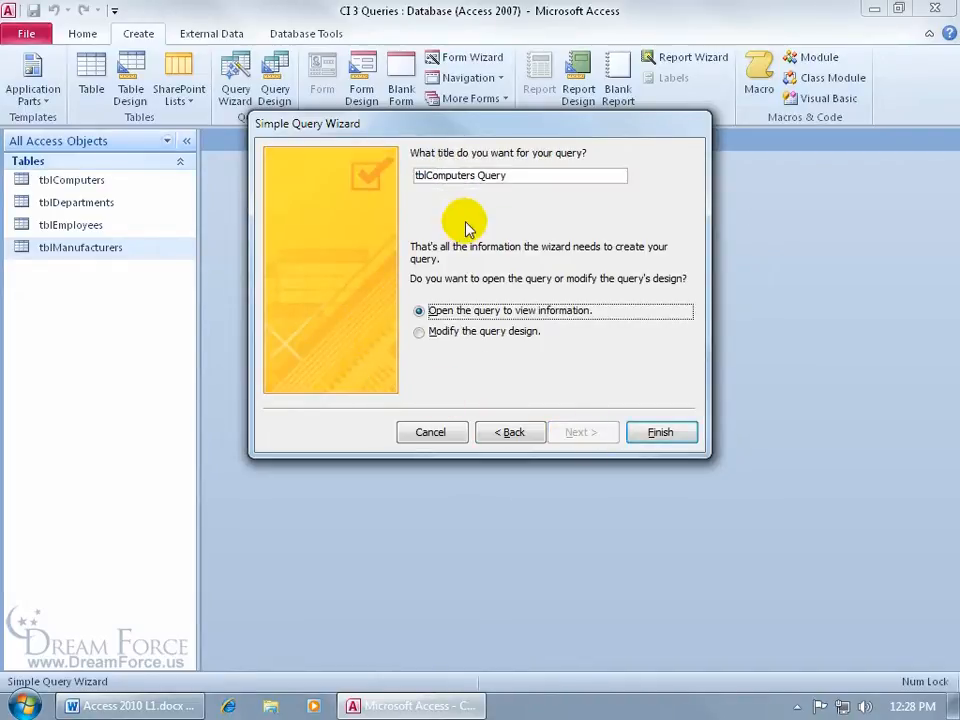
Step: Title the query qryComputers and finish to open its 24-record results
click(426, 176)
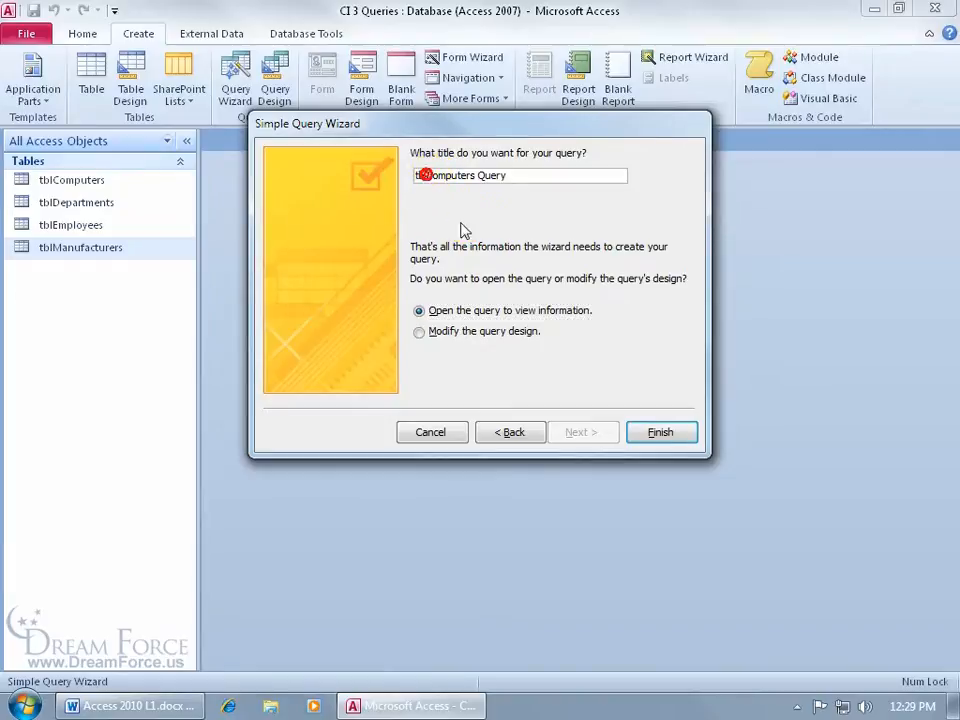
key(BackSpace)
key(BackSpace)
key(BackSpace)
text(qry)
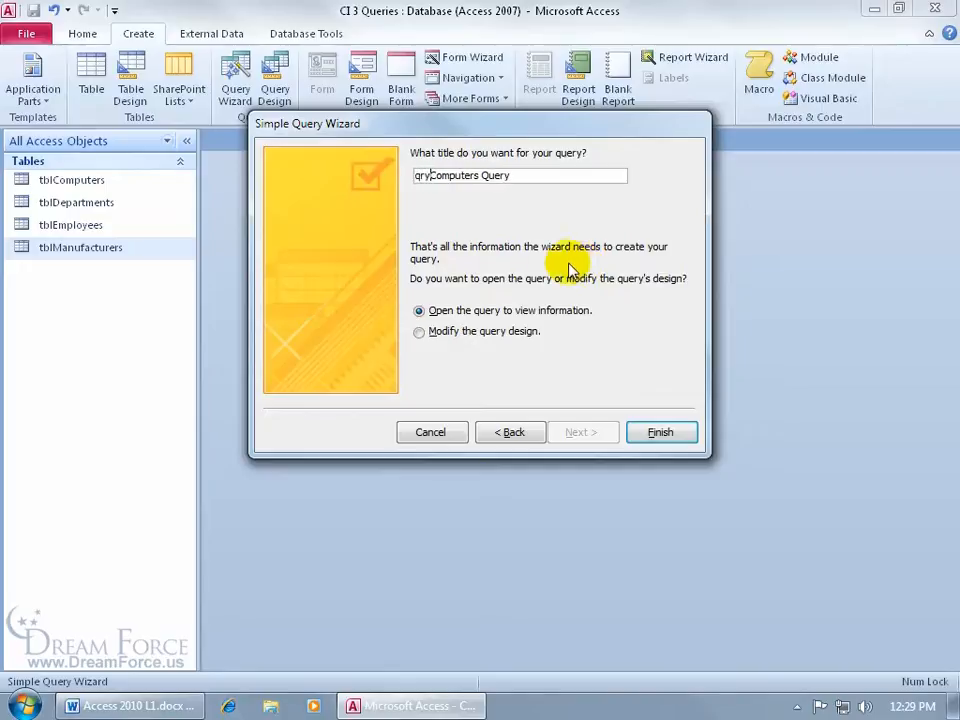
double_click(495, 176)
key(BackSpace)
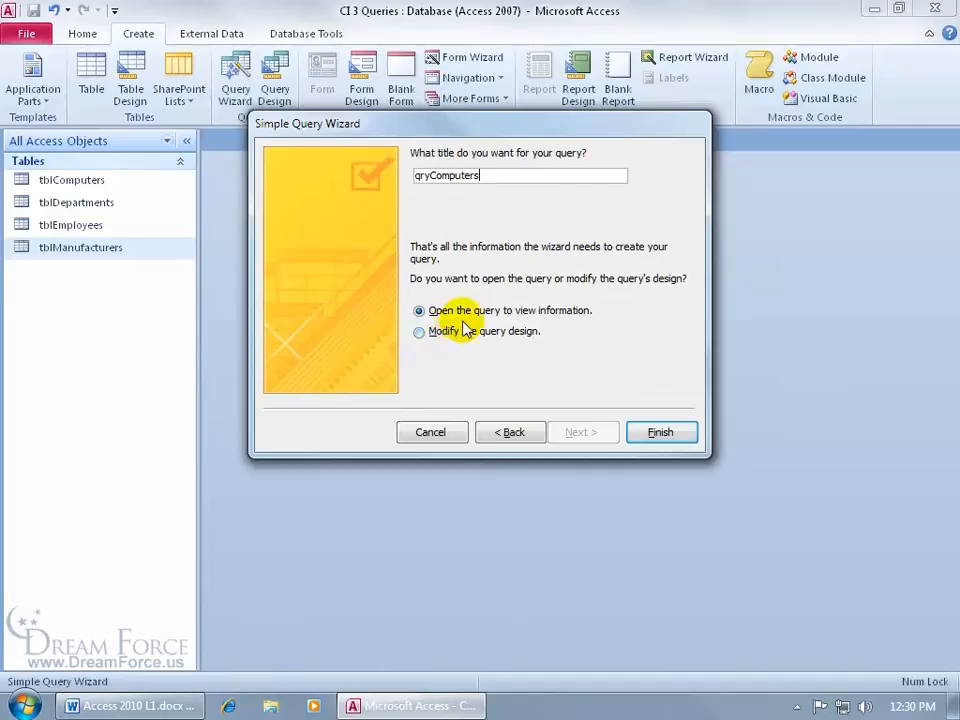
click(658, 433)
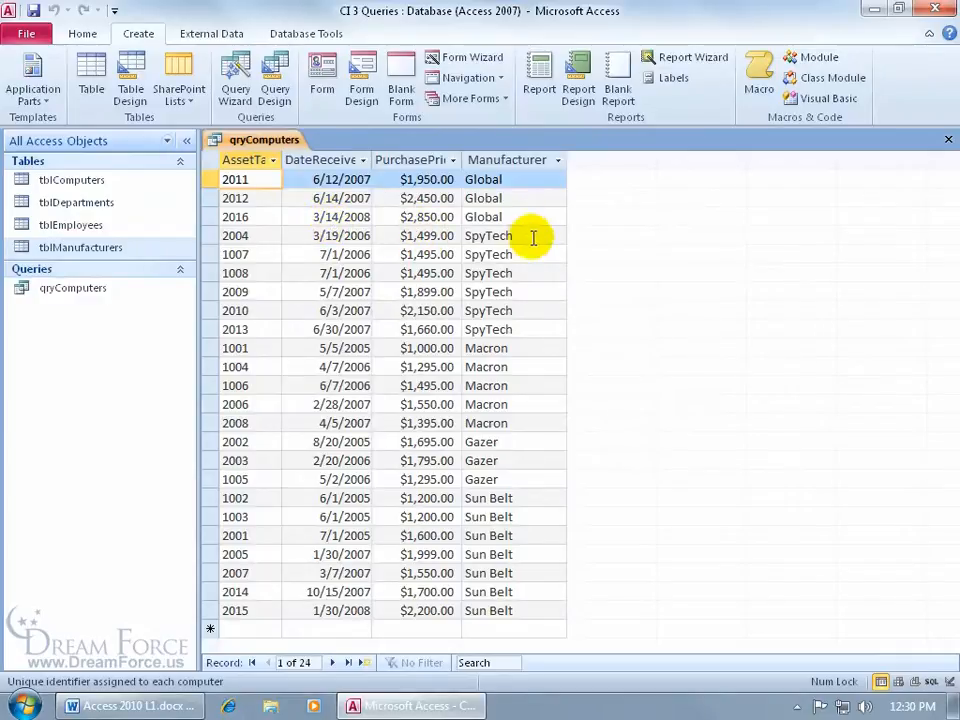
Step: Open tblComputers in Datasheet view beside the qryComputers results
click(518, 179)
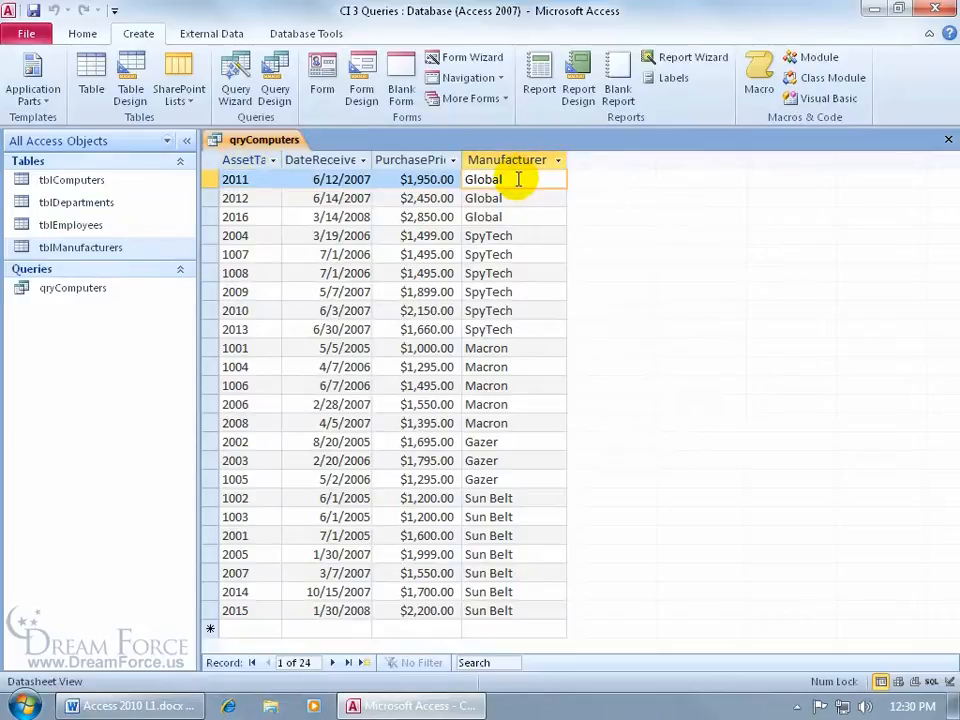
click(165, 180)
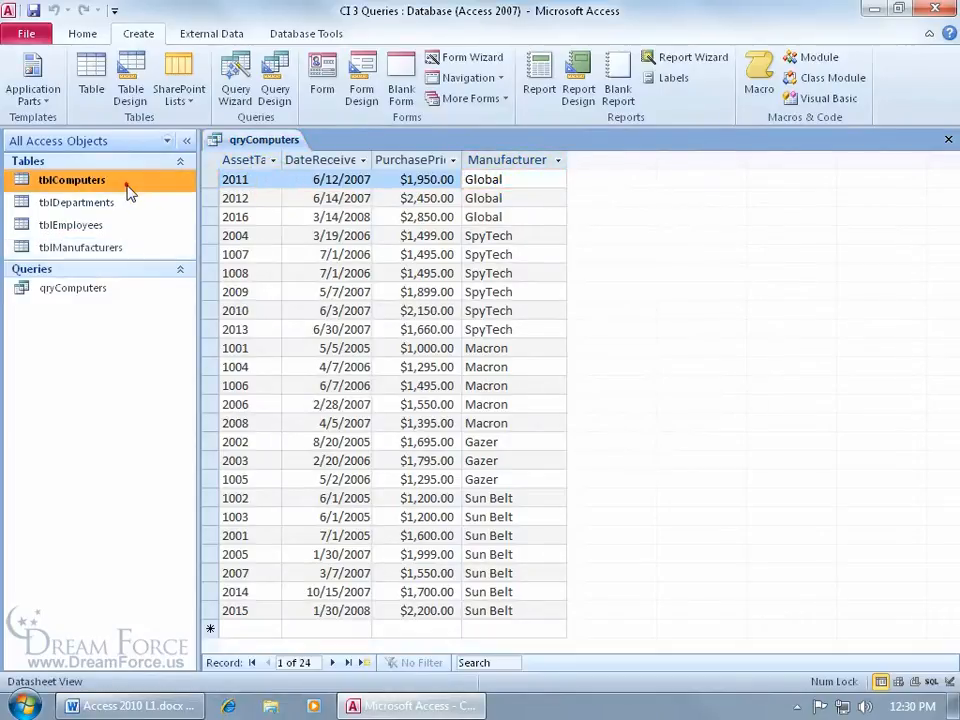
double_click(68, 181)
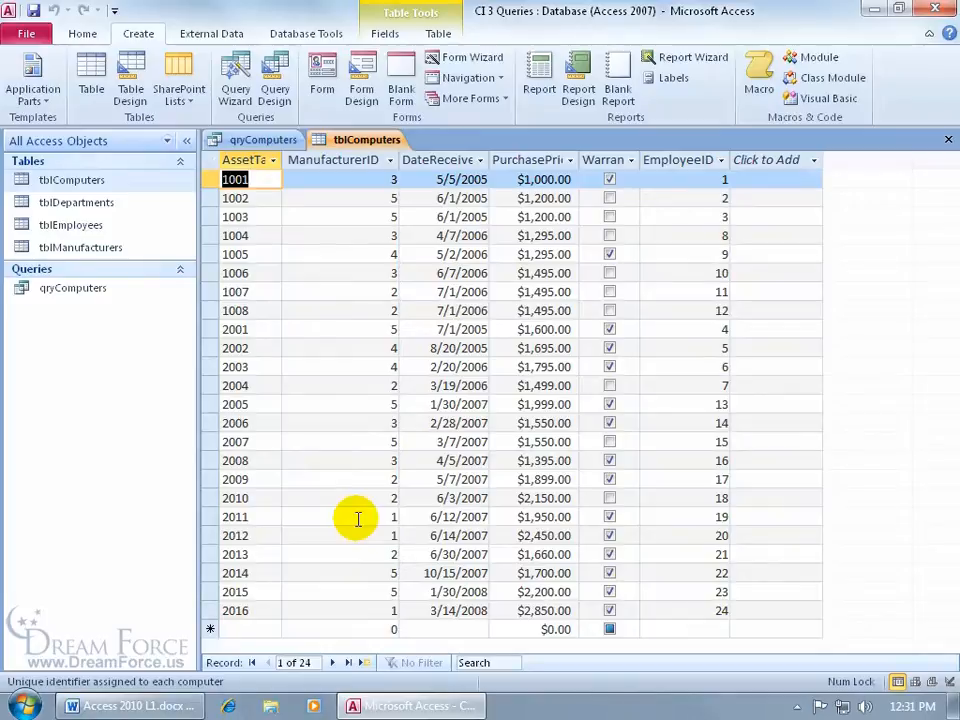
Step: Open tblManufacturers and compare both tables against the qryComputers results before returning to them
double_click(107, 247)
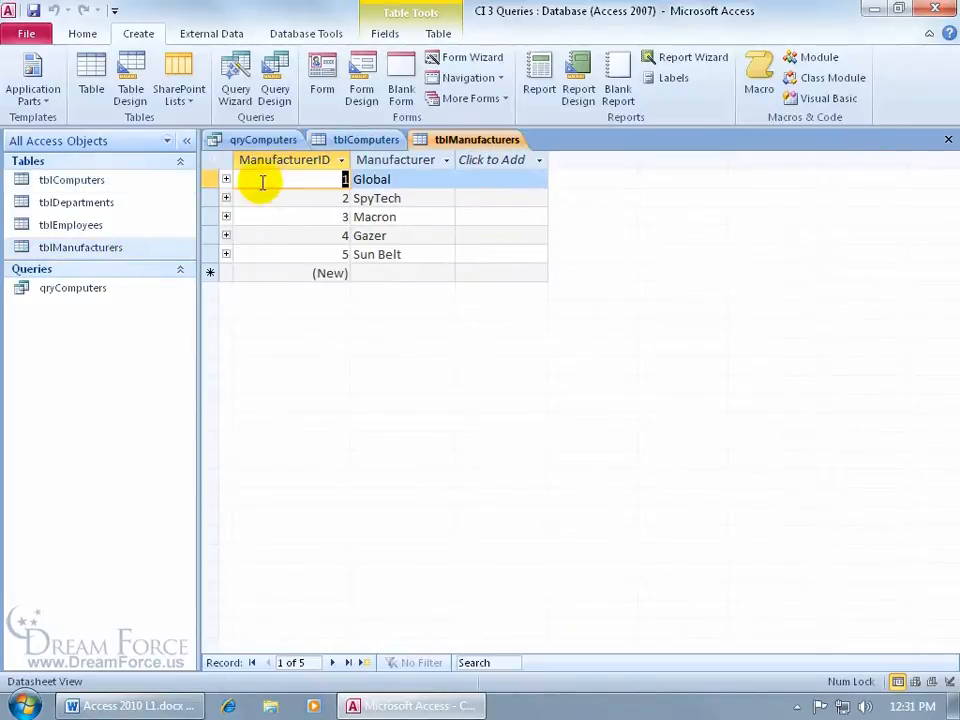
click(287, 141)
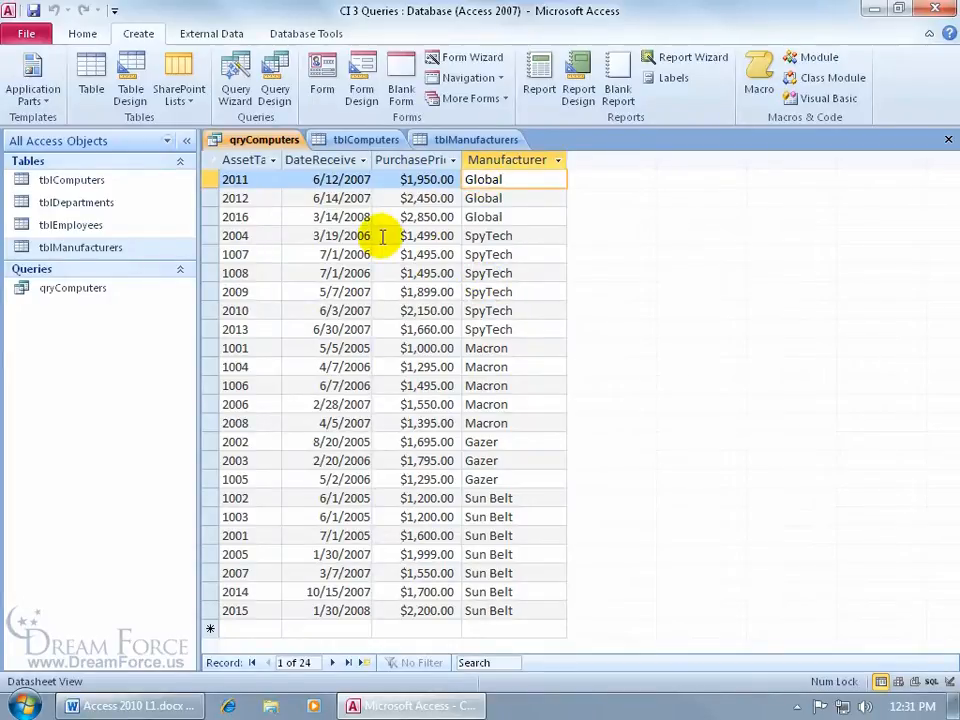
click(349, 140)
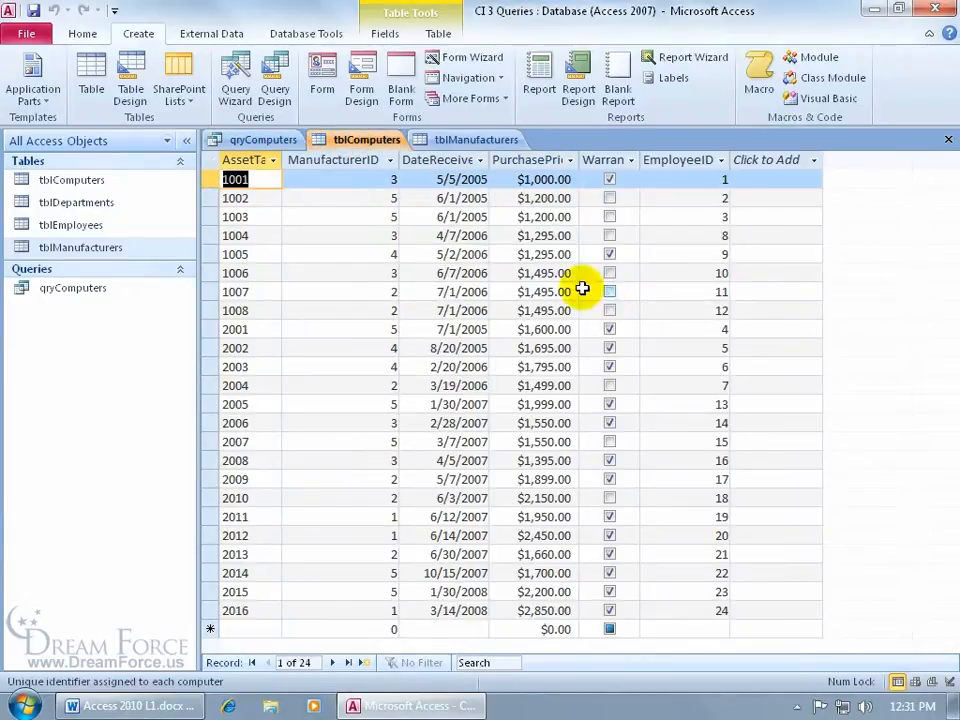
click(255, 140)
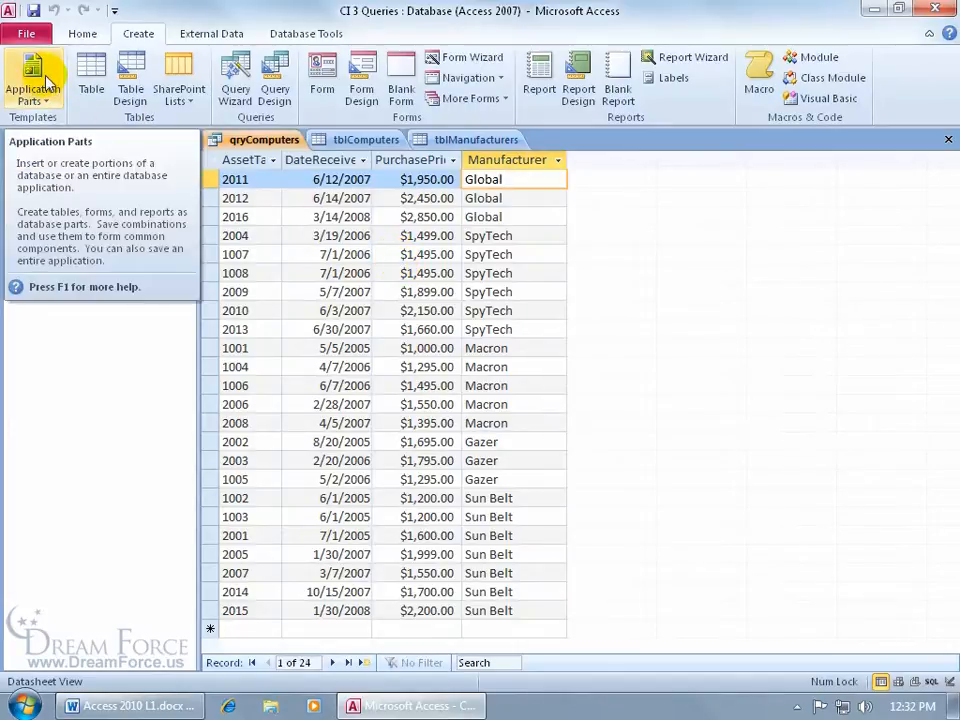
click(84, 36)
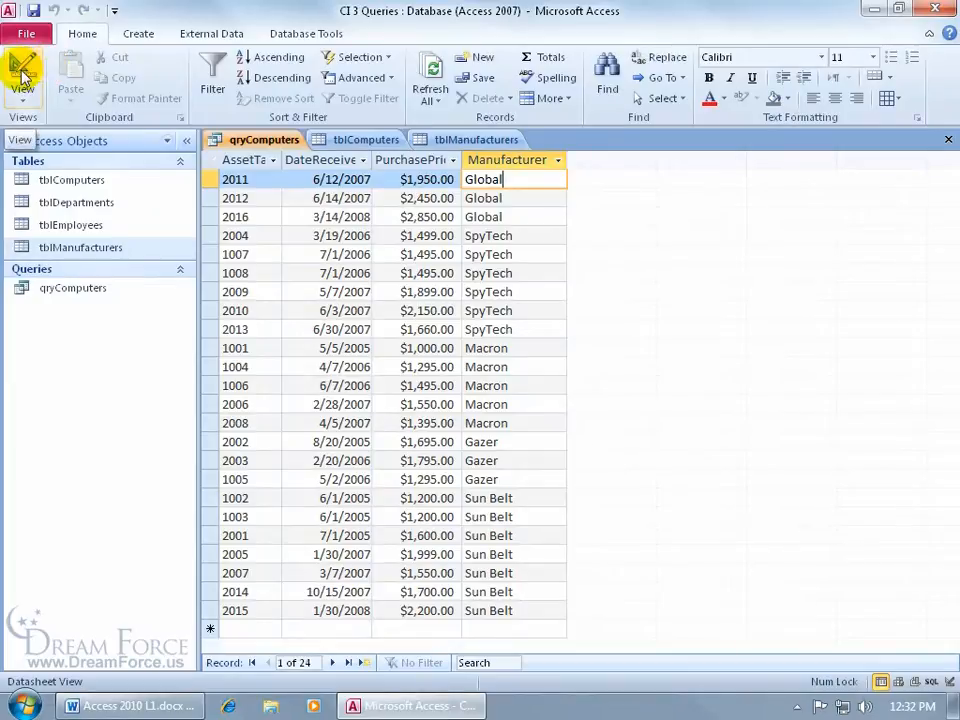
Step: Show qryComputers in Design View and lengthen the tblComputers field list to reveal all fields
right_click(237, 147)
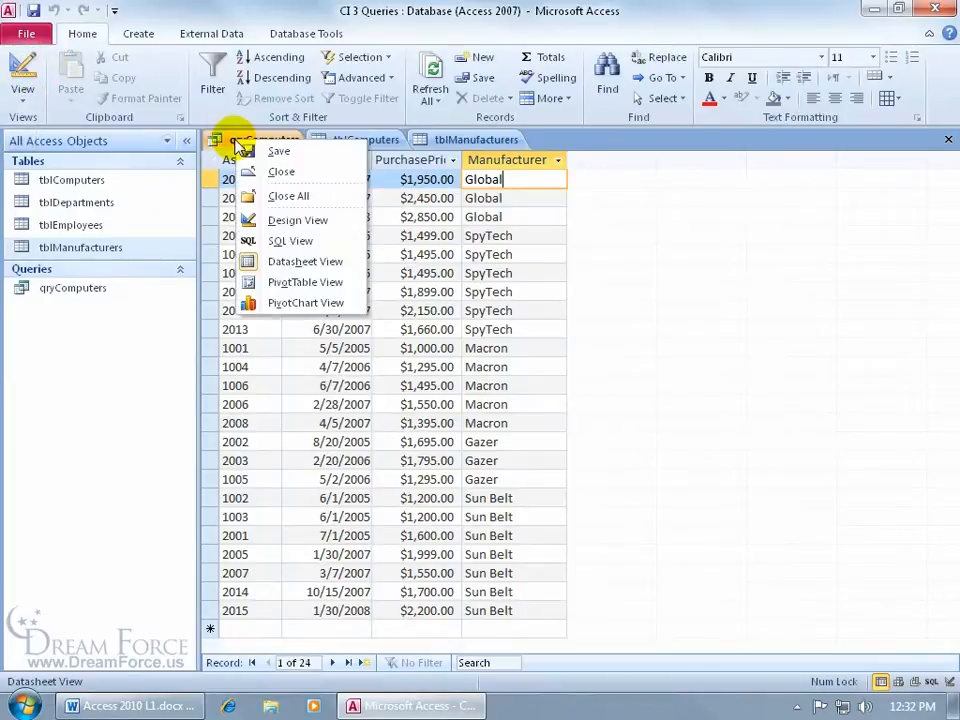
click(262, 220)
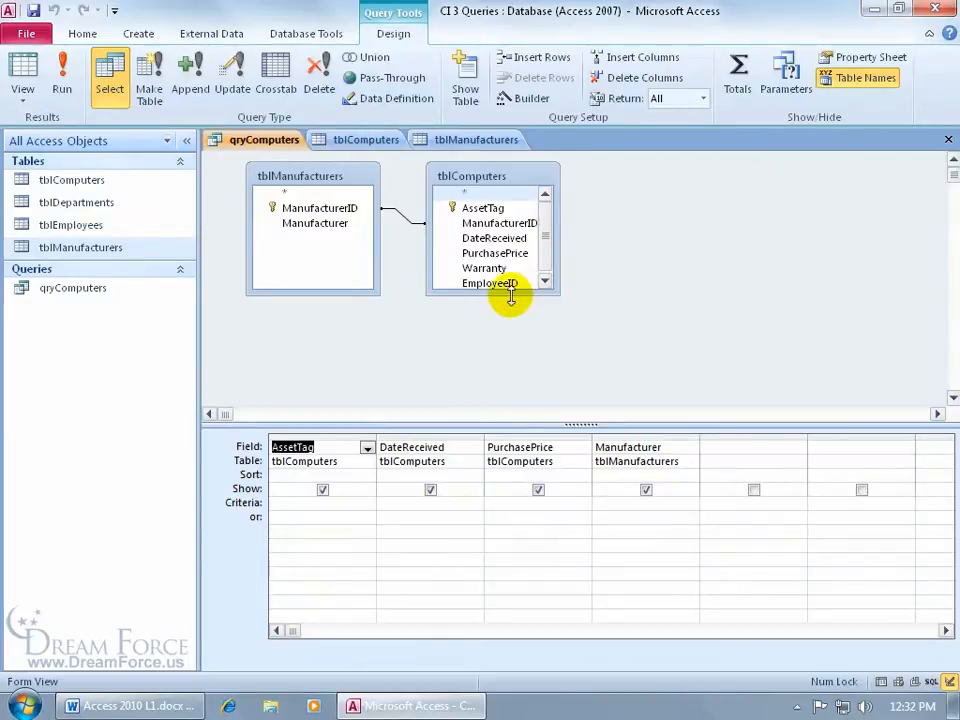
drag(510, 296, 511, 313)
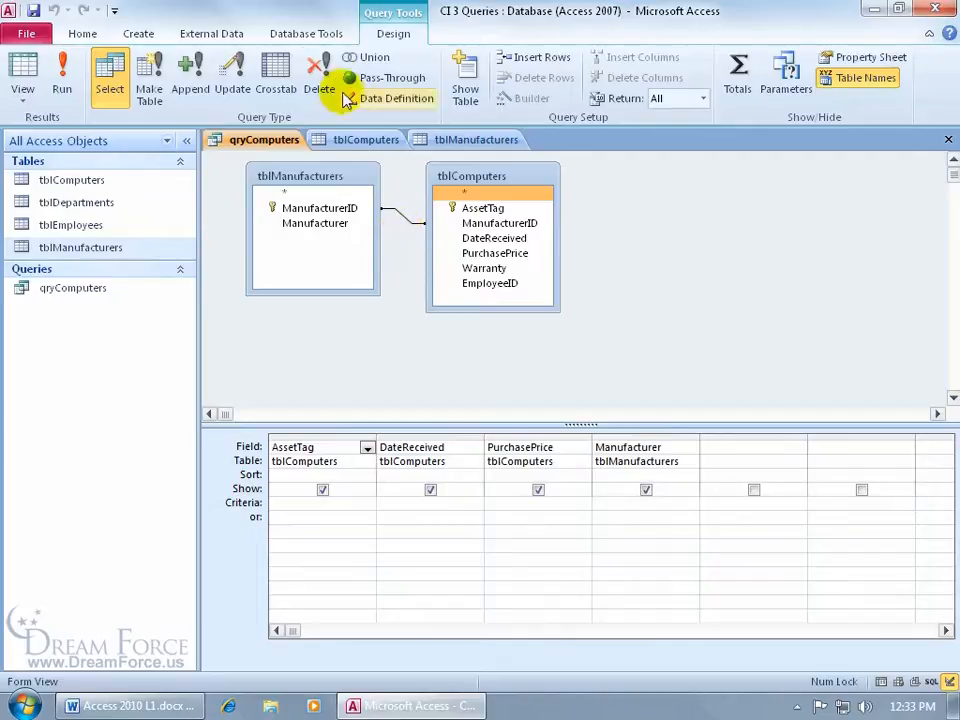
Step: Review the table relationships diagram, close it, and run the query to view its results
click(310, 34)
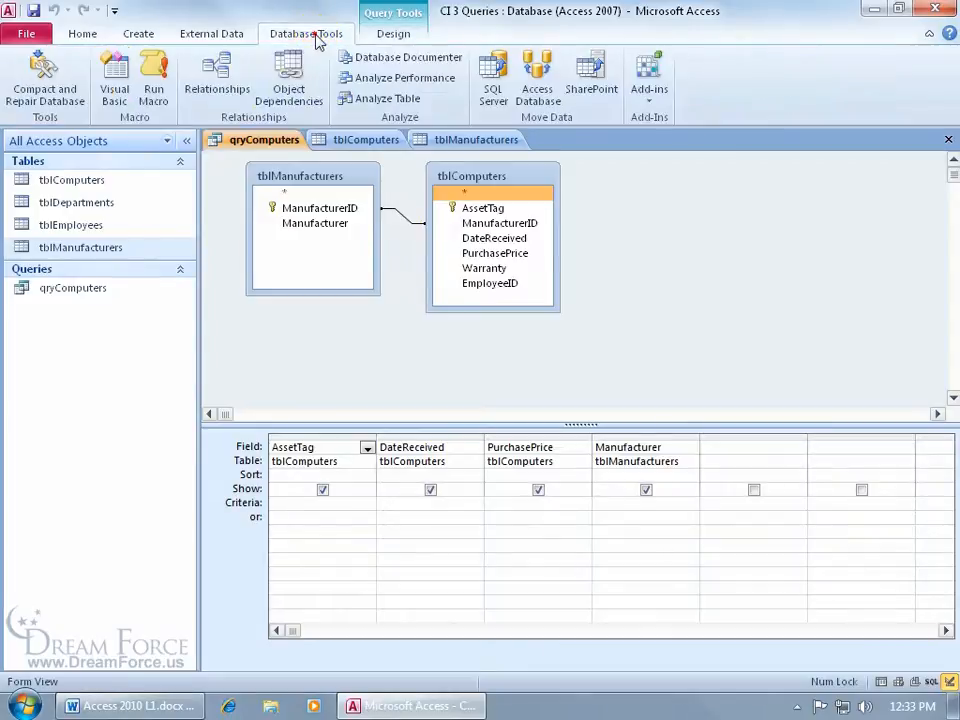
click(218, 70)
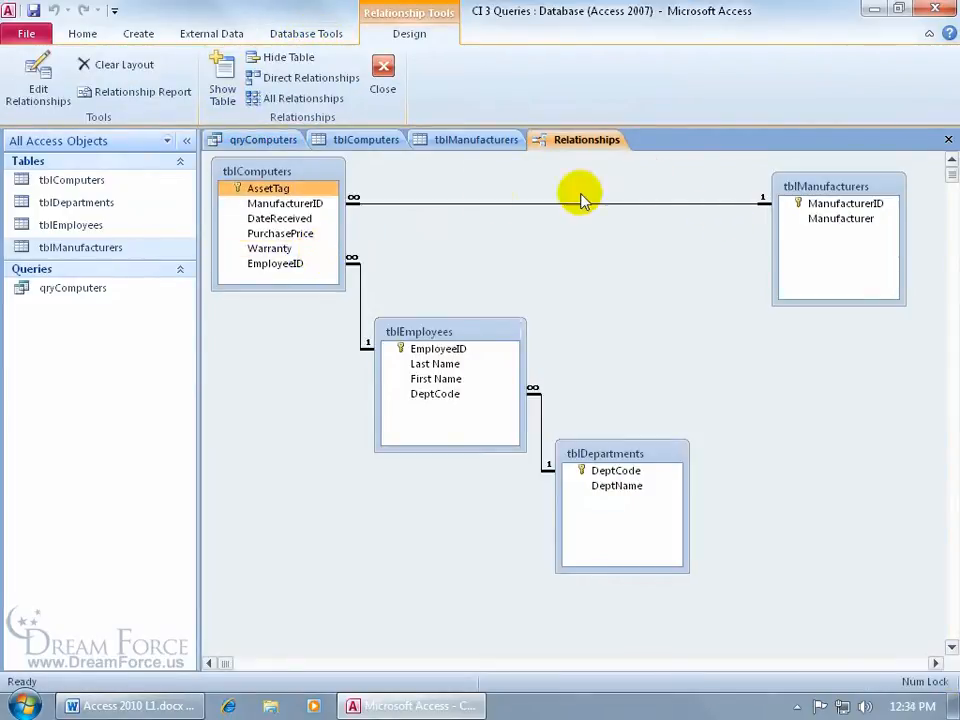
click(385, 66)
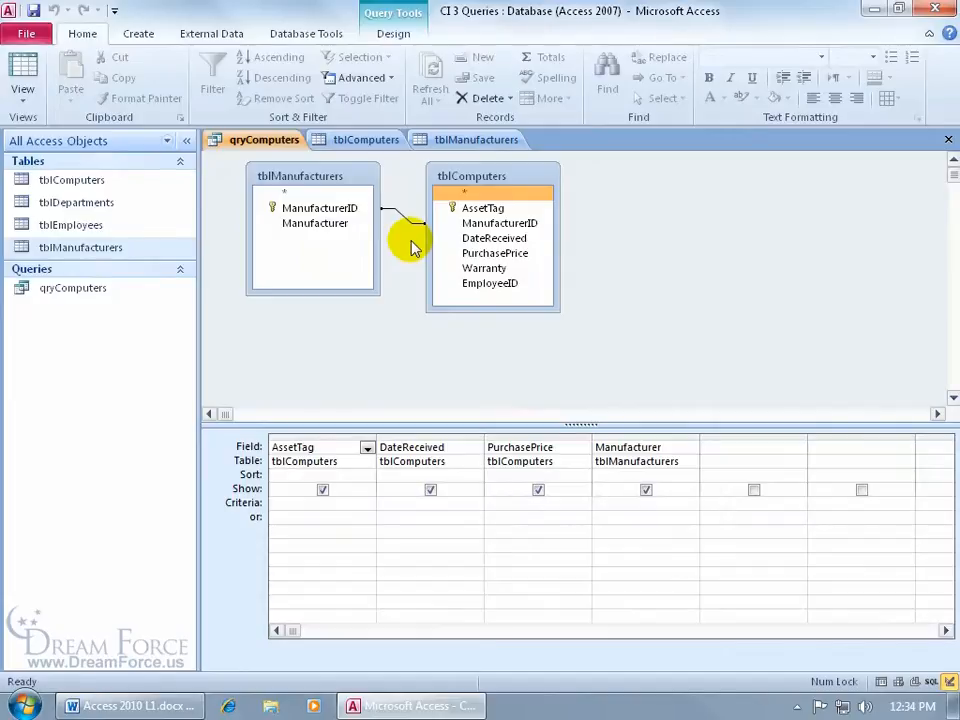
click(24, 68)
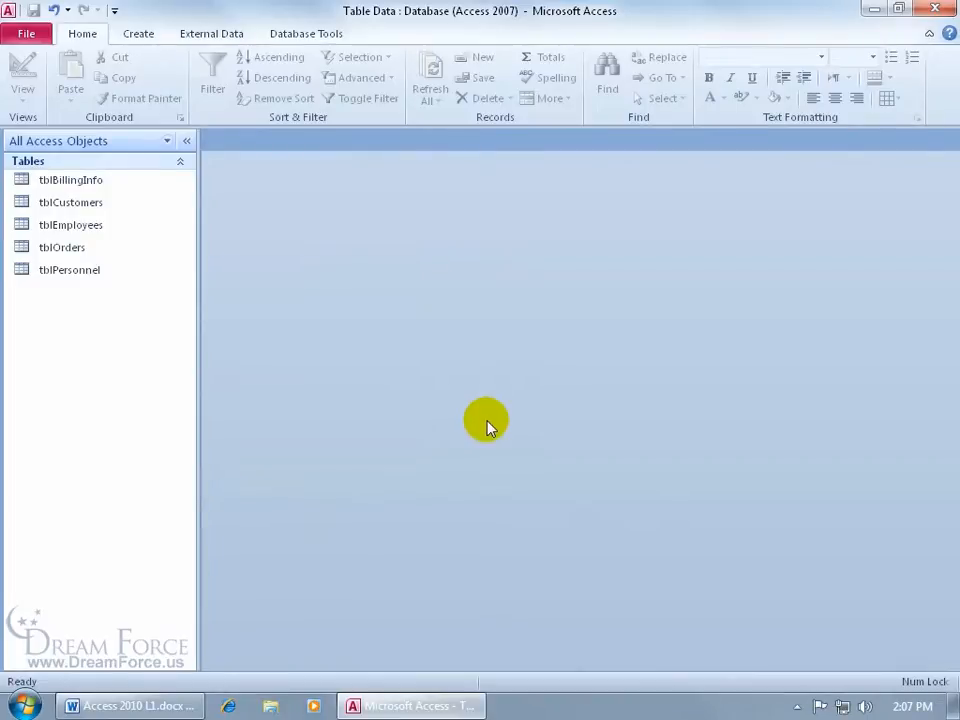
Step: Create a new query design with tblEmployees added twice, as tblEmployees and tblEmployees_1
click(138, 34)
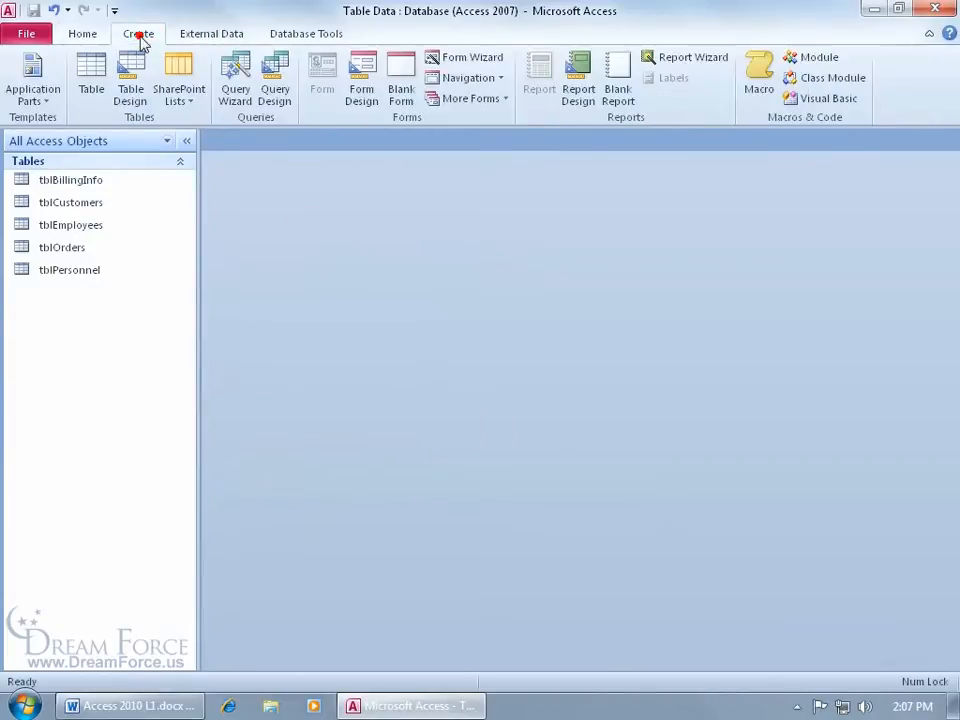
click(276, 104)
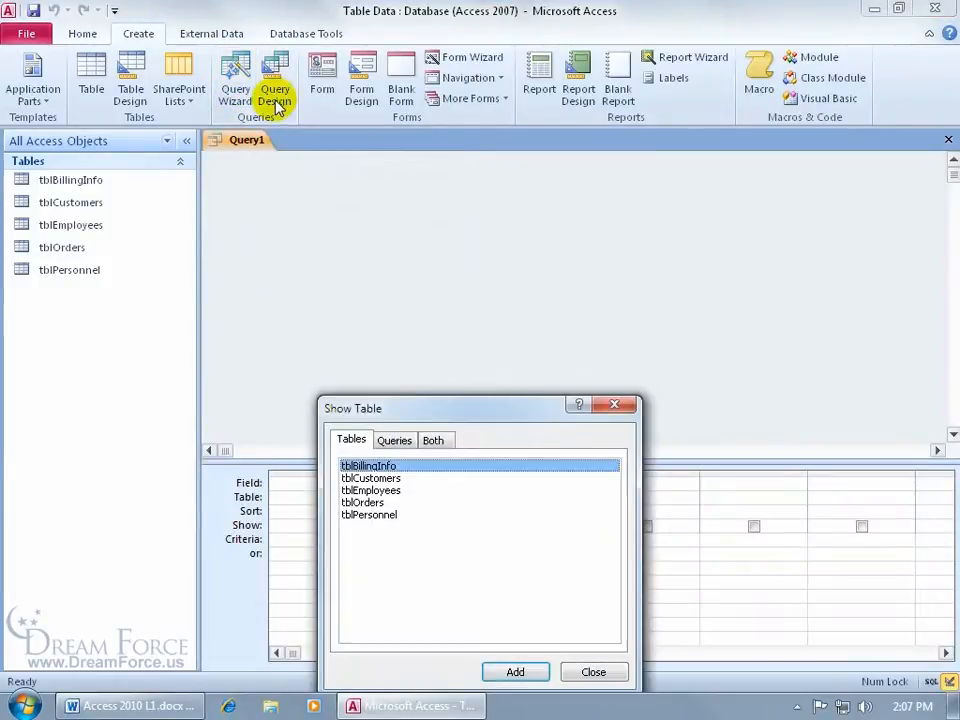
drag(448, 412, 489, 268)
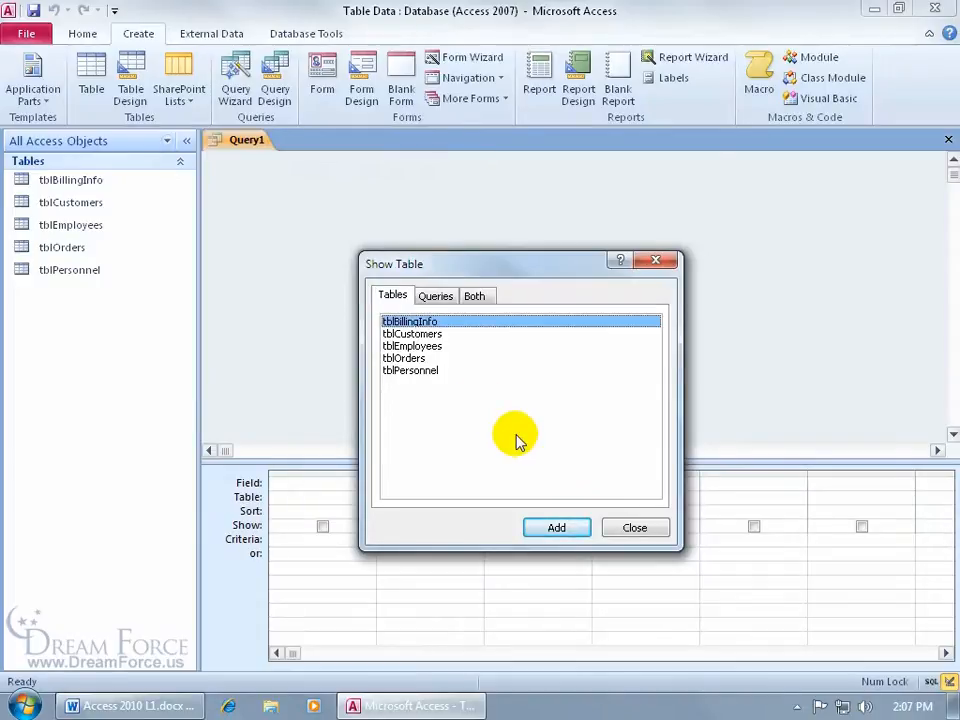
click(425, 346)
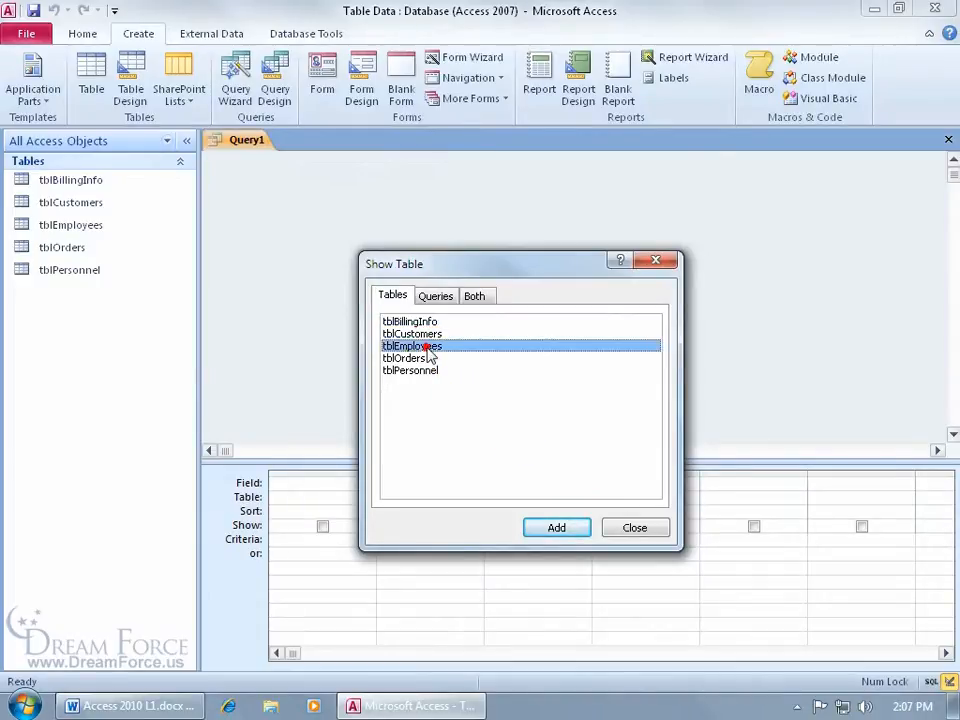
click(553, 528)
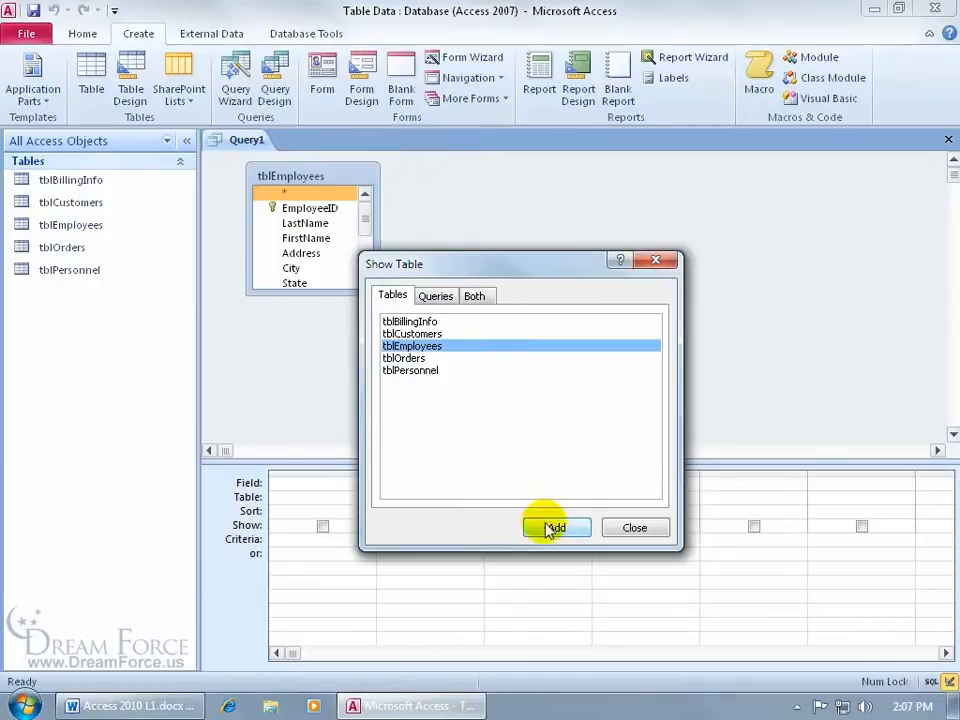
double_click(427, 346)
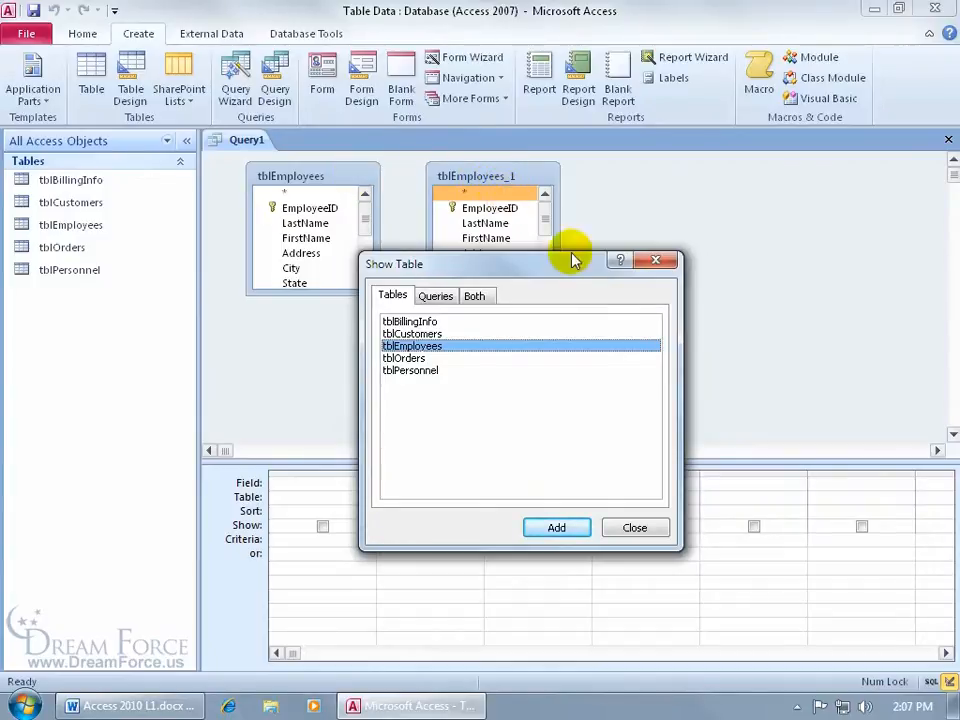
click(651, 262)
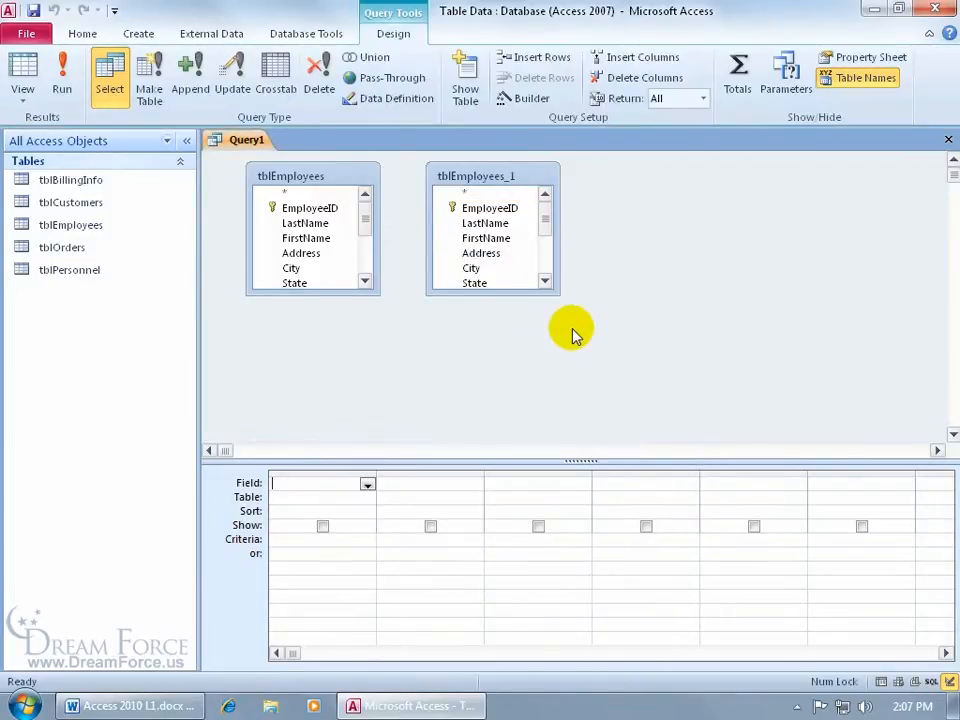
right_click(497, 183)
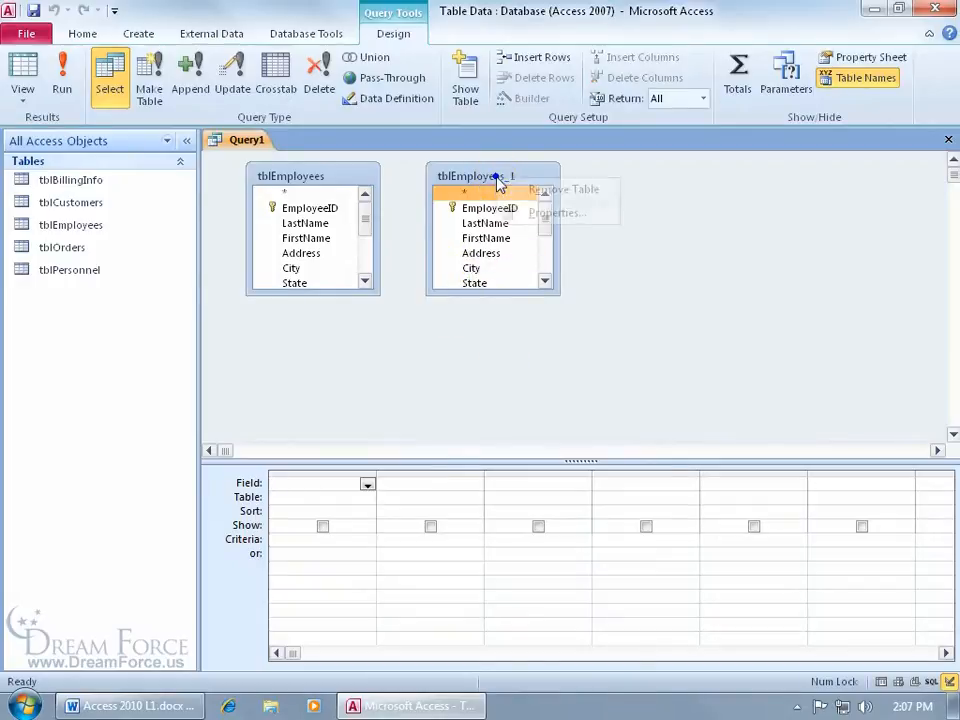
click(467, 182)
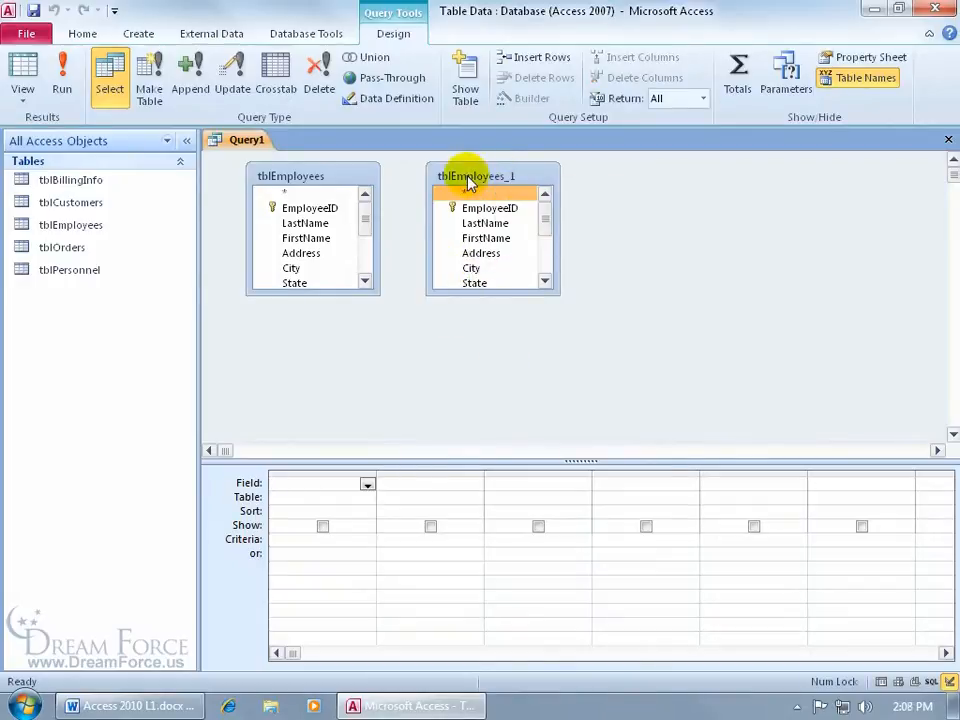
Step: Remove both tblEmployees_1 and tblEmployees field lists from the query design
key(Delete)
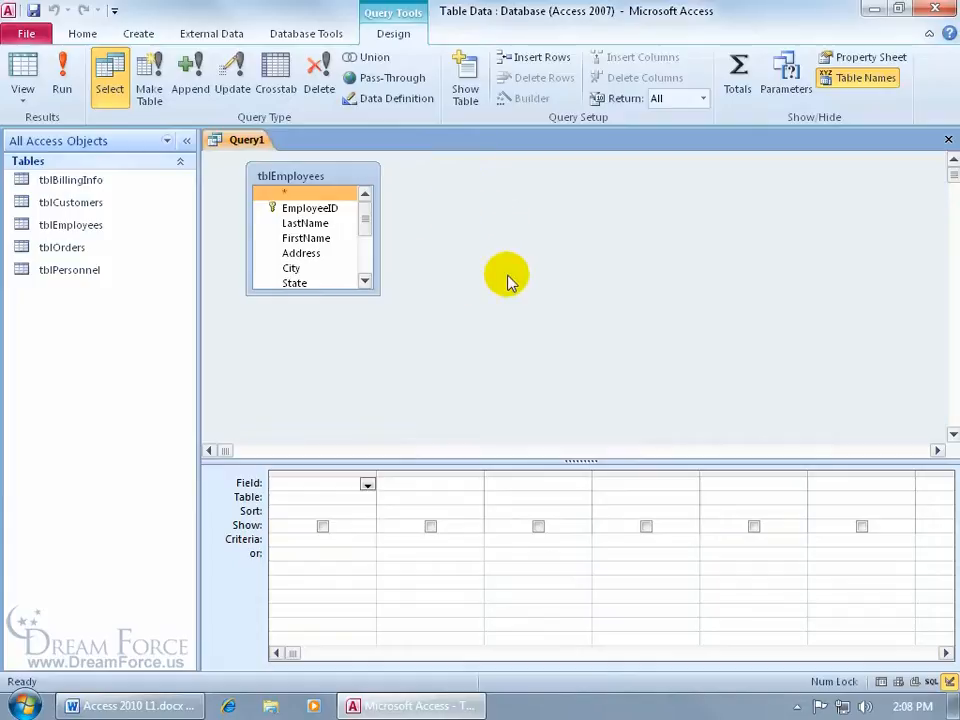
right_click(345, 178)
click(354, 189)
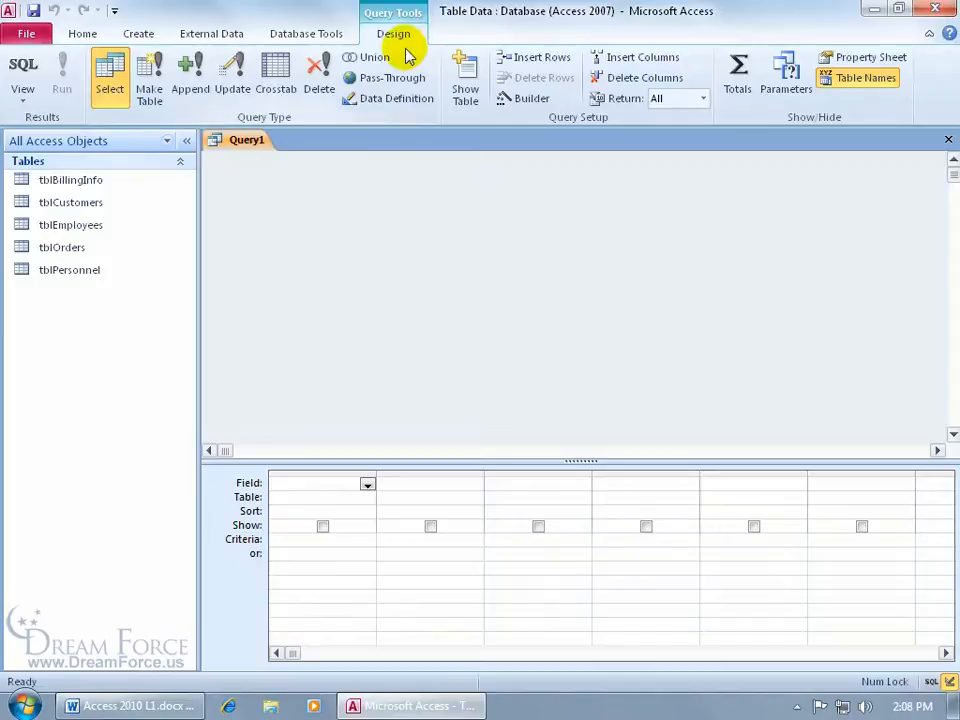
Step: Add a single tblEmployees table back to the query through Show Table
click(467, 96)
click(613, 406)
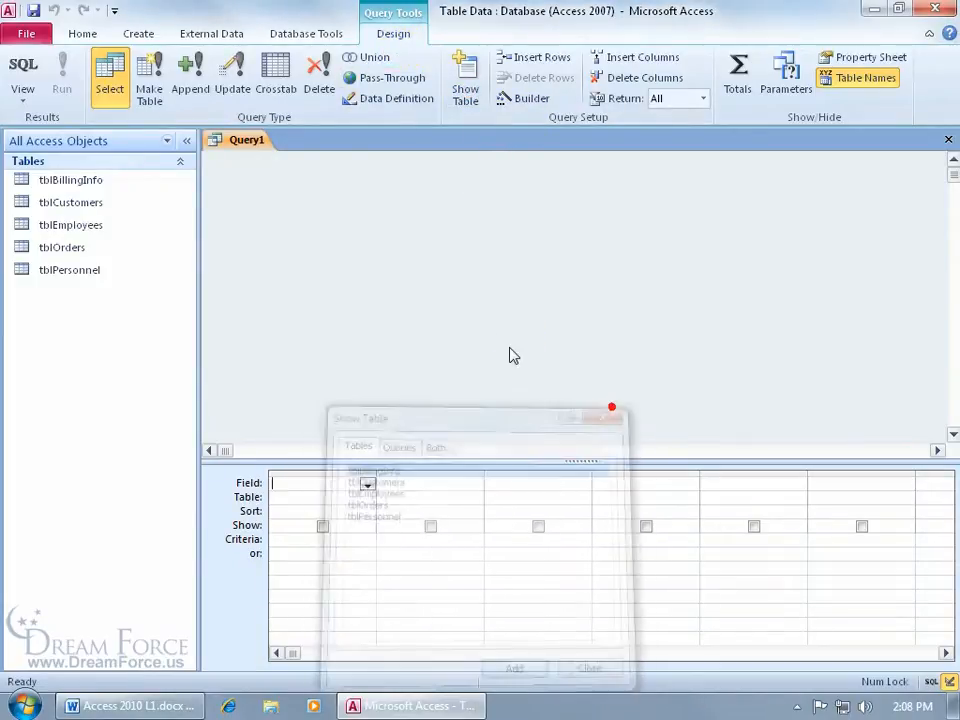
right_click(493, 253)
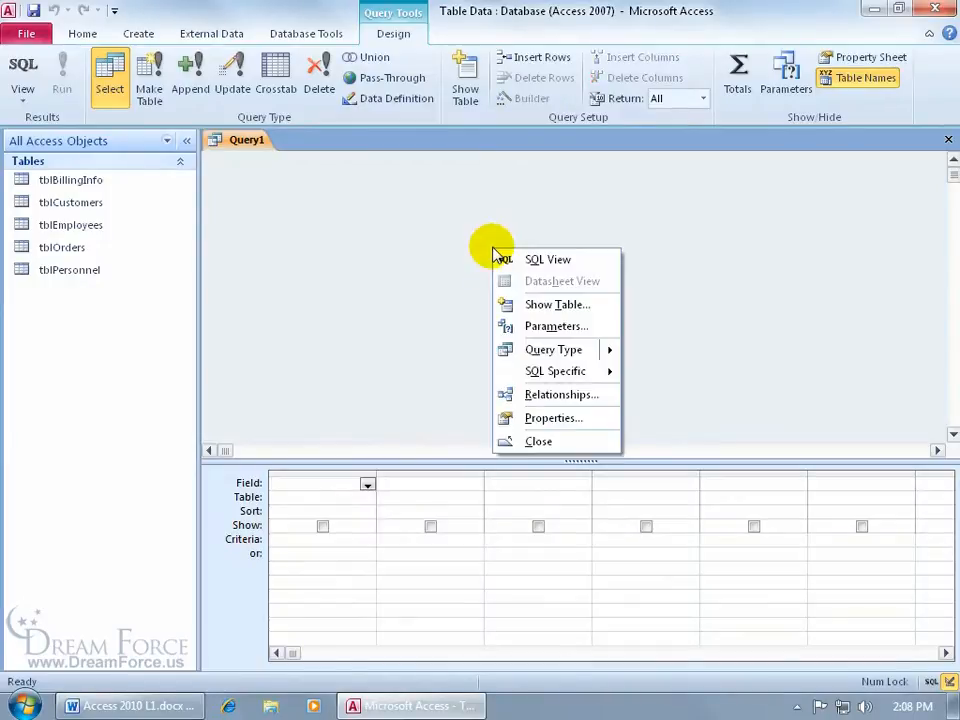
click(527, 304)
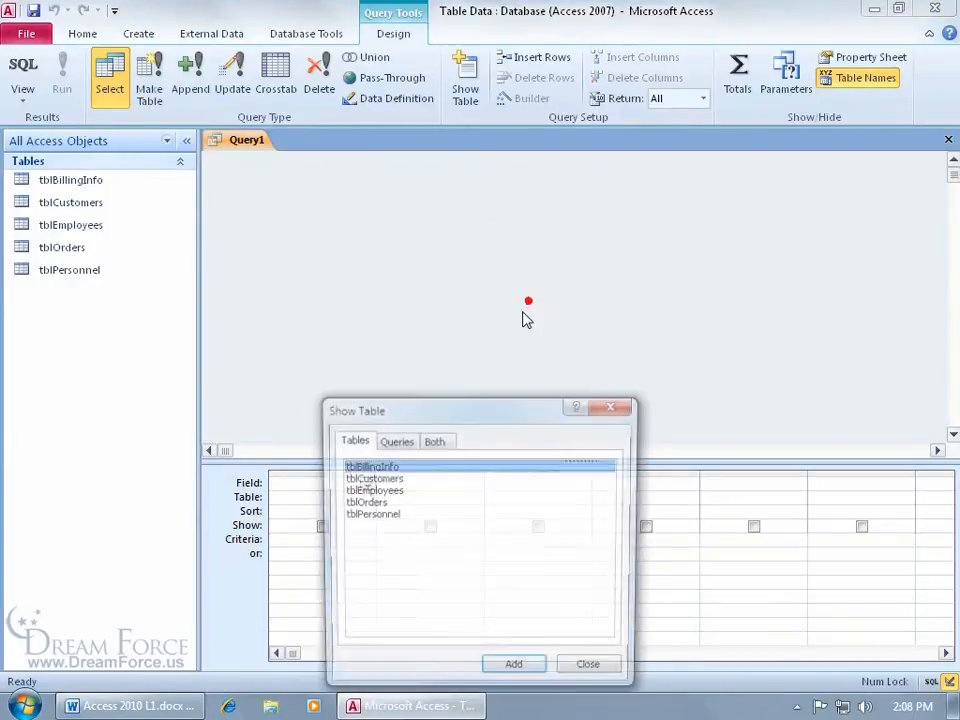
double_click(370, 490)
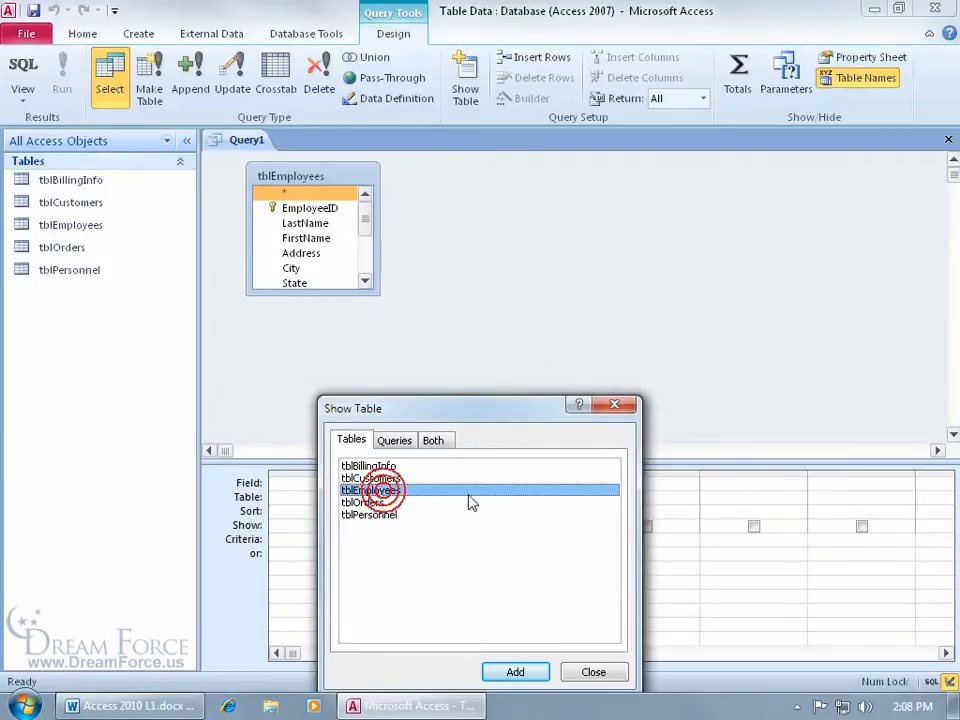
click(613, 405)
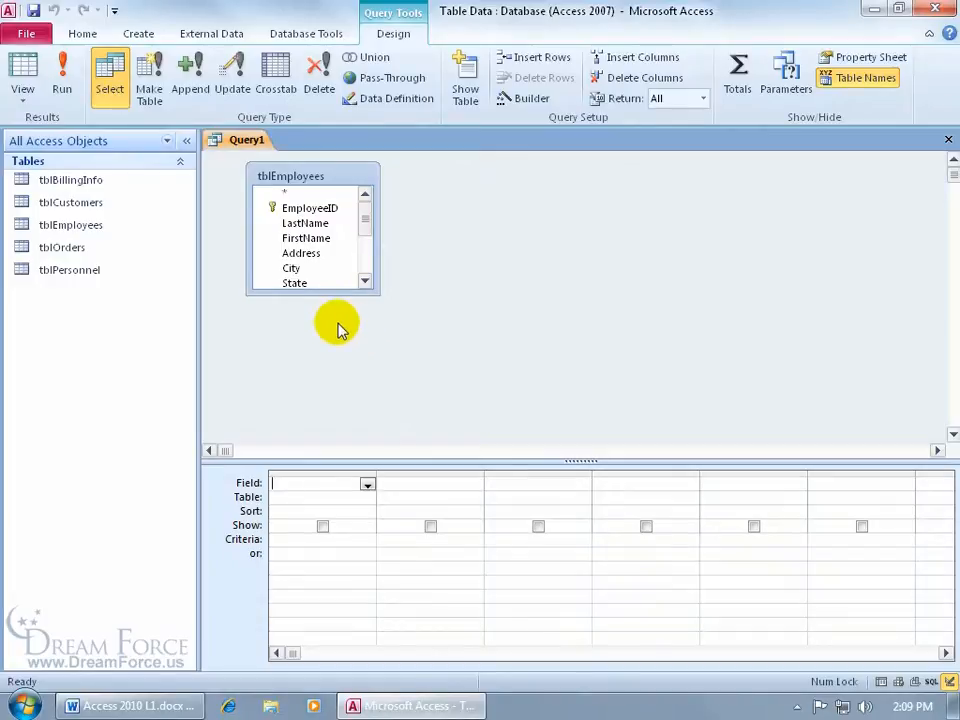
Step: Resize the tblEmployees field list to show all fields through HourlyRate and enlarge the table pane
click(366, 281)
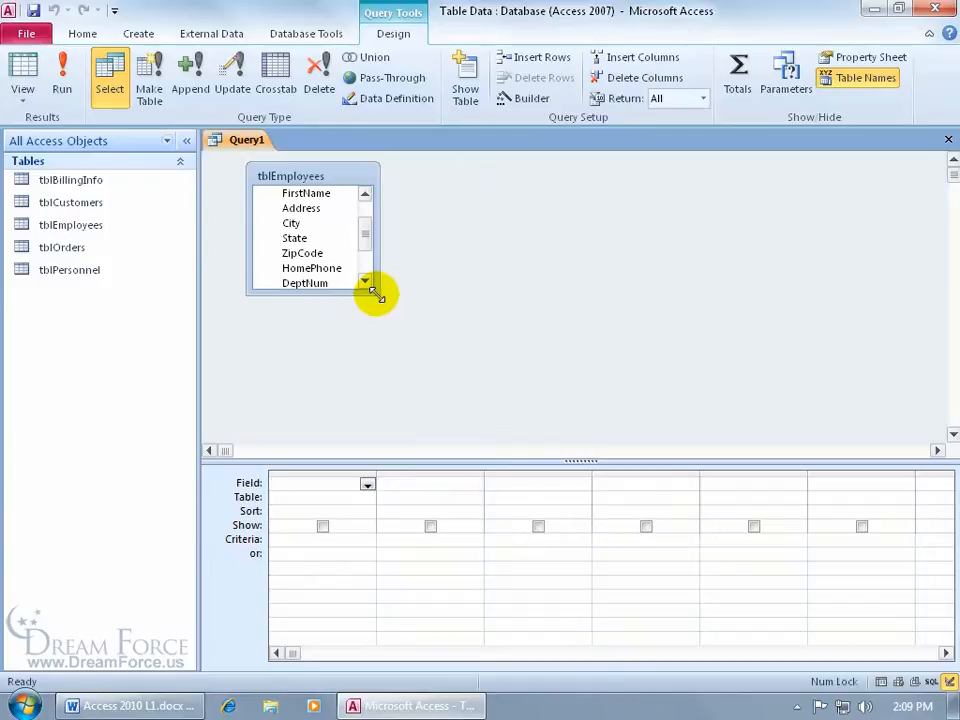
drag(376, 292, 377, 408)
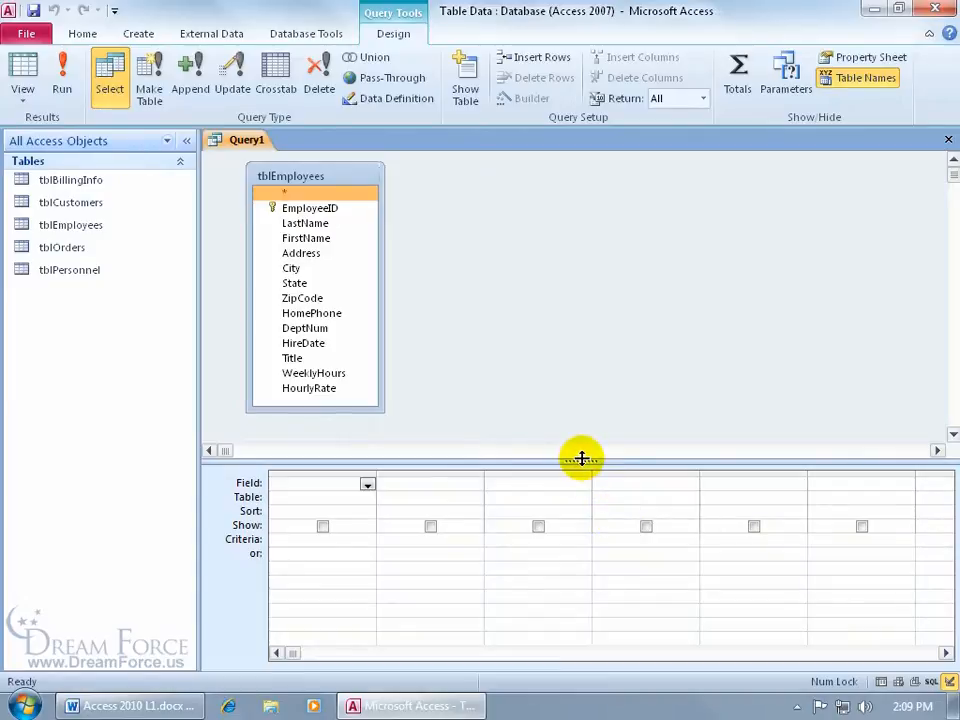
drag(584, 444, 584, 447)
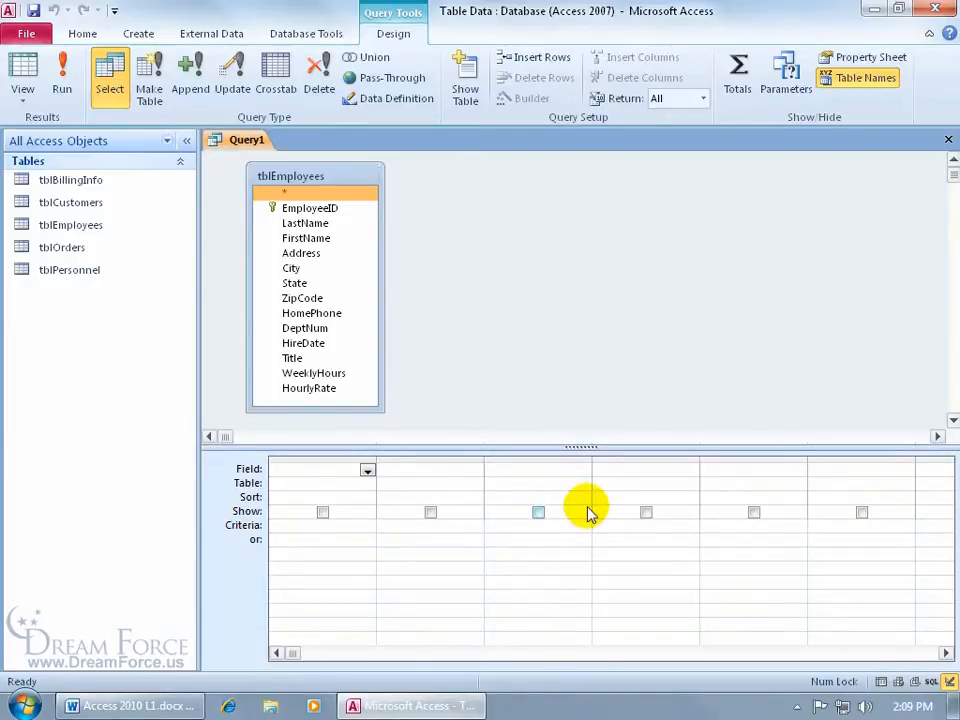
click(22, 88)
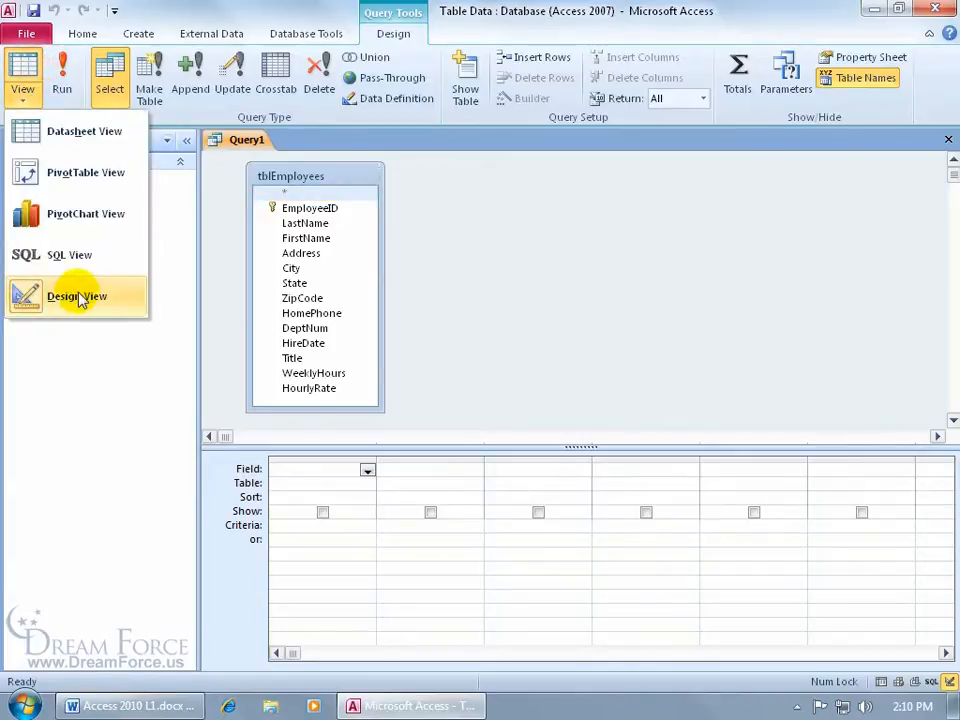
click(488, 254)
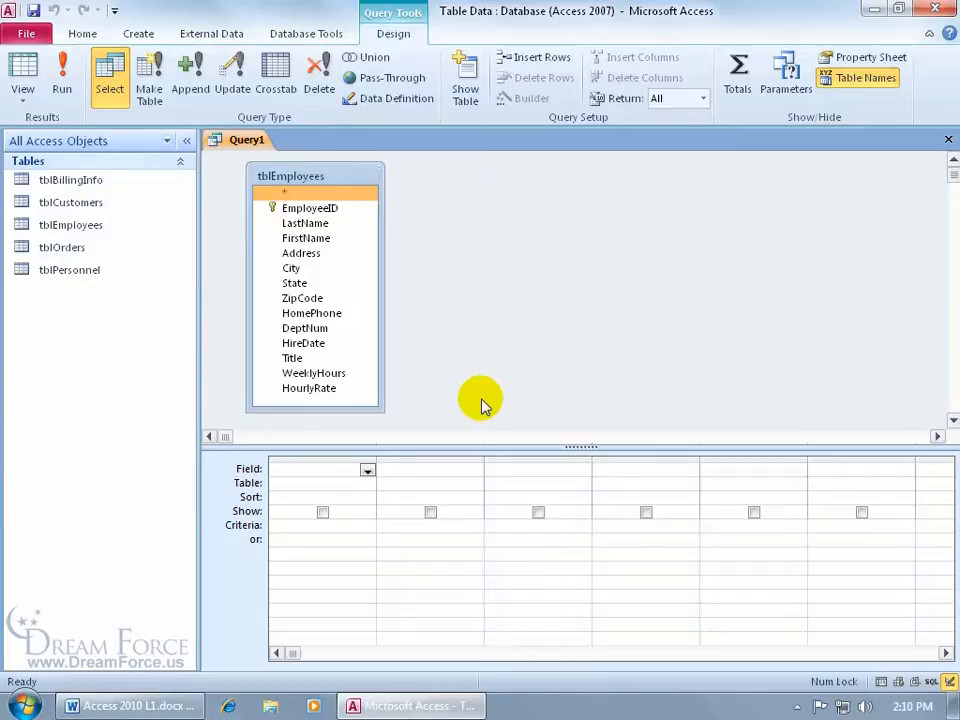
Step: Place LastName, FirstName, WeeklyHours and HourlyRate in query columns 1 through 4
double_click(318, 222)
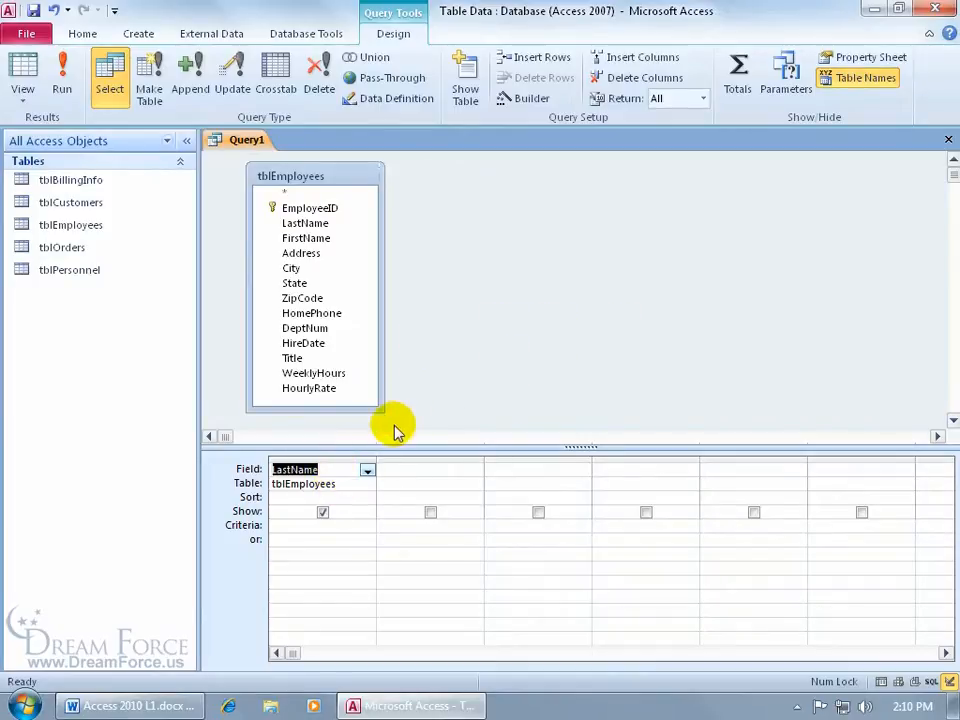
drag(318, 238, 433, 472)
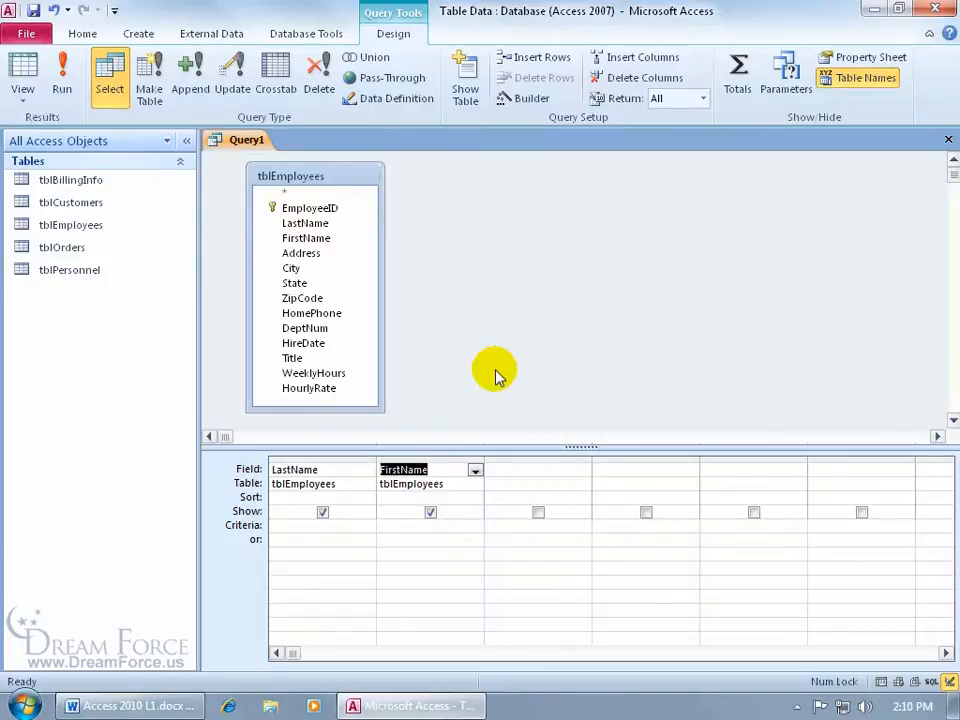
click(556, 470)
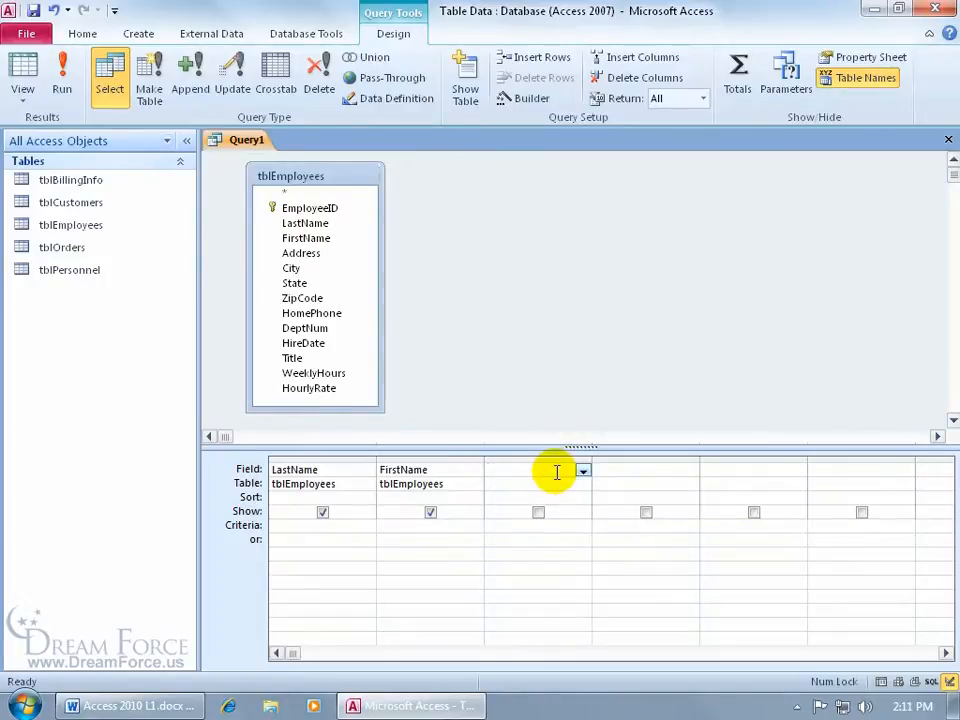
click(582, 469)
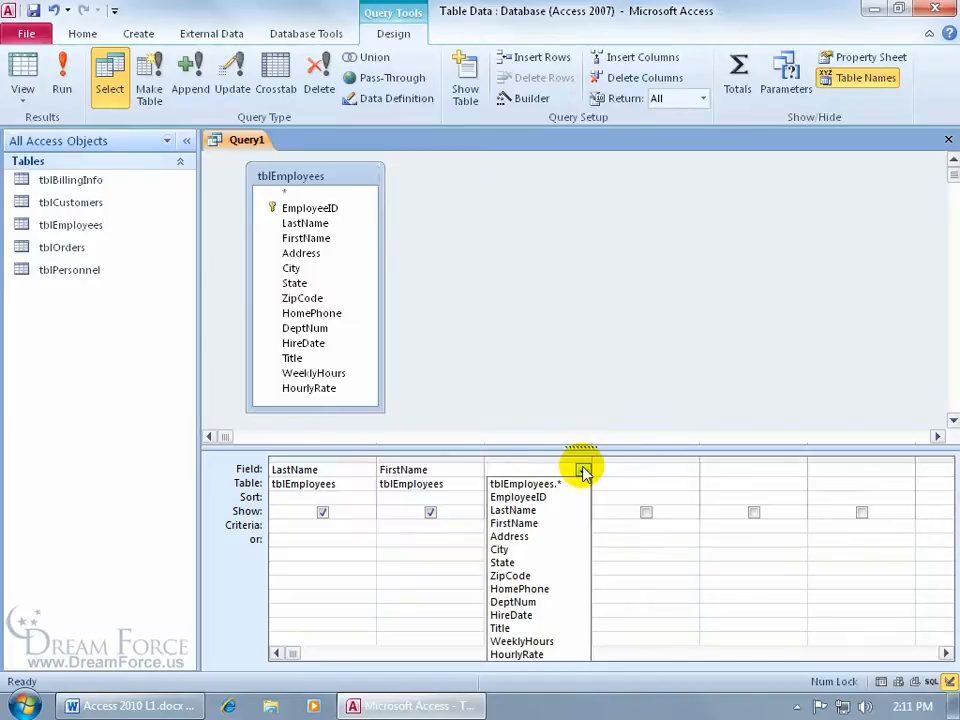
click(566, 640)
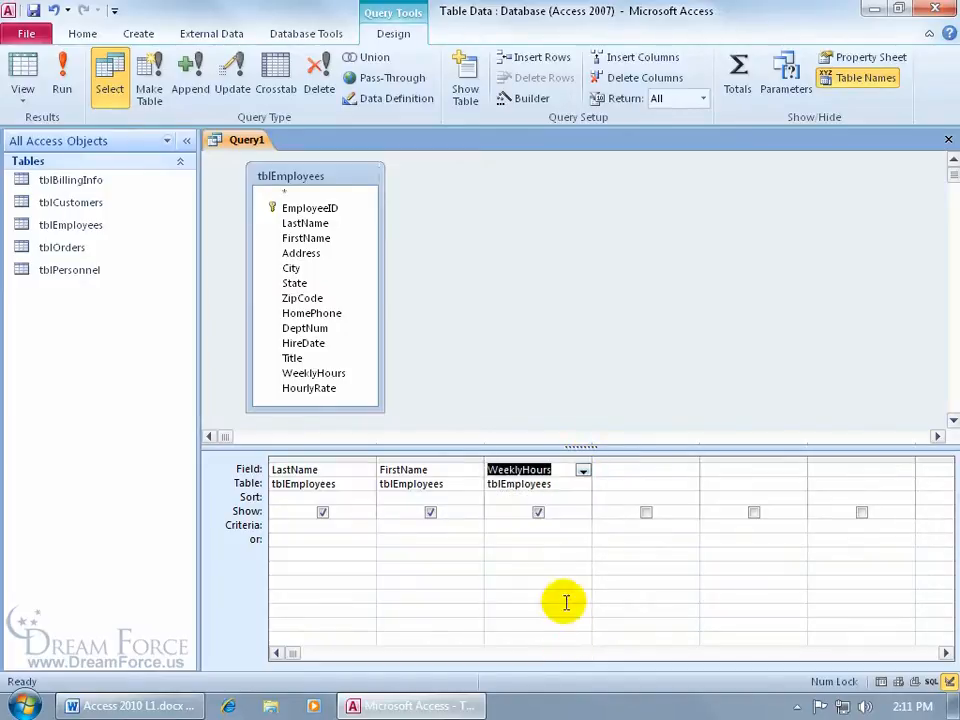
double_click(318, 389)
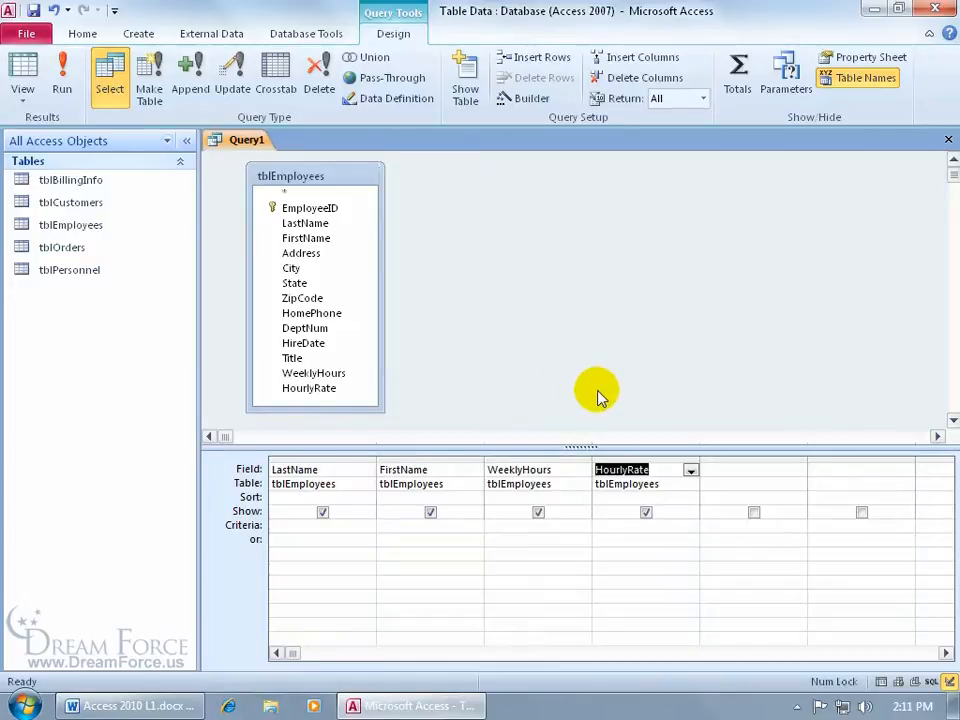
click(619, 458)
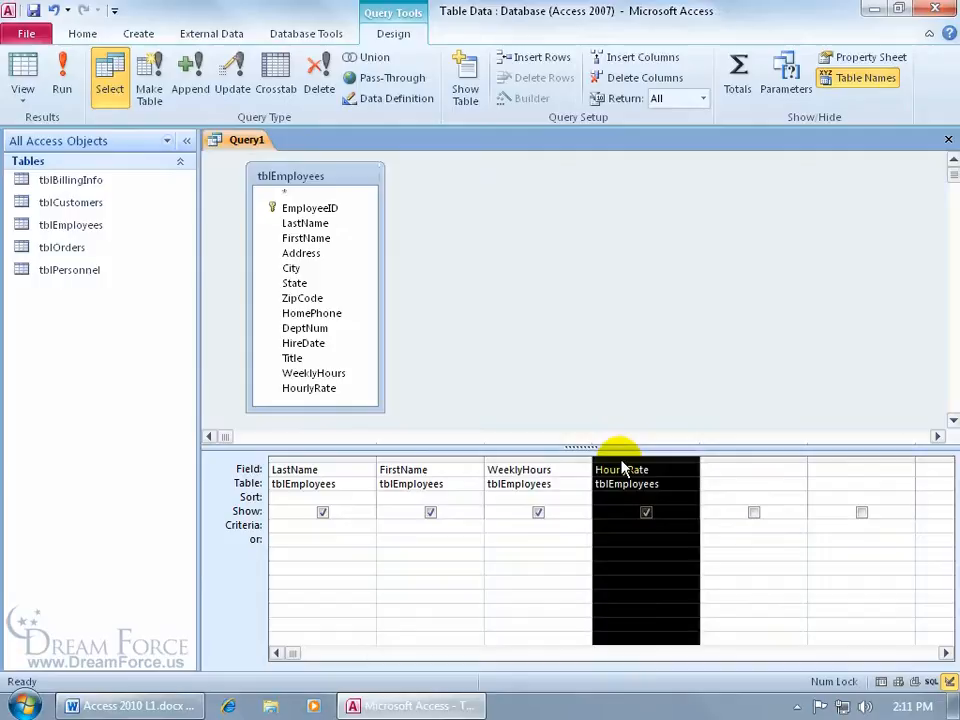
key(Delete)
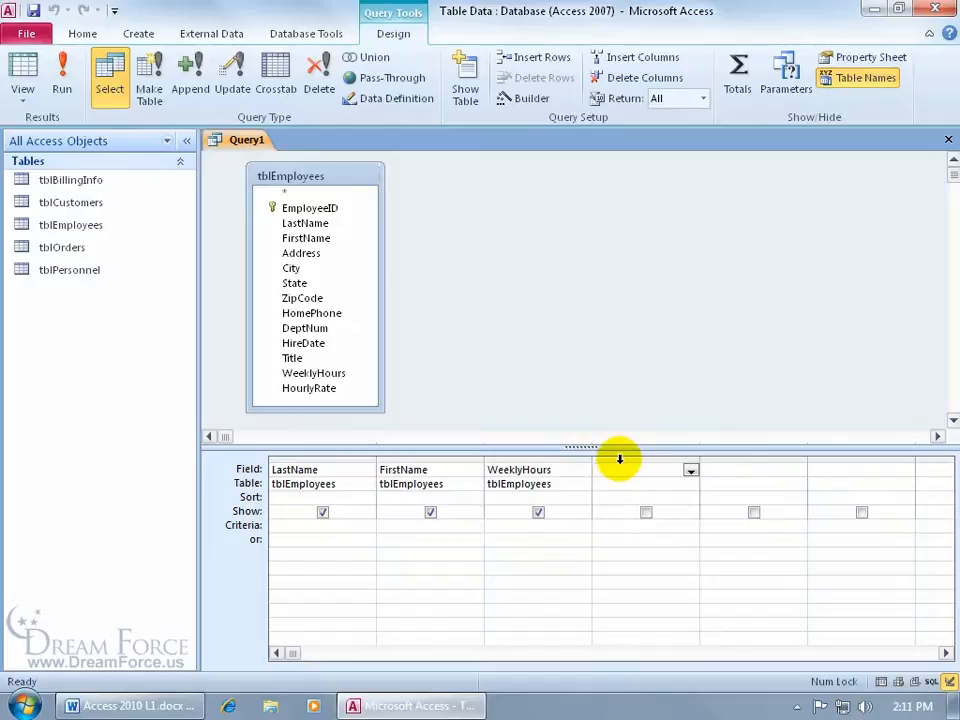
double_click(333, 388)
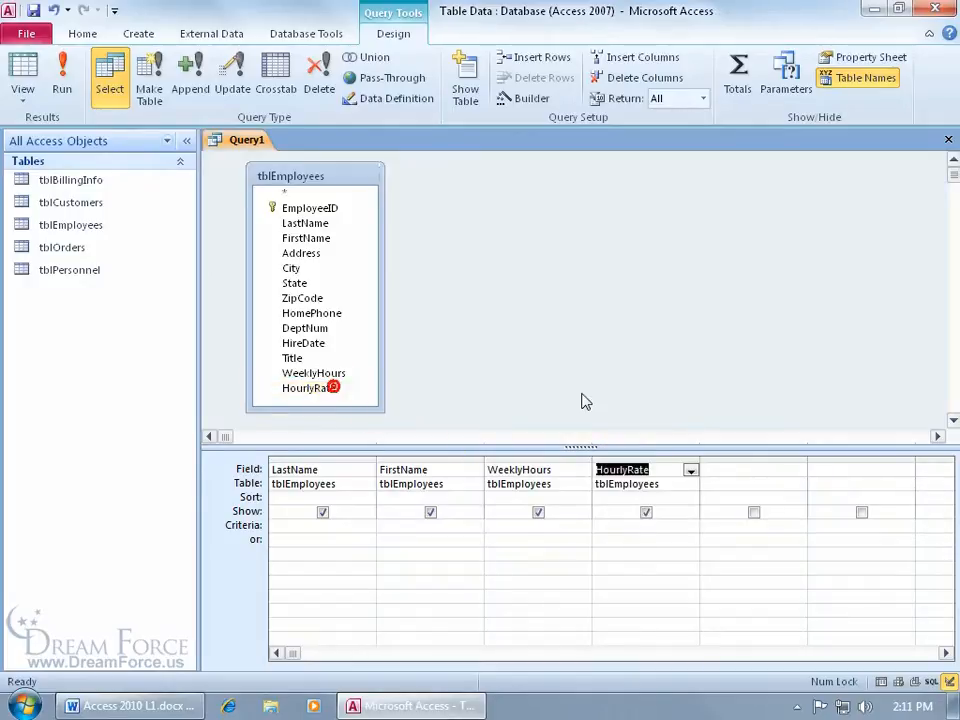
click(630, 460)
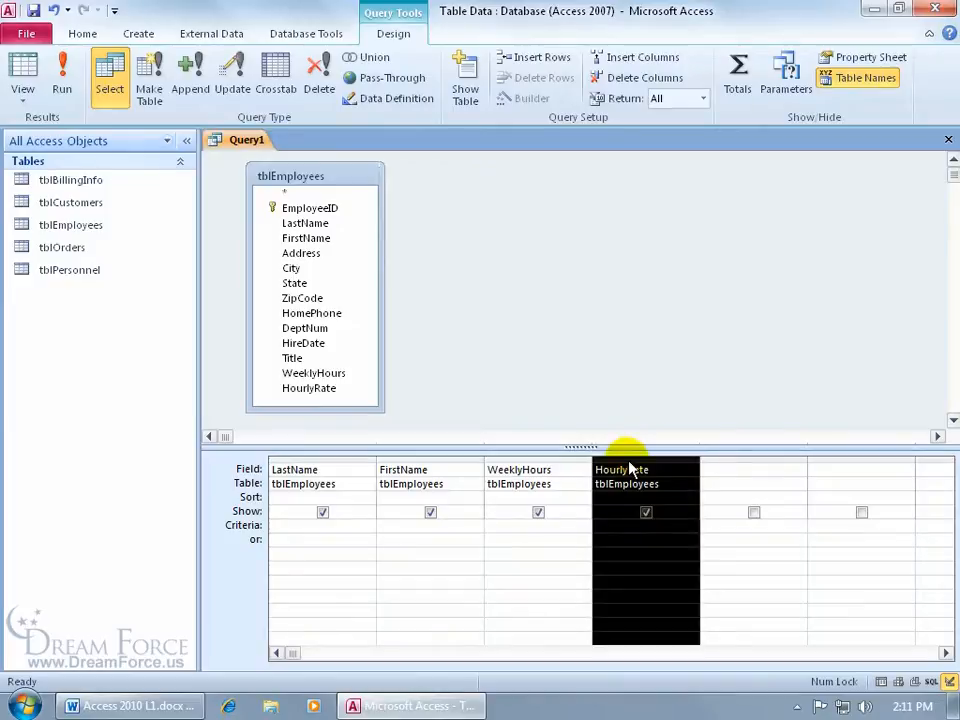
drag(629, 465, 496, 466)
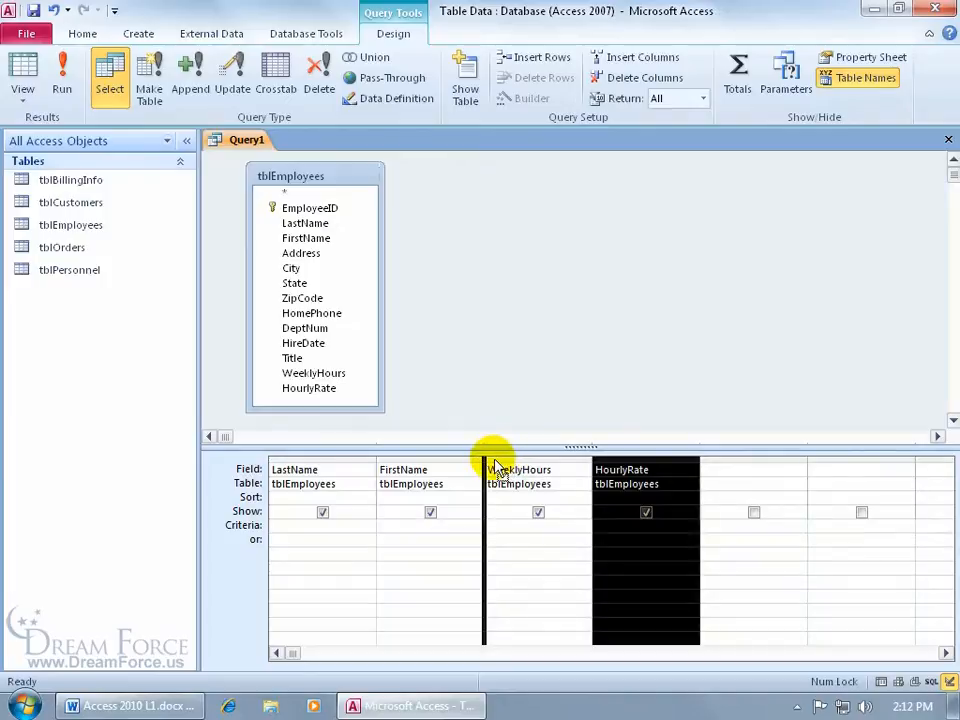
mouse_move(496, 466)
mouse_down()
mouse_move(415, 468)
mouse_move(495, 470)
mouse_up()
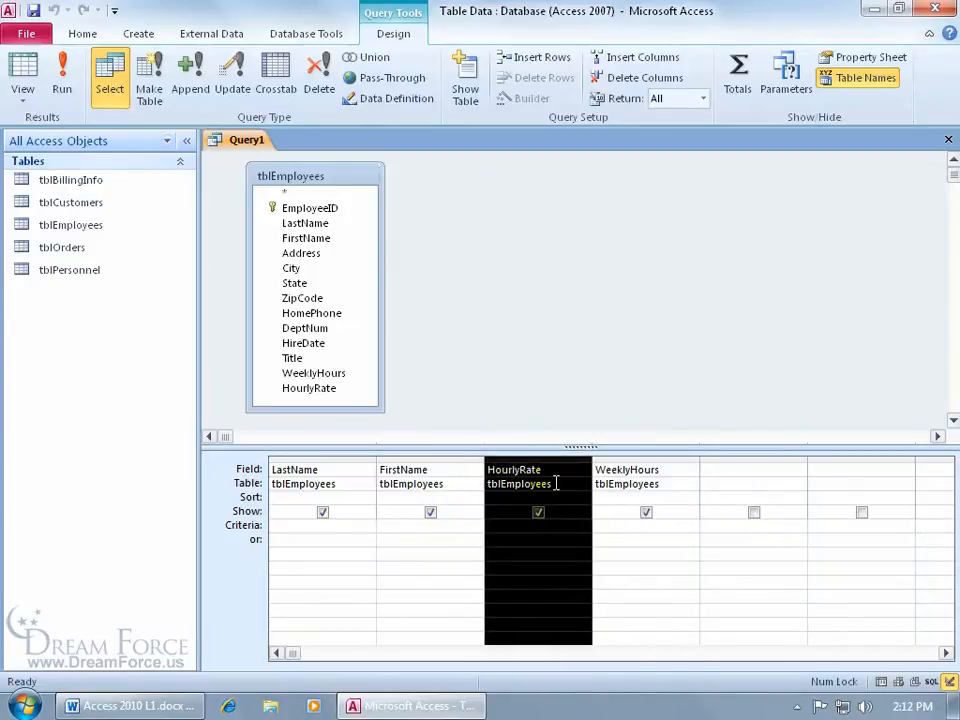
drag(546, 454, 710, 466)
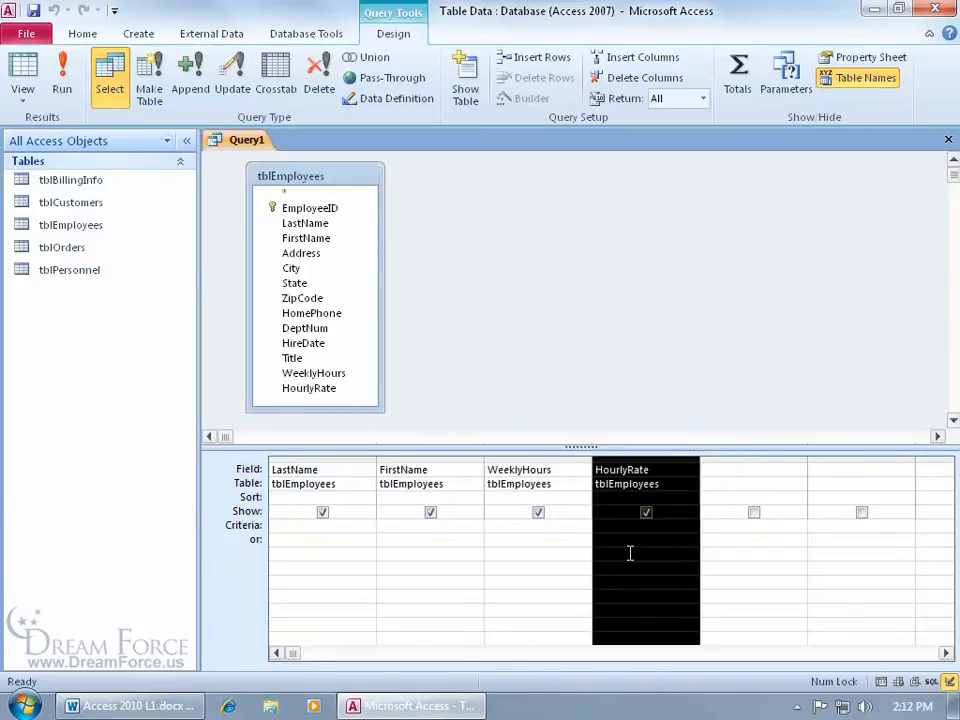
click(647, 386)
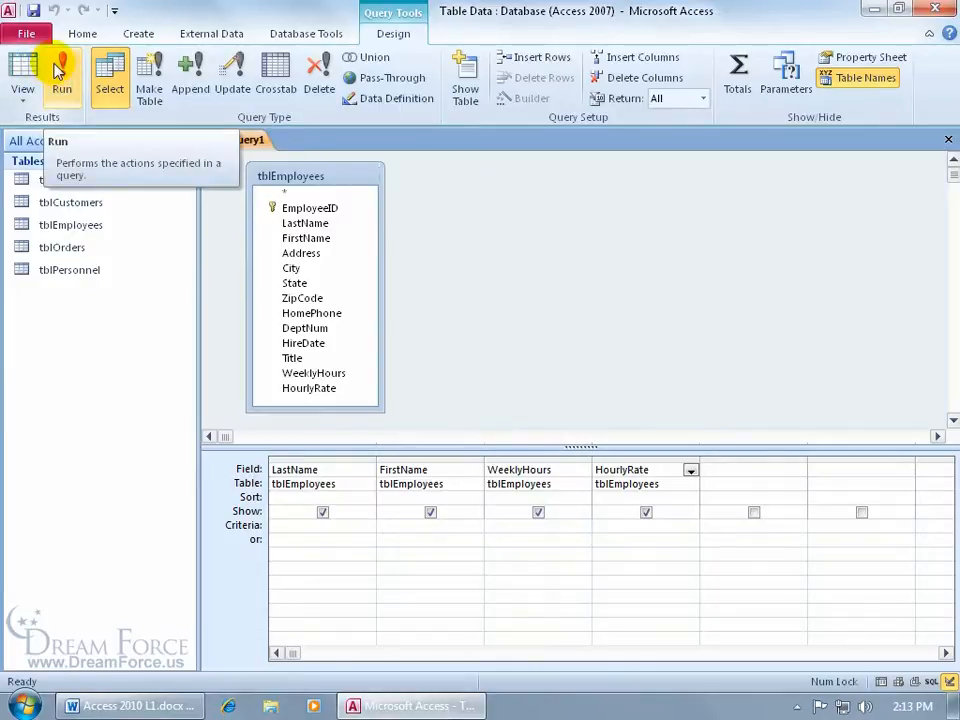
Step: Run Query1 to list the 48 employees' names, weekly hours and hourly rates
click(26, 64)
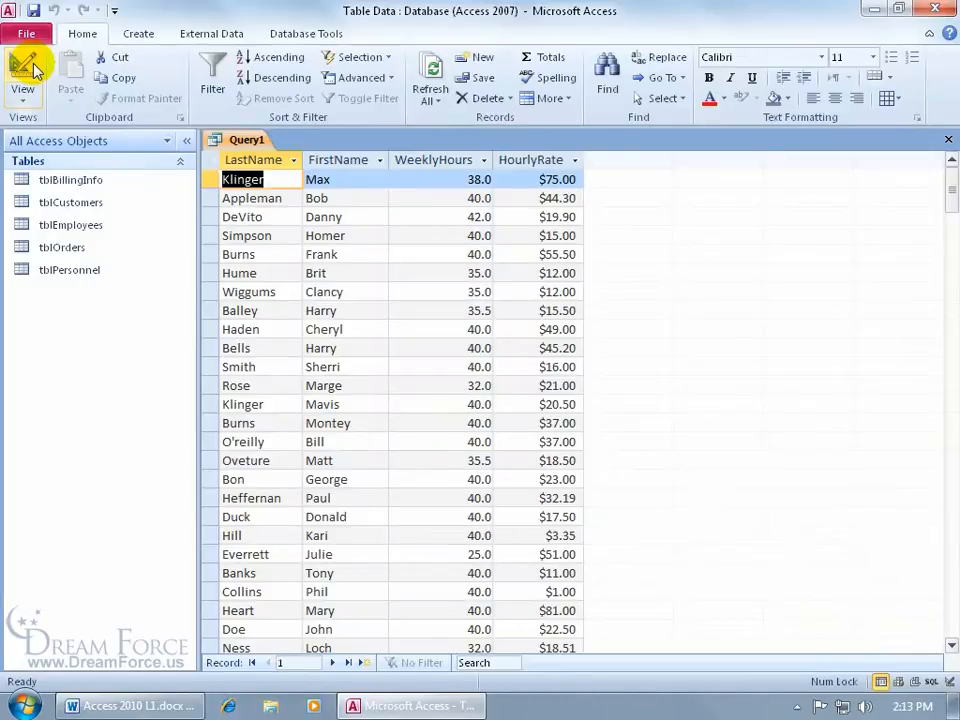
click(34, 68)
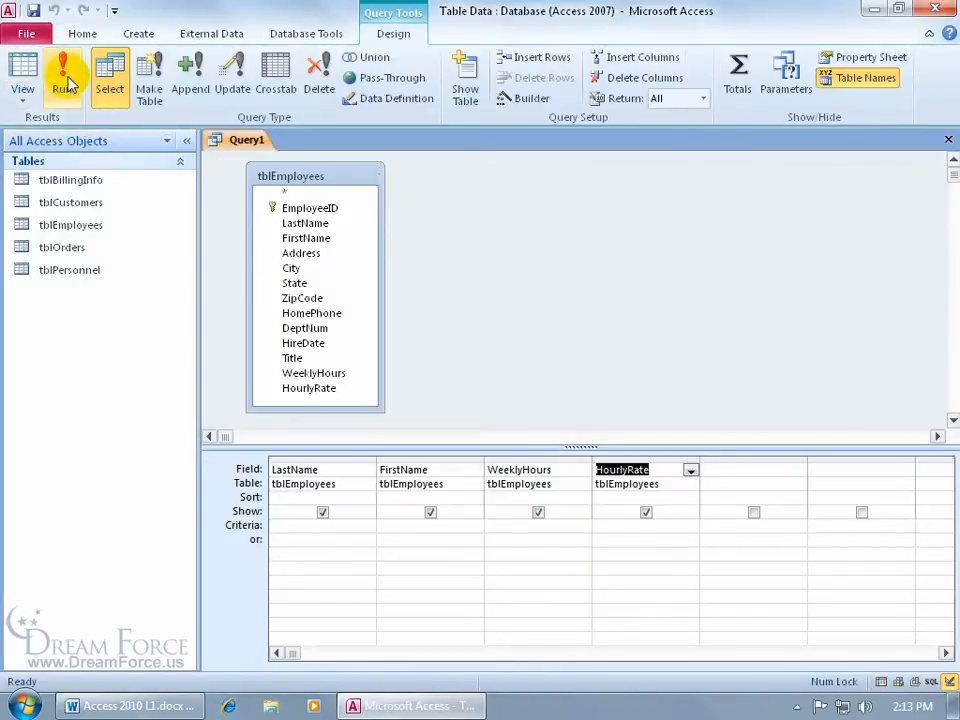
click(65, 86)
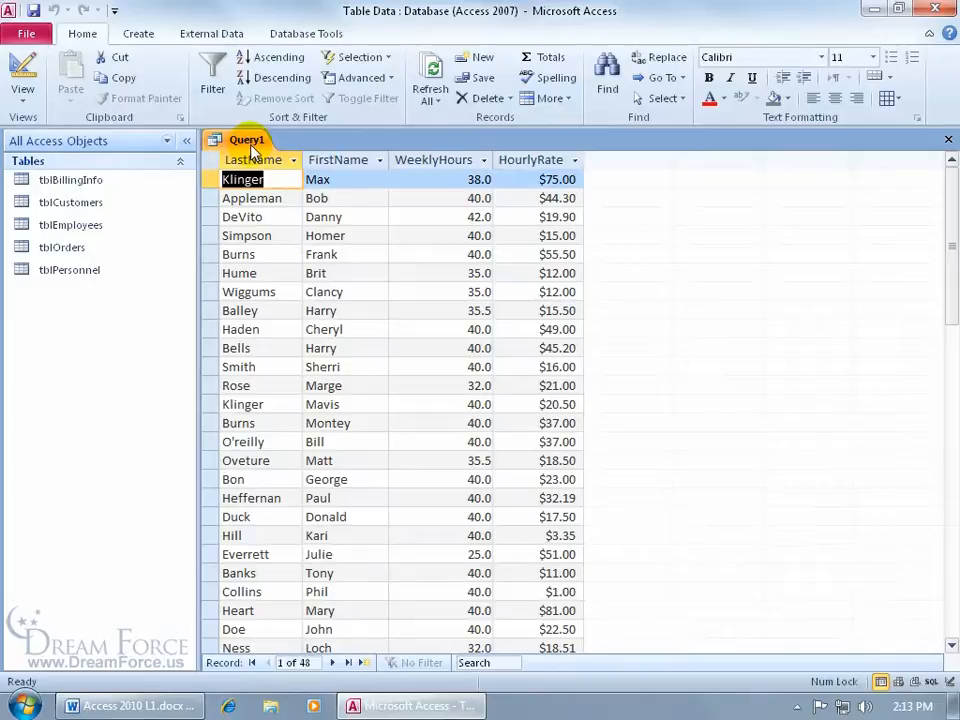
Step: Save Query1 under the name qryEEPay and check it appears under Queries
click(33, 10)
key(BackSpace)
text(qry)
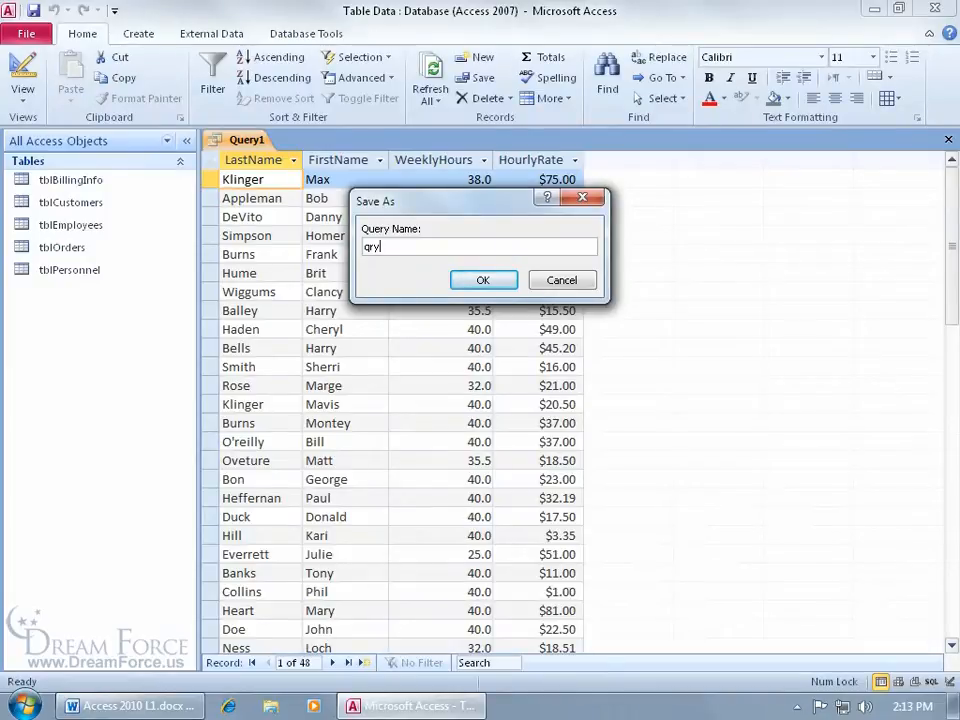
text(EEPay)
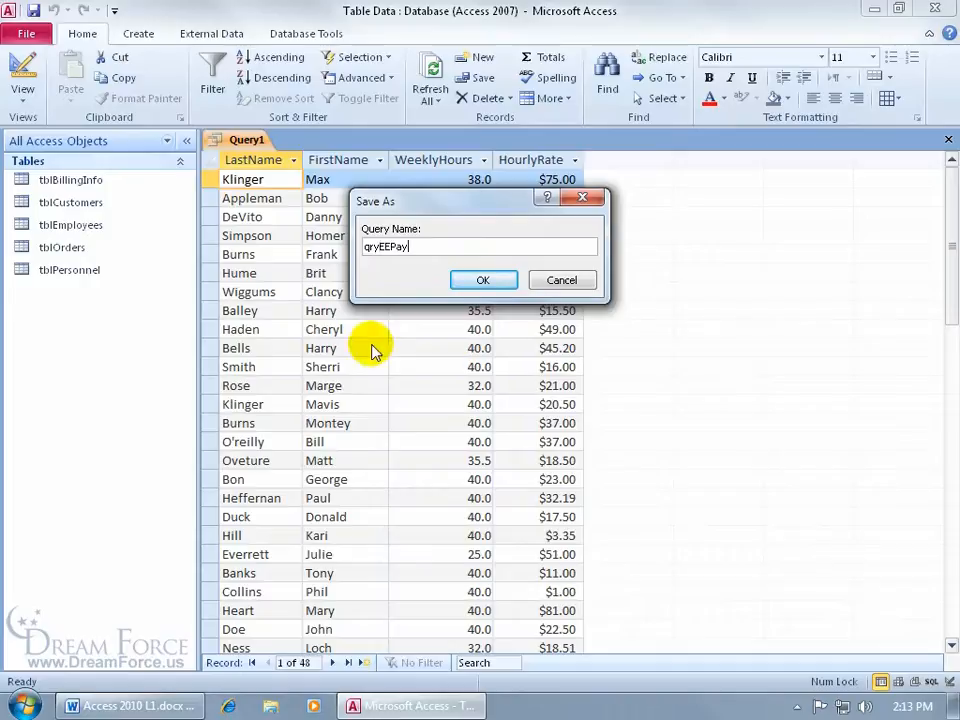
click(484, 281)
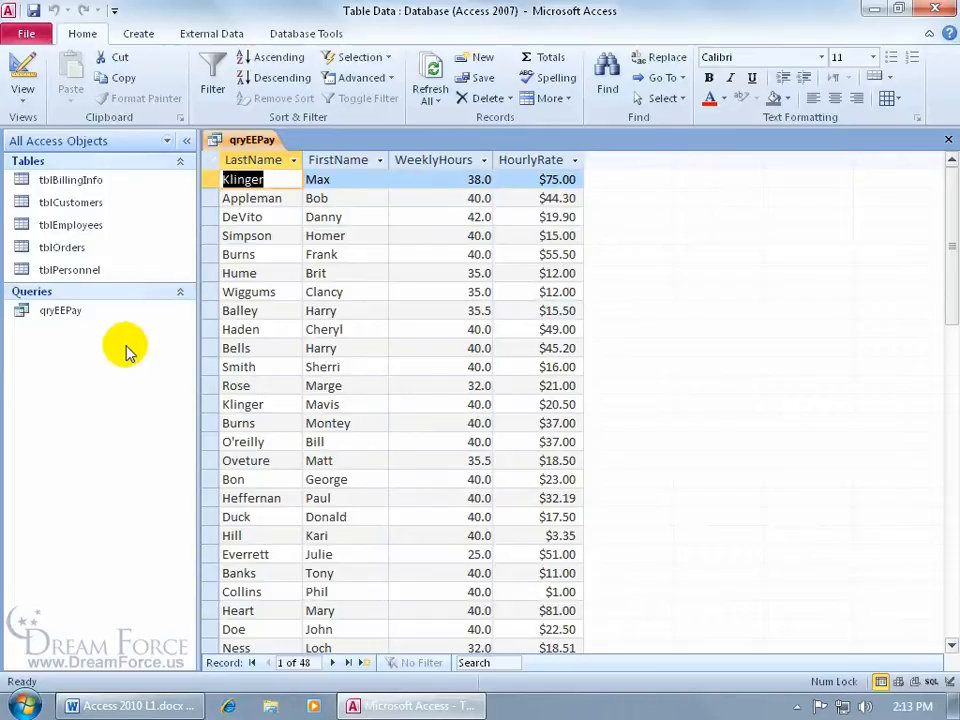
click(168, 143)
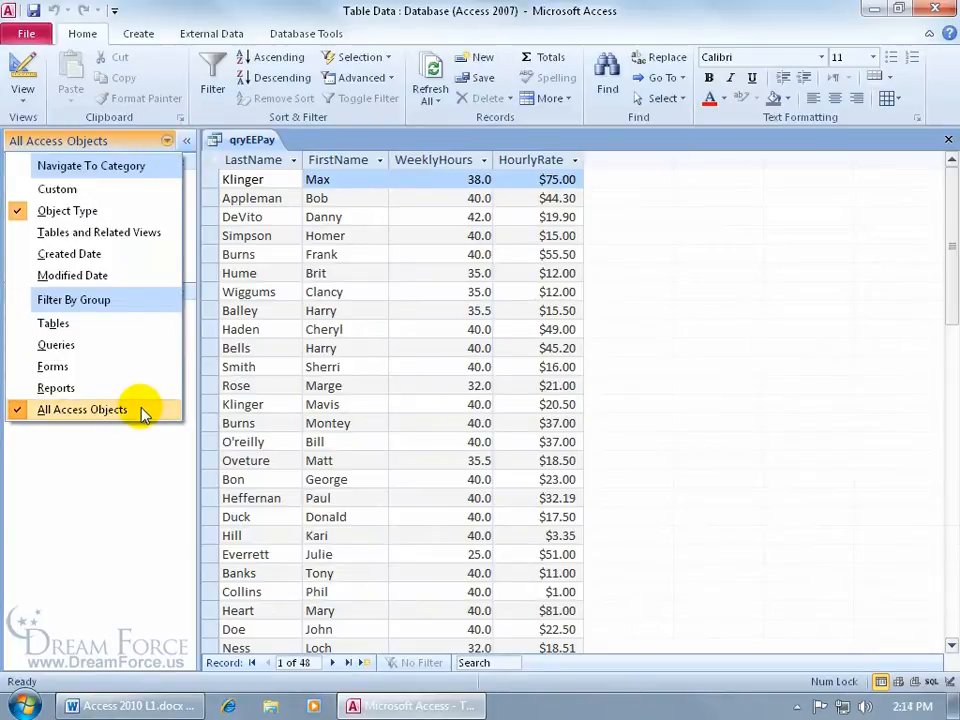
click(112, 457)
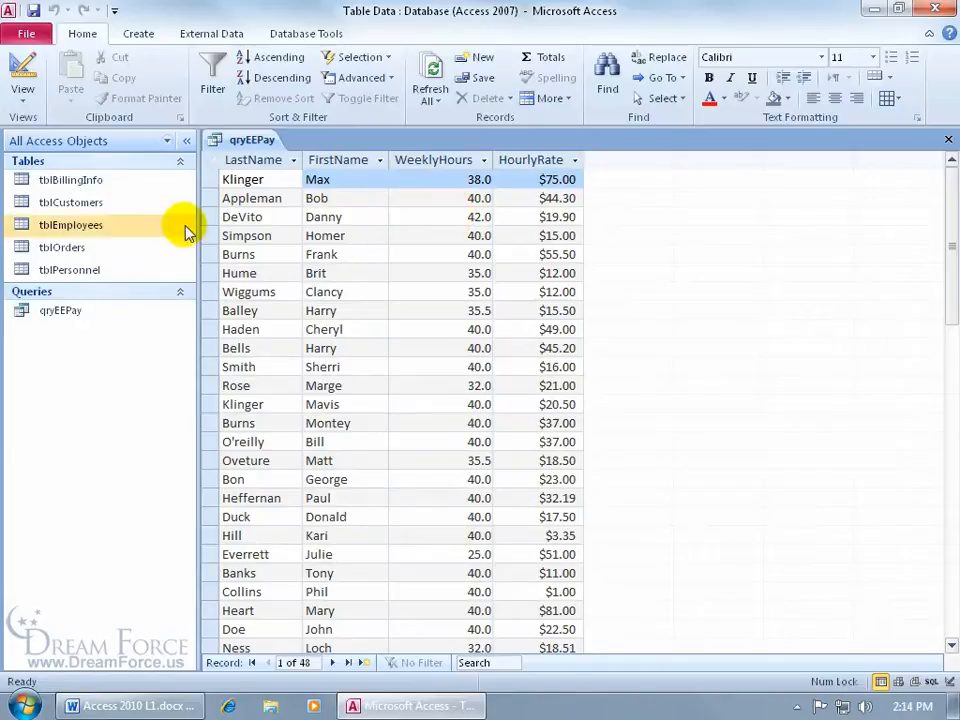
double_click(100, 224)
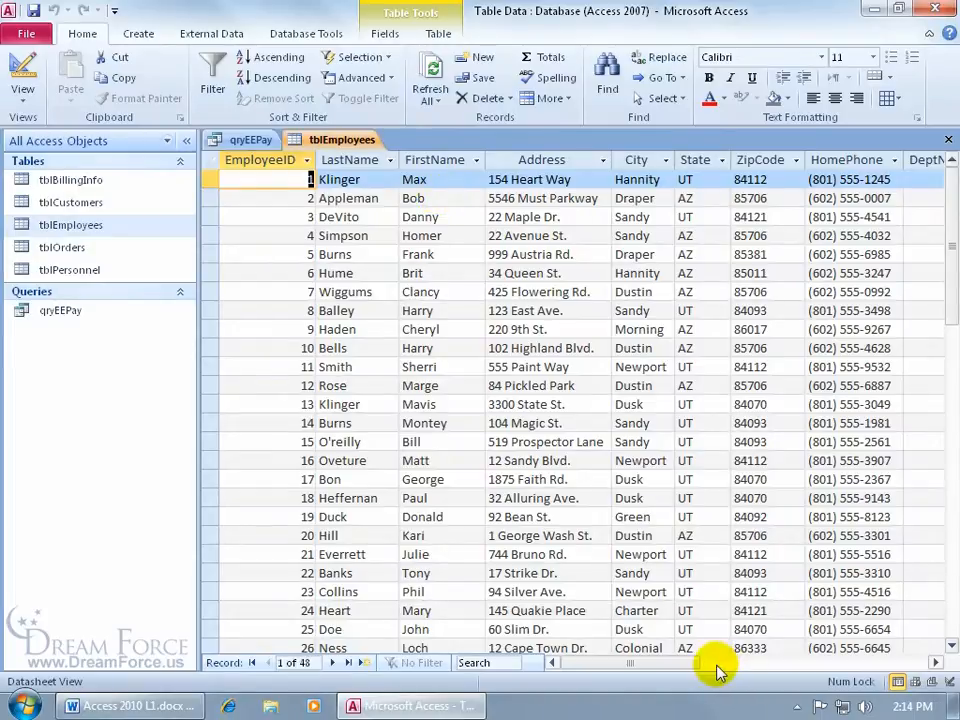
click(936, 662)
click(936, 662)
click(936, 662)
click(936, 662)
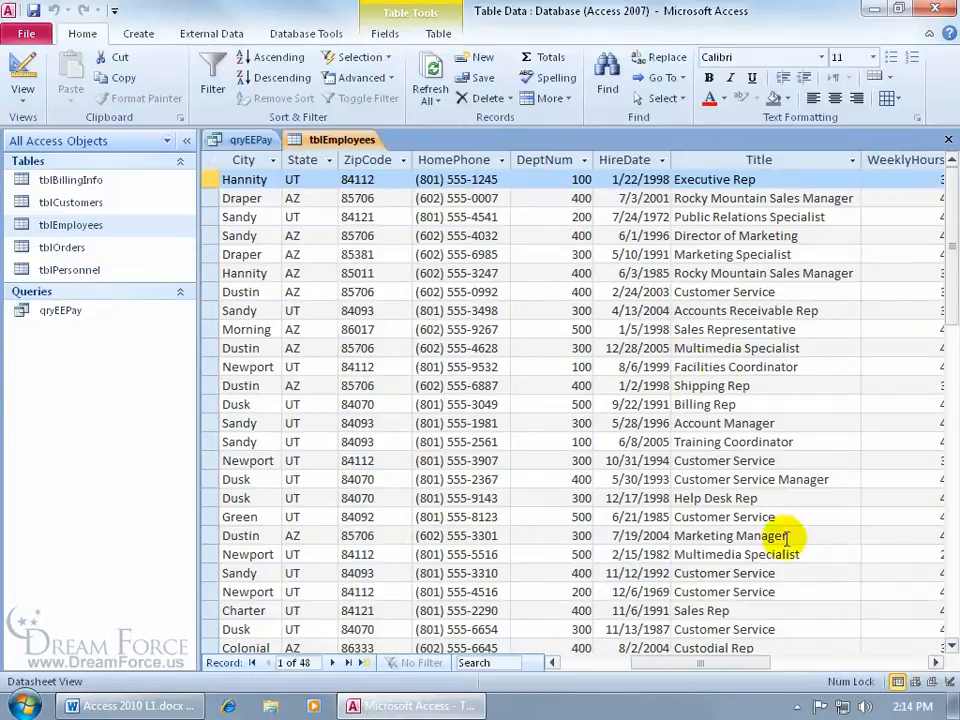
click(936, 662)
click(936, 662)
click(936, 662)
click(936, 662)
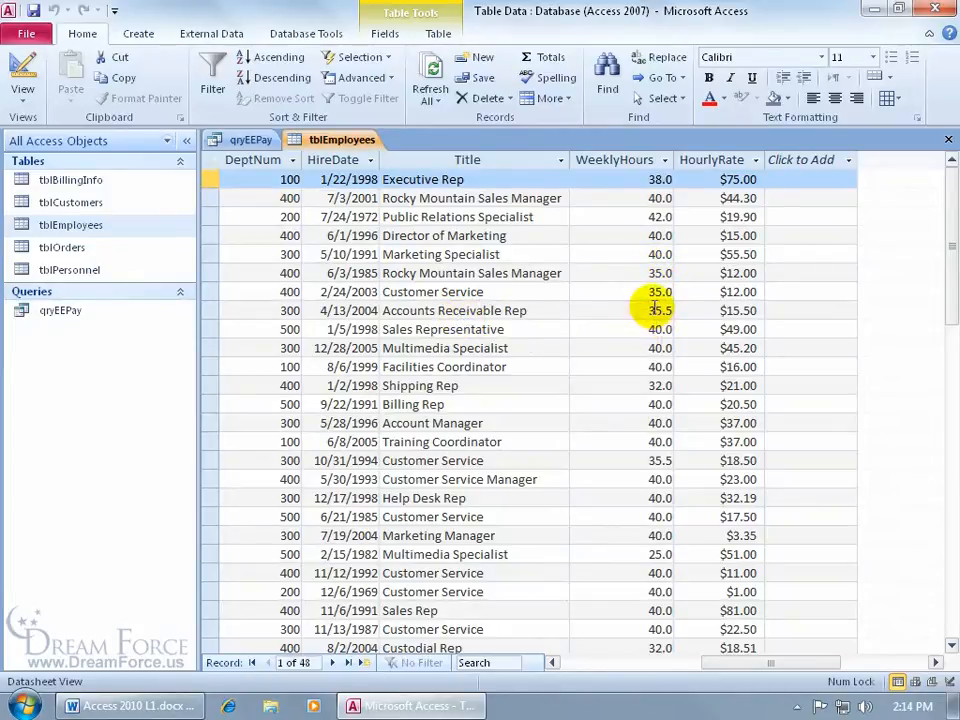
drag(714, 665, 600, 688)
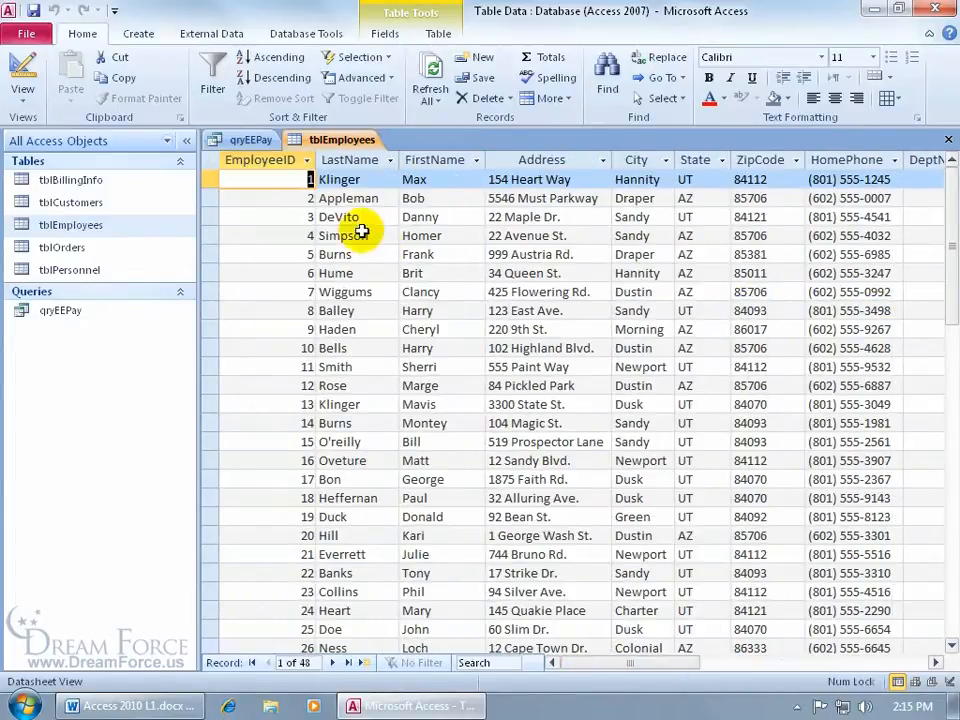
click(950, 146)
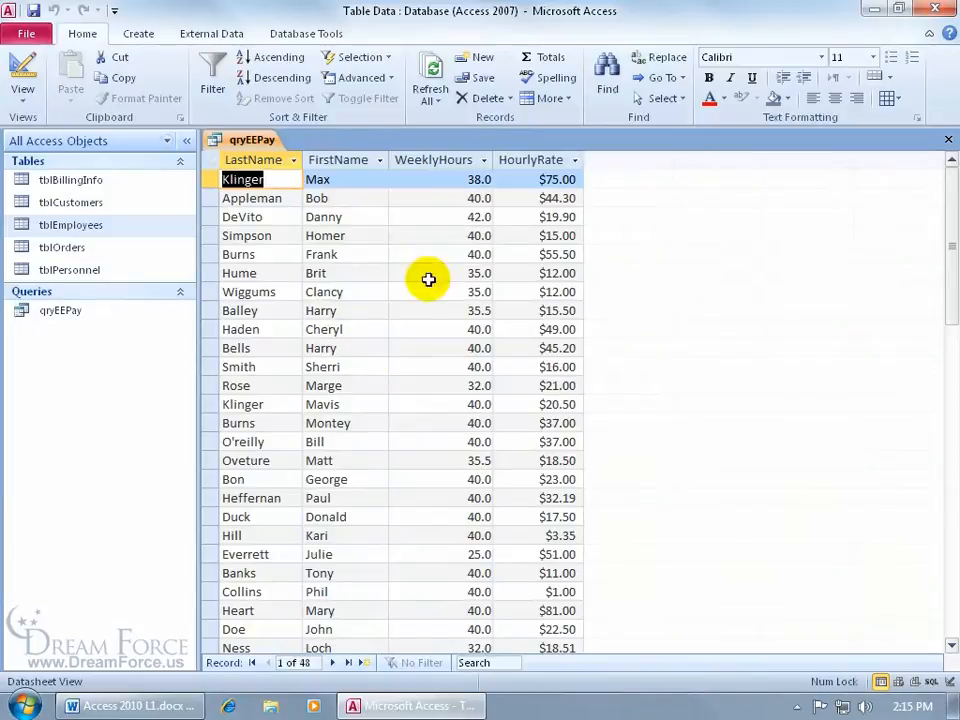
Step: Change the first employee's WeeklyHours from 38.0 to 40 and save the record
click(469, 179)
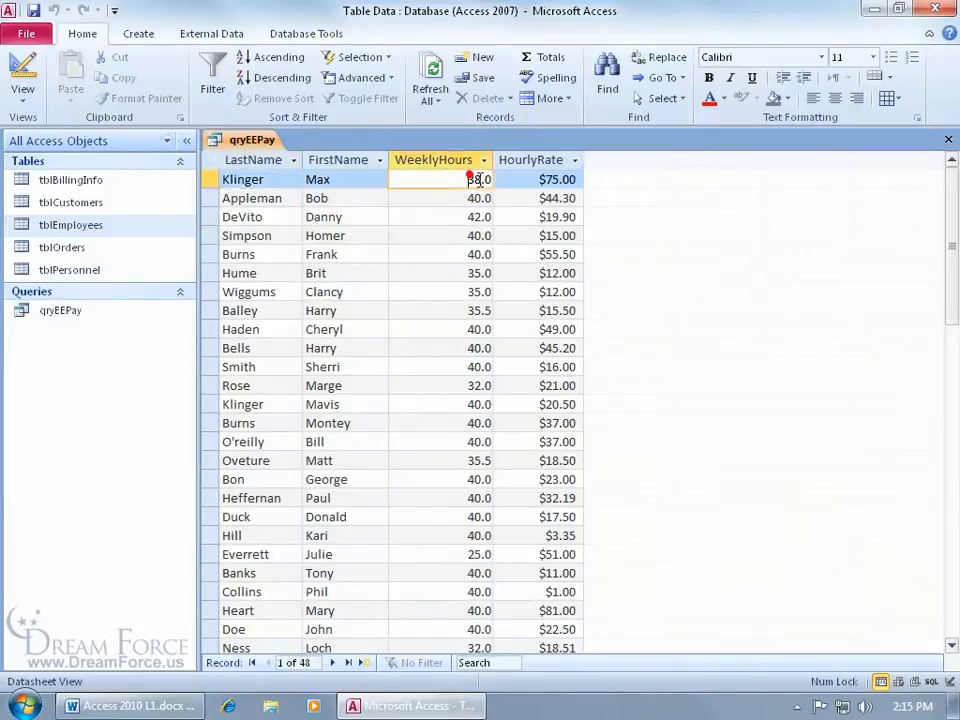
key(Delete)
key(Delete)
text(40)
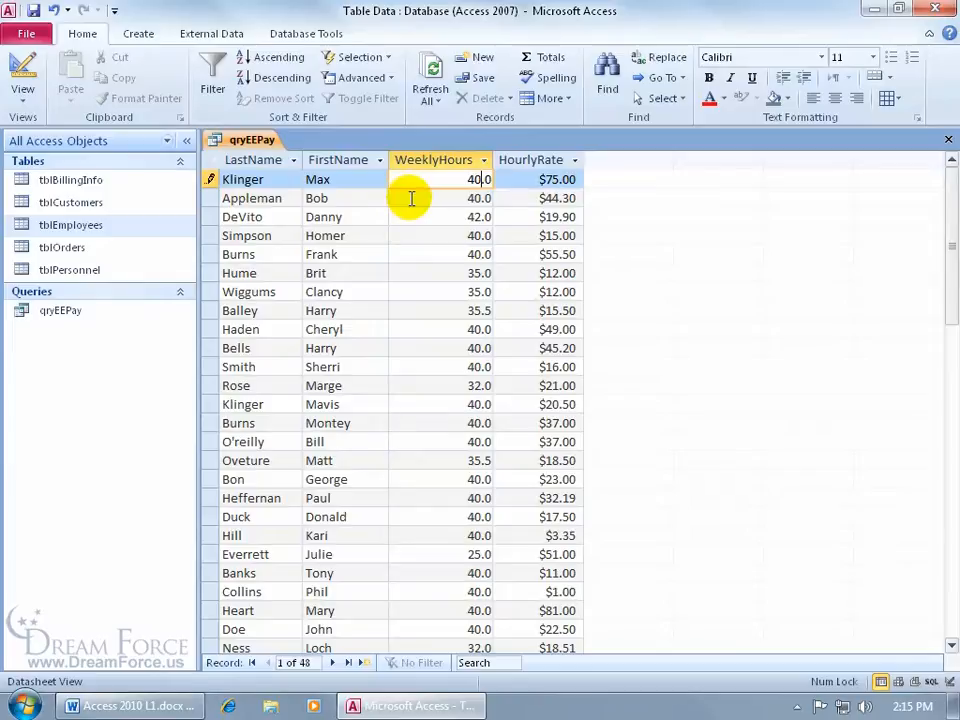
key(shift+Return)
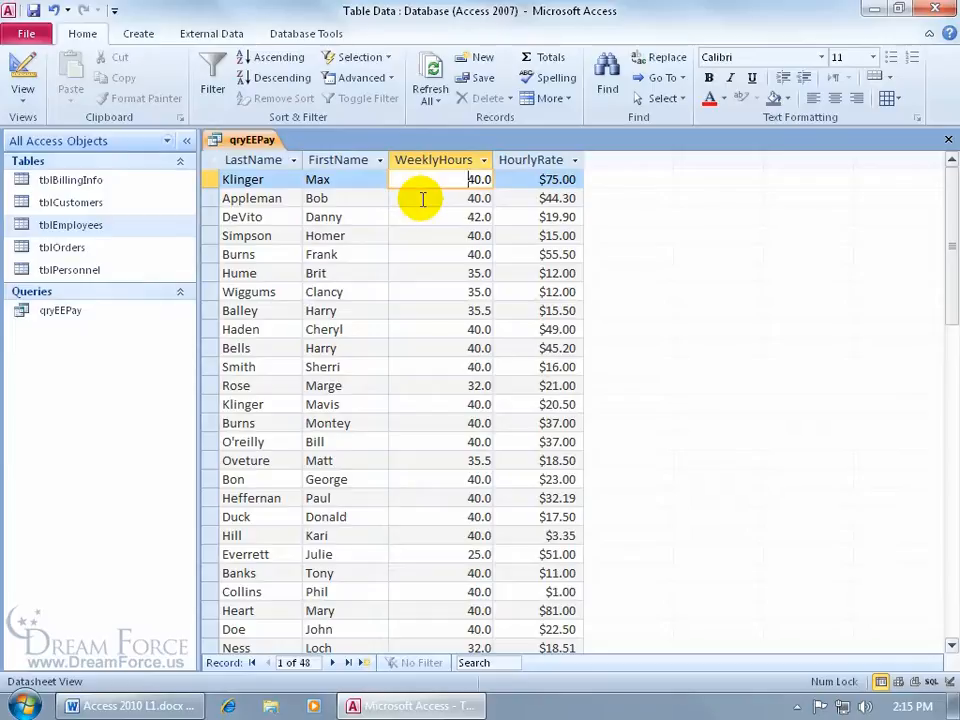
Step: Confirm tblEmployees shows 40.0 hours, then rerun qryEEPay and return to Design View
click(91, 225)
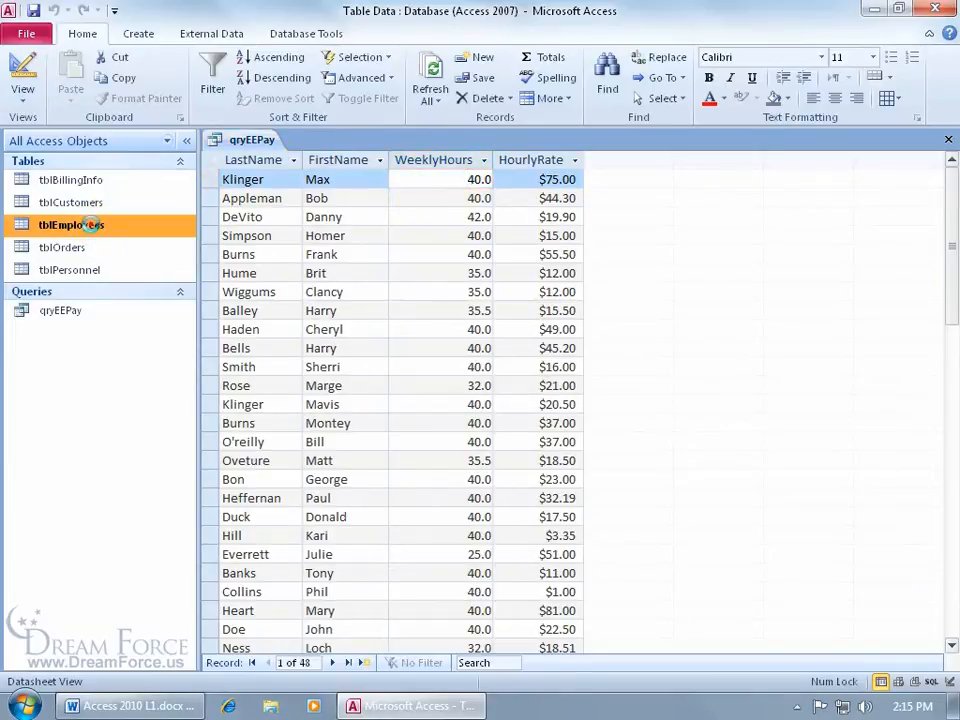
double_click(91, 225)
drag(622, 668, 768, 665)
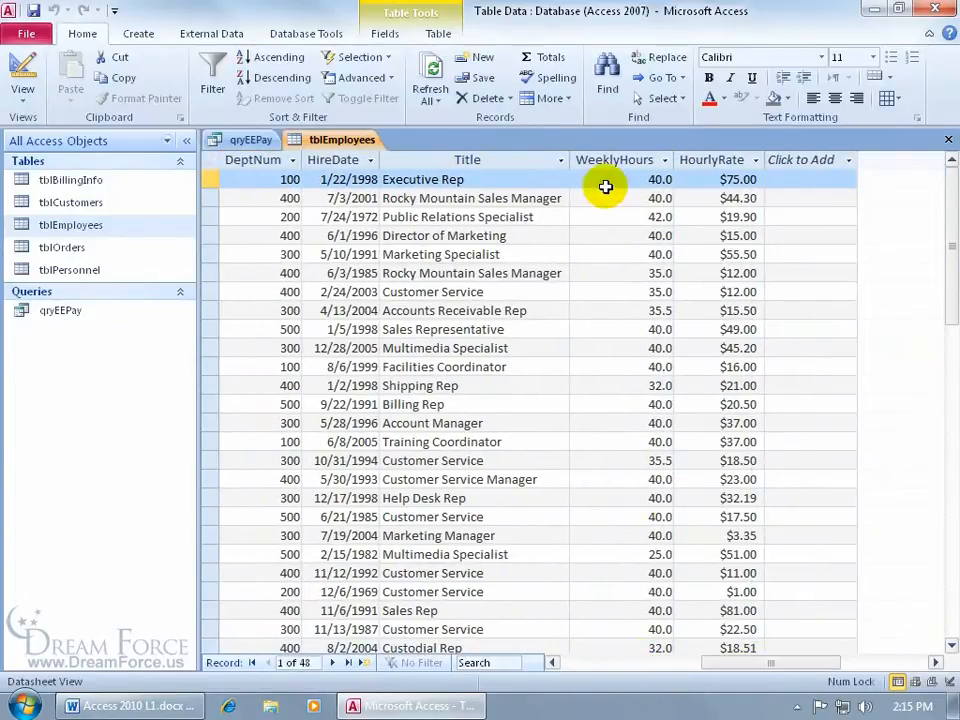
click(947, 139)
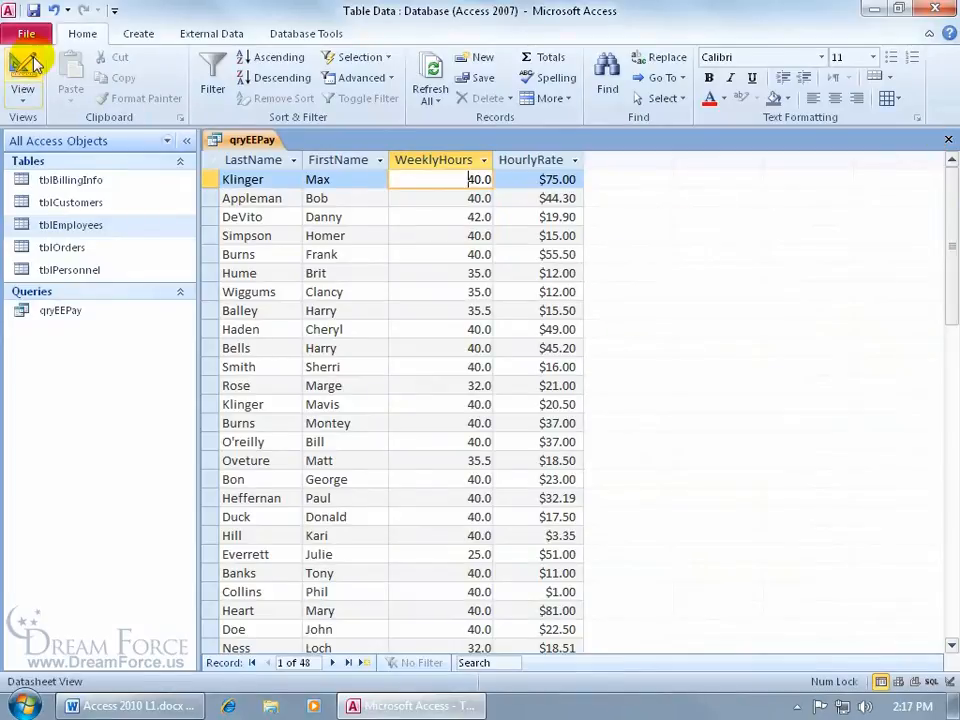
click(22, 68)
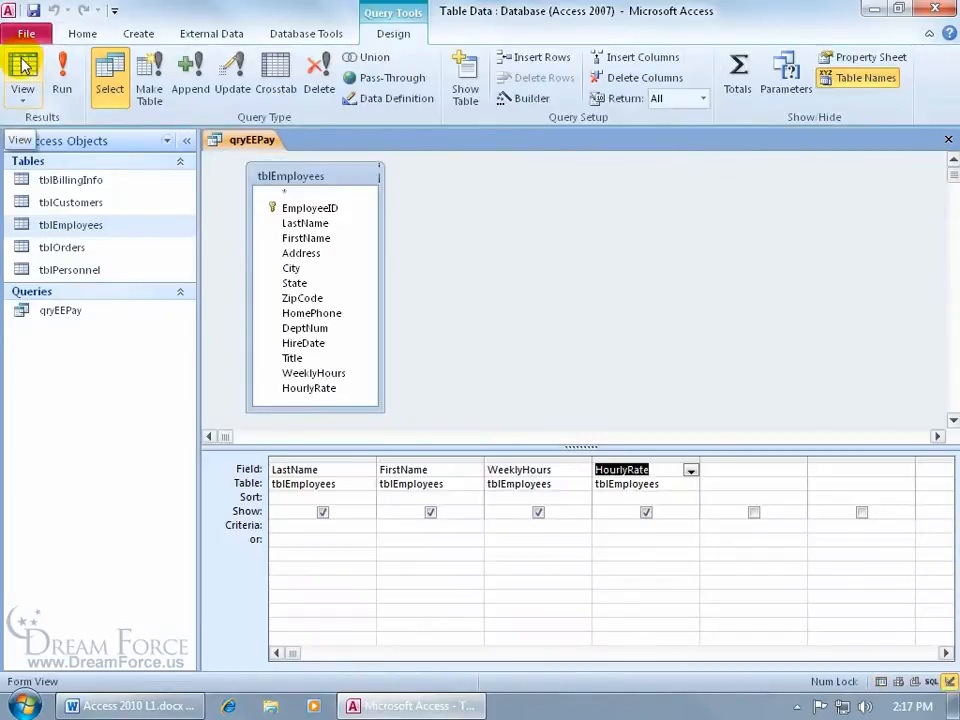
click(61, 68)
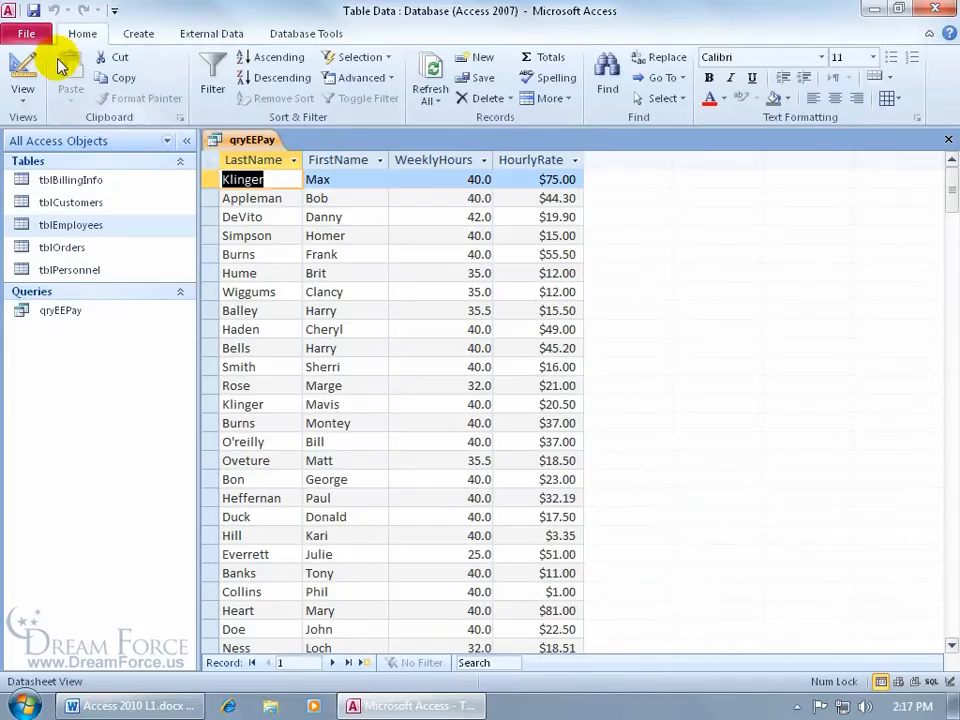
click(22, 65)
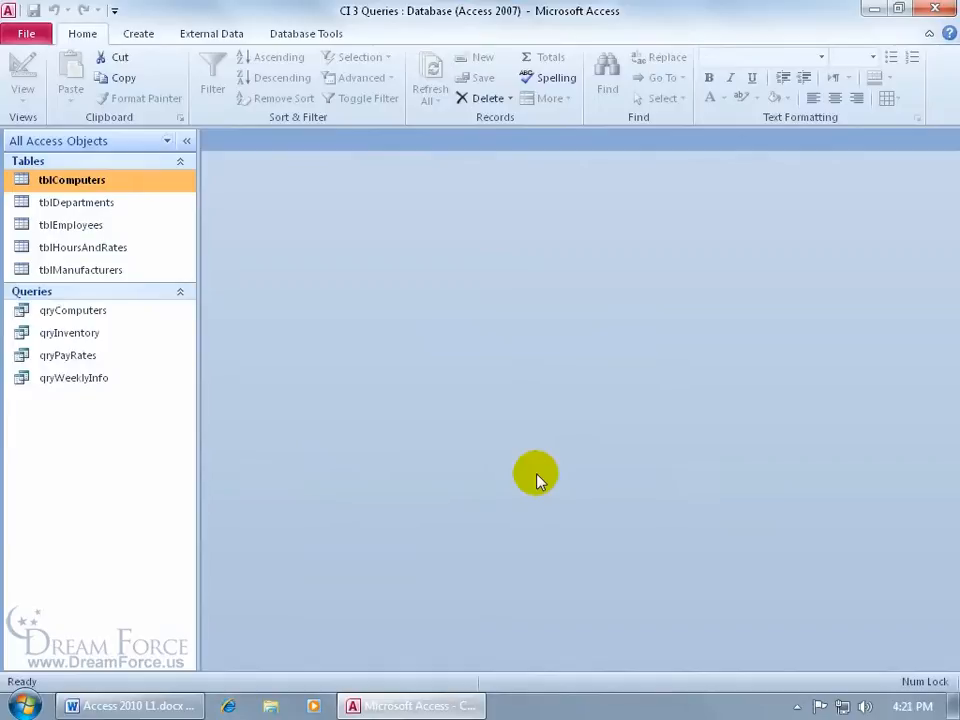
Step: Open qryInventory and scroll across its 24 records to see DateReceived and purchase price
double_click(133, 337)
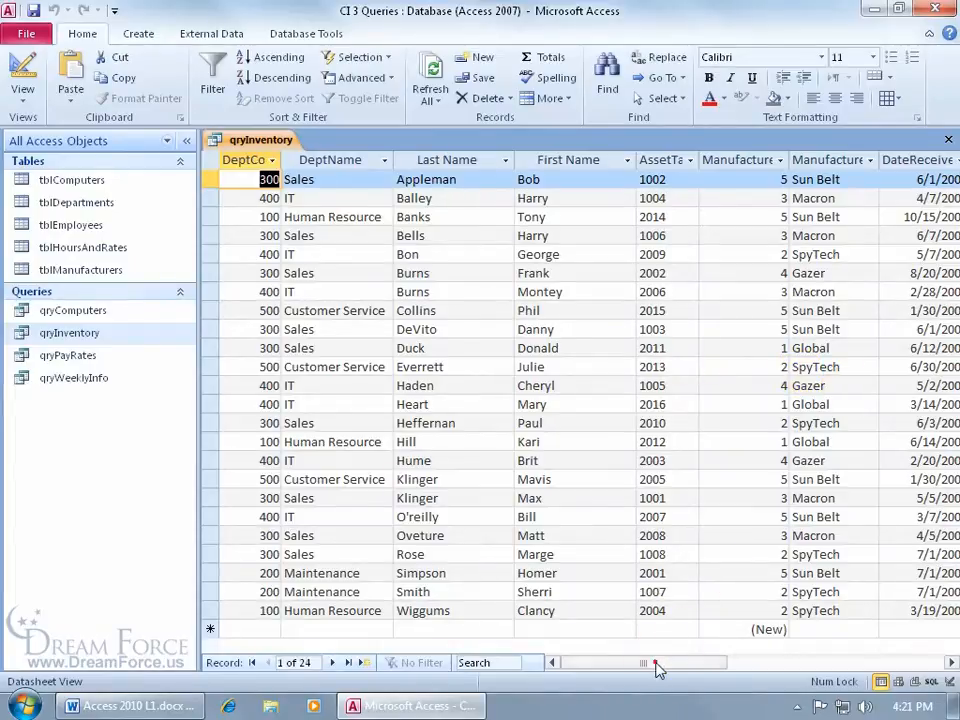
drag(657, 664, 730, 668)
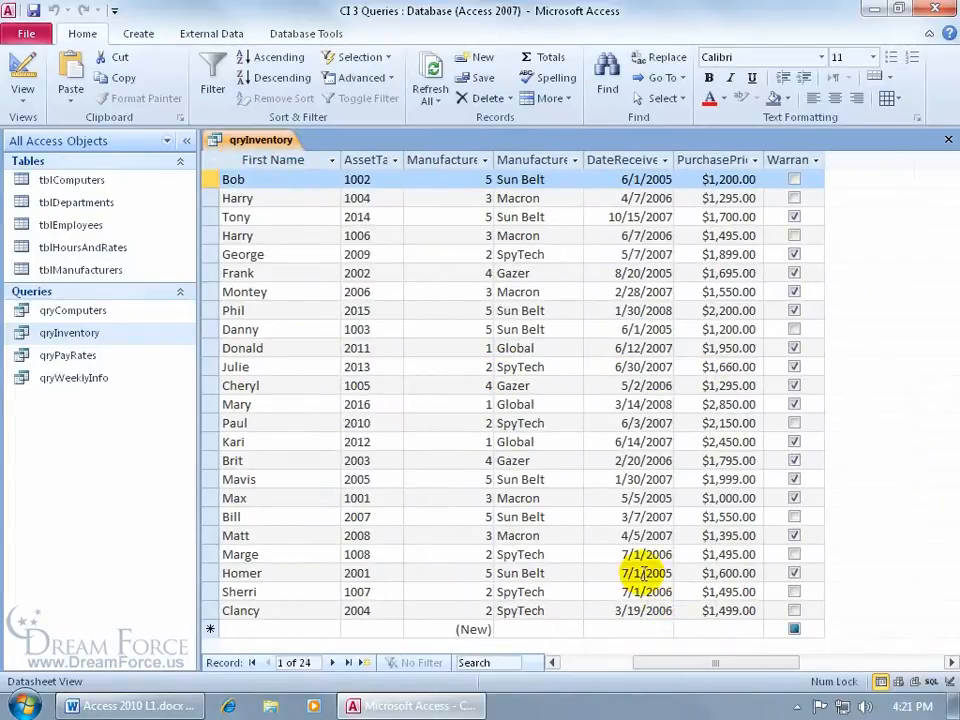
click(660, 664)
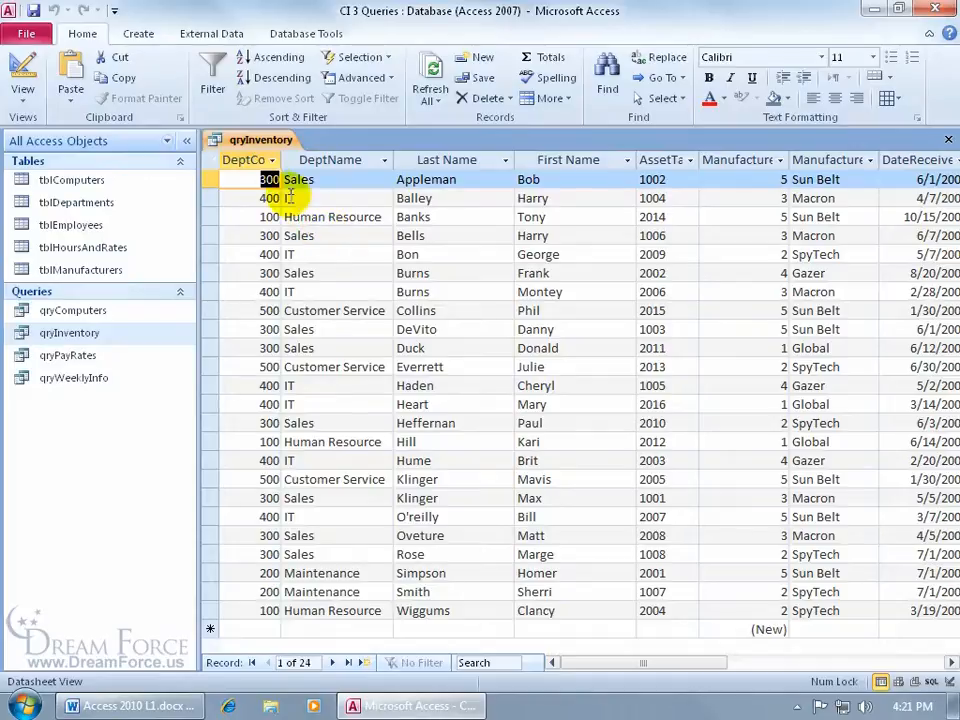
right_click(257, 145)
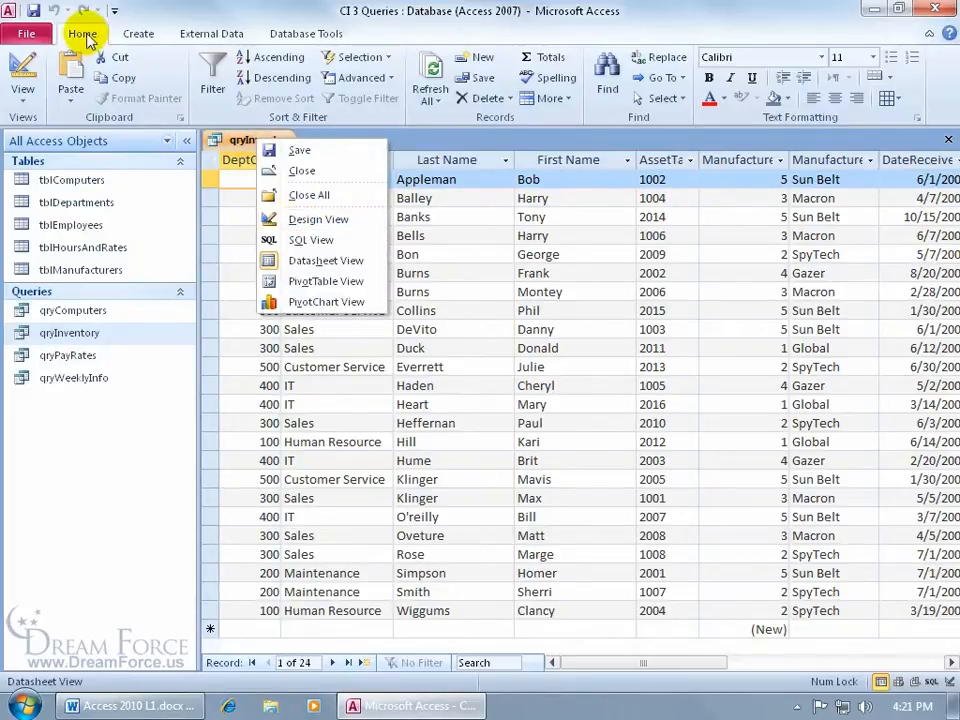
Step: Switch qryInventory to Design View and stretch the tblComputers field list to show every field
click(27, 68)
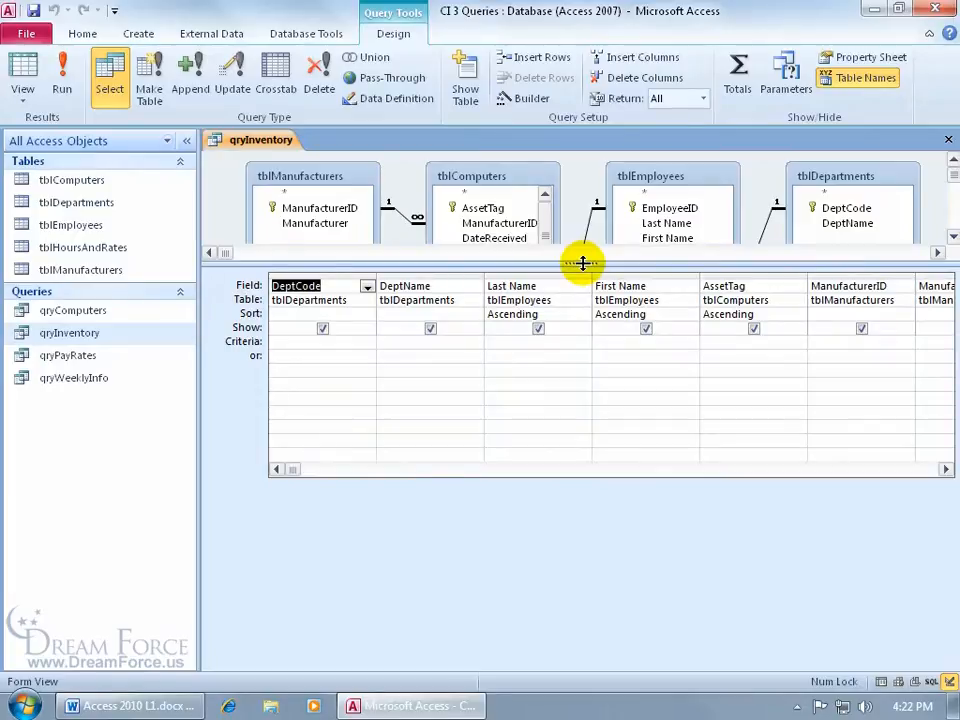
drag(582, 263, 583, 409)
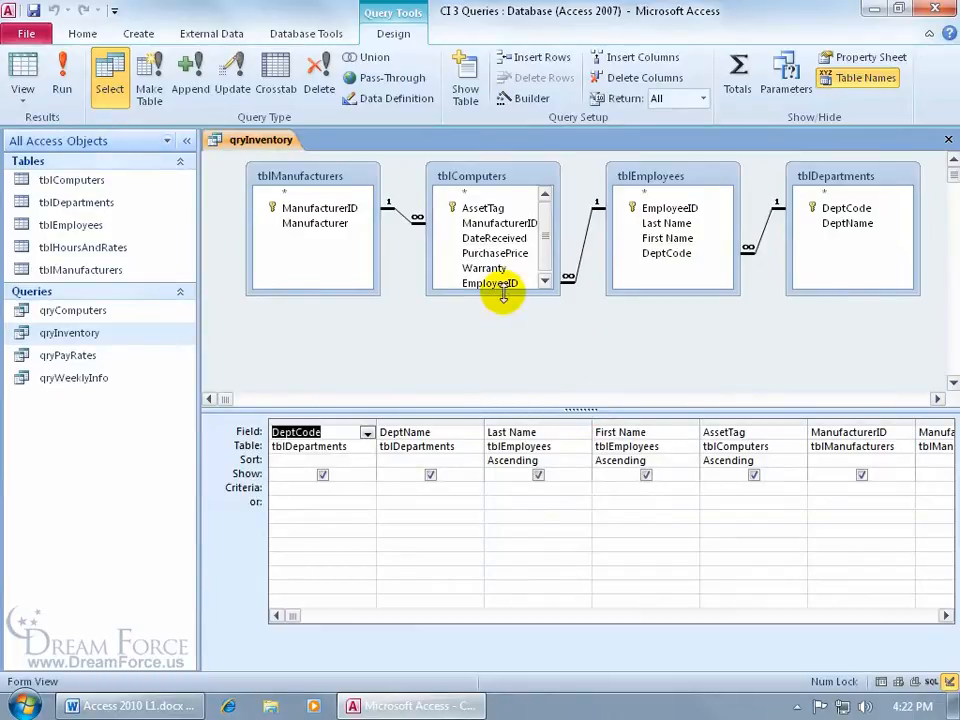
drag(503, 292, 502, 300)
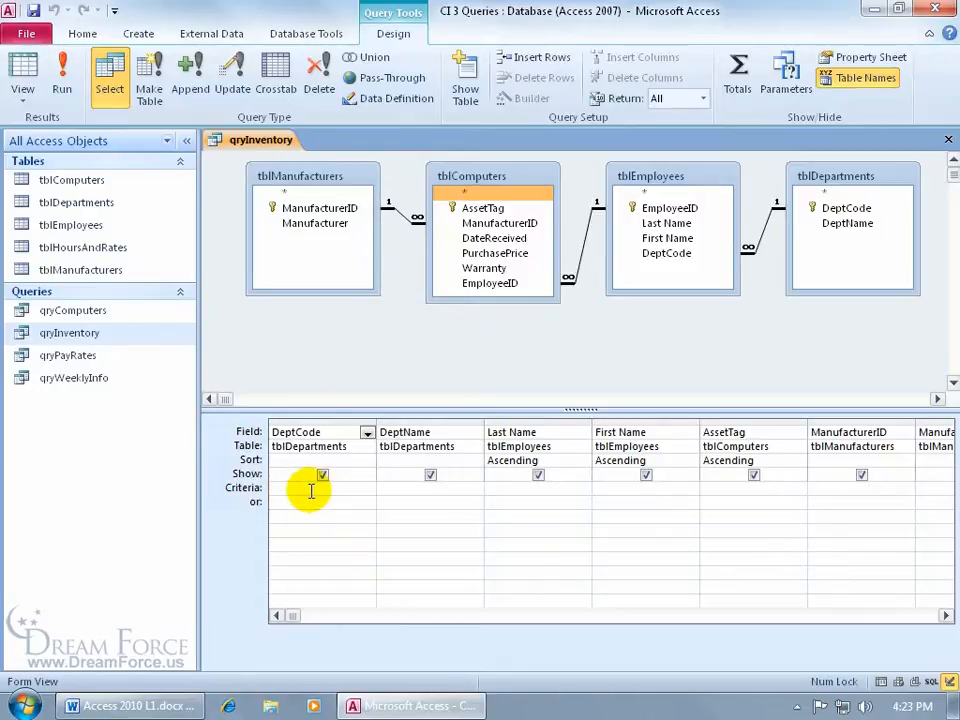
Step: Enter 100 as the DeptCode criterion and check the three Human Resource records in Datasheet view
click(405, 489)
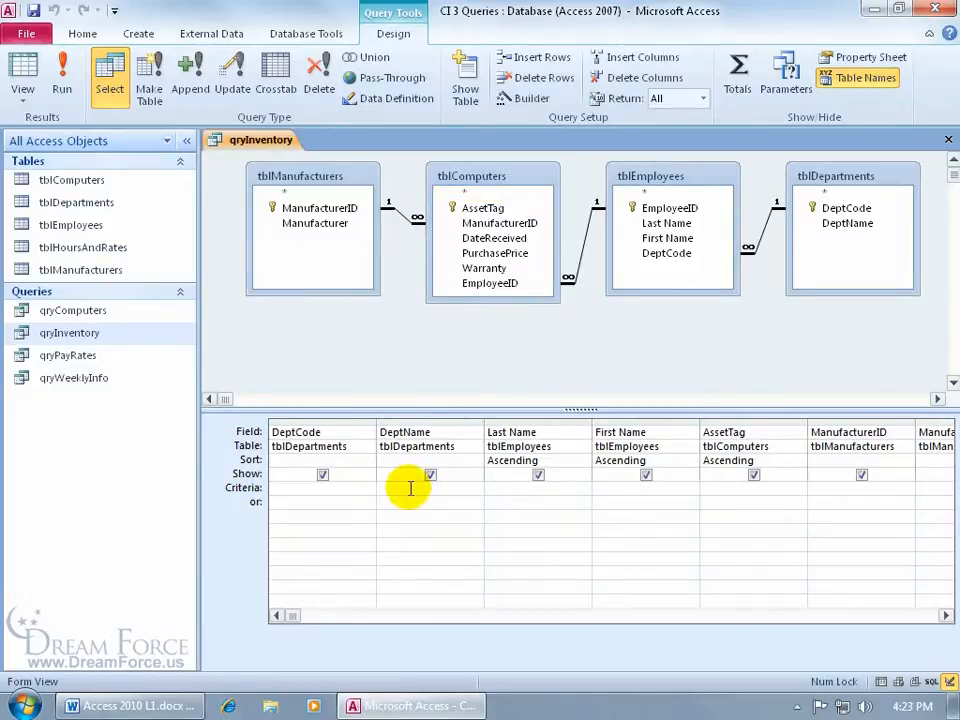
click(340, 487)
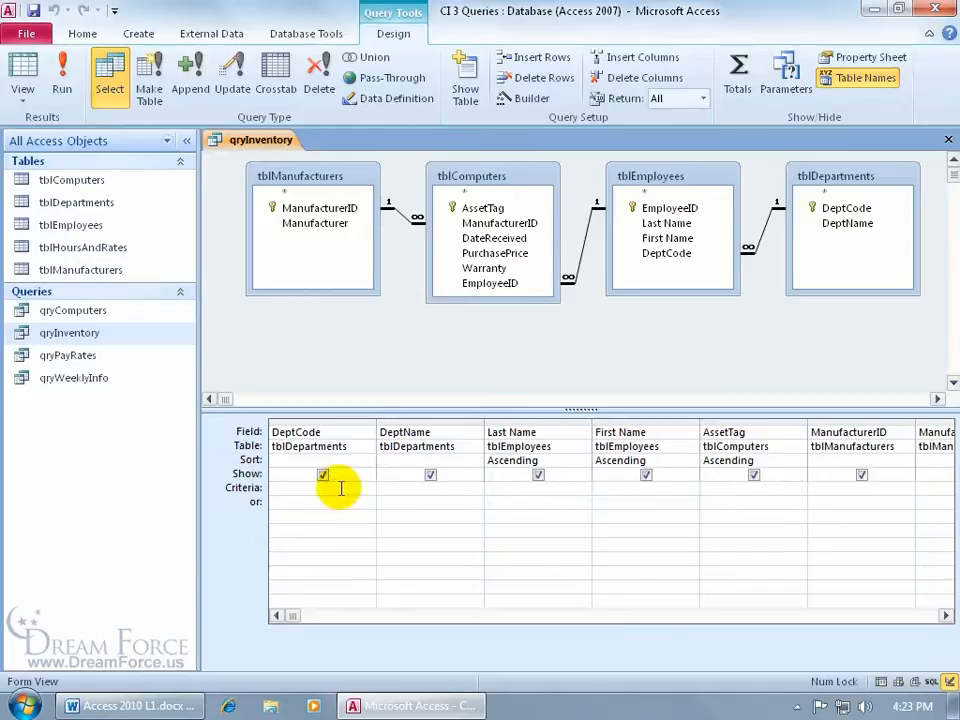
text(100)
key(Tab)
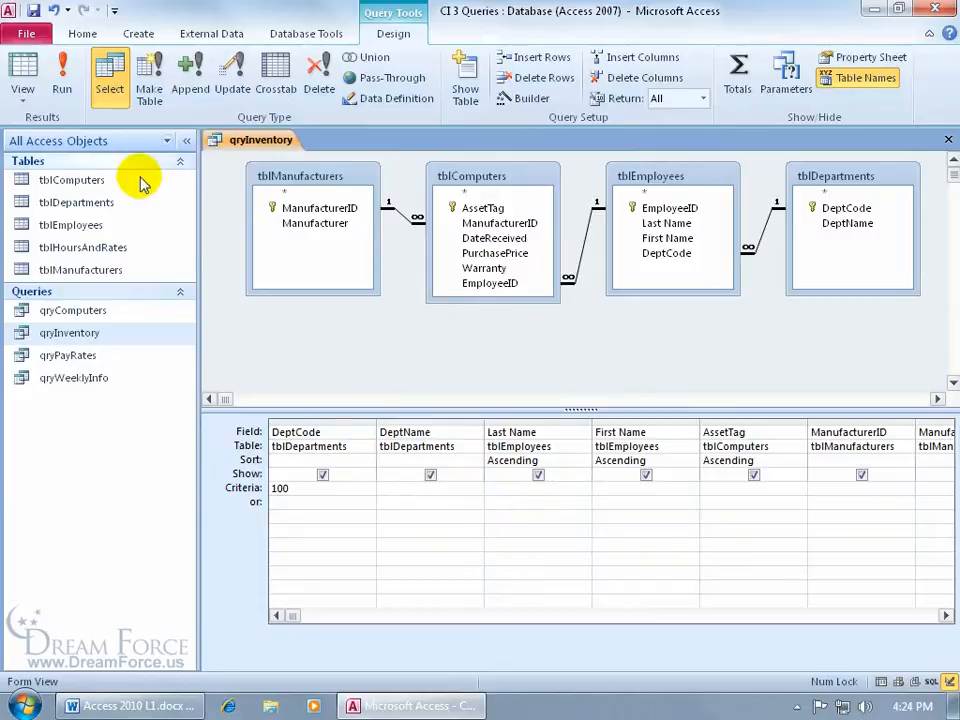
click(22, 68)
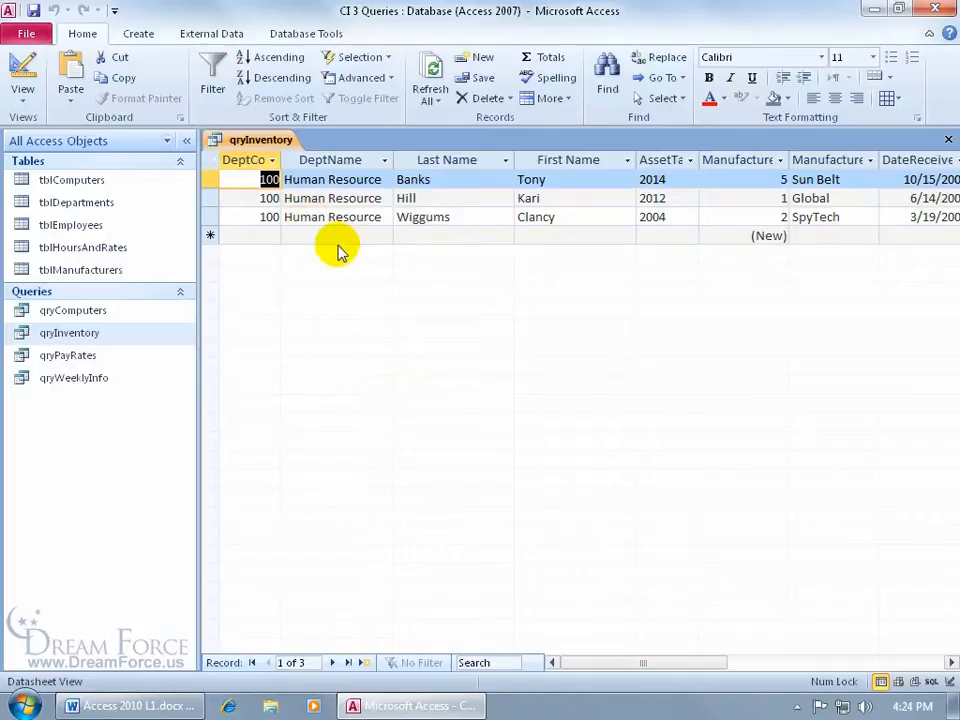
click(21, 62)
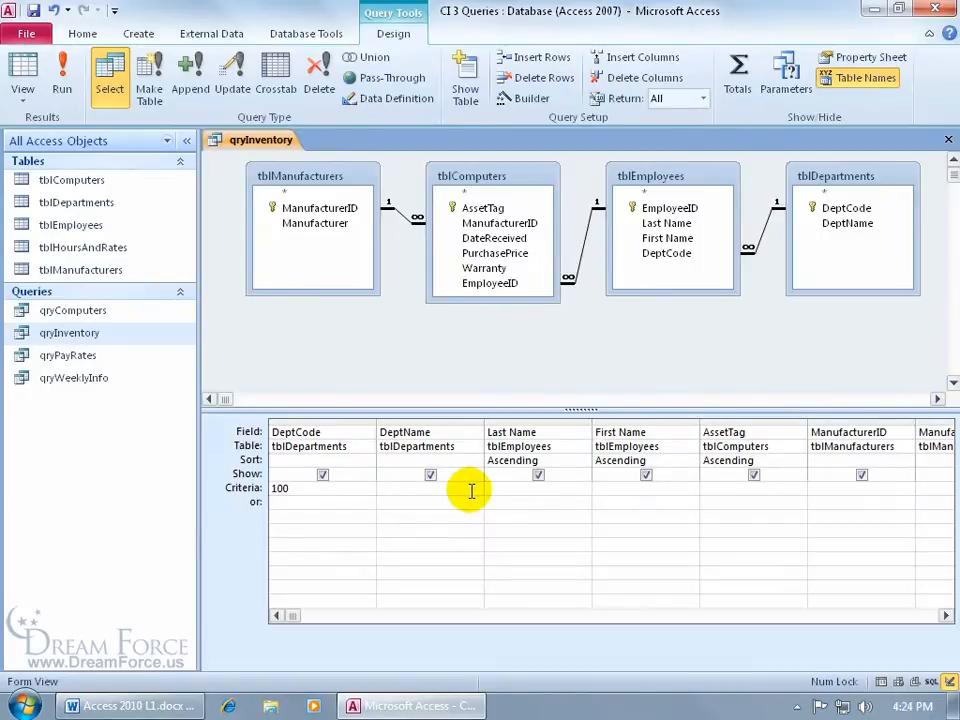
Step: Scroll the grid right and add a PurchasePrice criterion of <1500
click(947, 617)
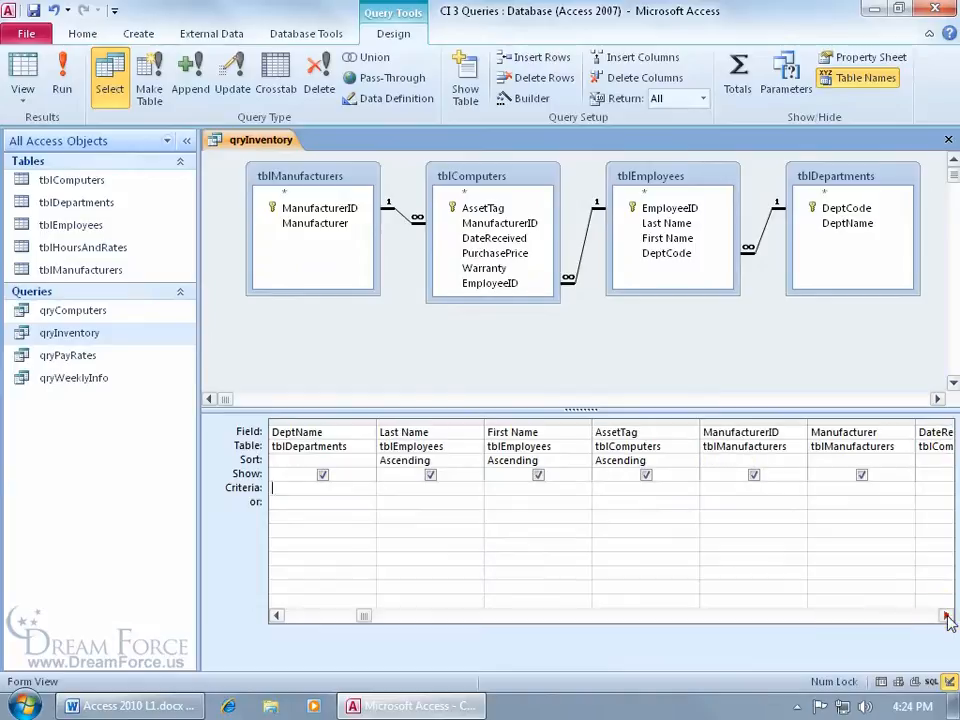
click(947, 617)
click(947, 617)
click(947, 617)
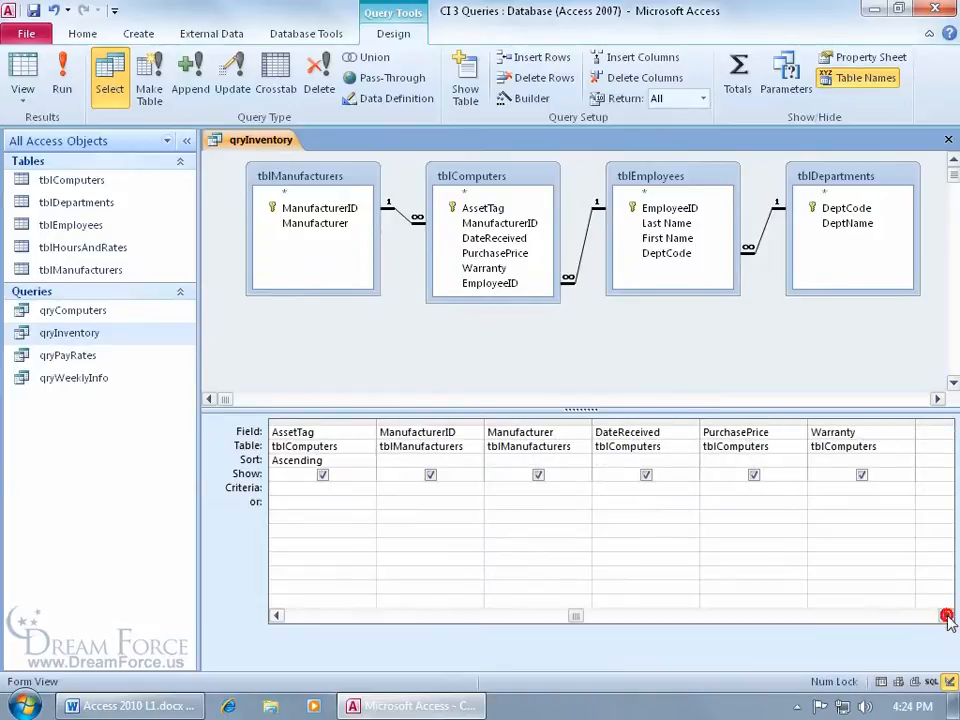
click(947, 617)
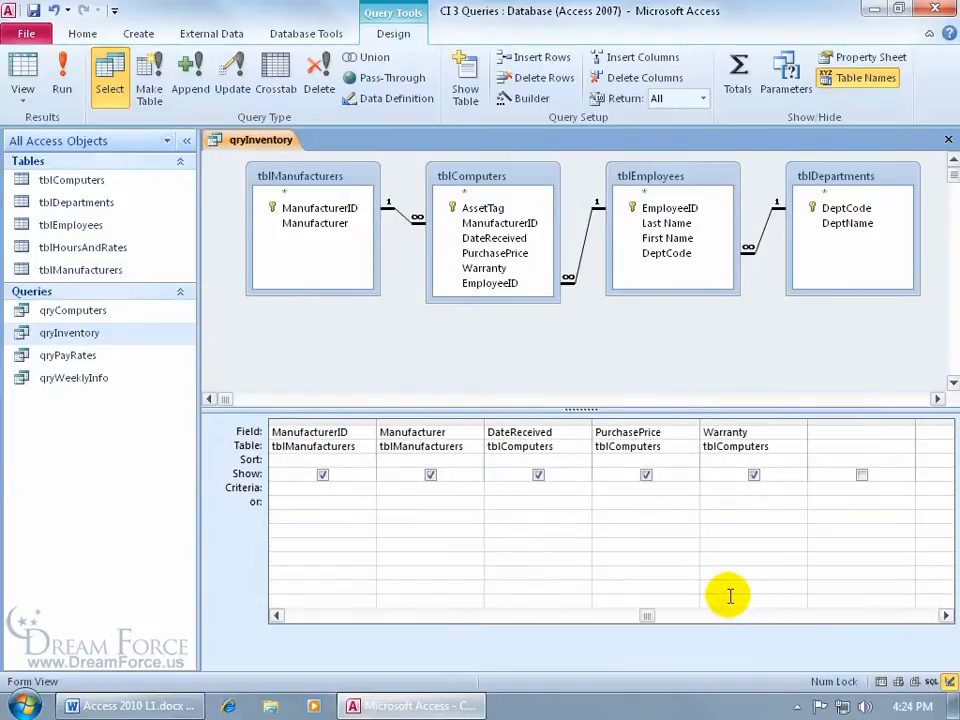
click(621, 488)
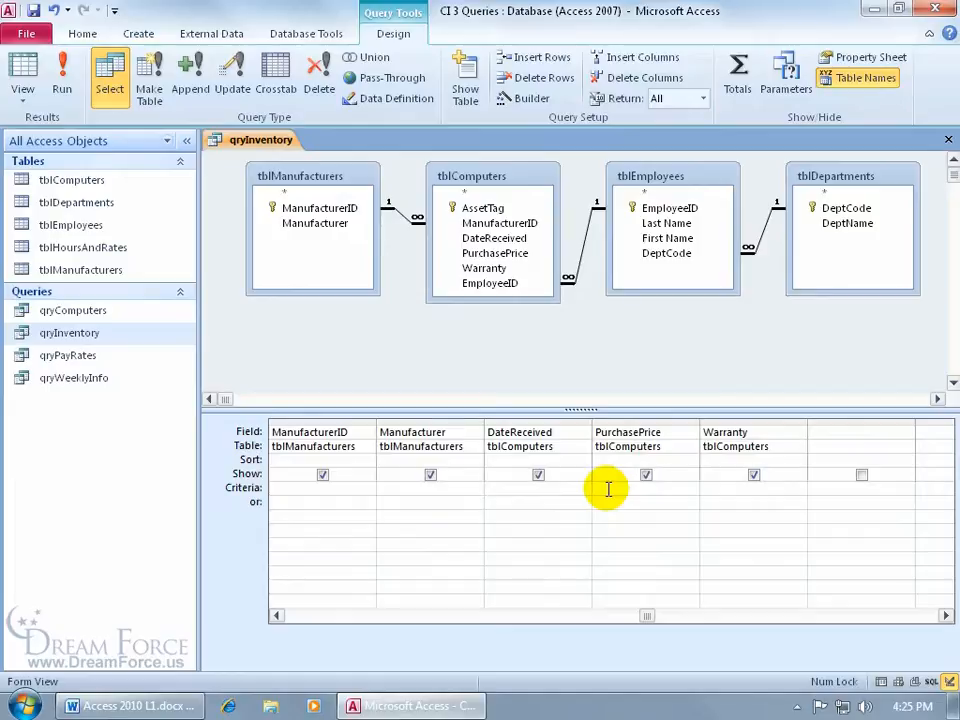
text(<1500)
key(Tab)
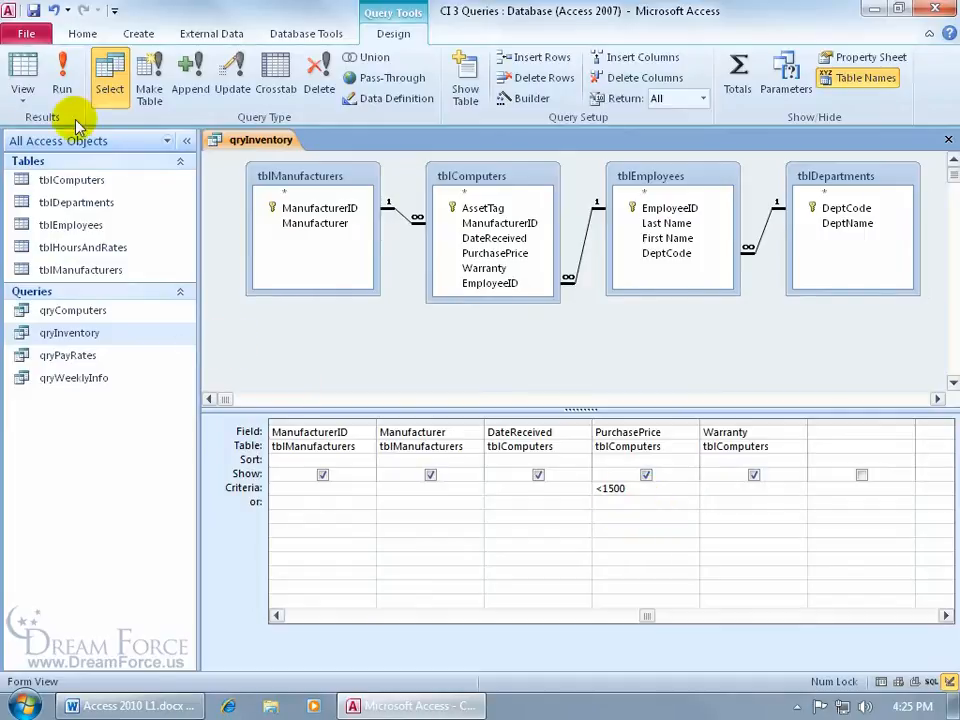
Step: Run the query to confirm only the SpyTech computer at $1,499.00 remains, then return to Design view
click(63, 80)
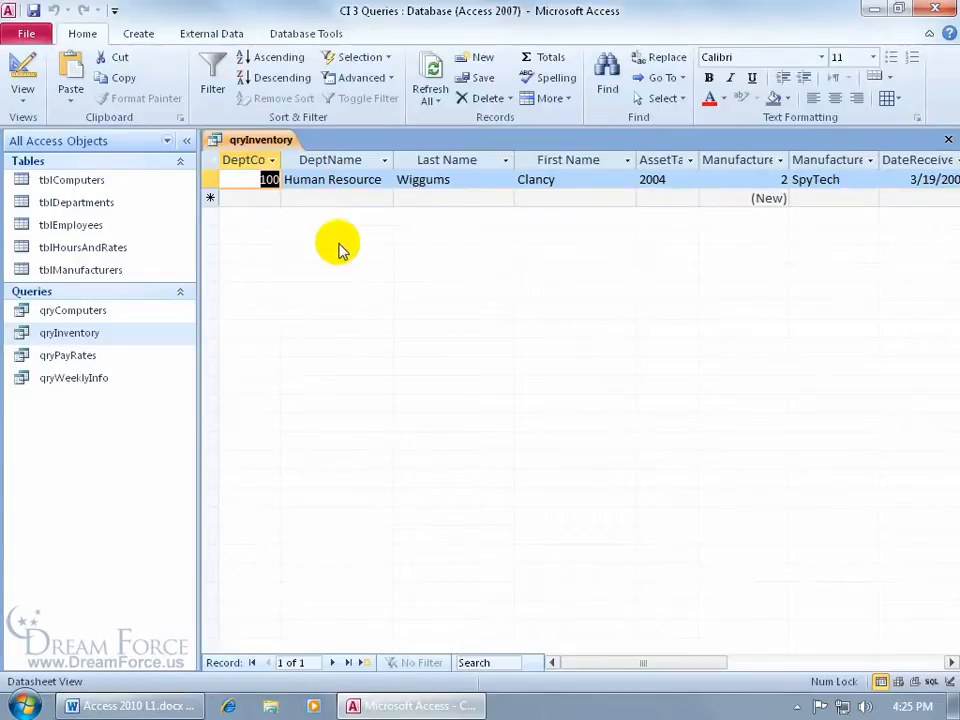
drag(643, 663, 729, 671)
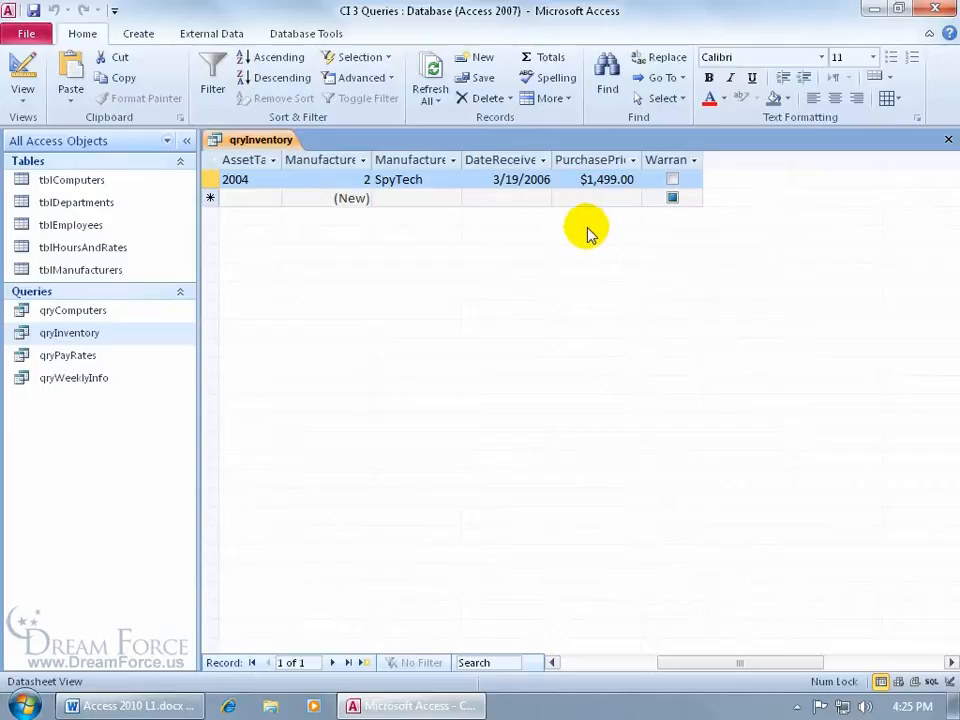
click(24, 68)
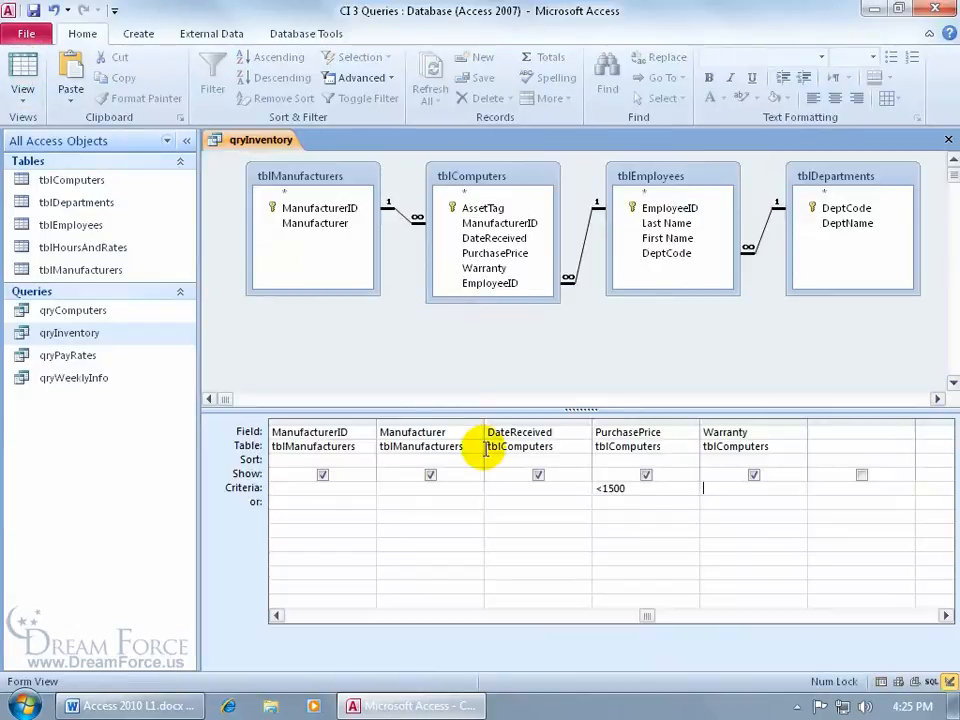
Step: Delete the <1500 price criterion and test a Manufacturer criterion of global on the criteria row
click(628, 488)
double_click(628, 488)
key(Delete)
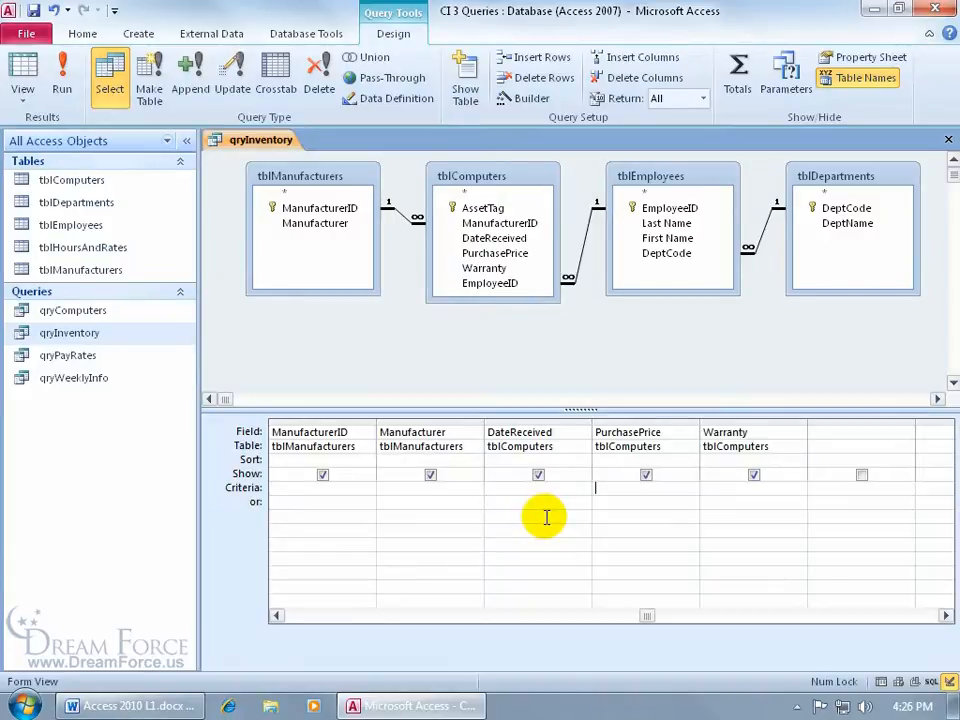
click(419, 487)
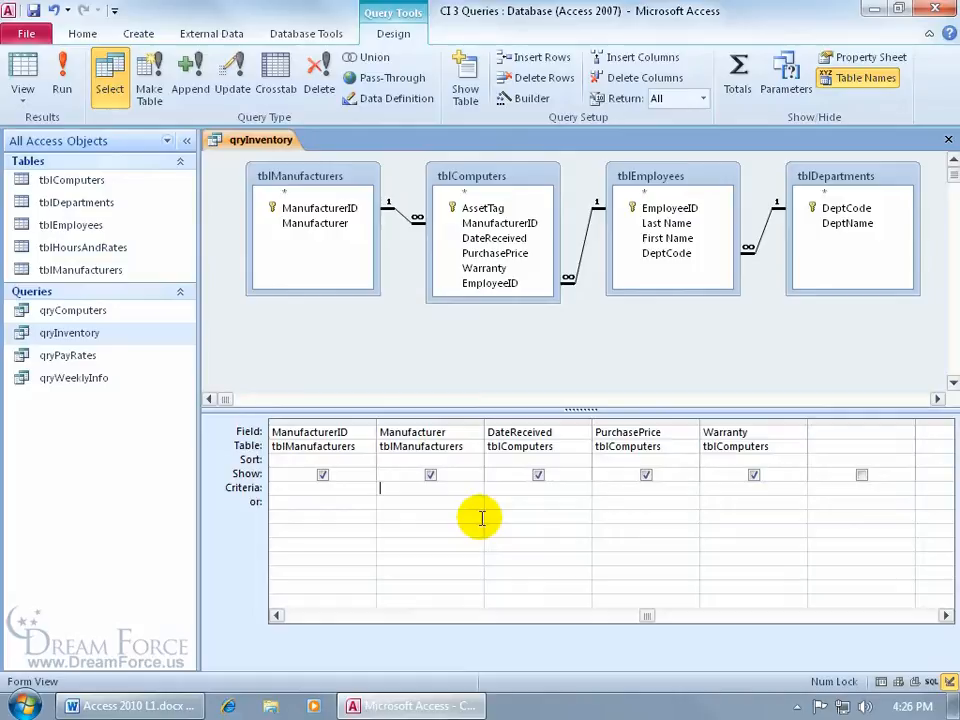
text(global)
key(Tab)
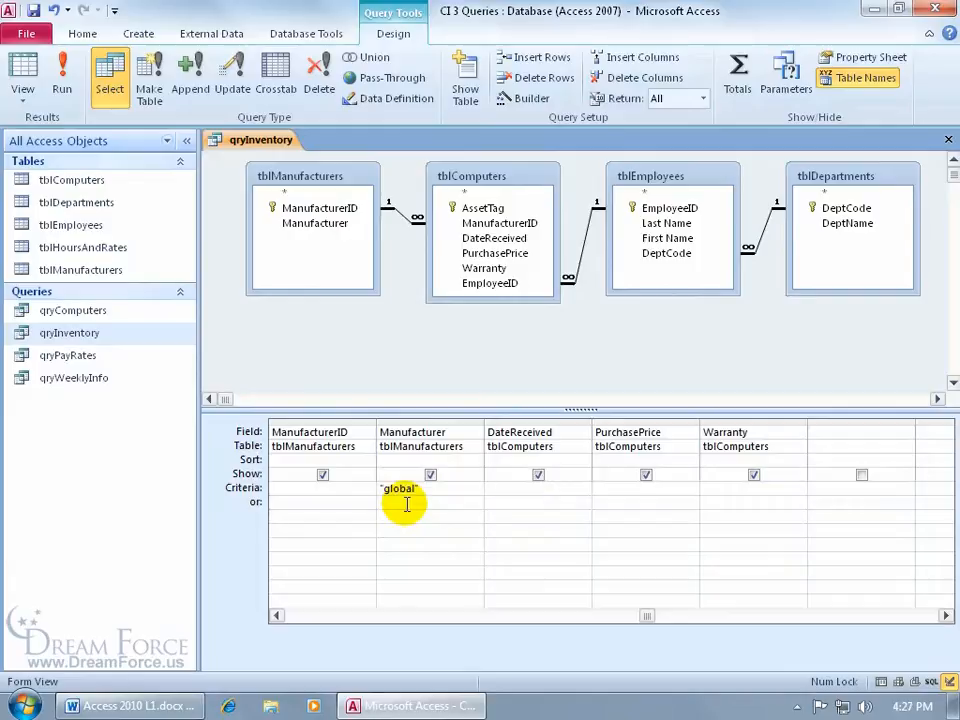
click(66, 68)
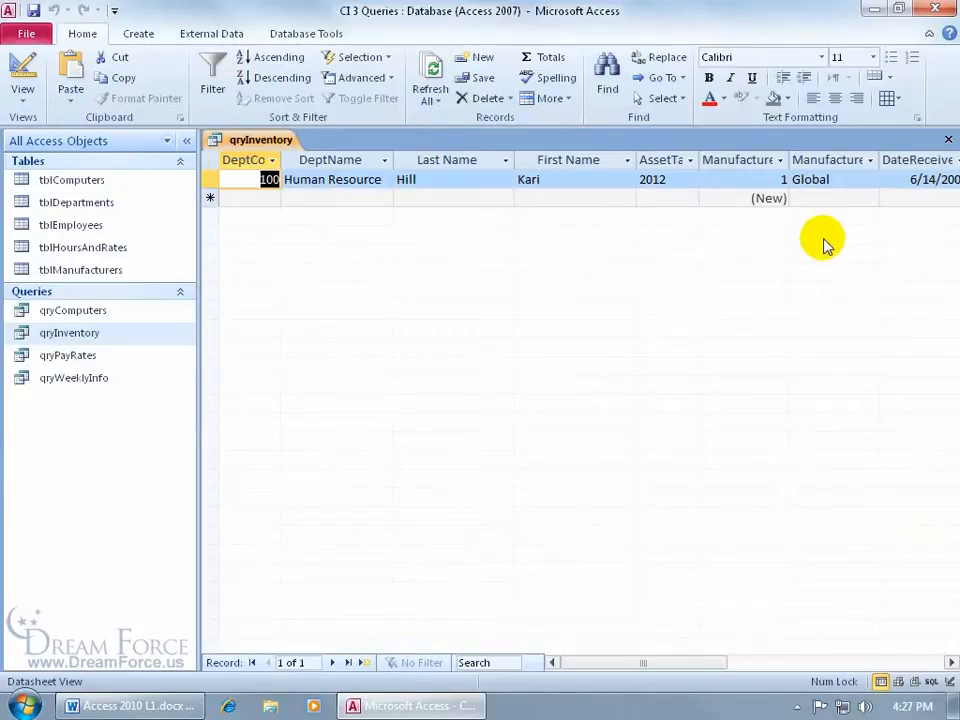
click(22, 68)
Step: Move the global Manufacturer criterion from the criteria row to the or row
double_click(437, 487)
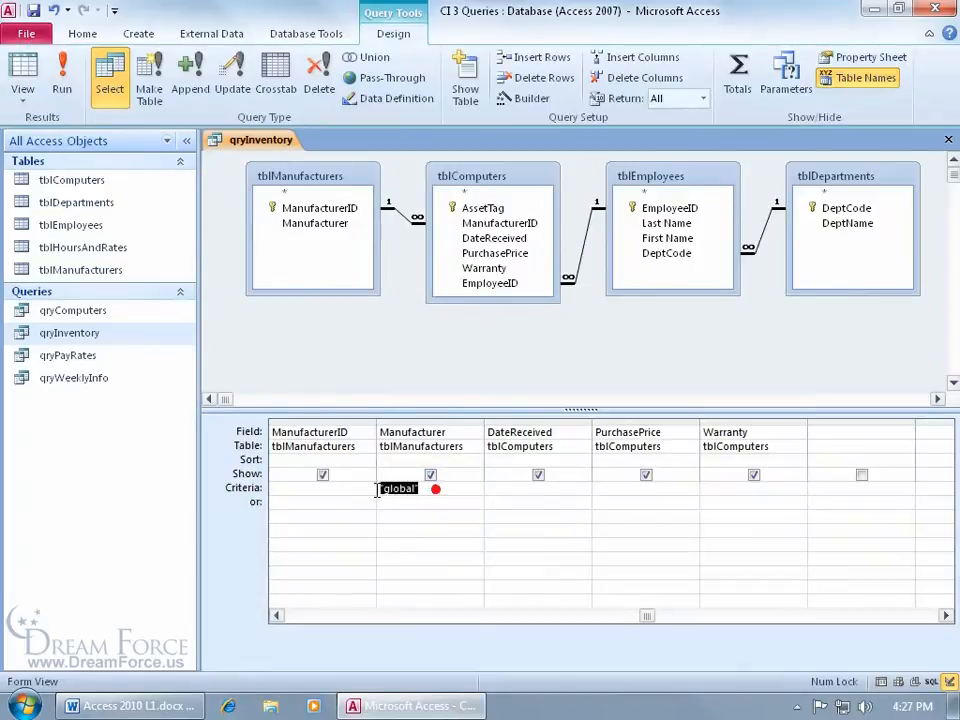
key(Delete)
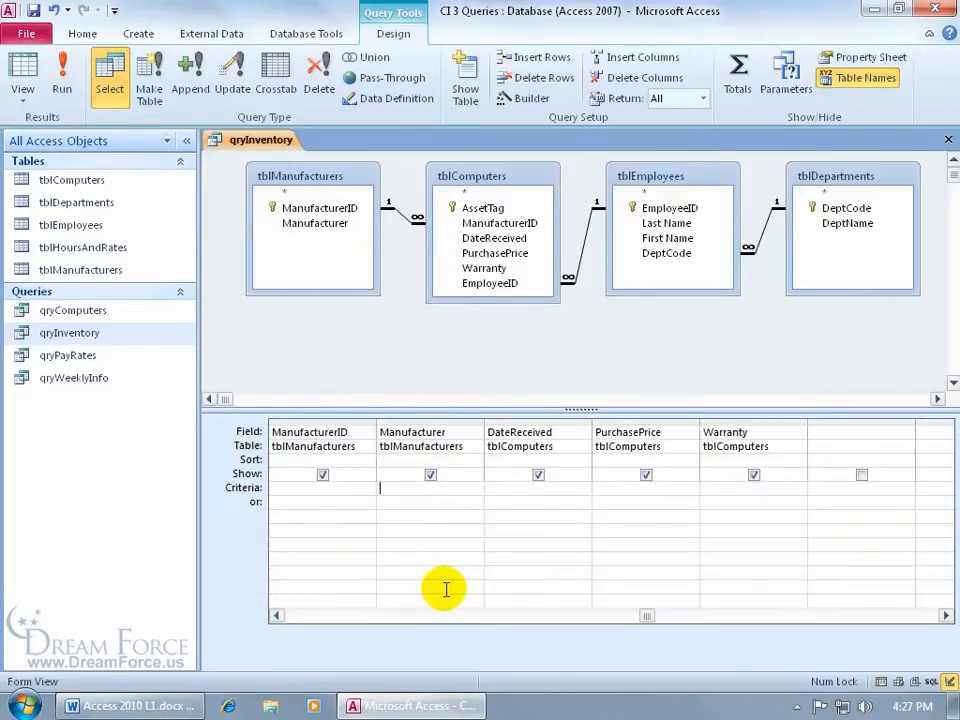
click(386, 503)
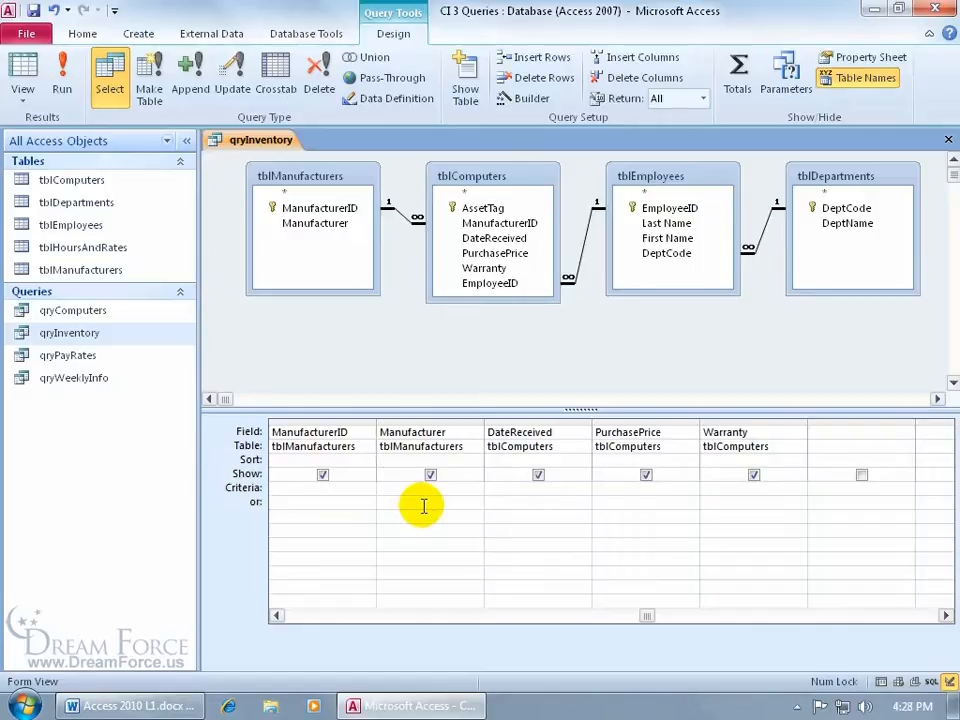
text(global)
key(Tab)
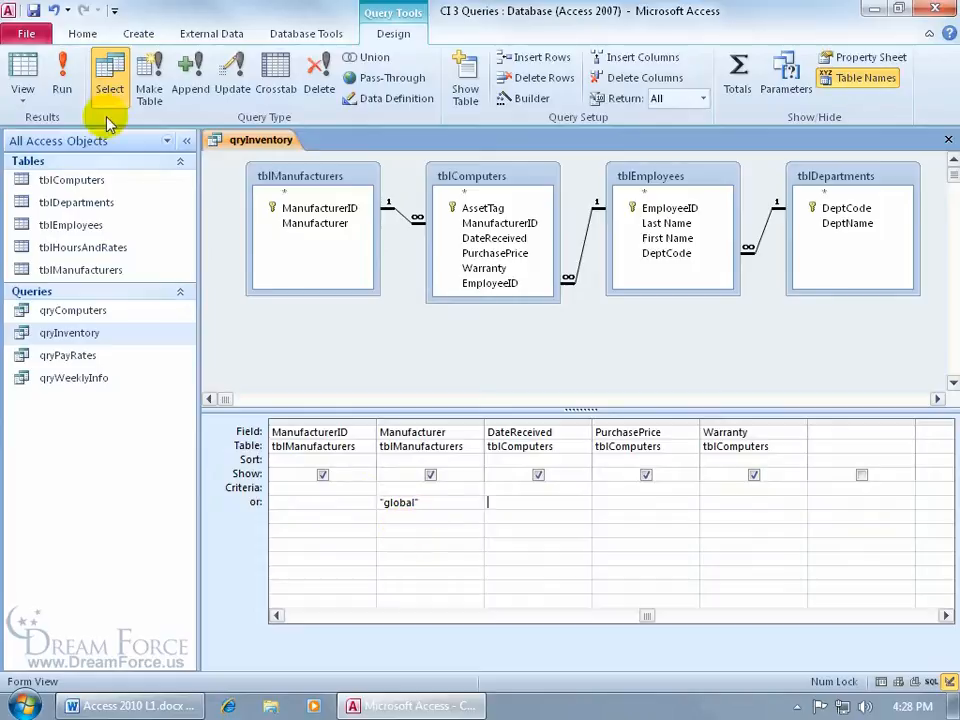
click(62, 76)
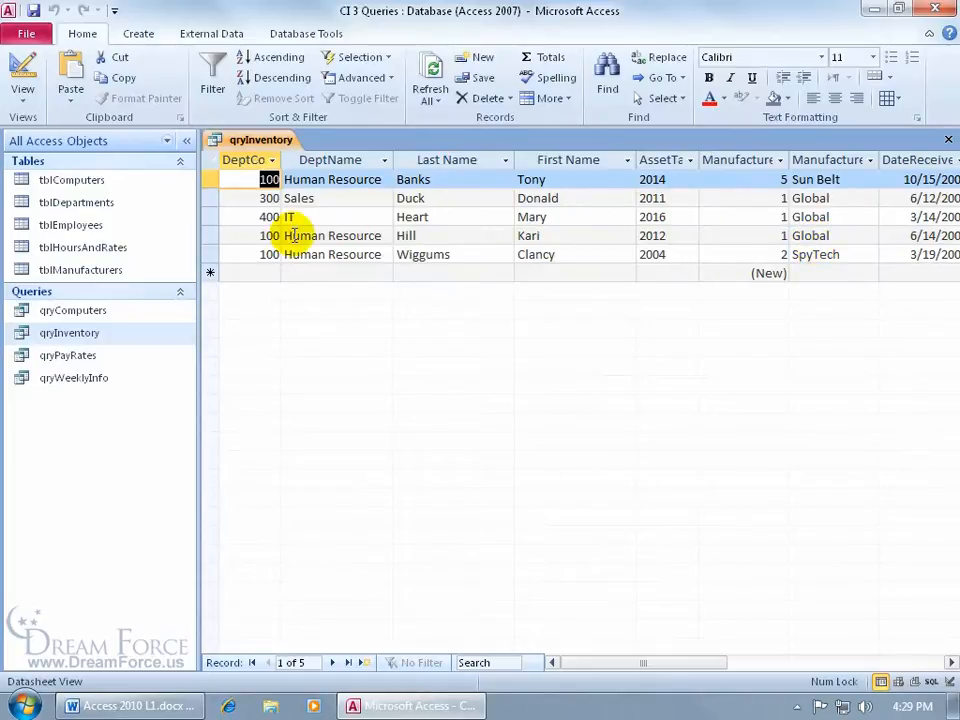
click(22, 68)
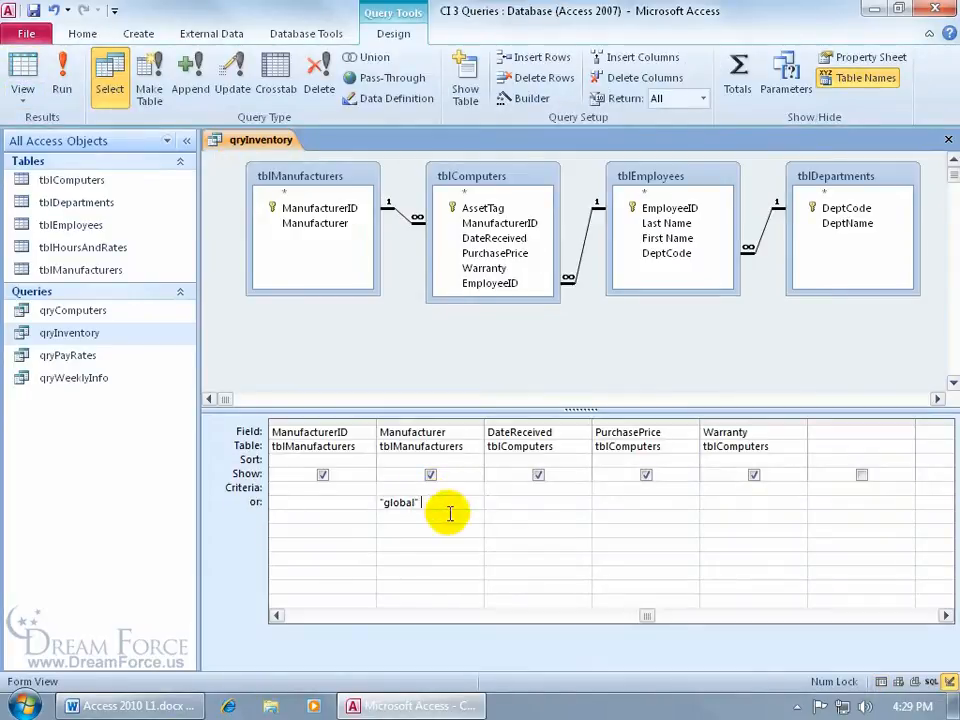
Step: Extend the Manufacturer or-row criterion to read global Or spytech, then scroll the grid back left
text(or)
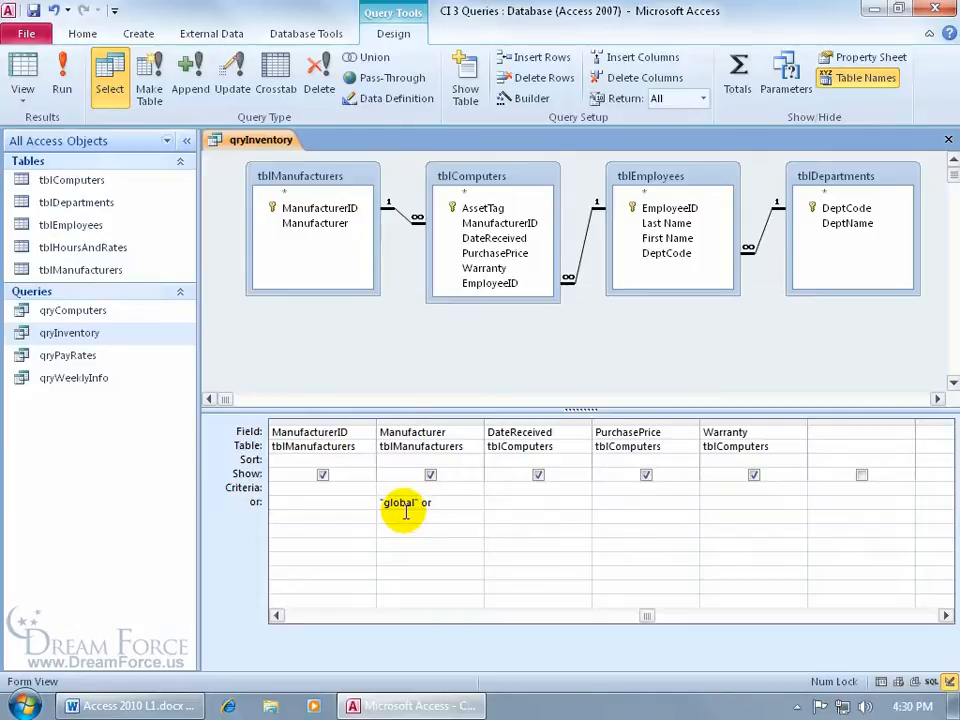
text(spytech)
key(Tab)
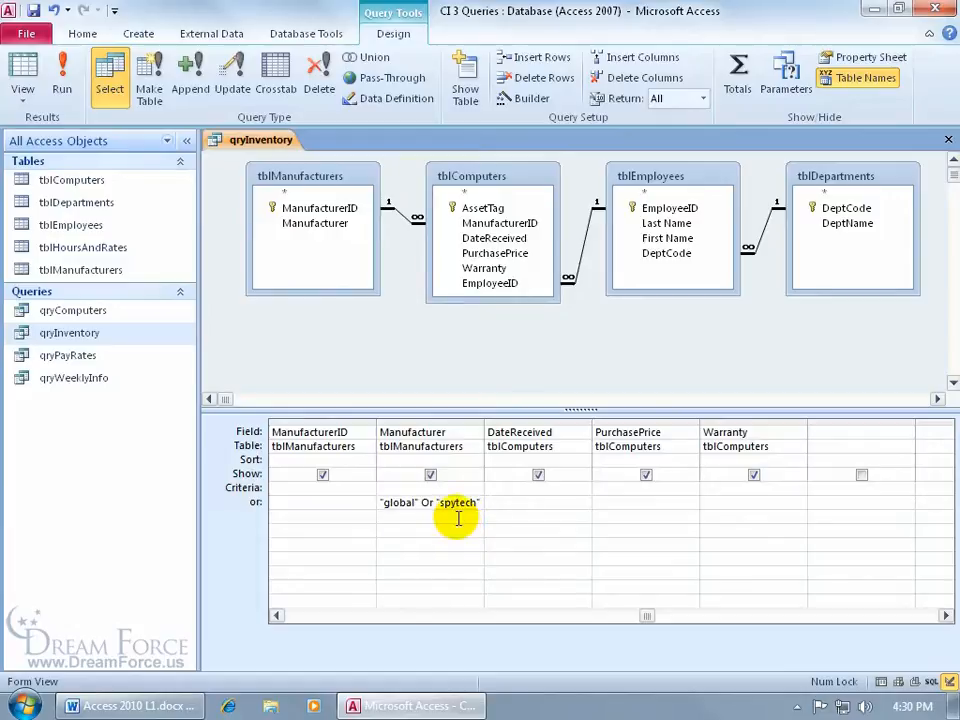
drag(643, 618, 257, 626)
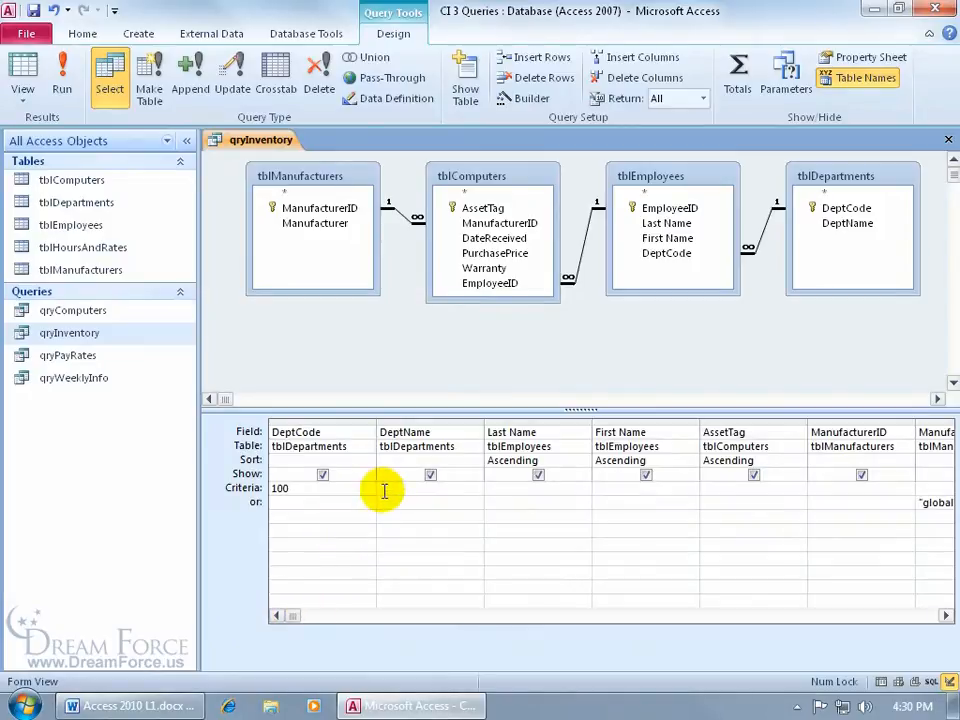
Step: Clear the DeptCode Show box and run the query to see its 10 records
click(322, 473)
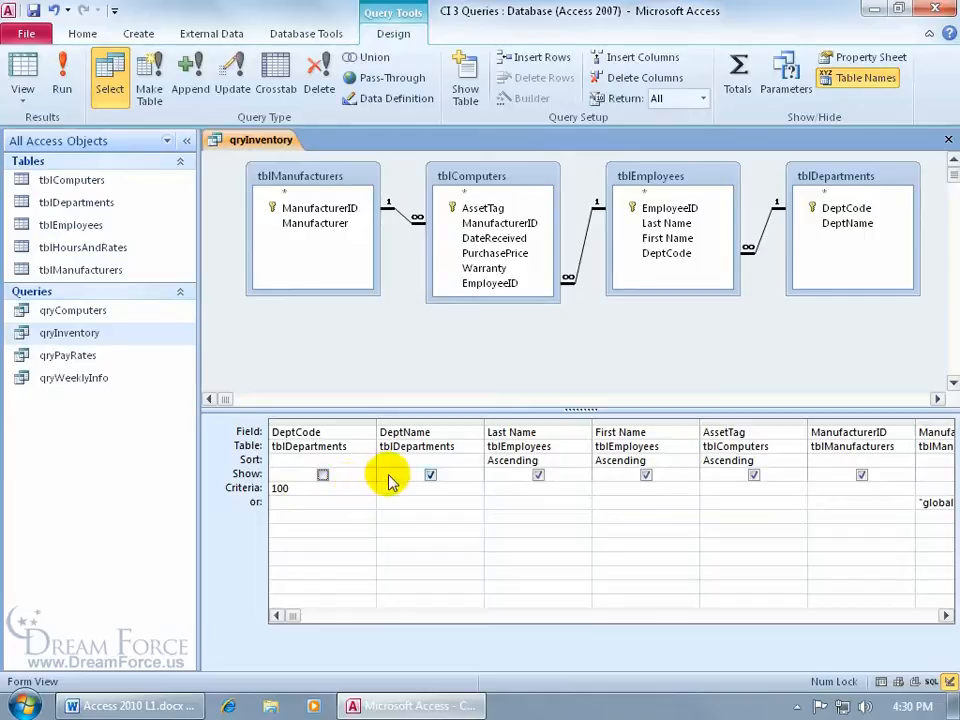
click(66, 75)
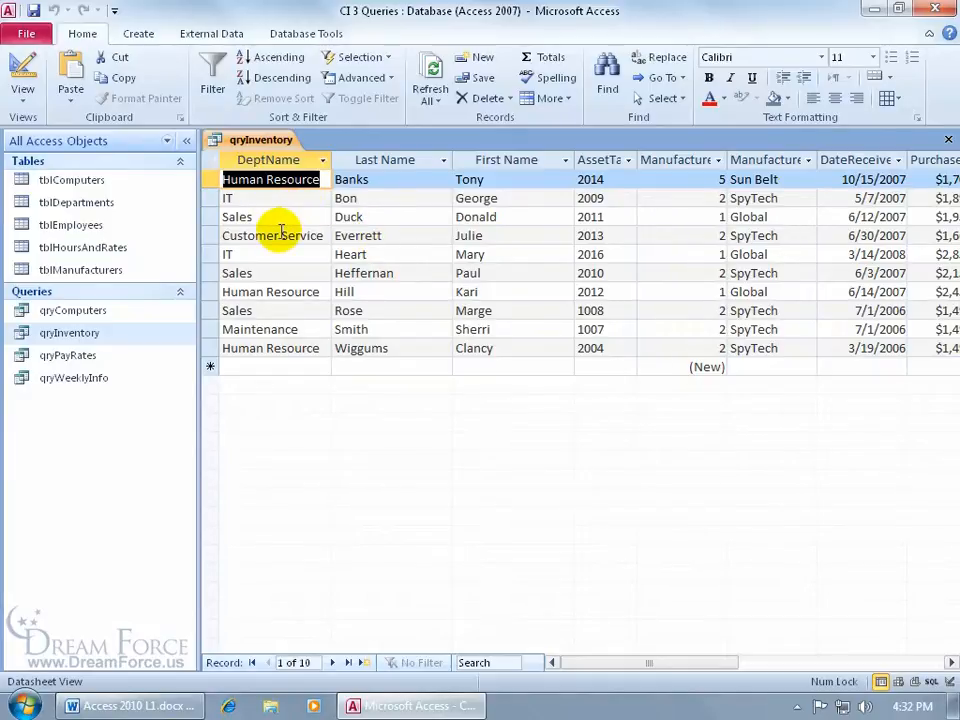
Step: Back in Design view, show DeptCode again and delete the global Or spytech Manufacturer criteria
click(22, 78)
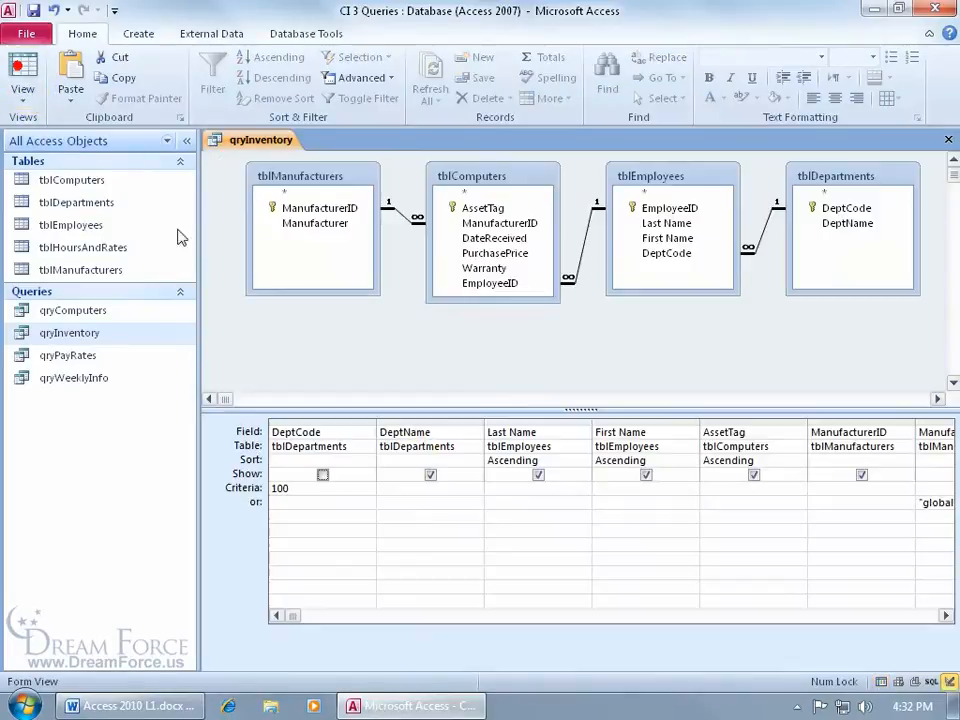
click(322, 474)
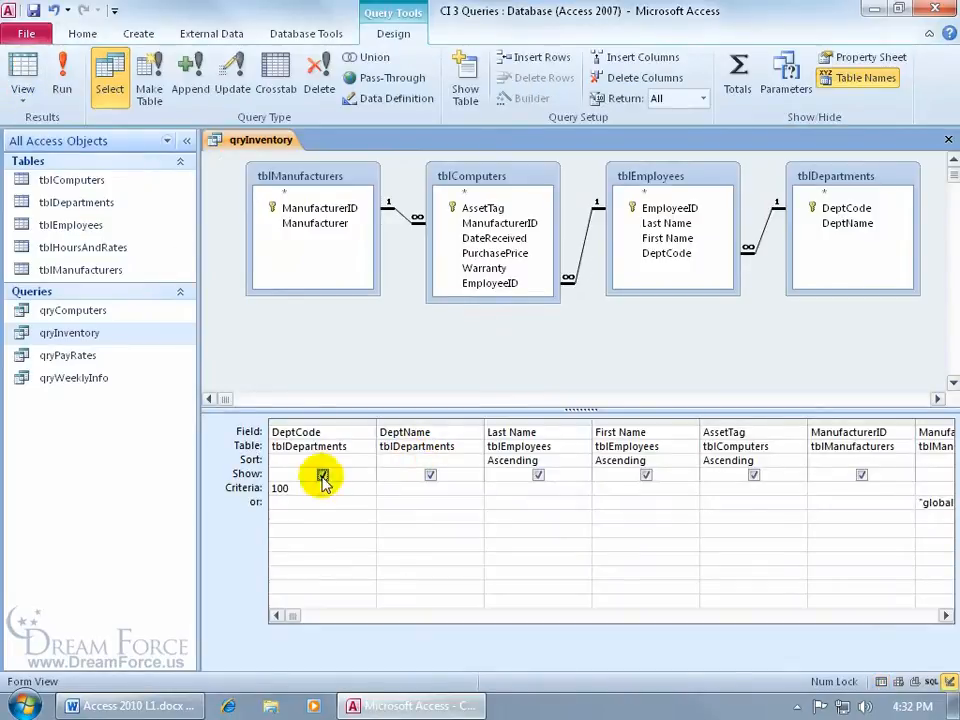
click(944, 616)
click(944, 616)
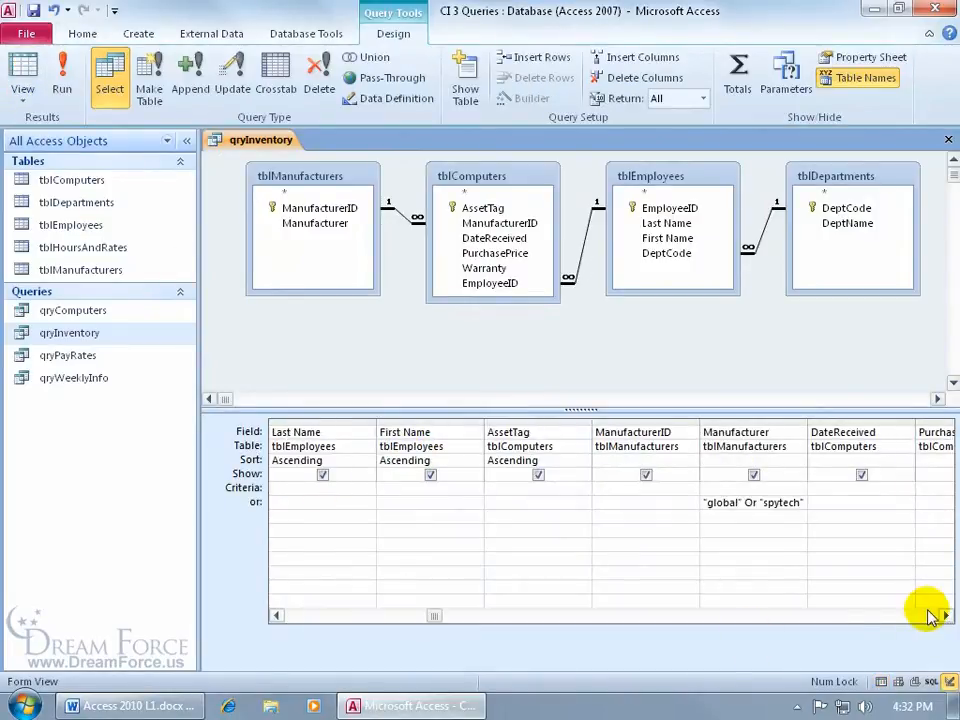
drag(702, 502, 813, 506)
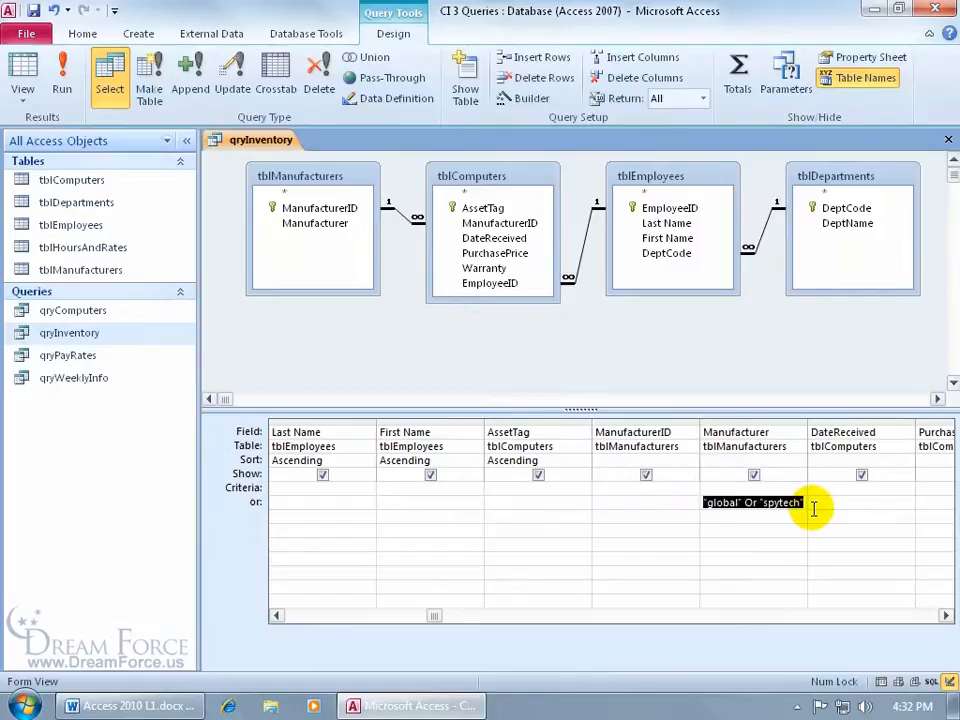
key(Delete)
Step: Change the DeptCode criterion to 100 Or 200 and run the query to list five records
drag(436, 616, 321, 622)
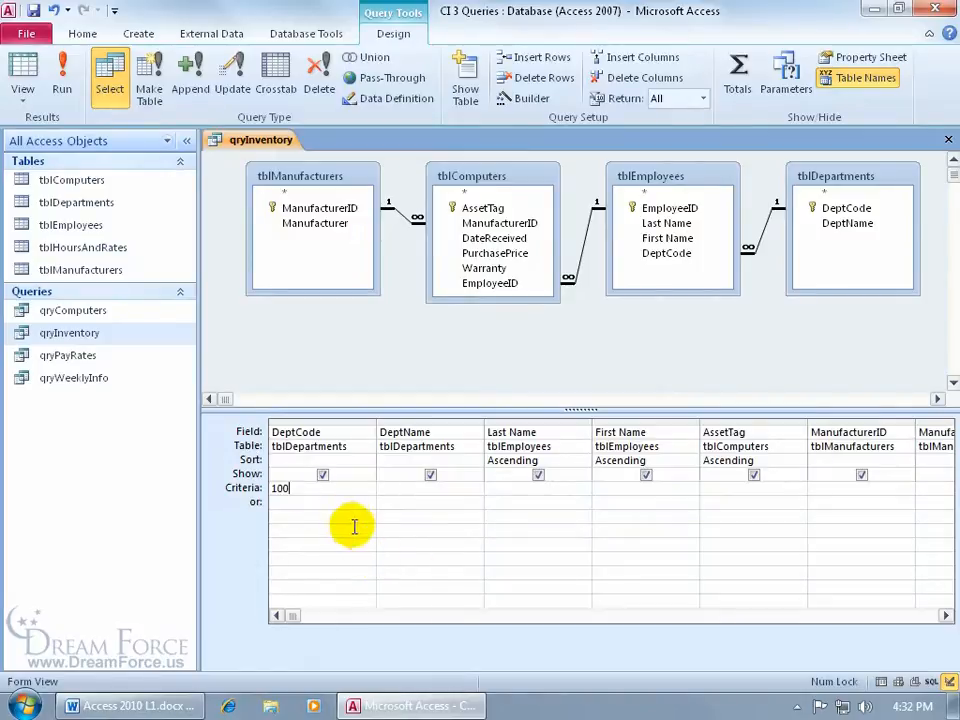
text(or 200)
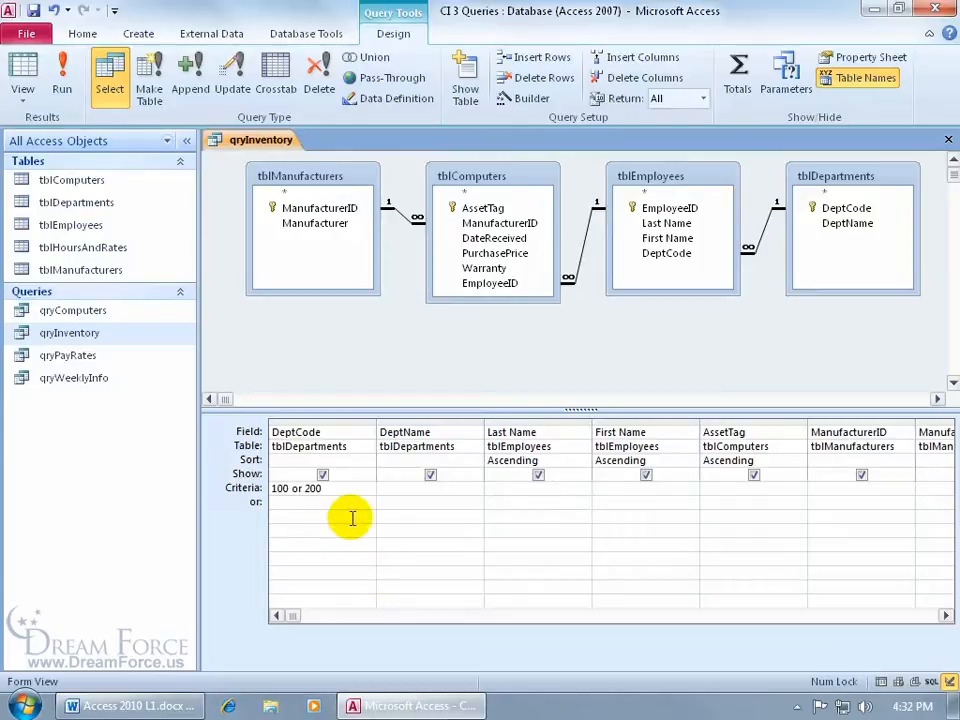
key(Tab)
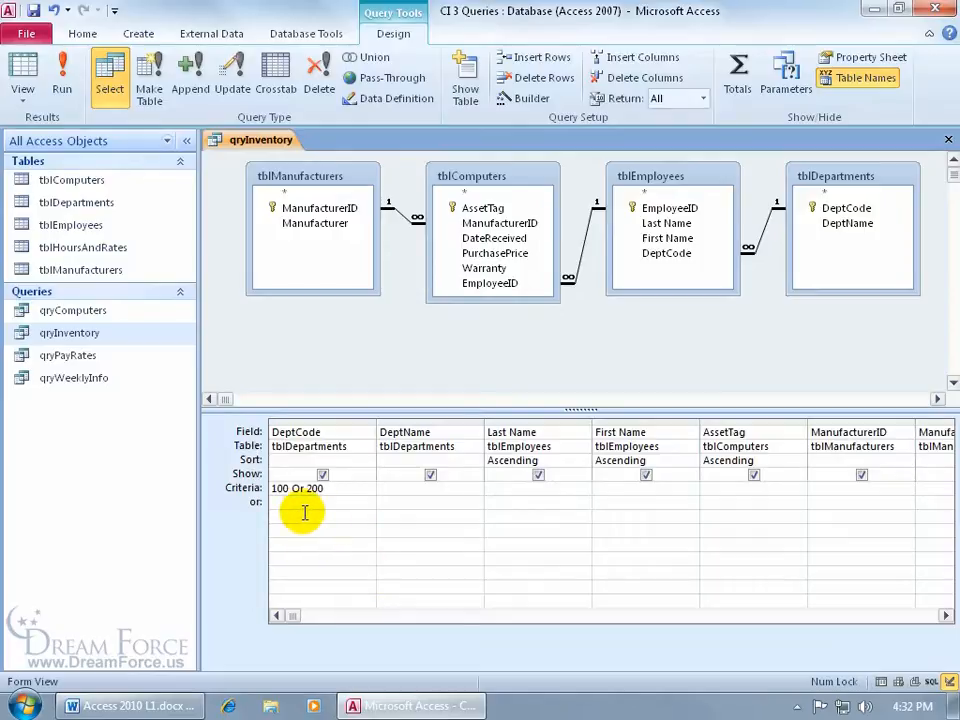
click(82, 88)
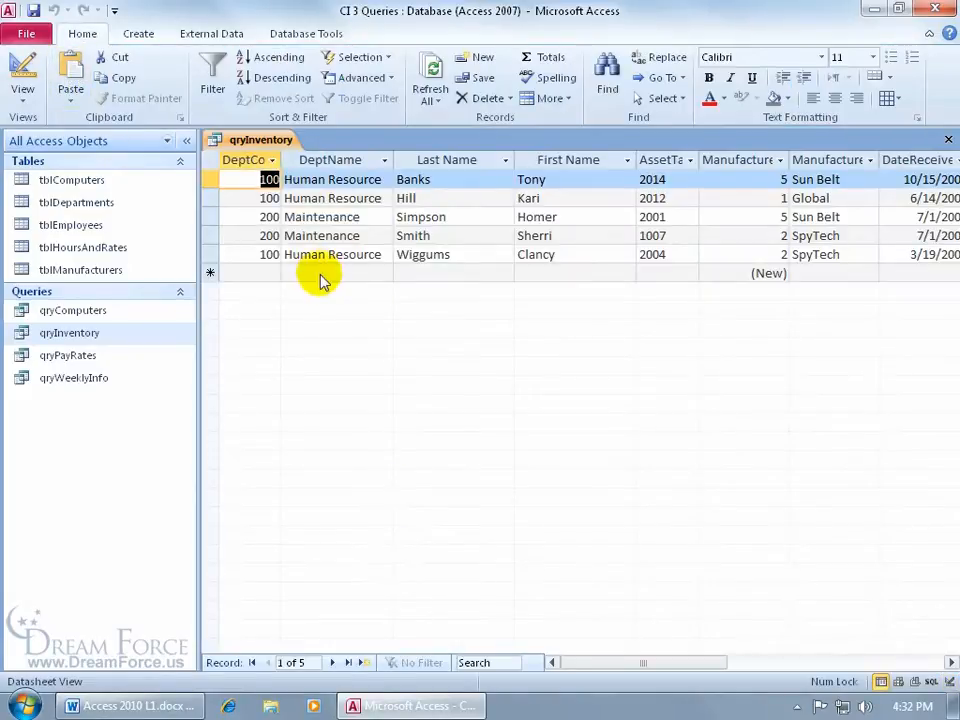
Step: In Design view, clear the 100 Or 200 DeptCode criterion by deleting the whole Criteria row
click(24, 72)
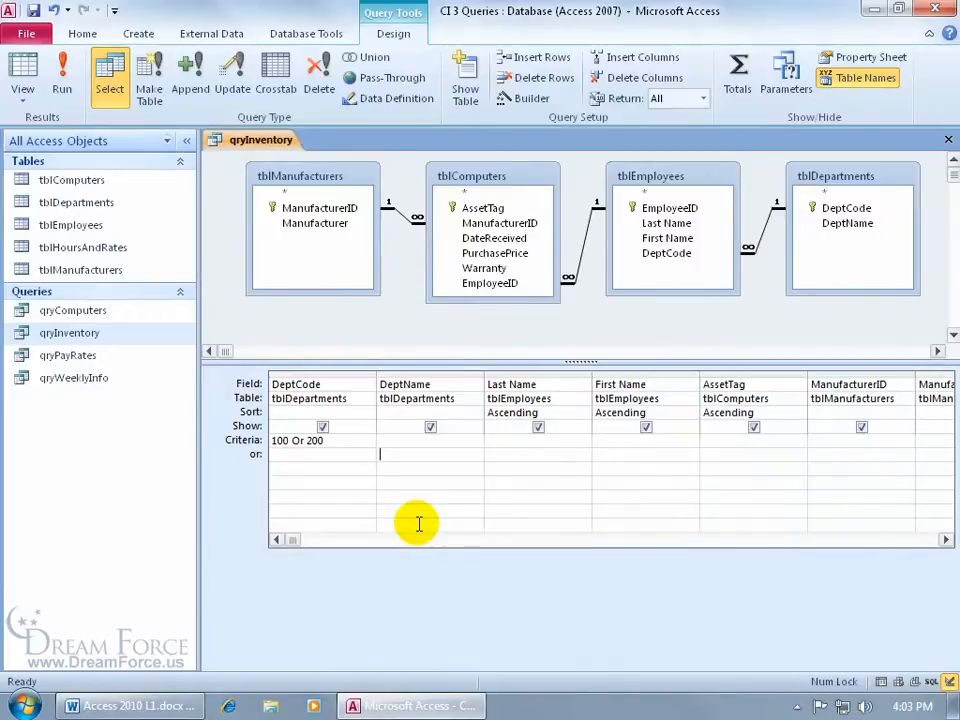
drag(340, 440, 273, 440)
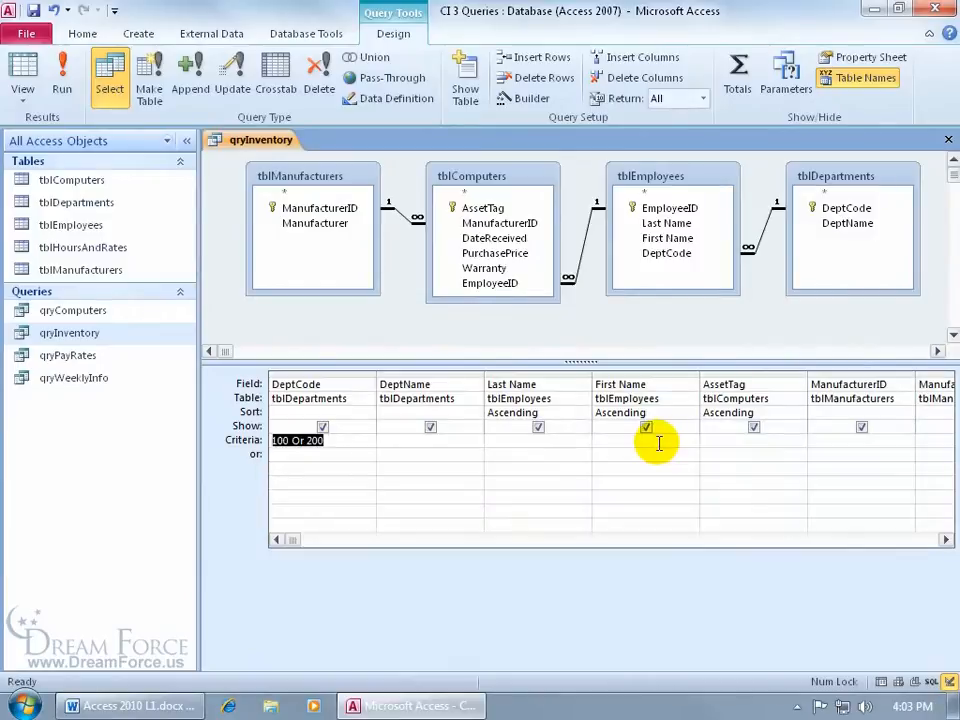
click(268, 442)
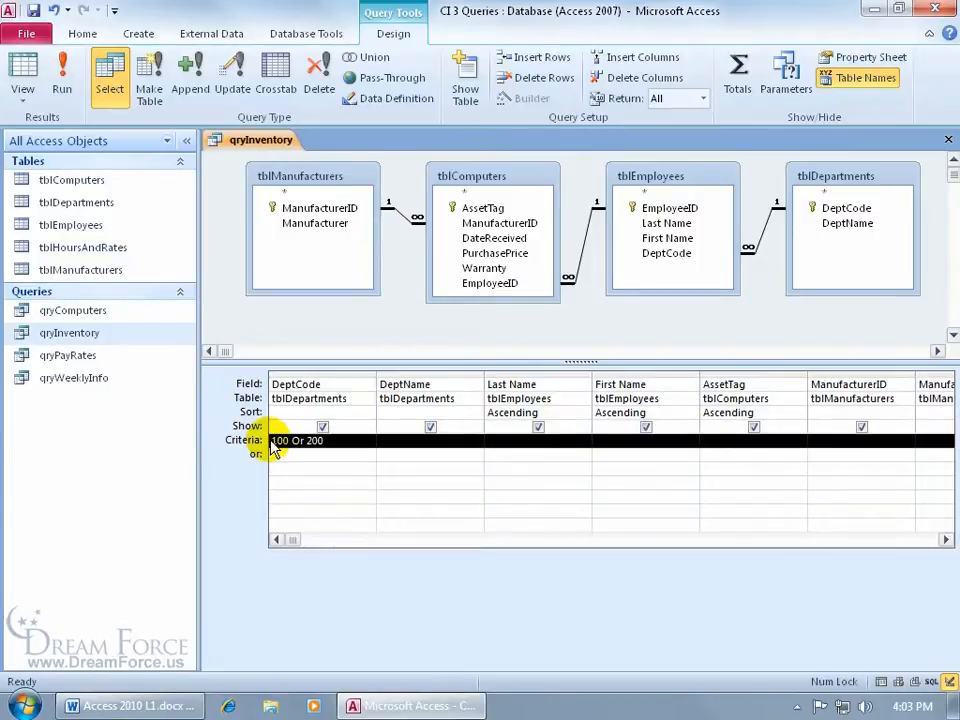
key(Delete)
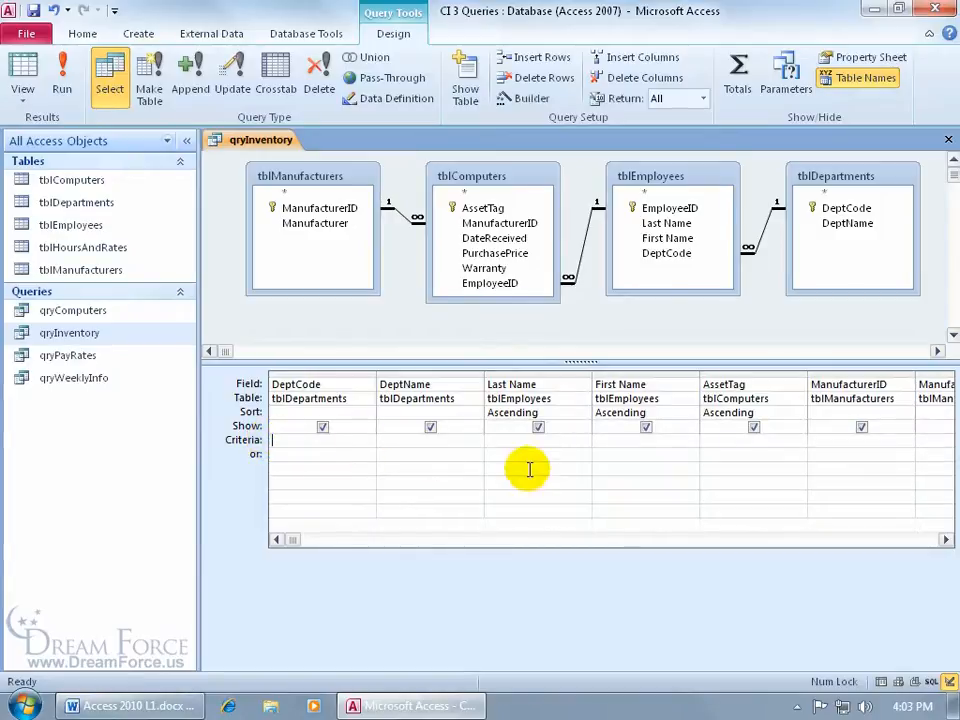
click(946, 541)
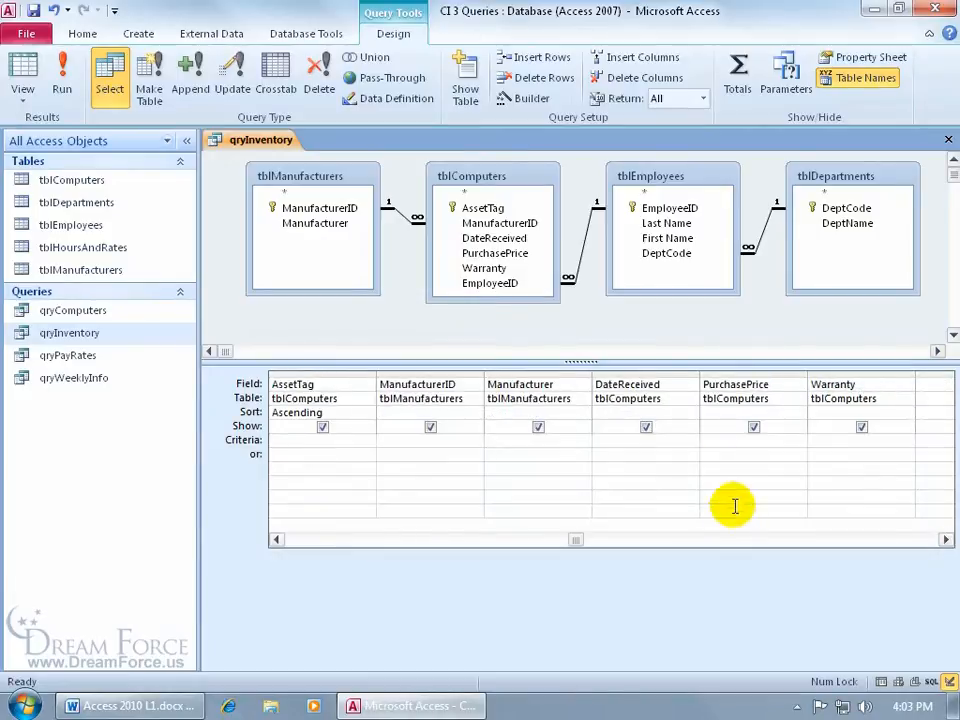
Step: Set DateReceived to >1/1/2008, run the query to check the two computers, then return to Design view
click(647, 441)
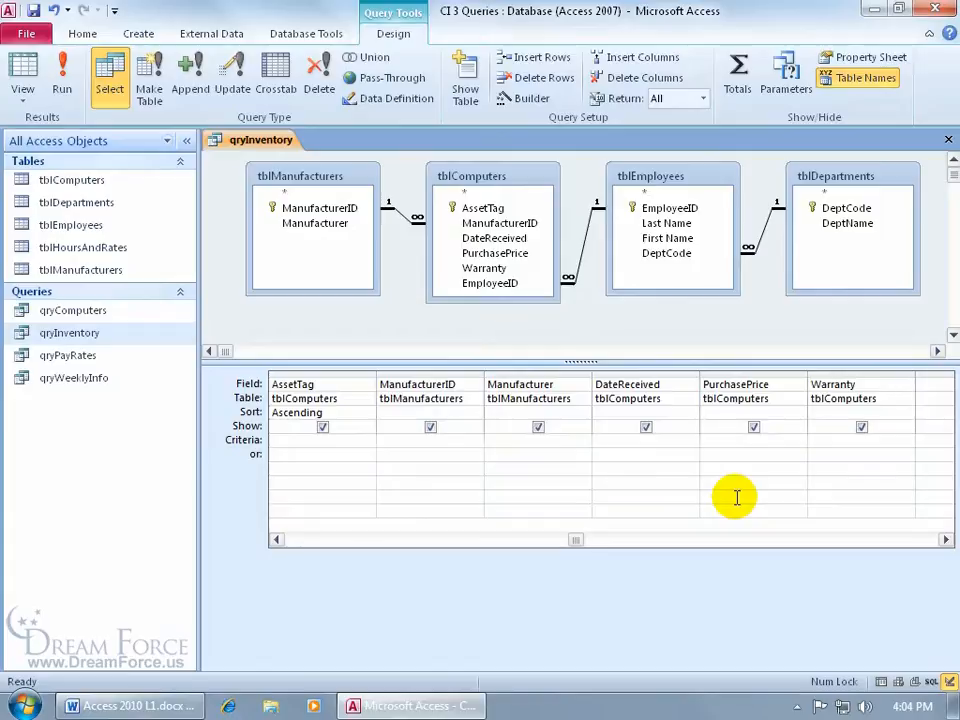
text(>1/1/2008)
key(Tab)
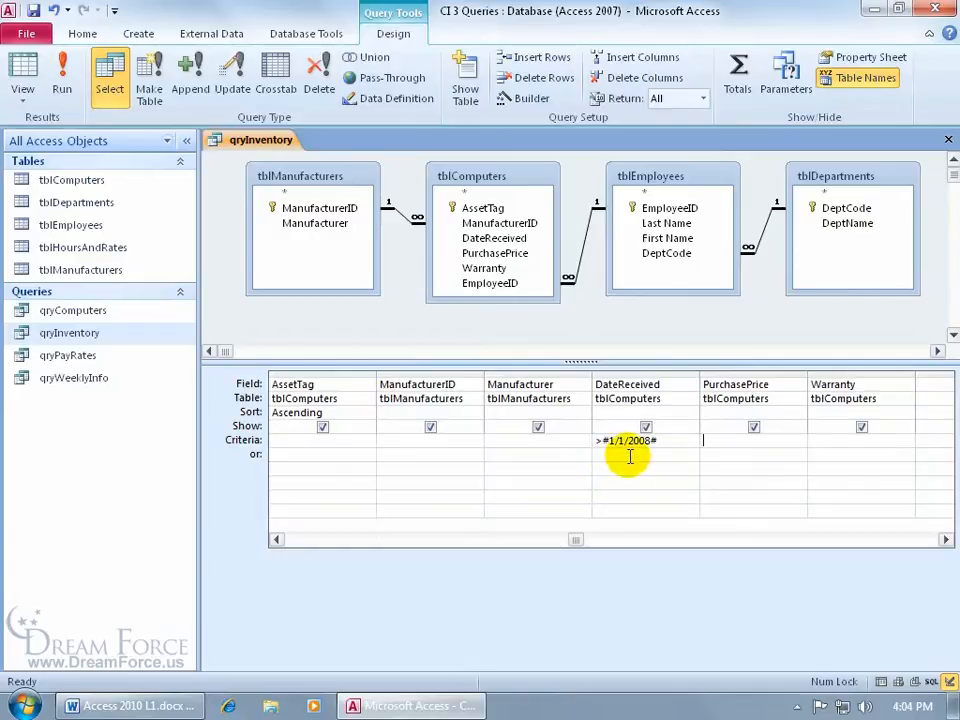
click(57, 66)
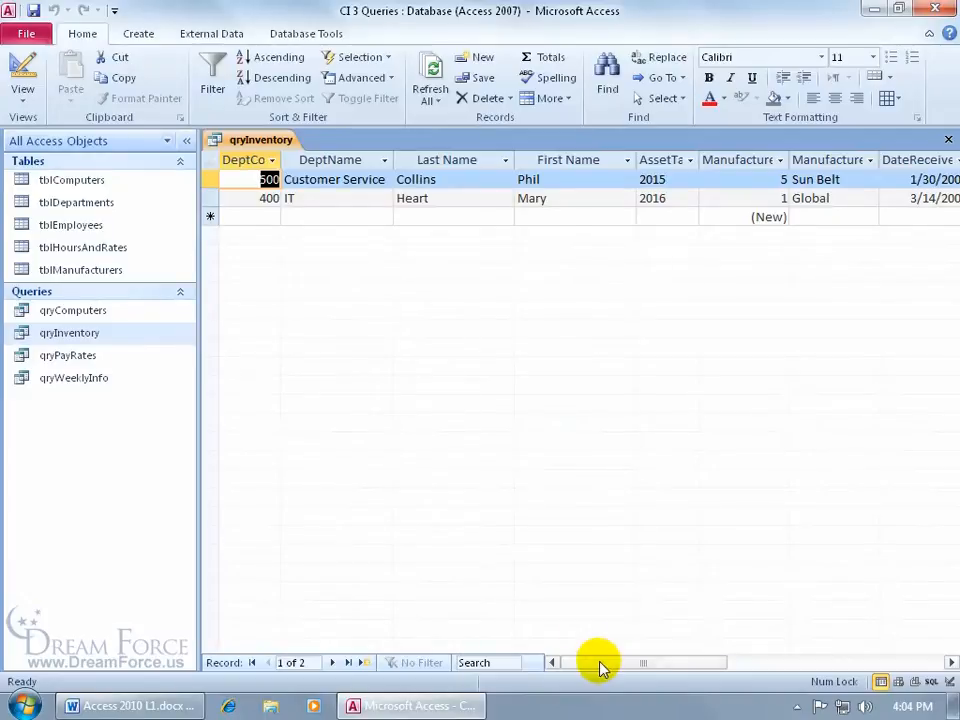
drag(600, 664, 660, 670)
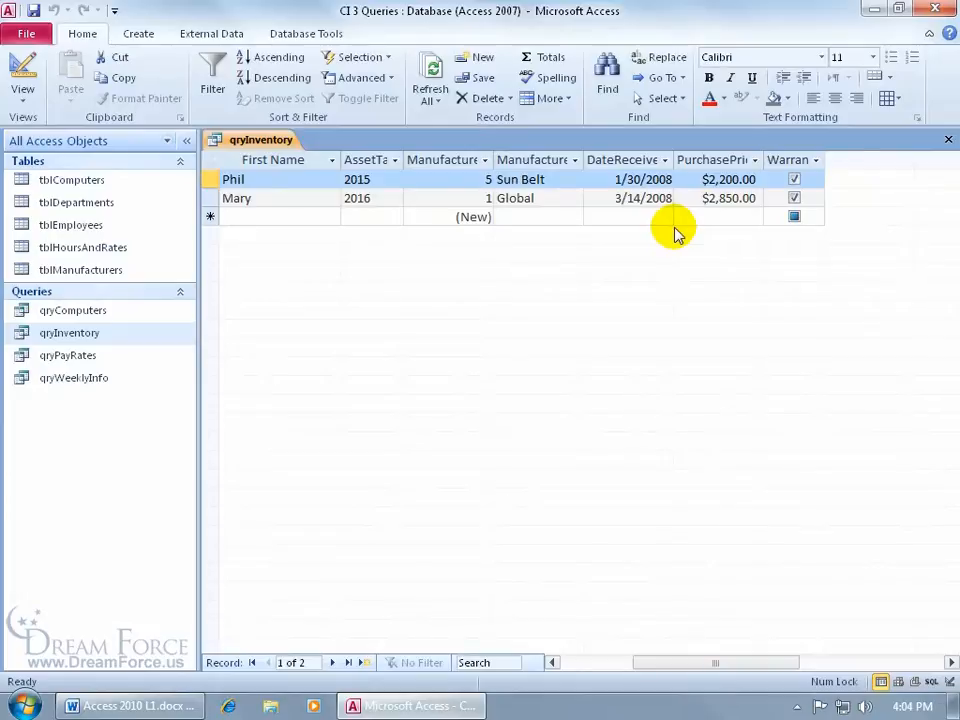
click(20, 66)
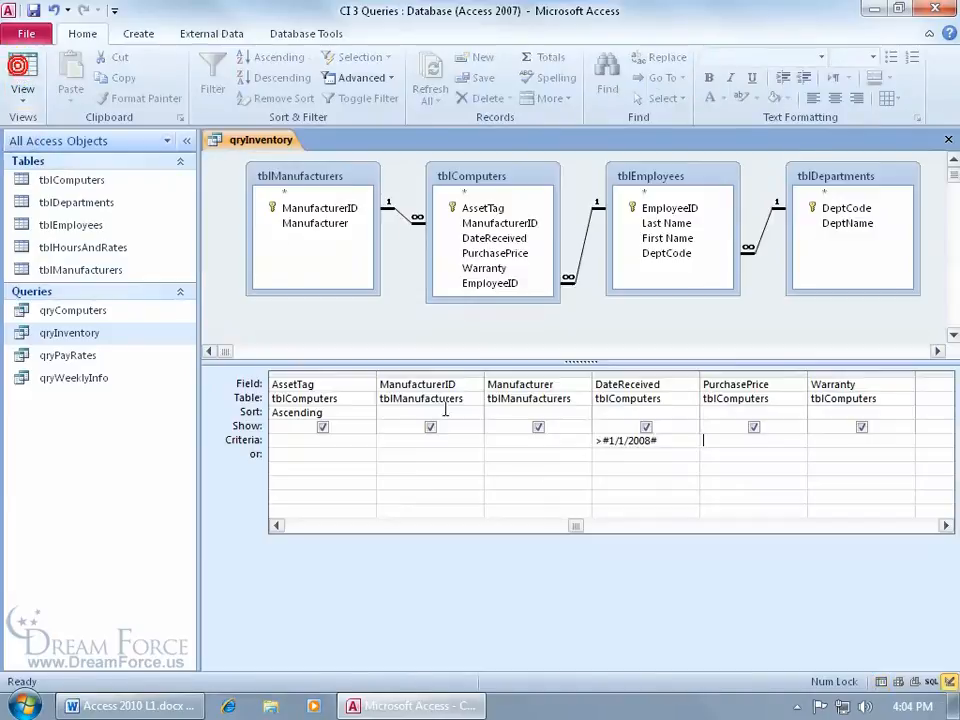
Step: Change the DateReceived criterion to <#1/1/2008#, review the 22 records, then return to Design view
click(585, 442)
text(<)
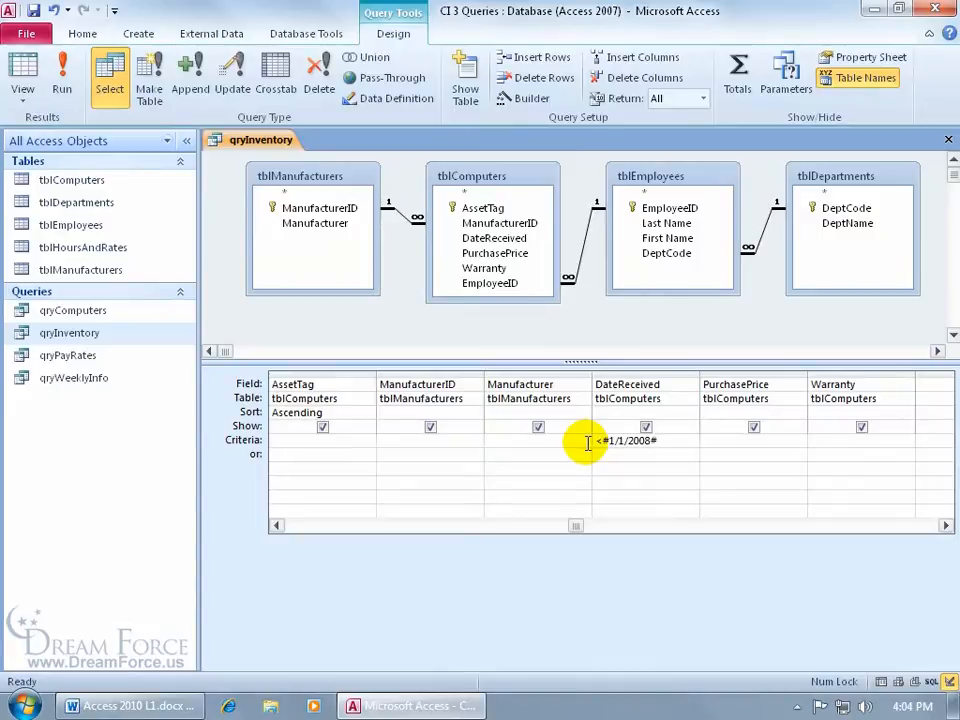
click(61, 80)
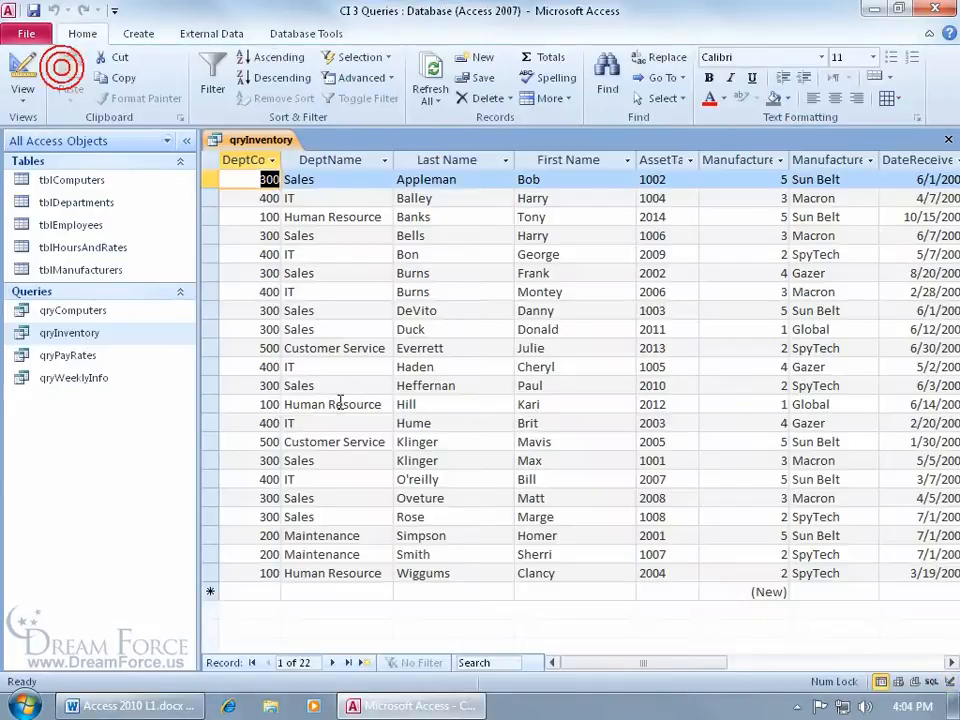
click(700, 662)
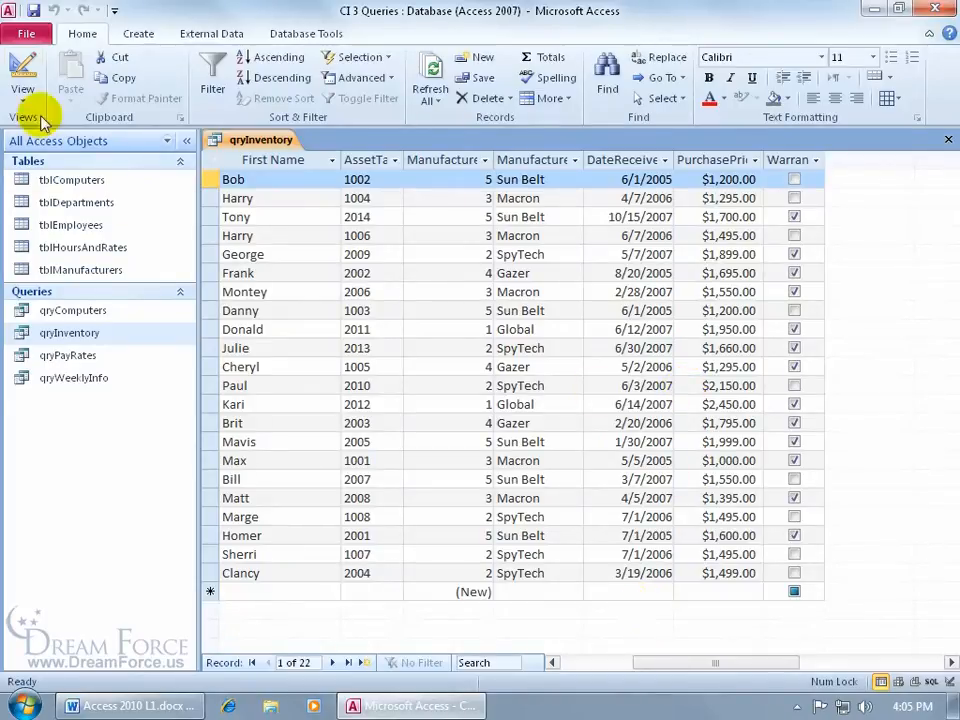
click(14, 62)
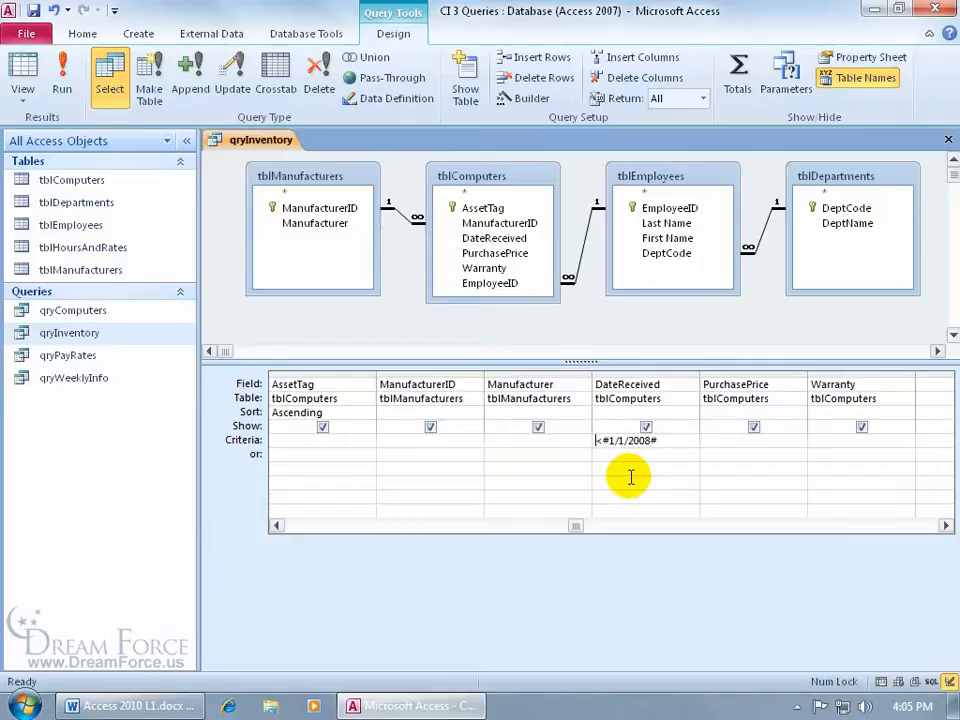
Step: Delete the <#1/1/2008# criterion and start a DateReceived range with >6/1/2006 and
drag(664, 440, 590, 437)
key(Delete)
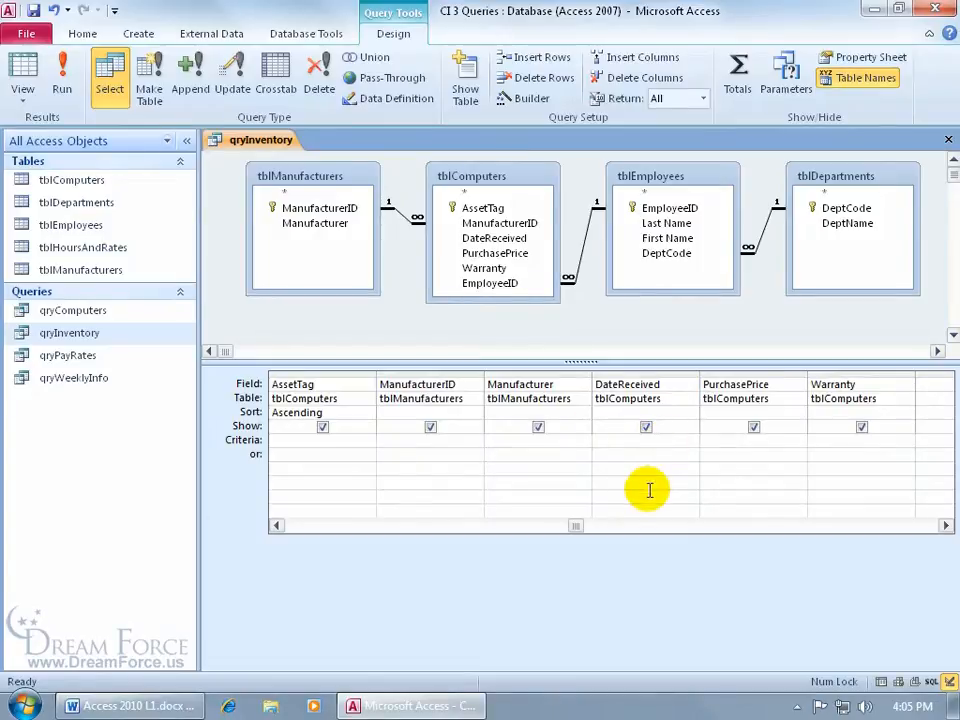
text(>6/1/2006 and <1/1/2008)
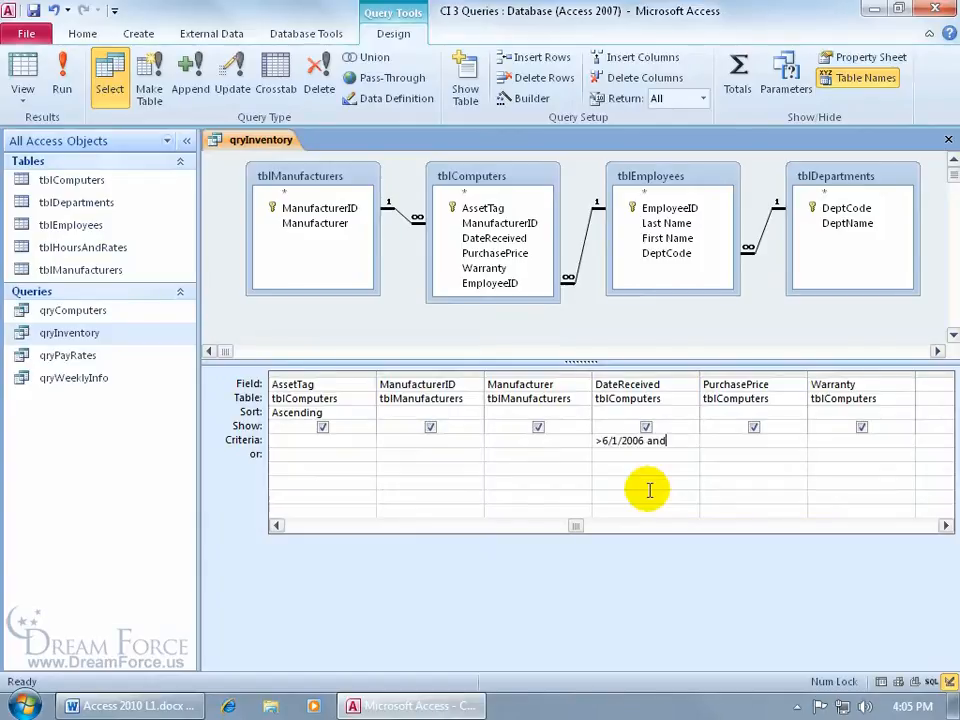
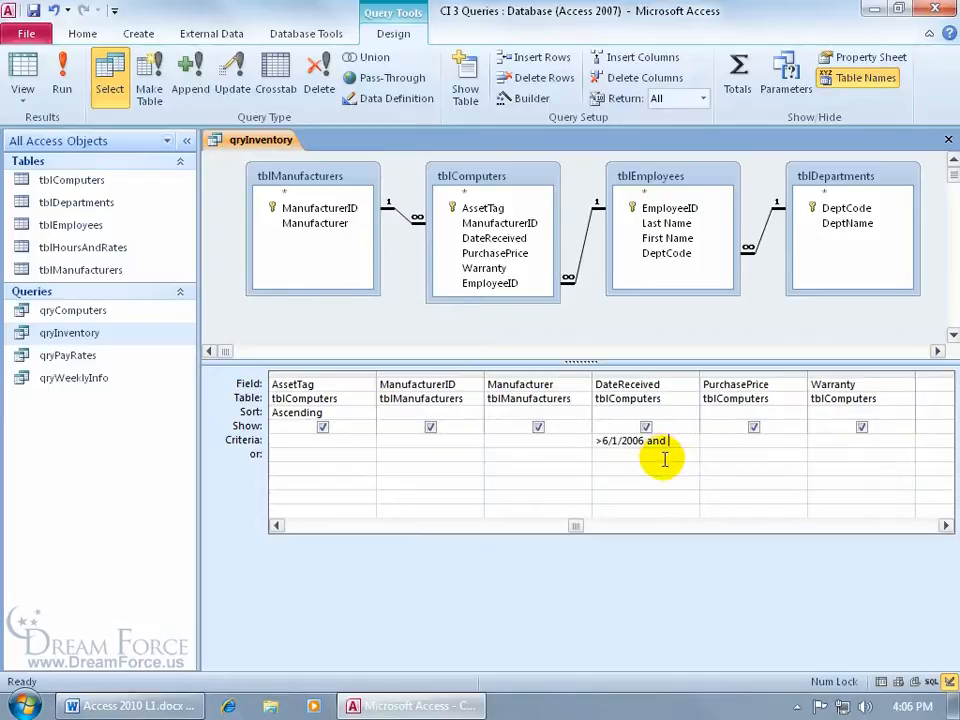
Step: Complete the DateReceived criterion as >6/1/2006 and <1/1/2008 and commit it
text(<1/1/2008)
key(Return)
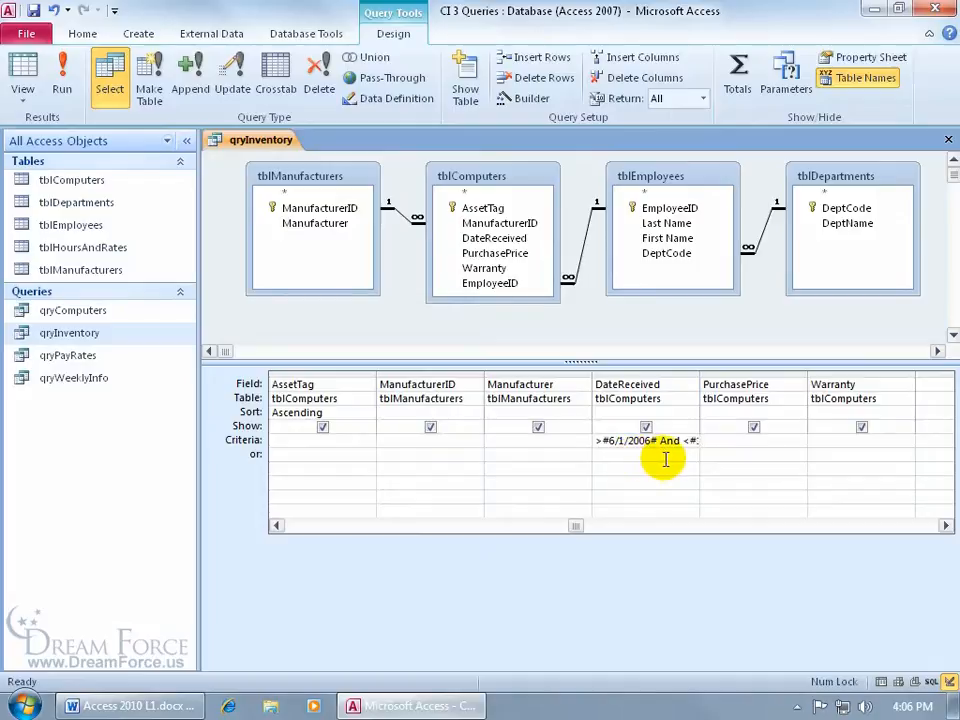
click(22, 66)
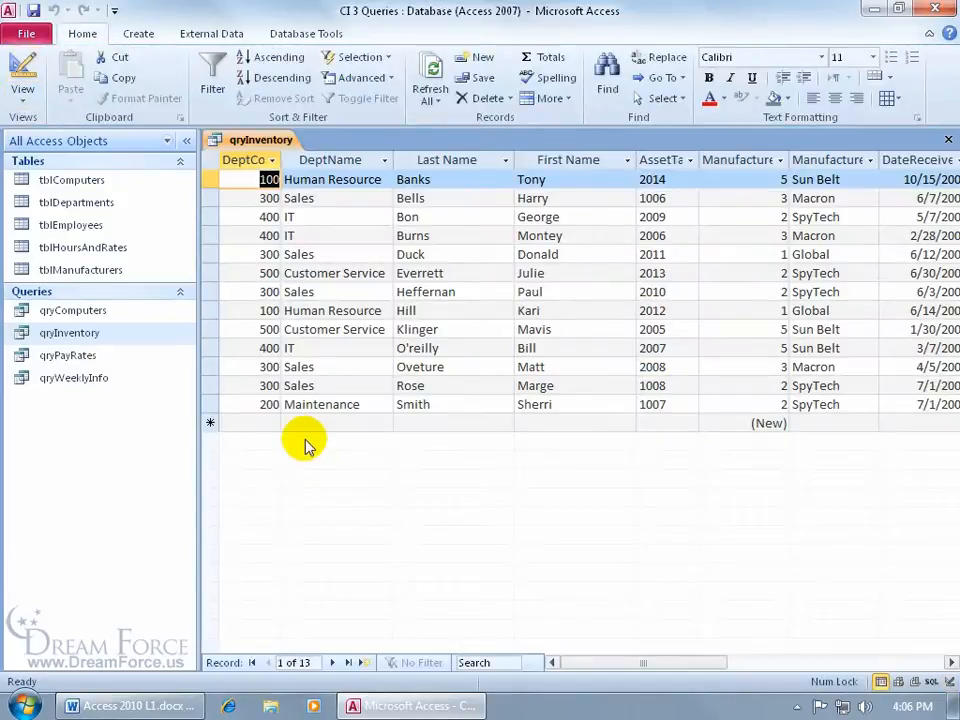
drag(614, 667, 675, 667)
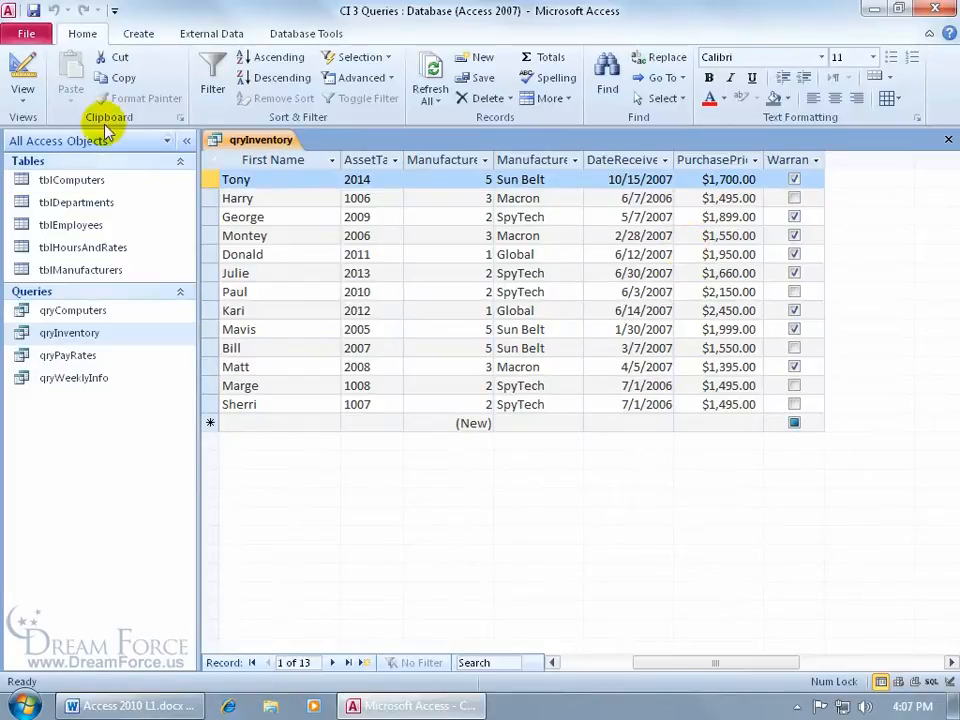
click(22, 72)
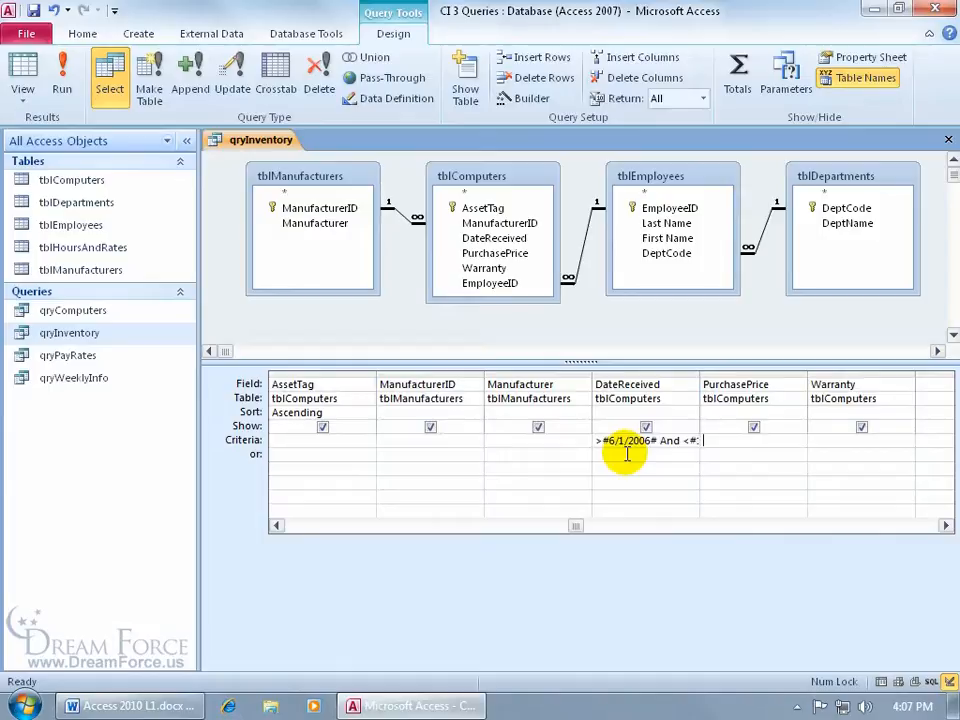
Step: In the Zoom box, replace > and < so DateReceived reads Between #6/1/2006# And #1/1/2008#
right_click(627, 450)
click(675, 587)
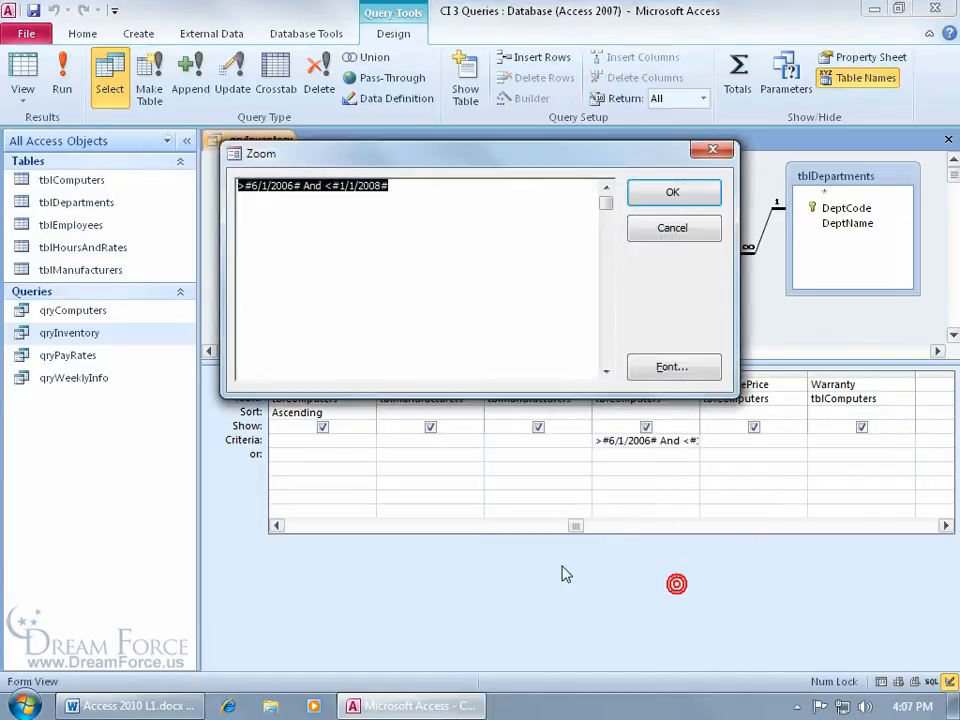
click(688, 238)
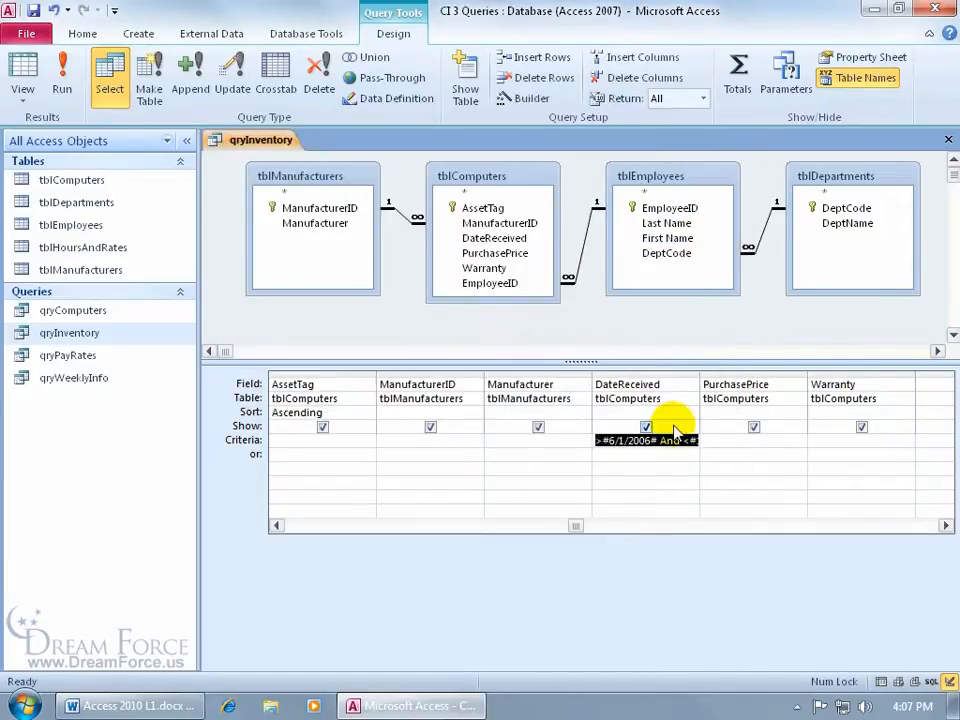
key(shift+F2)
click(496, 200)
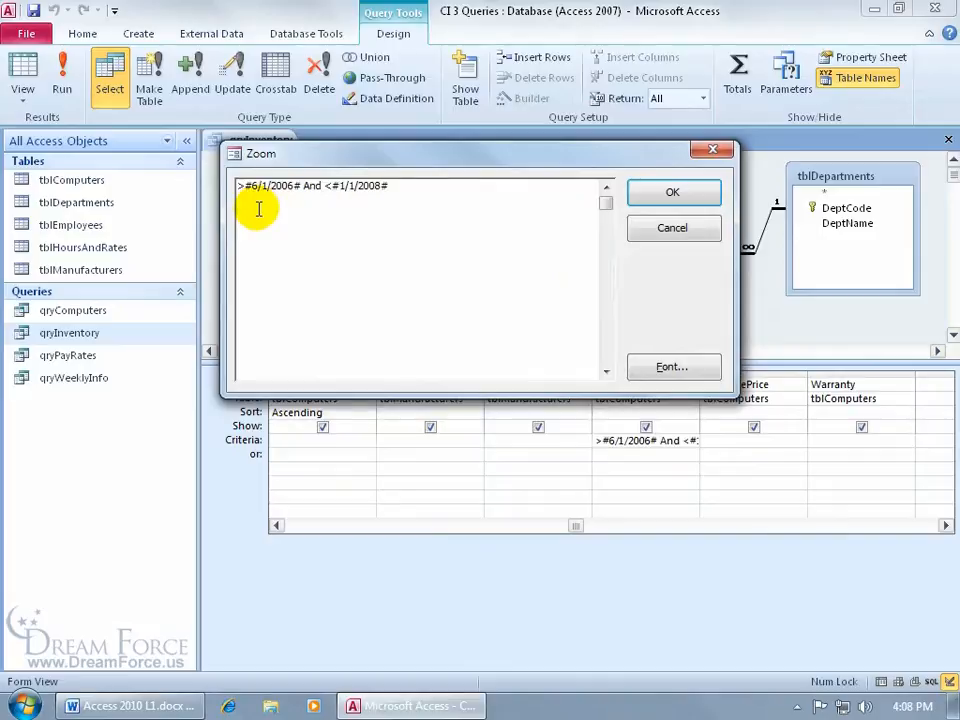
click(330, 186)
key(BackSpace)
click(242, 186)
key(BackSpace)
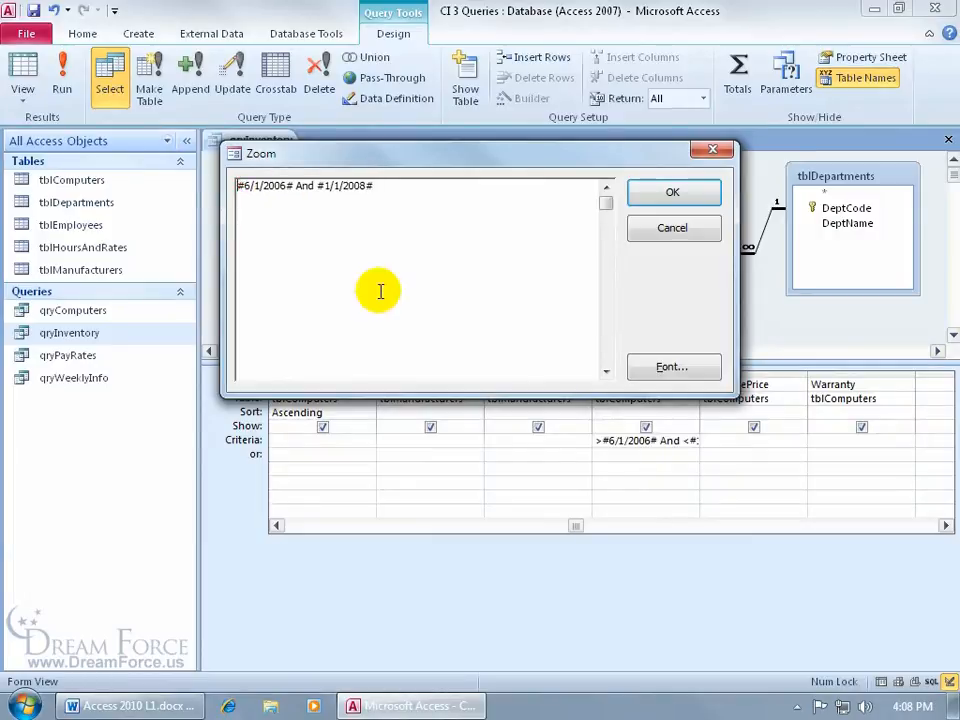
text(Between)
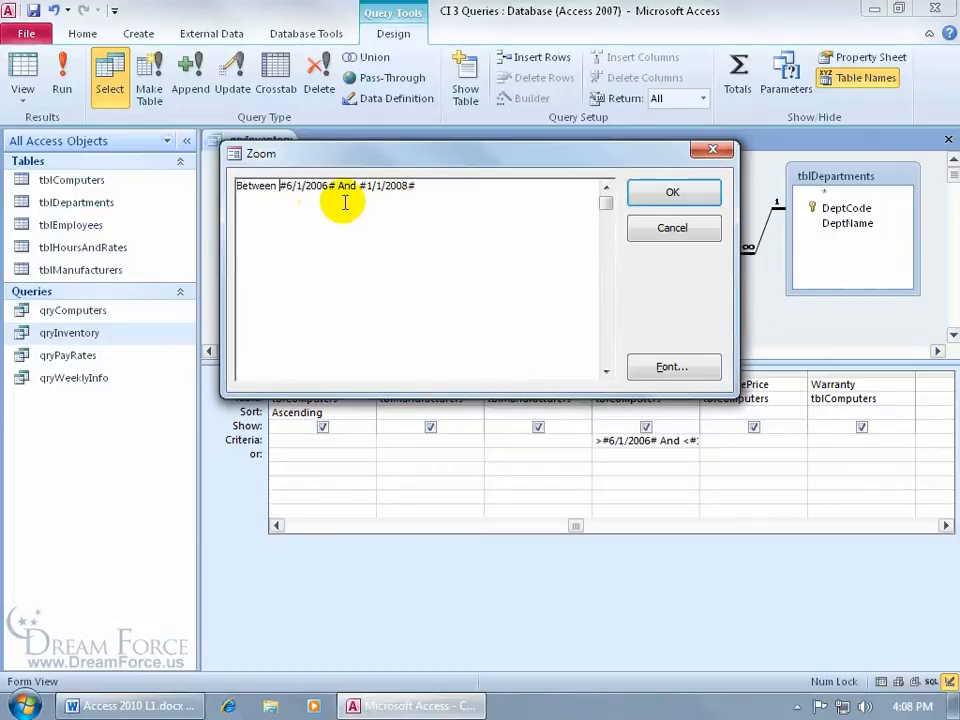
click(665, 193)
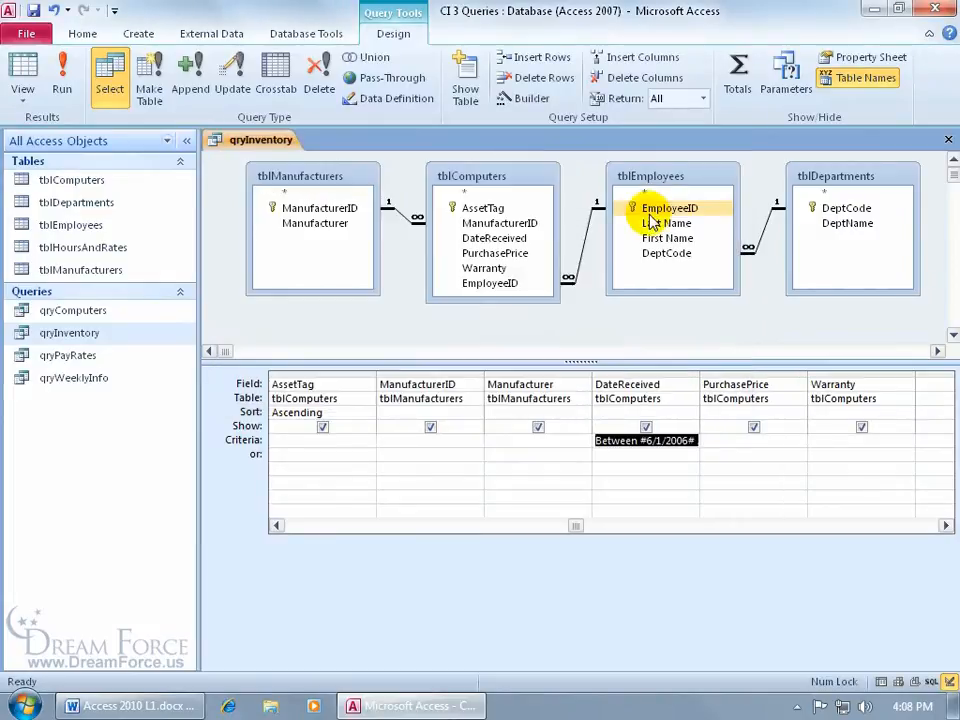
key(Tab)
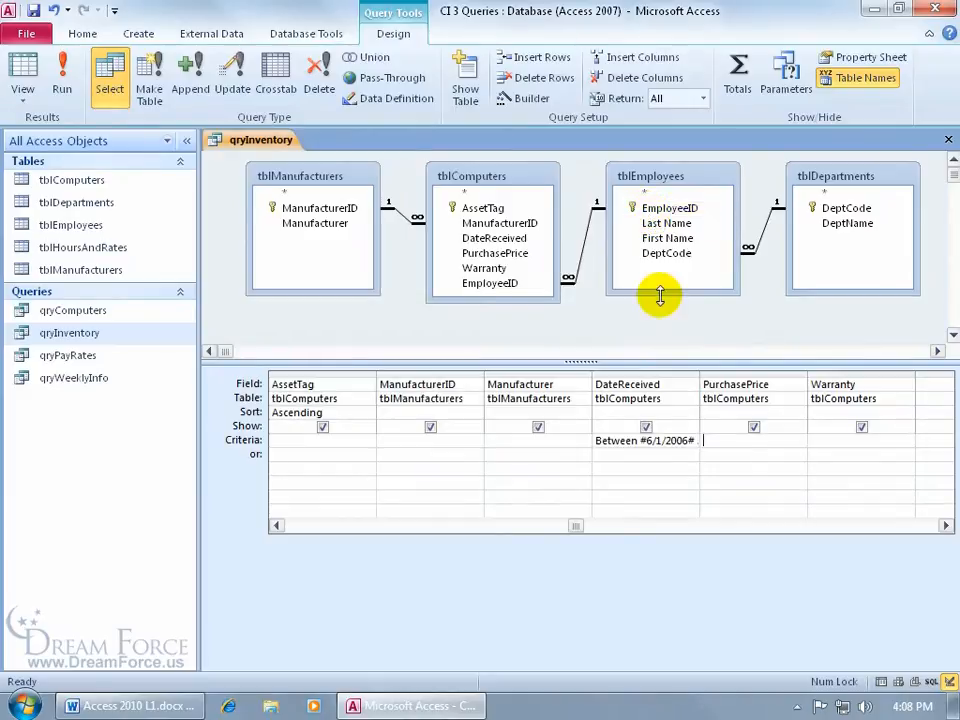
click(62, 85)
drag(621, 662, 735, 678)
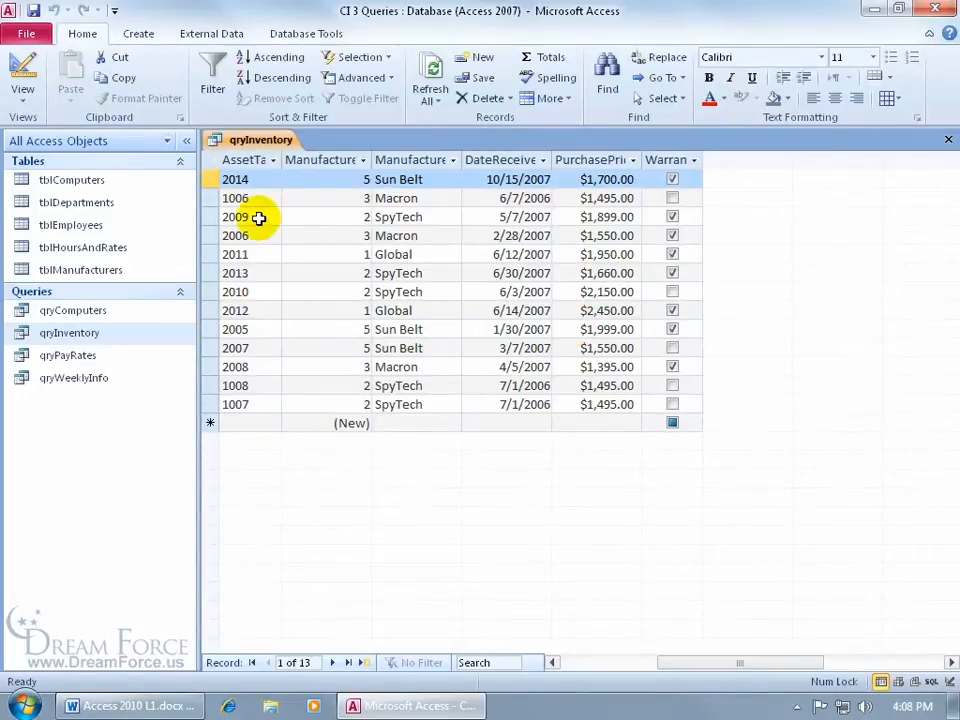
click(24, 72)
click(598, 440)
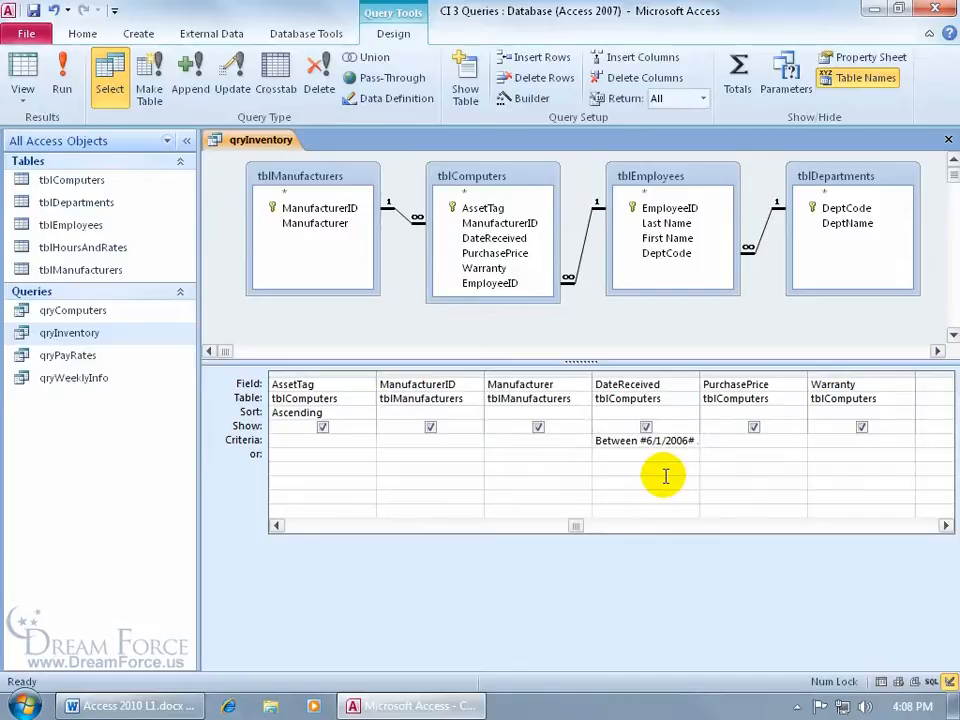
Step: Add Not to make it Not Between, run it to see the 11 records, then return to Design view
text(not)
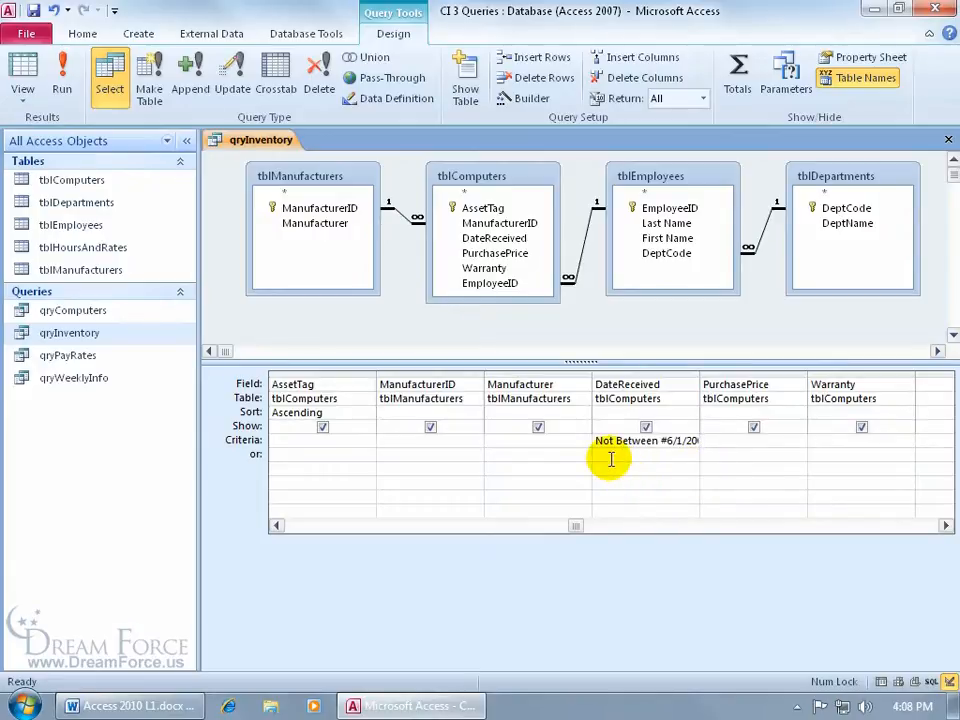
click(62, 80)
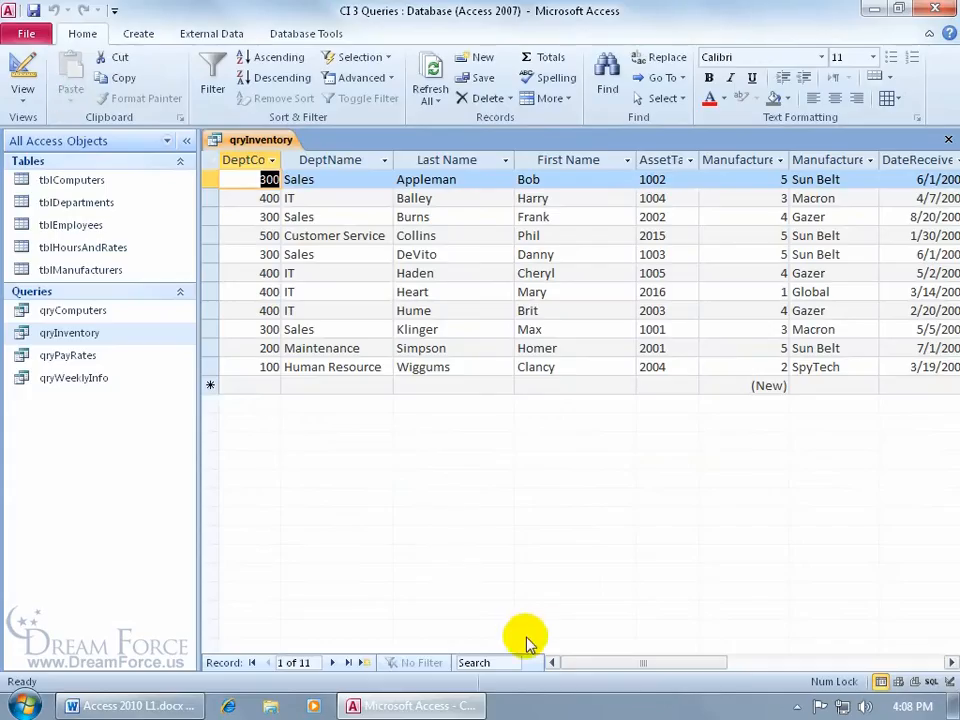
drag(600, 665, 671, 670)
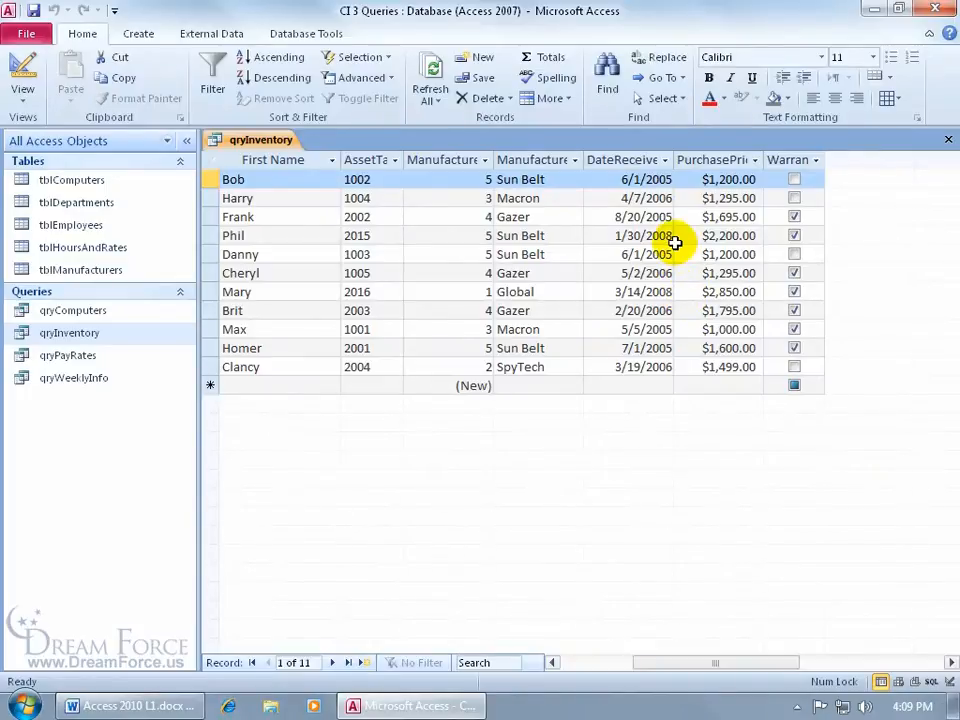
click(27, 70)
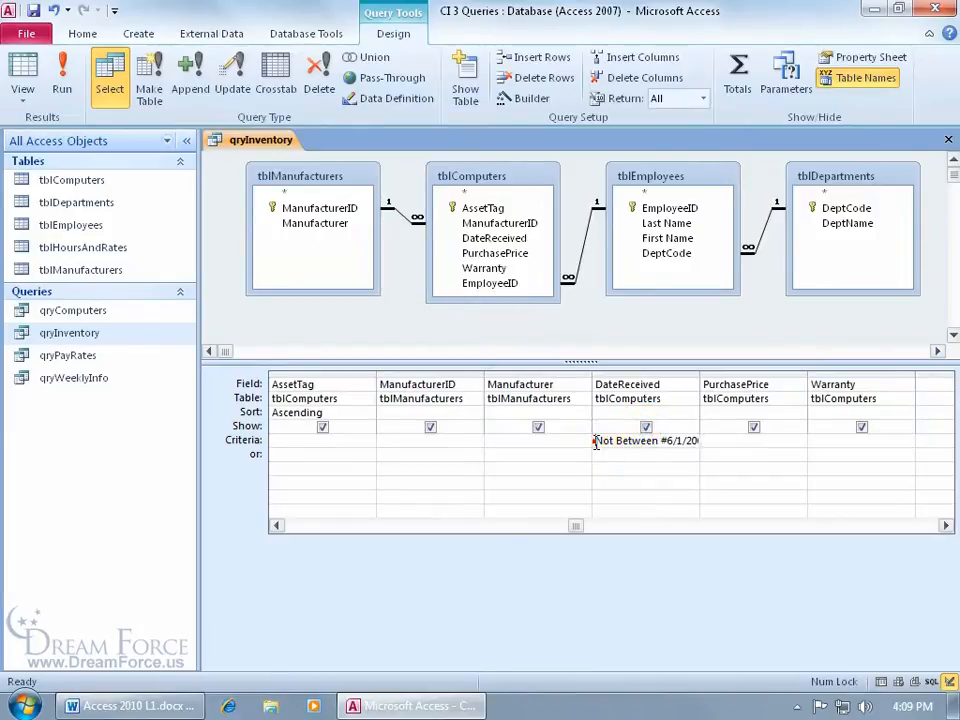
Step: Delete the DateReceived criterion and run the query to show all 24 records
drag(594, 444, 724, 446)
key(Delete)
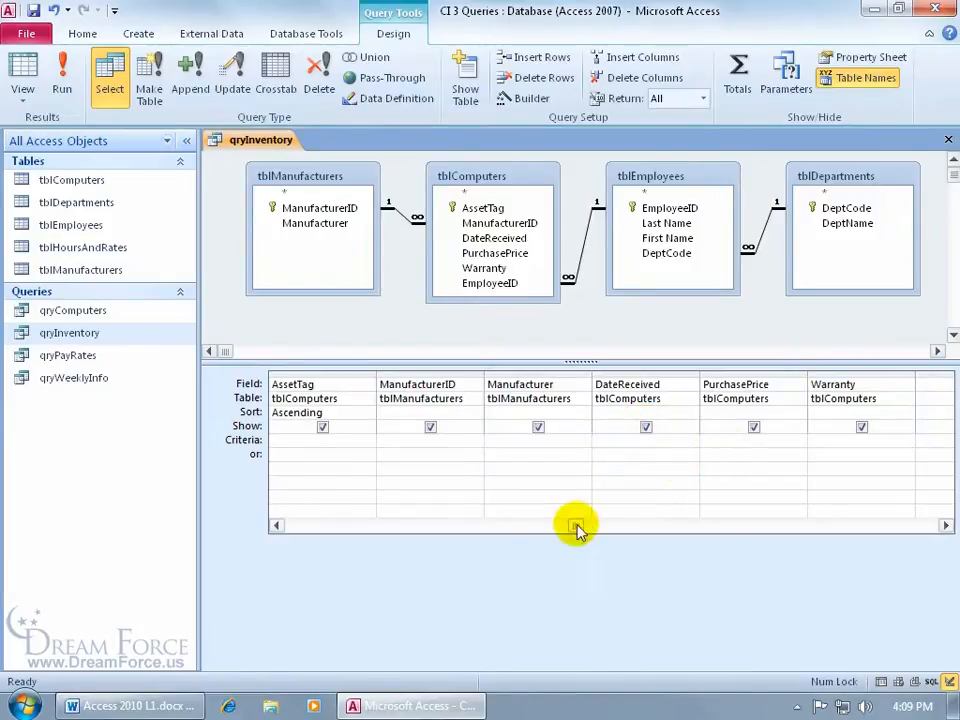
click(63, 78)
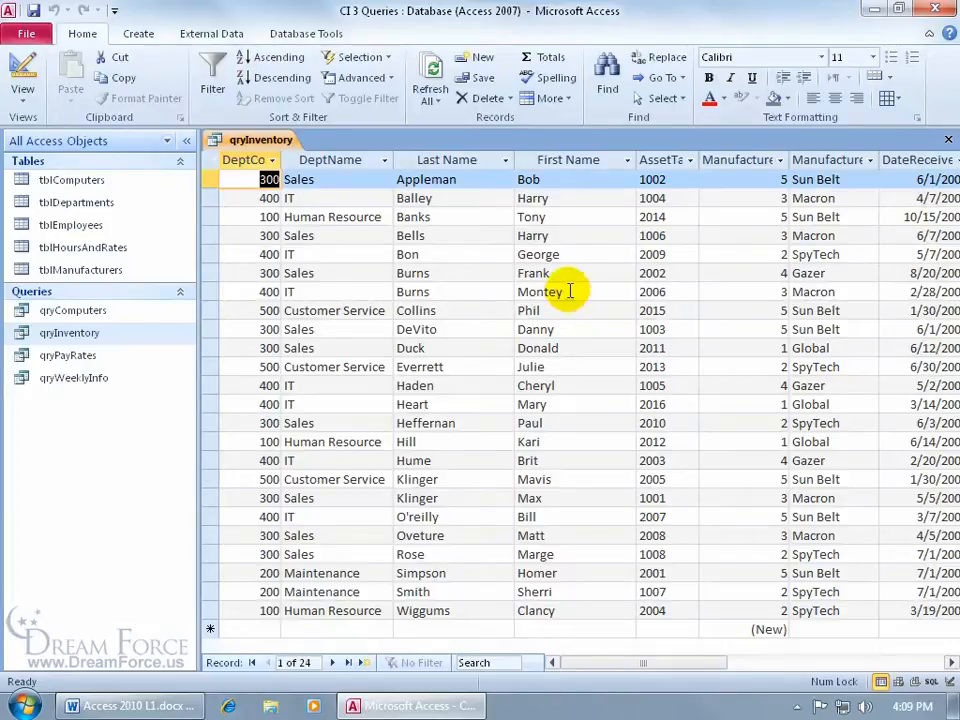
Step: Erase the first record's First Name, save by moving rows, and return to Design view
double_click(548, 180)
key(Delete)
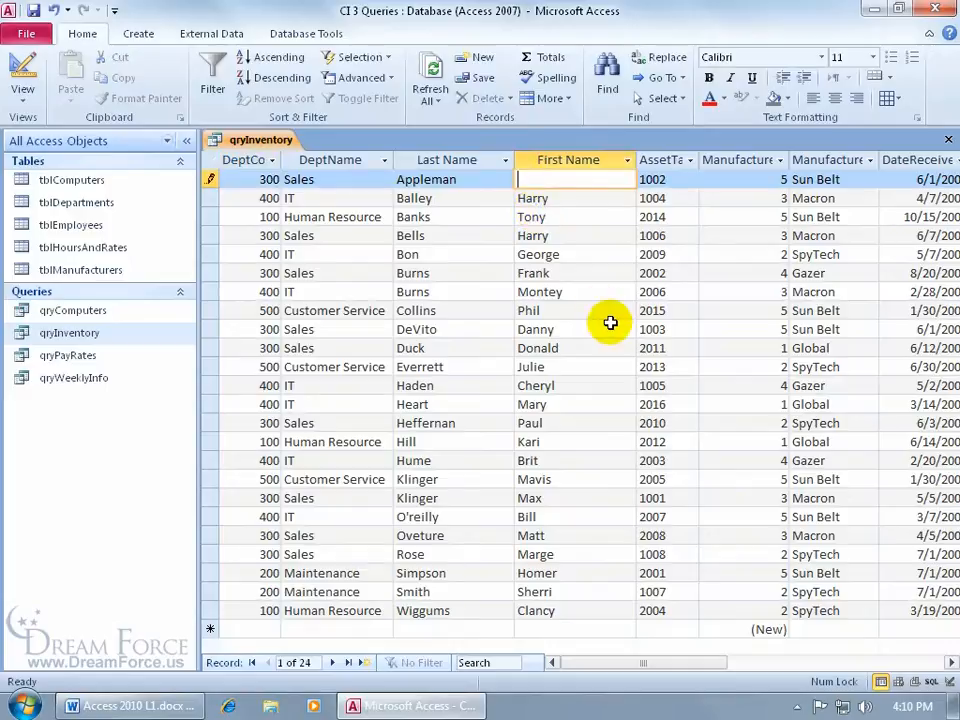
click(563, 237)
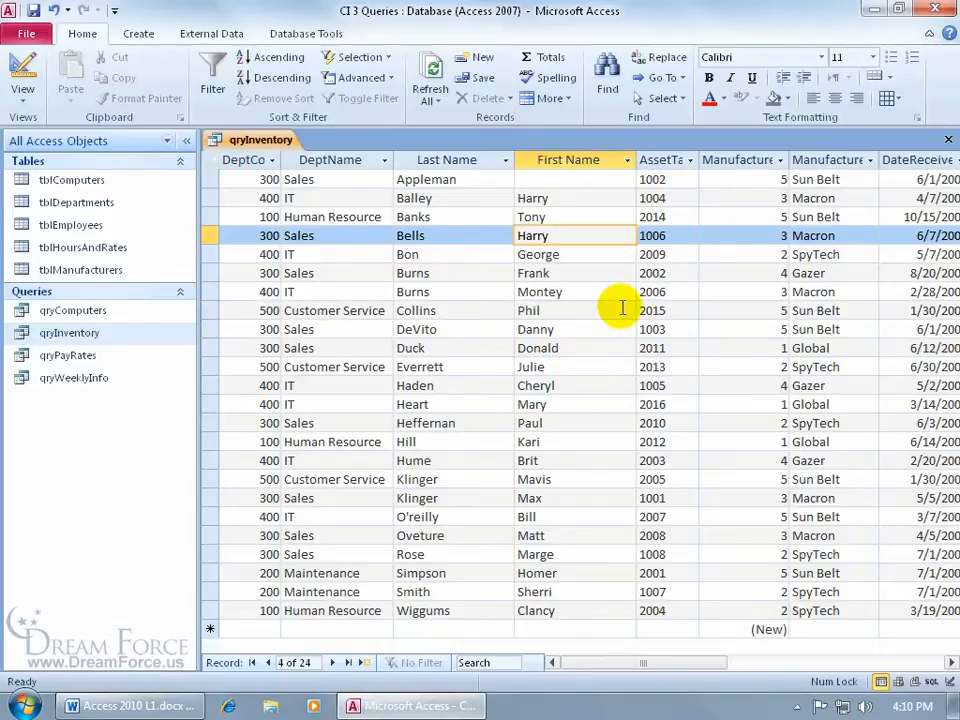
click(23, 62)
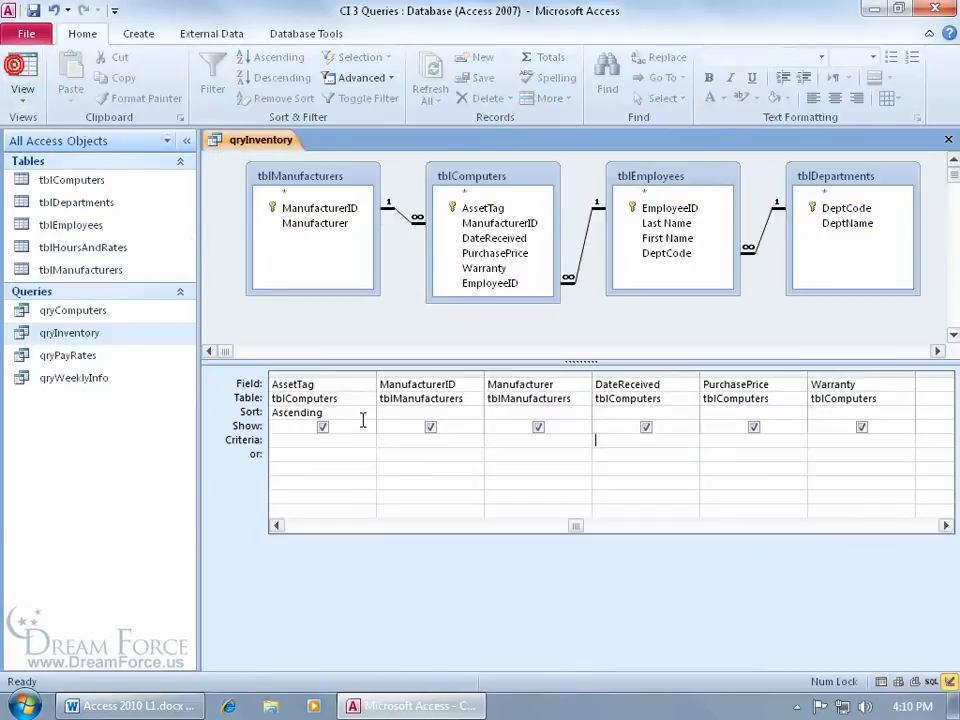
Step: Set the First Name criterion to Is Null
click(278, 525)
click(278, 525)
click(615, 443)
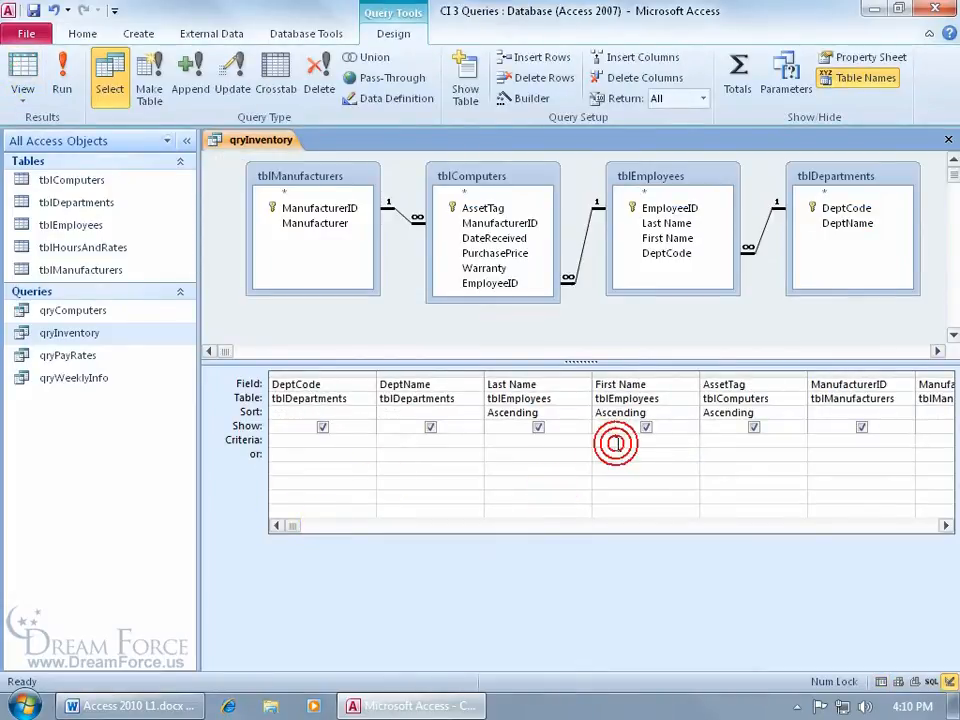
text(null)
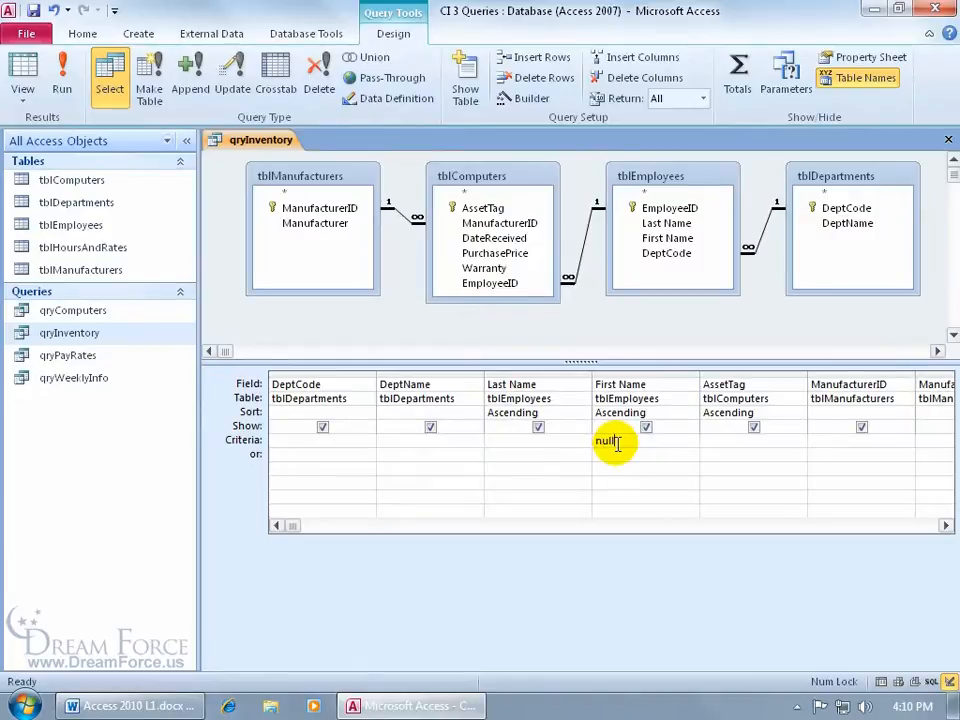
key(Tab)
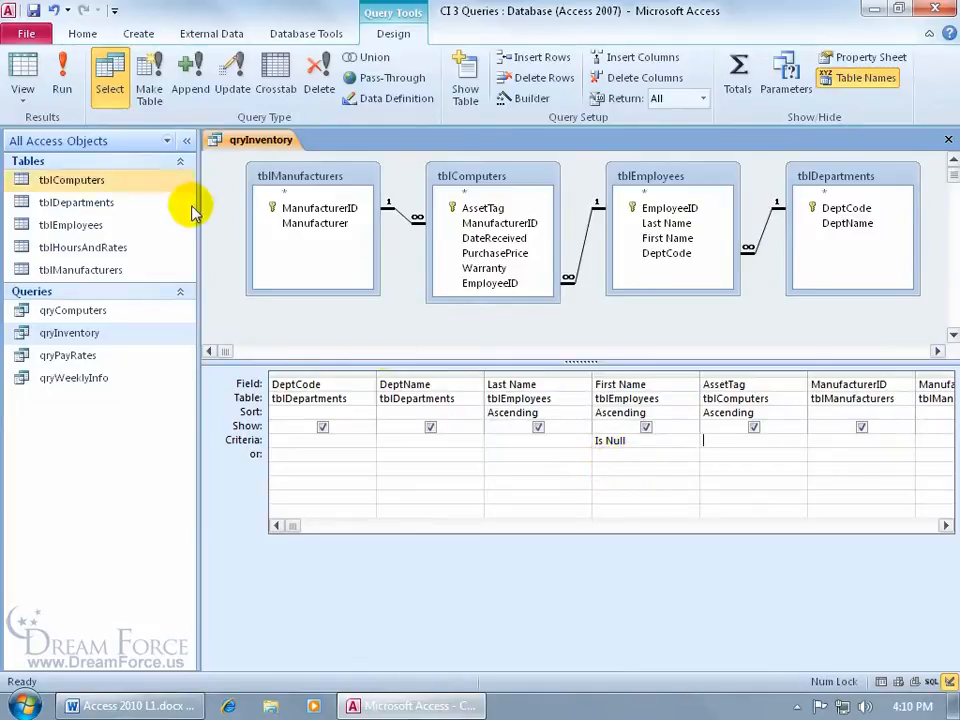
Step: Run the query, type the missing first name into the one blank record, then return to Design view
click(60, 78)
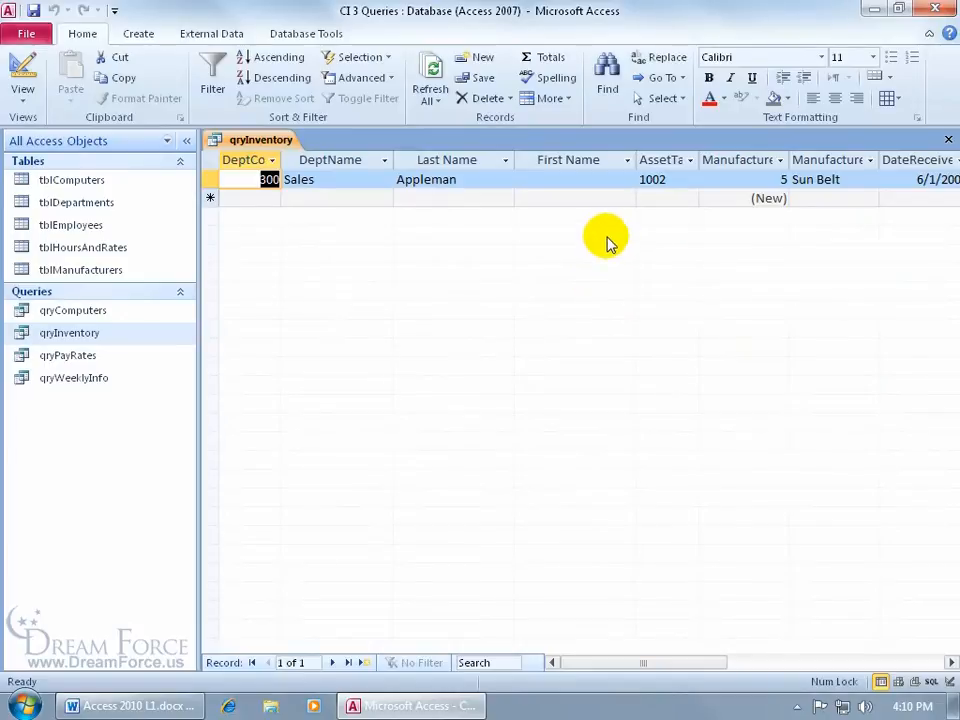
click(544, 181)
text(Bob)
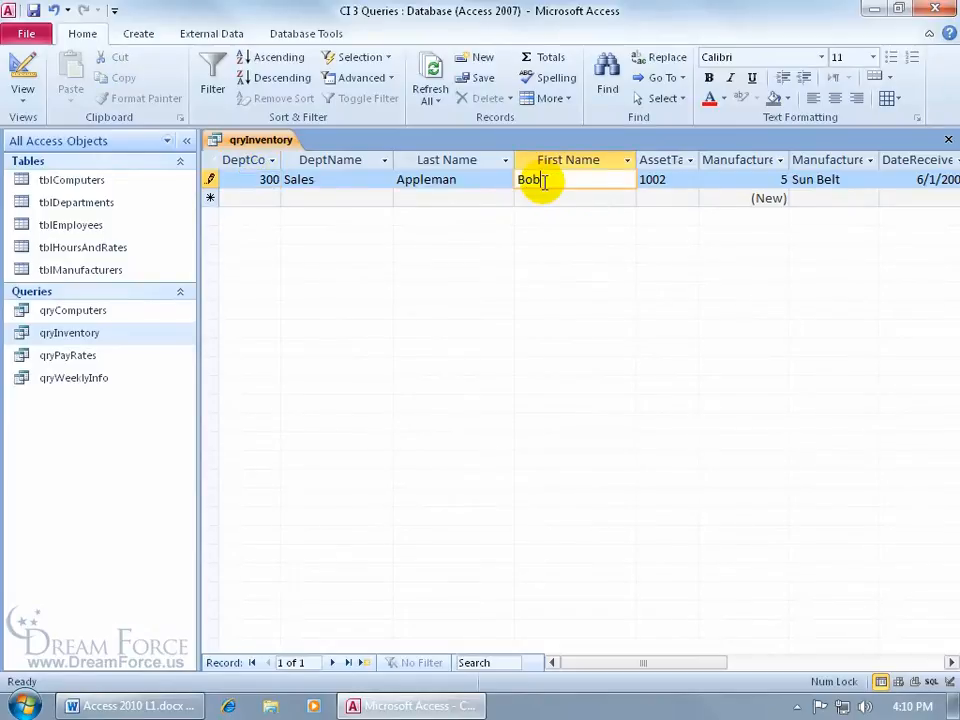
key(shift+Return)
click(26, 66)
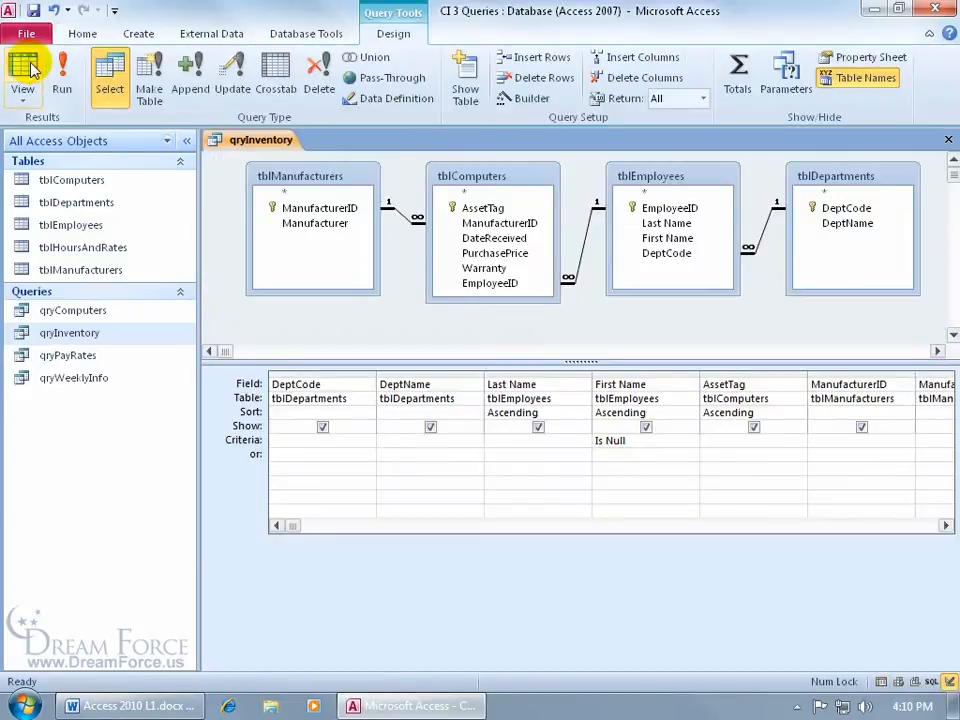
Step: Change the First Name criterion to Is Not Null, run the query, and return to Design view
click(61, 66)
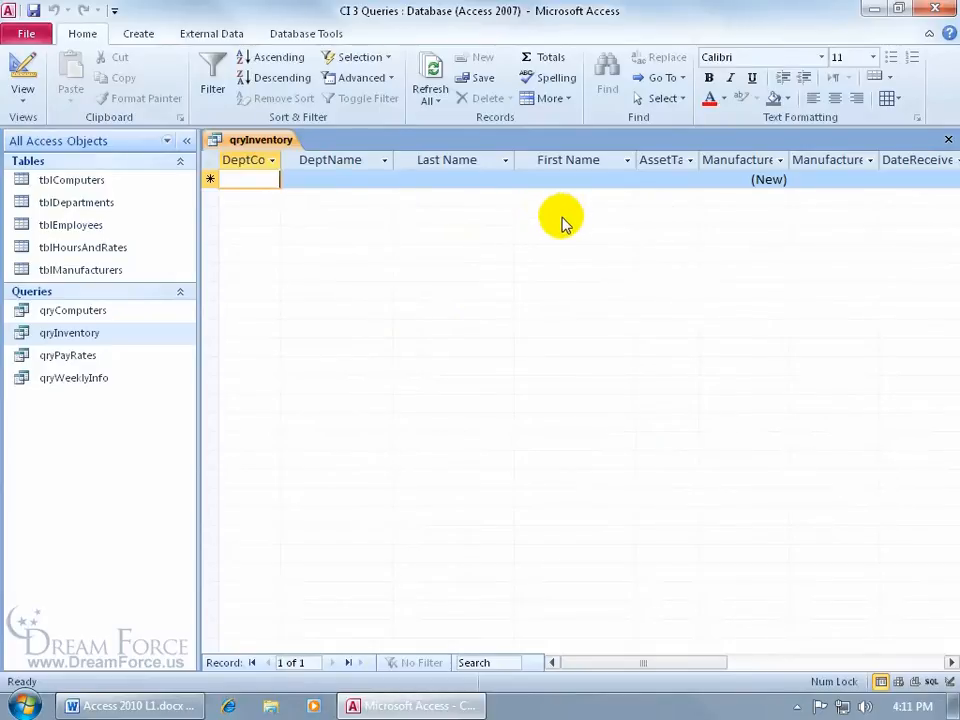
click(26, 64)
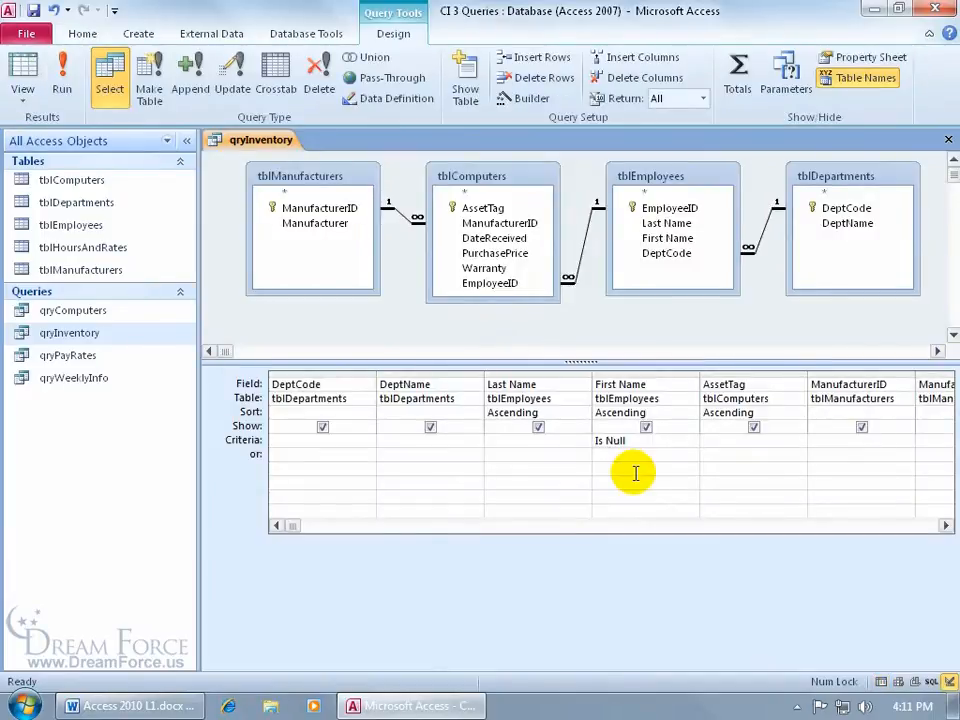
click(607, 440)
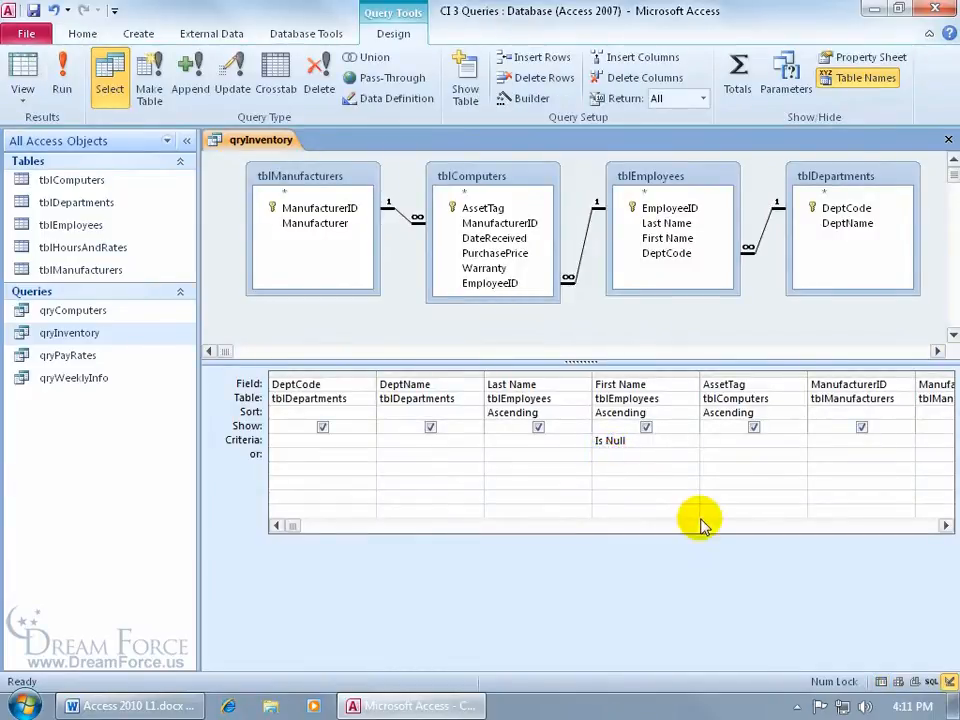
text(not)
key(Tab)
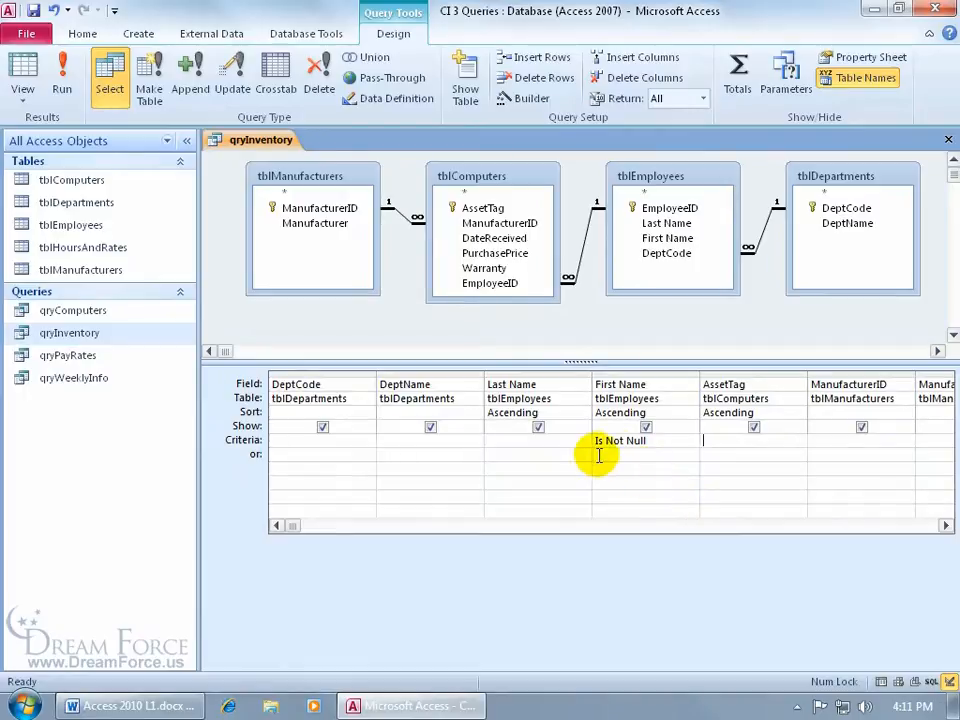
click(62, 72)
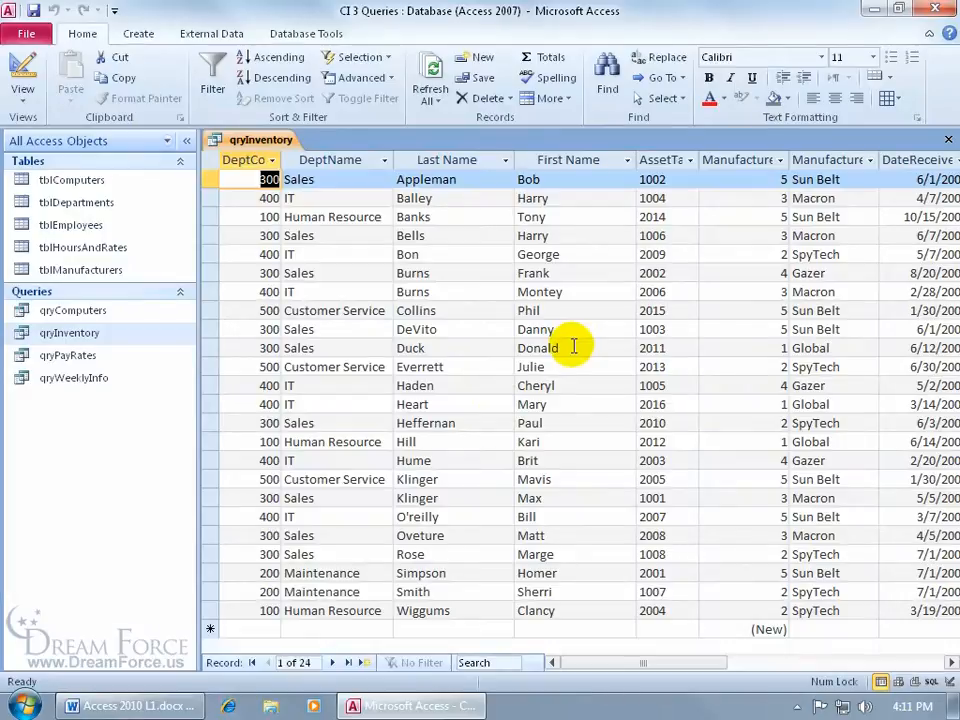
click(37, 88)
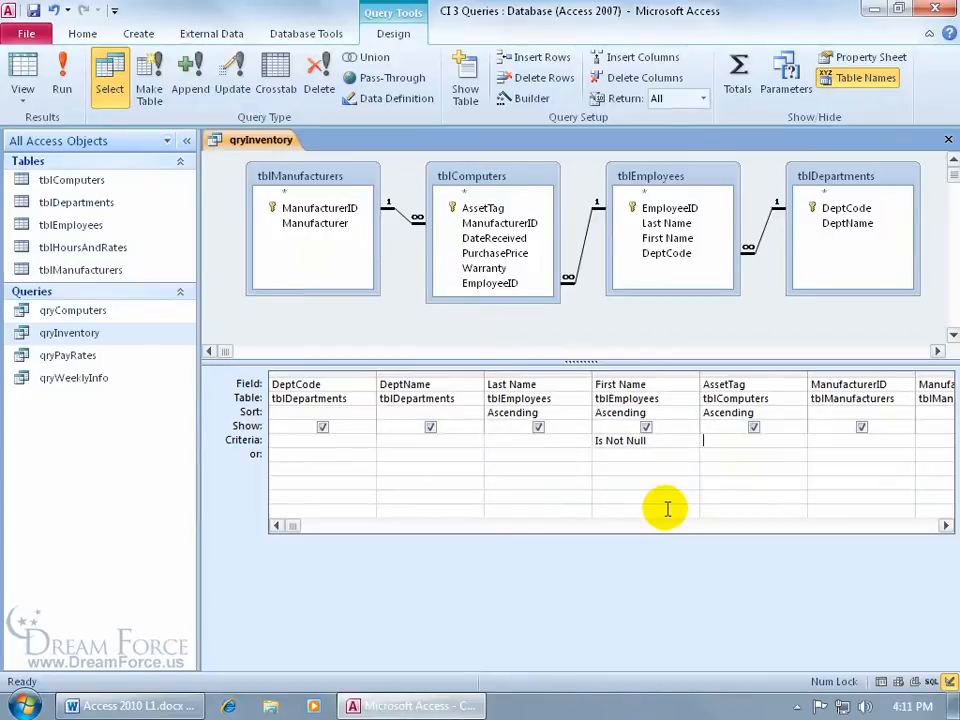
Step: Replace it with a DeptCode criterion of >=200, run to see 21 records, then return to Design view
drag(662, 441, 583, 437)
key(Delete)
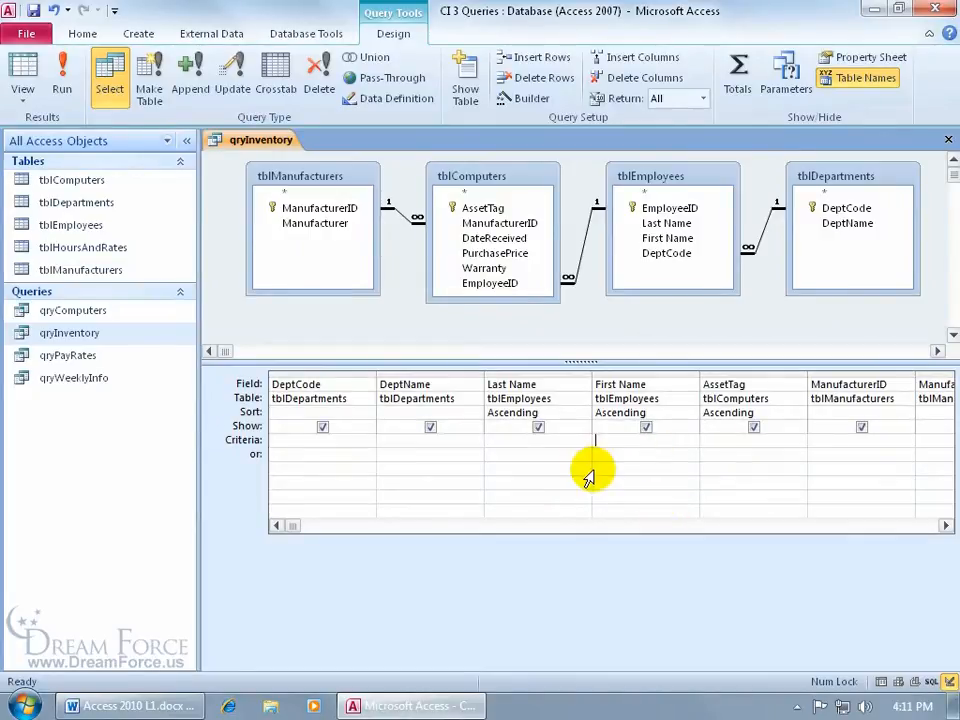
click(317, 440)
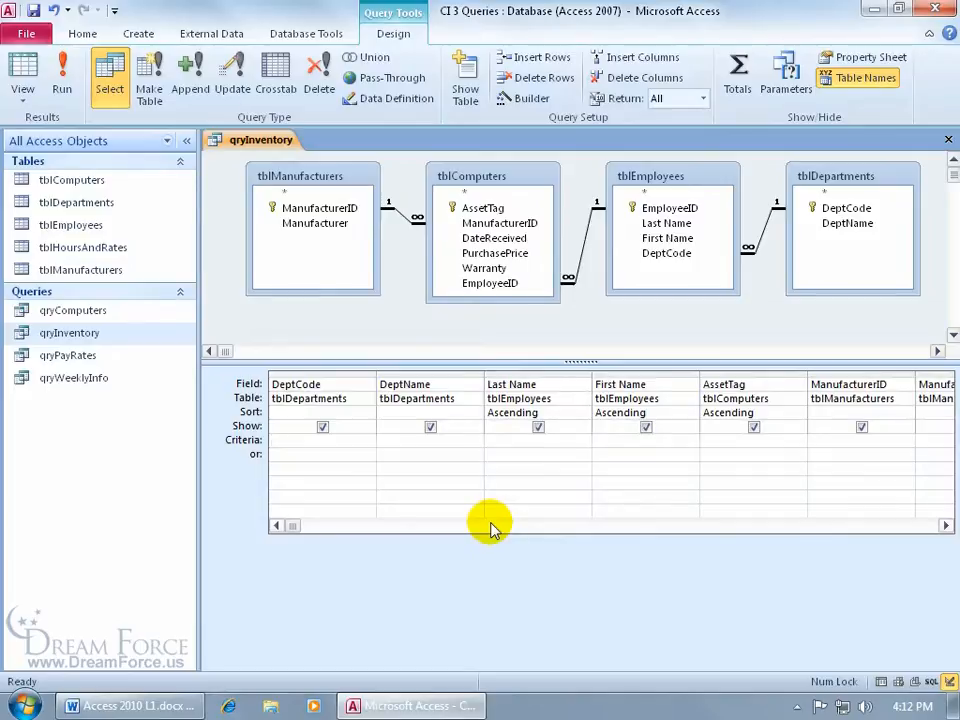
text(>=200)
click(61, 75)
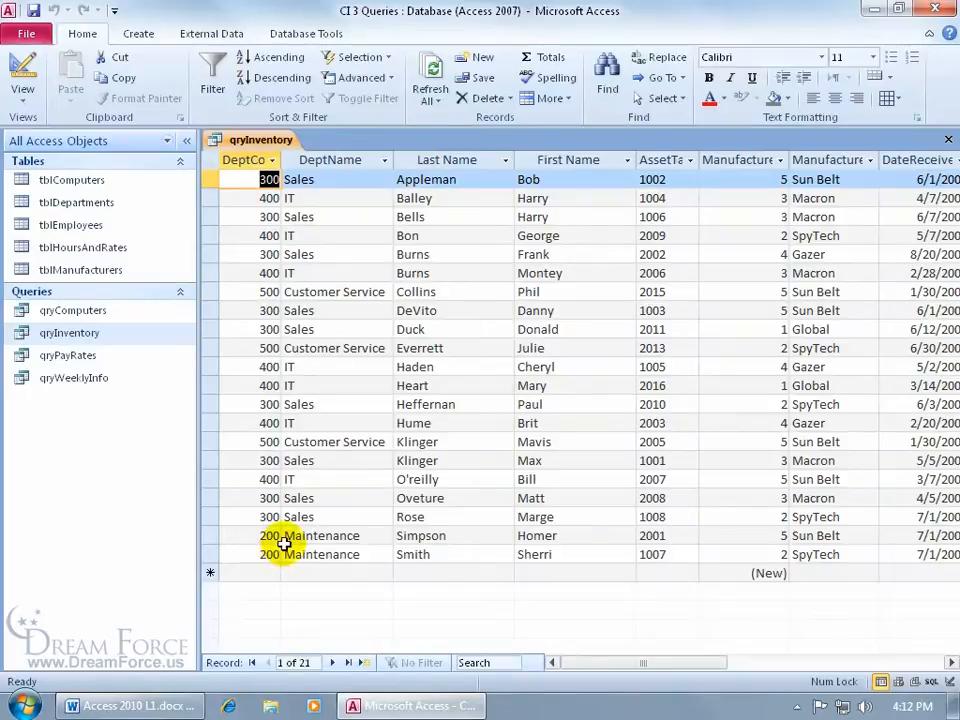
click(22, 70)
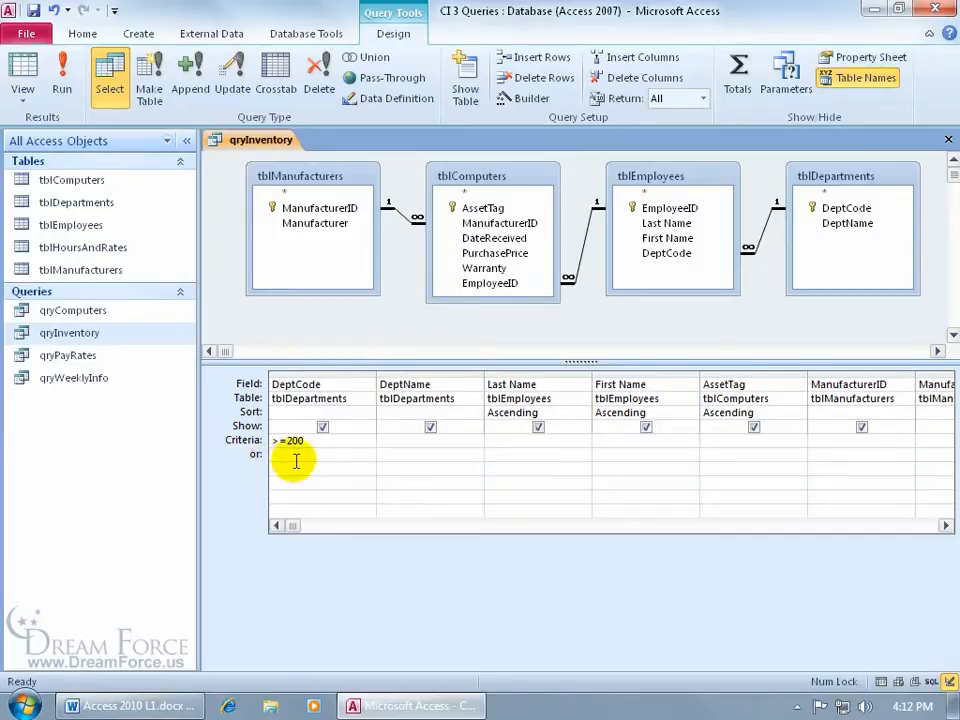
Step: Edit the DeptCode criterion into an invalid => operator and dismiss the syntax warning
text(=)
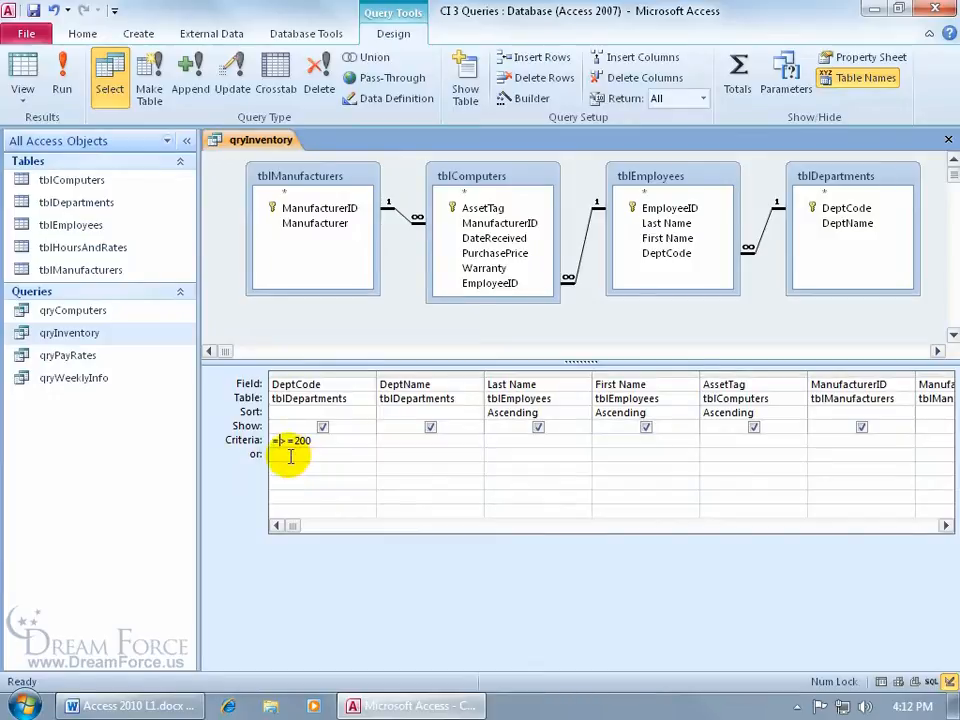
click(291, 441)
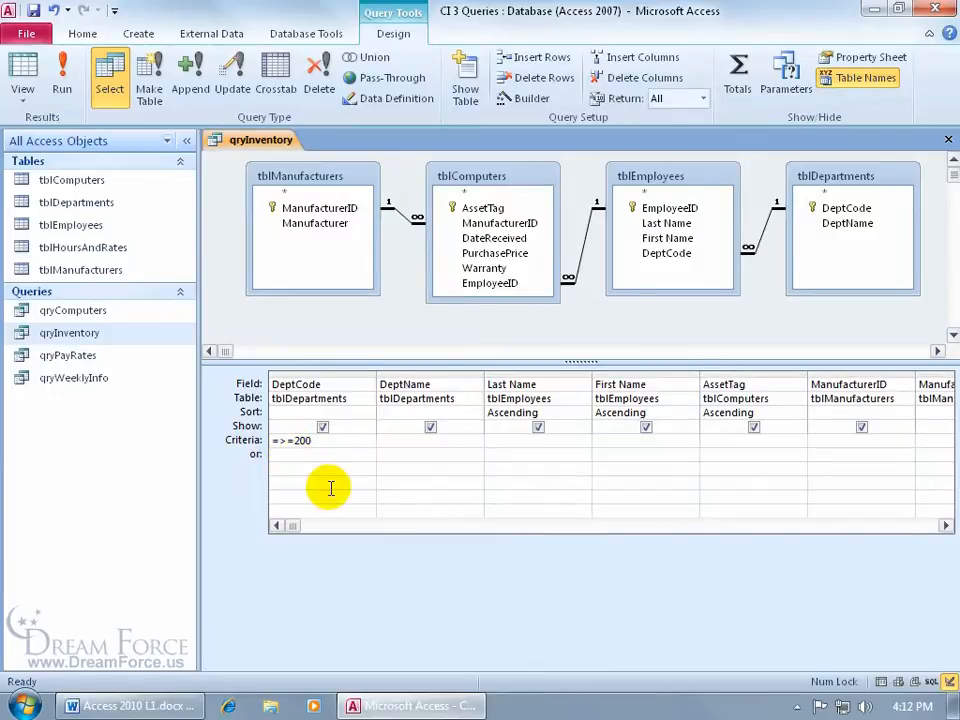
key(Delete)
click(330, 488)
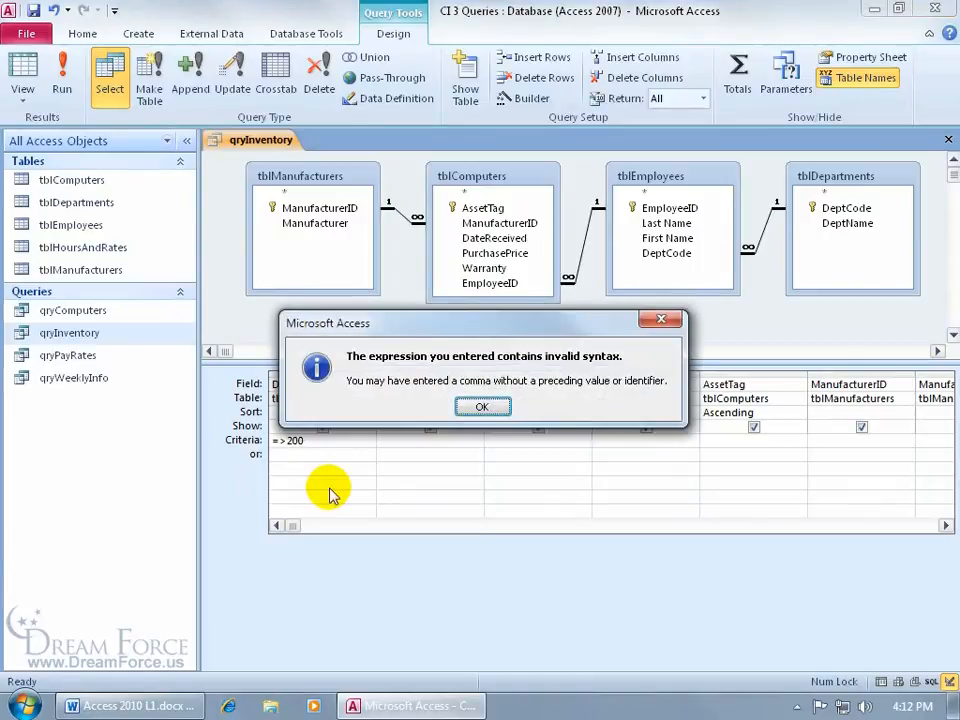
click(482, 407)
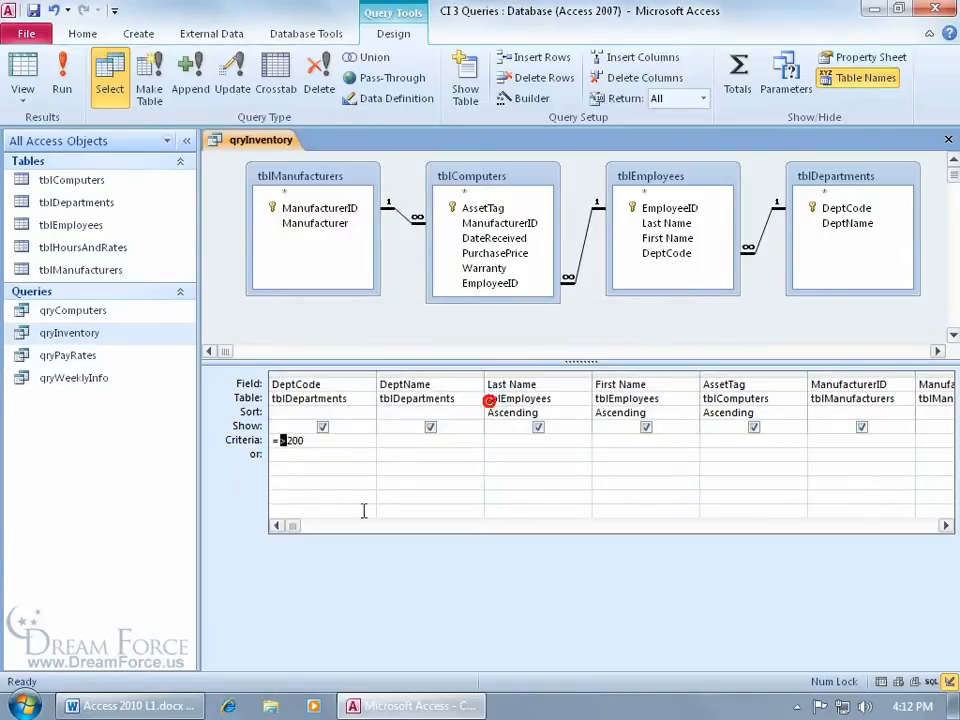
Step: Restore the operator to >=200, then delete the DeptCode criterion entirely
drag(287, 441, 273, 440)
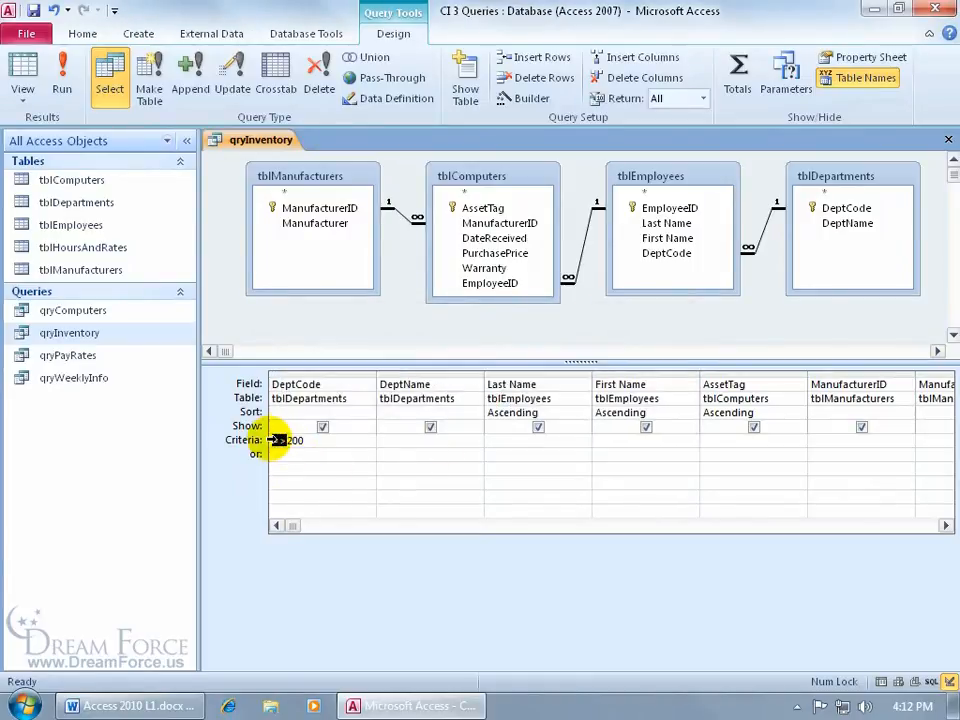
key(BackSpace)
text(>=)
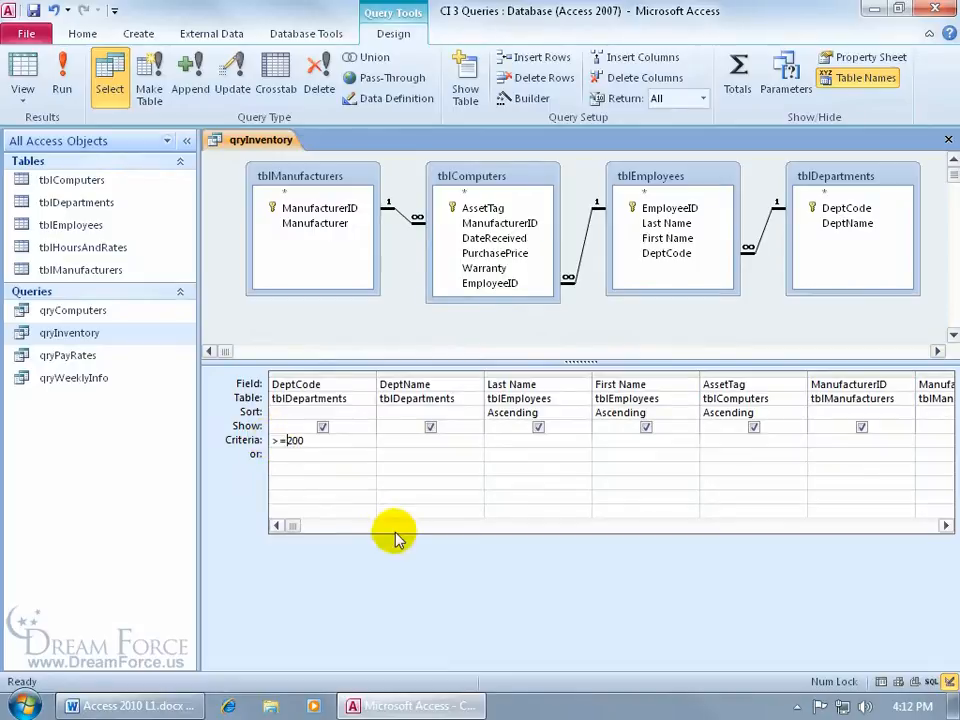
click(268, 440)
key(Delete)
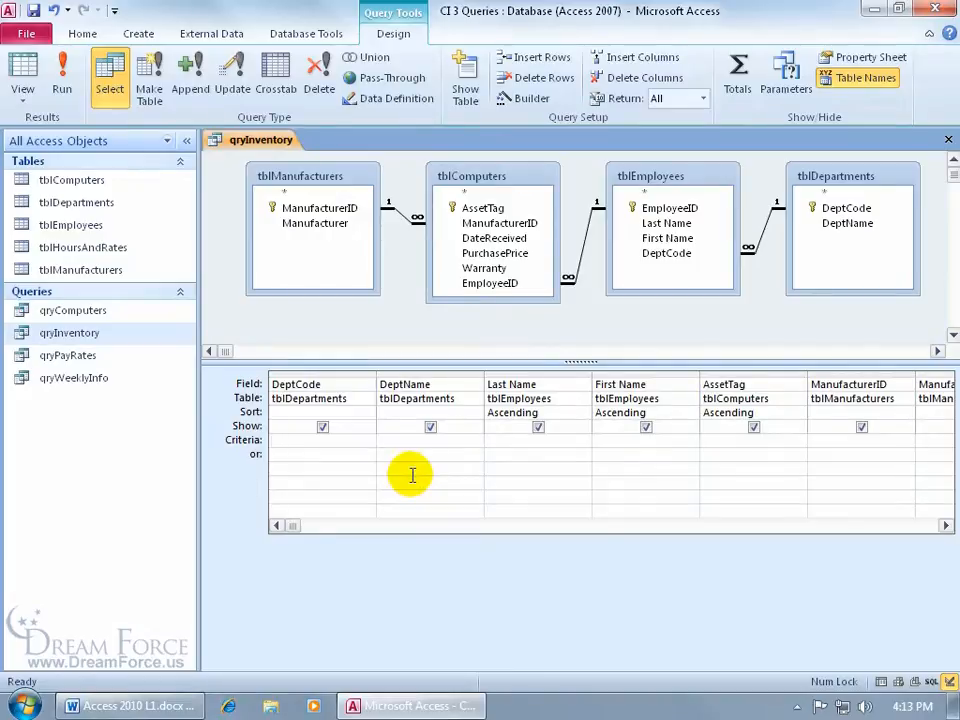
Step: Add a Last Name criterion of >k, run the query, and return to Design view
click(521, 442)
text(>k)
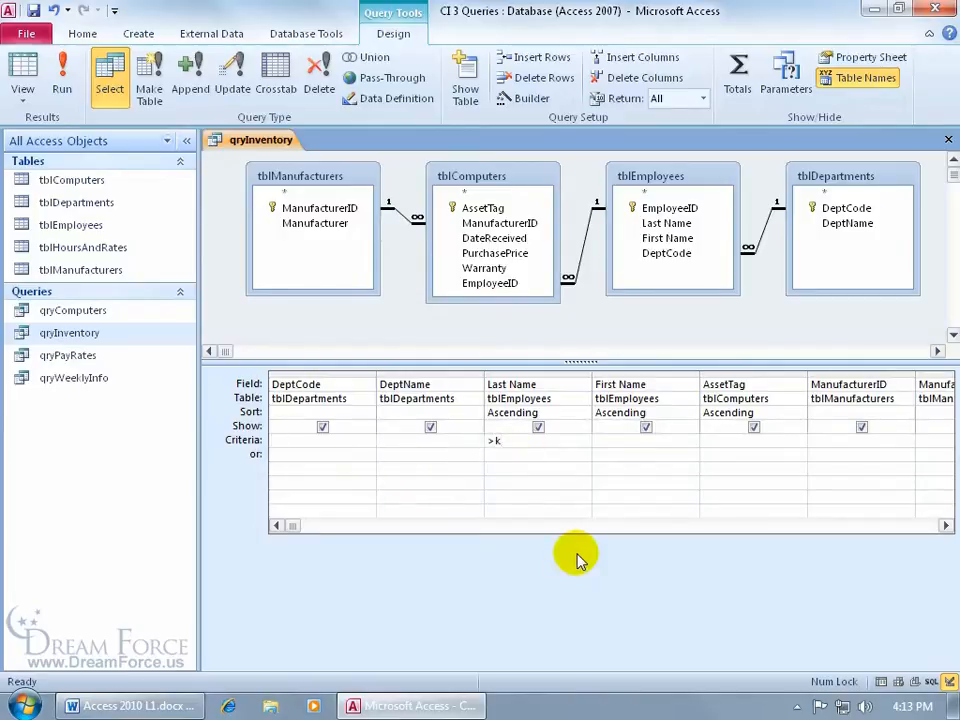
key(Tab)
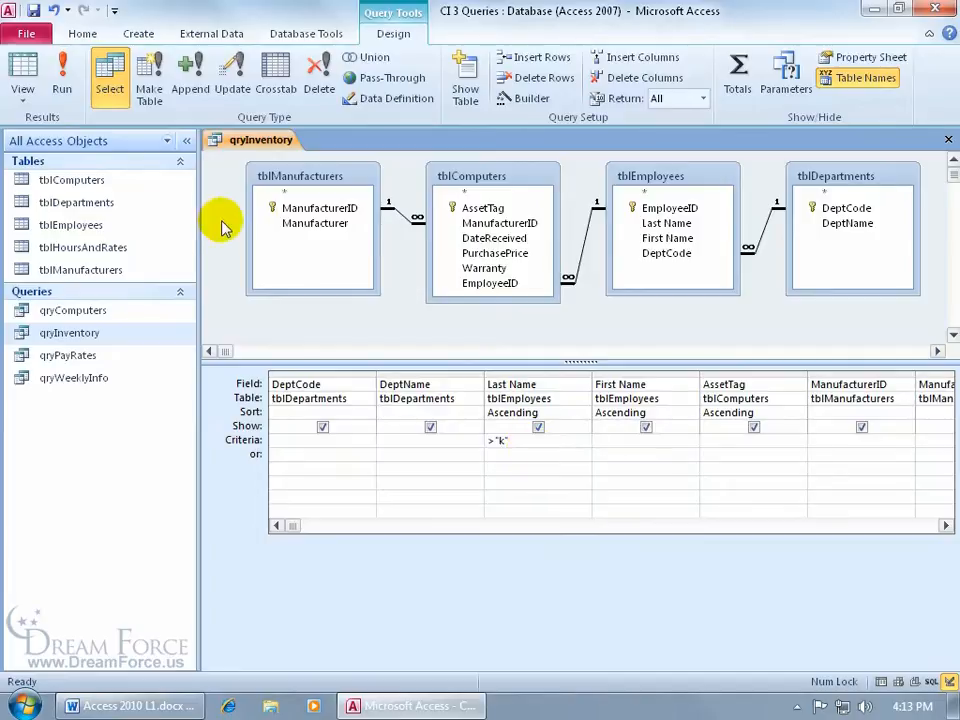
click(58, 62)
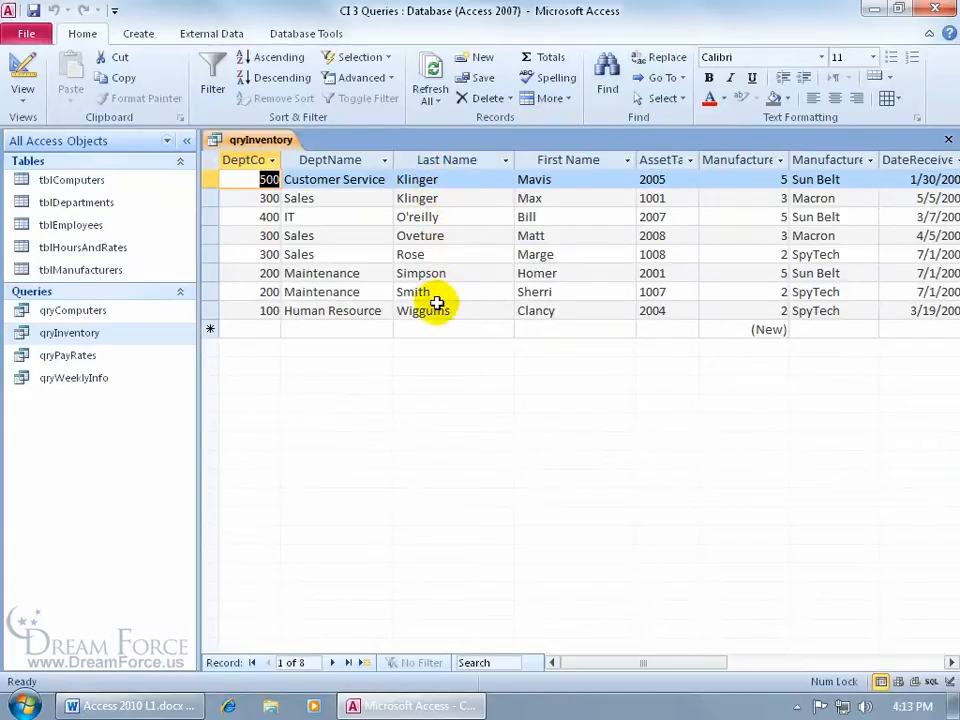
click(38, 69)
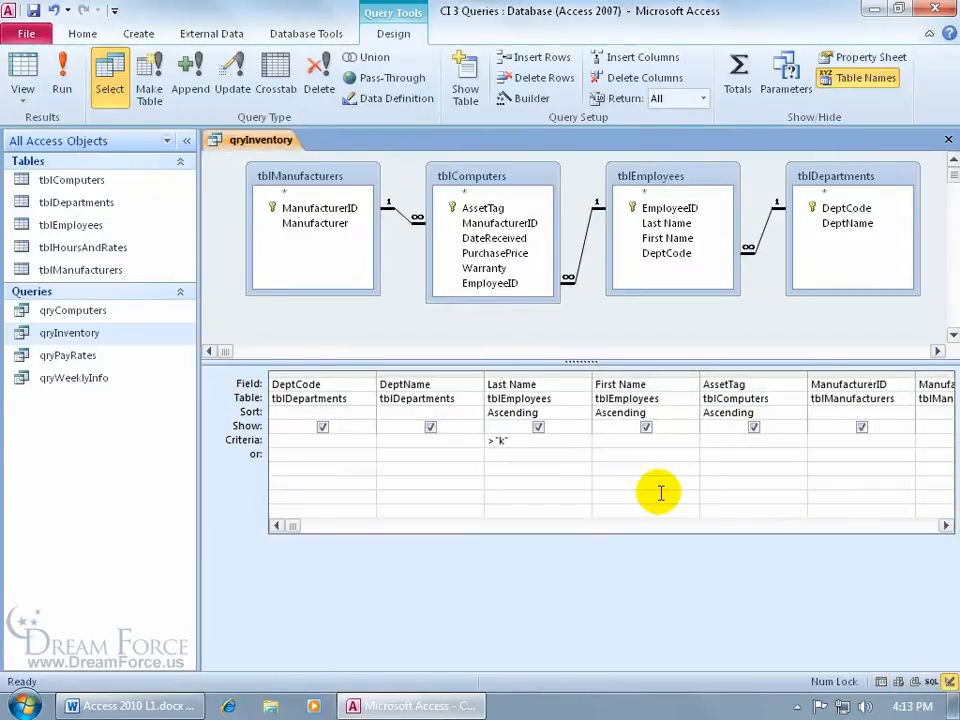
Step: Run with the <"k" Last Name criterion to see 16 records, then delete that criterion
click(487, 441)
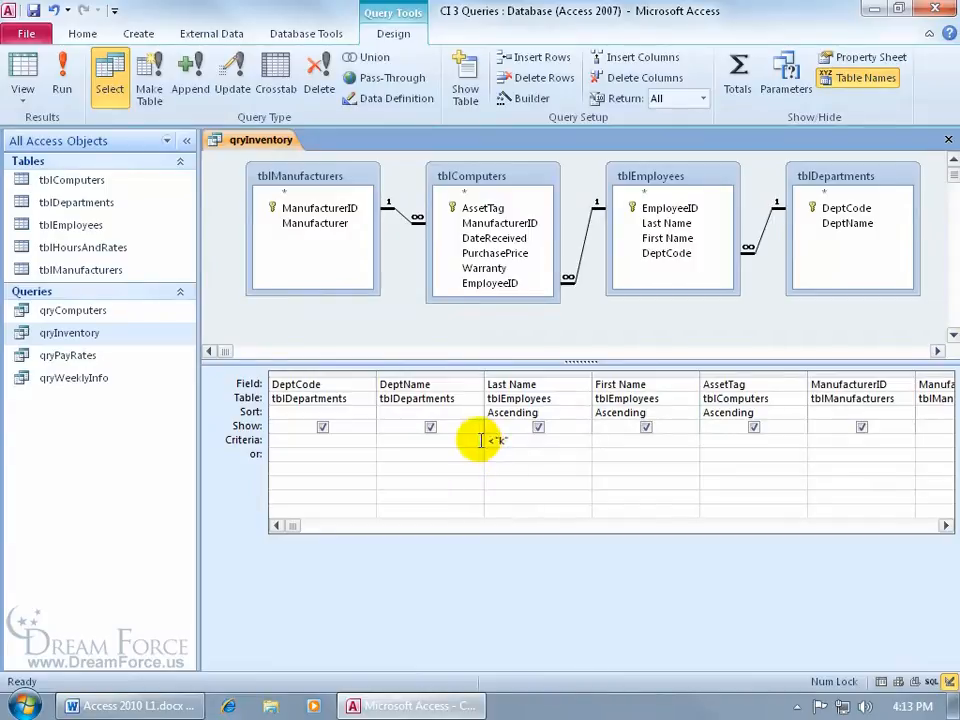
click(62, 78)
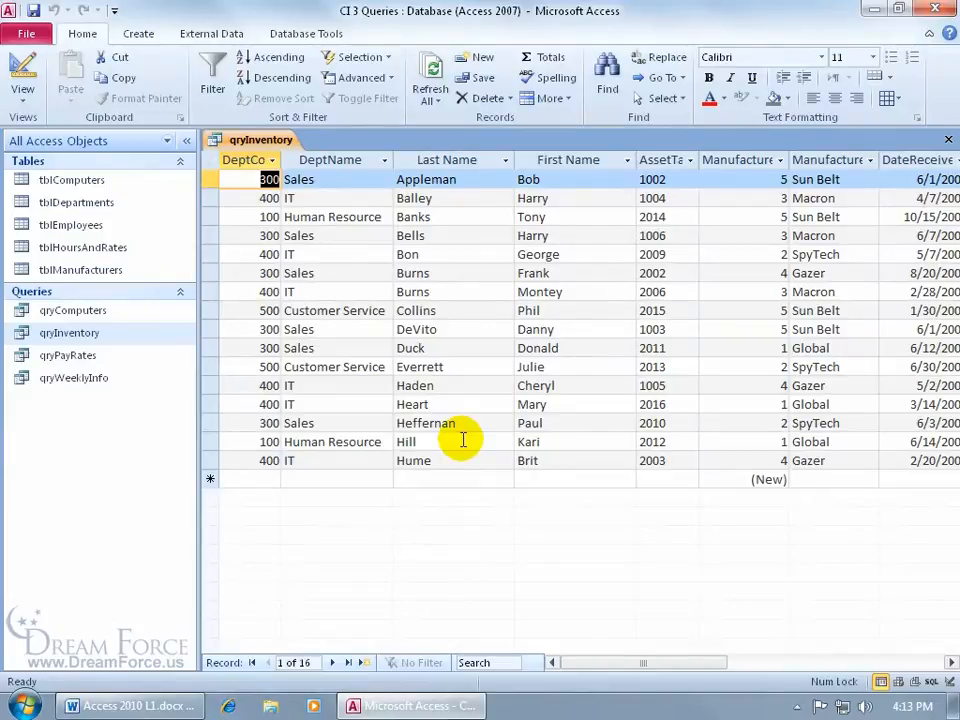
click(22, 64)
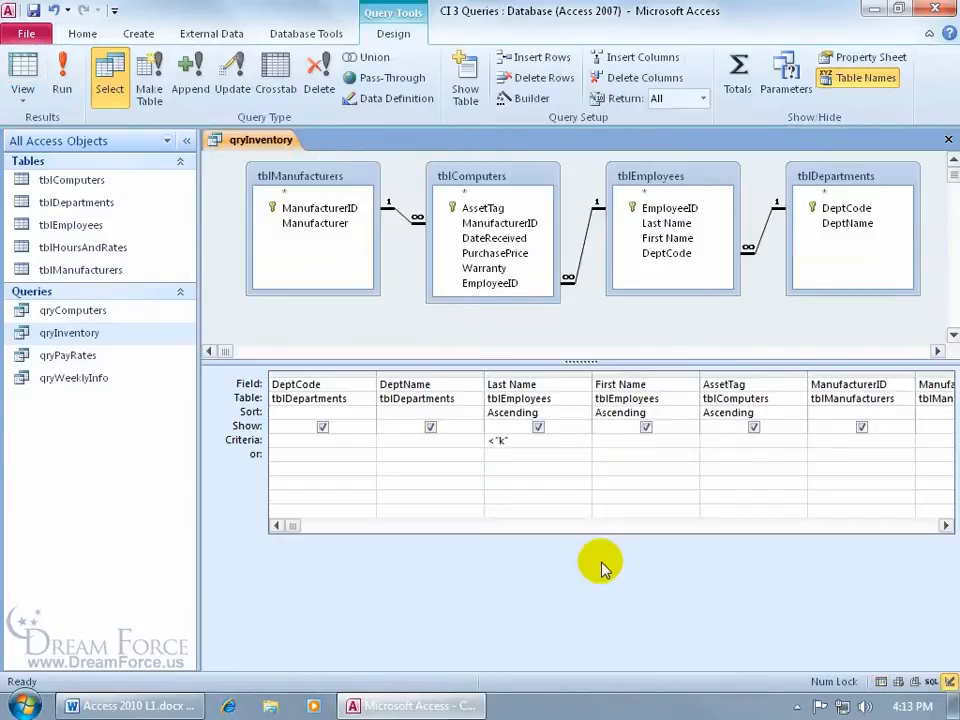
drag(536, 440, 495, 440)
key(Delete)
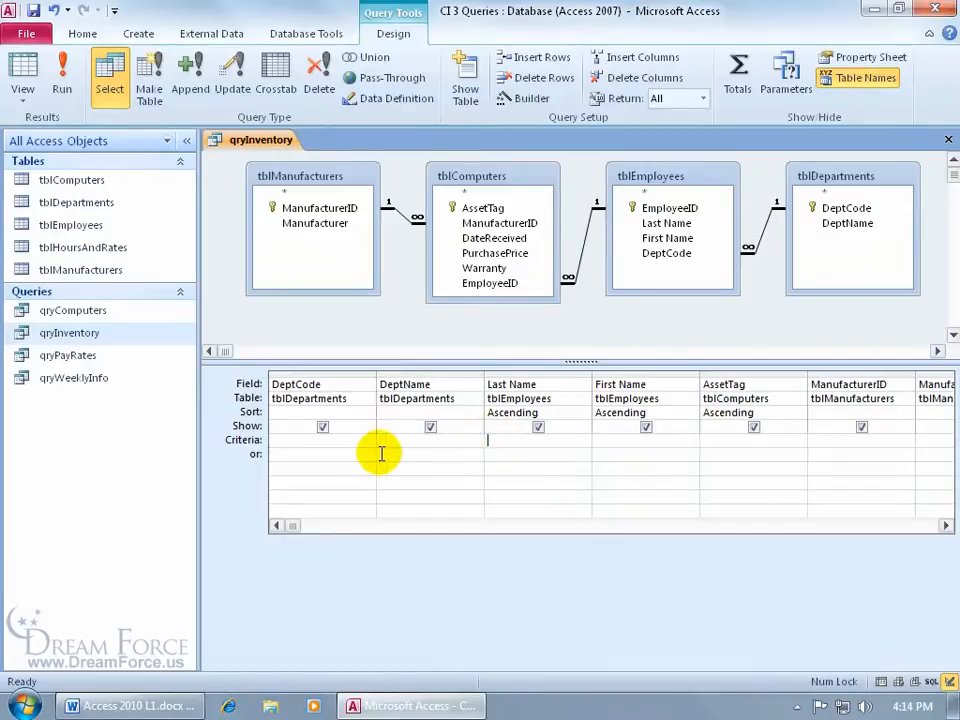
Step: Run the query without the Last Name filter and return to Design view
click(305, 442)
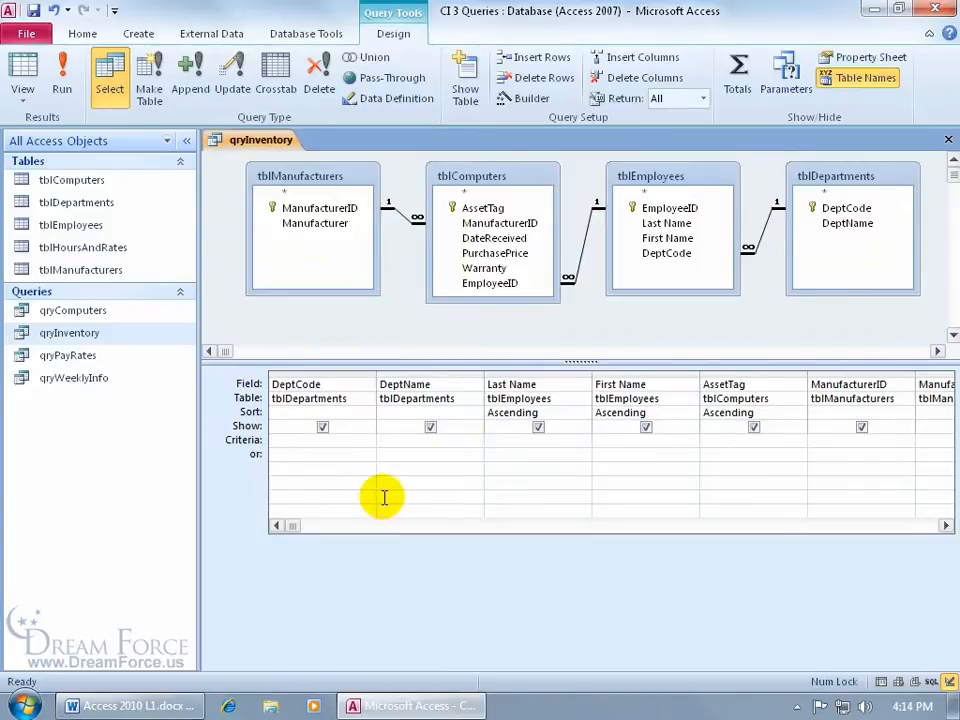
click(62, 75)
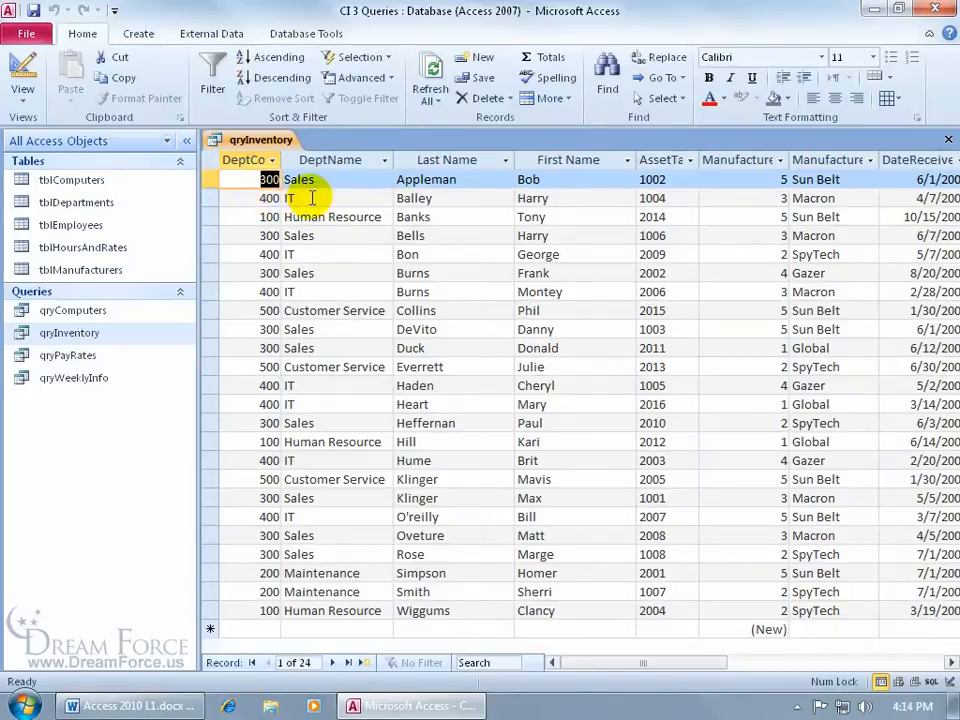
click(22, 72)
Step: Set the DeptName criterion to <>"it" and run it, leaving 17 non-IT records
click(392, 437)
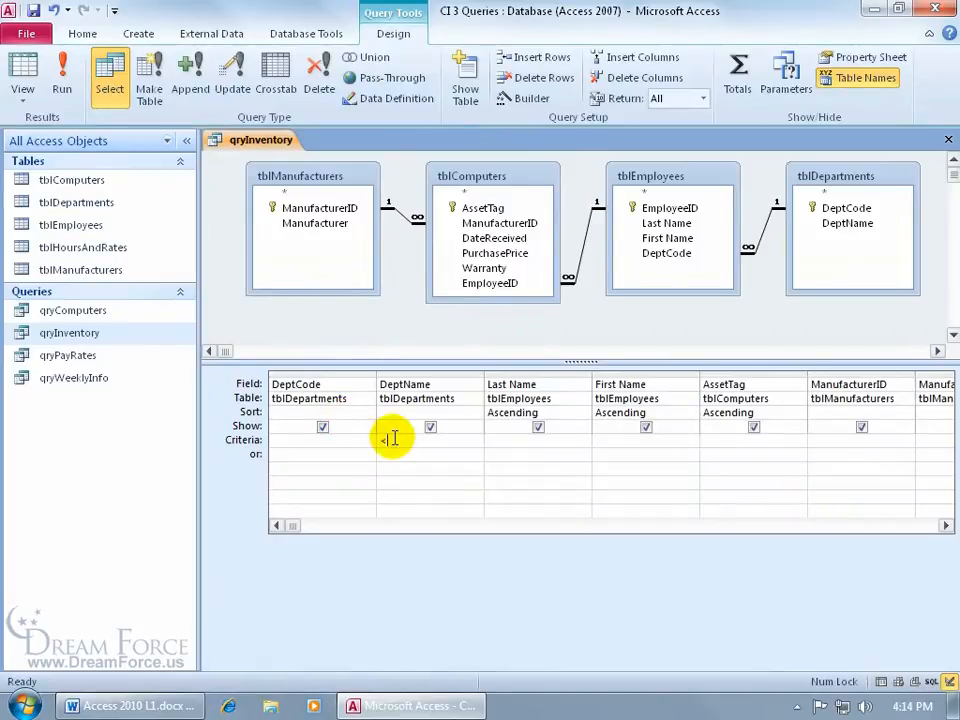
text(<>)
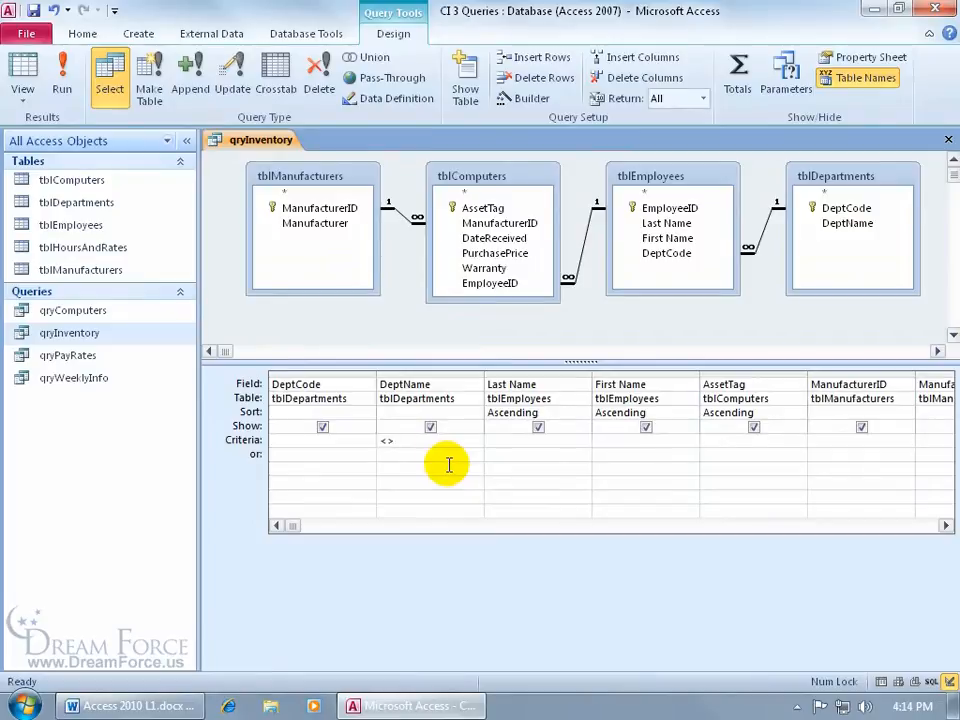
text( "it)
key(Tab)
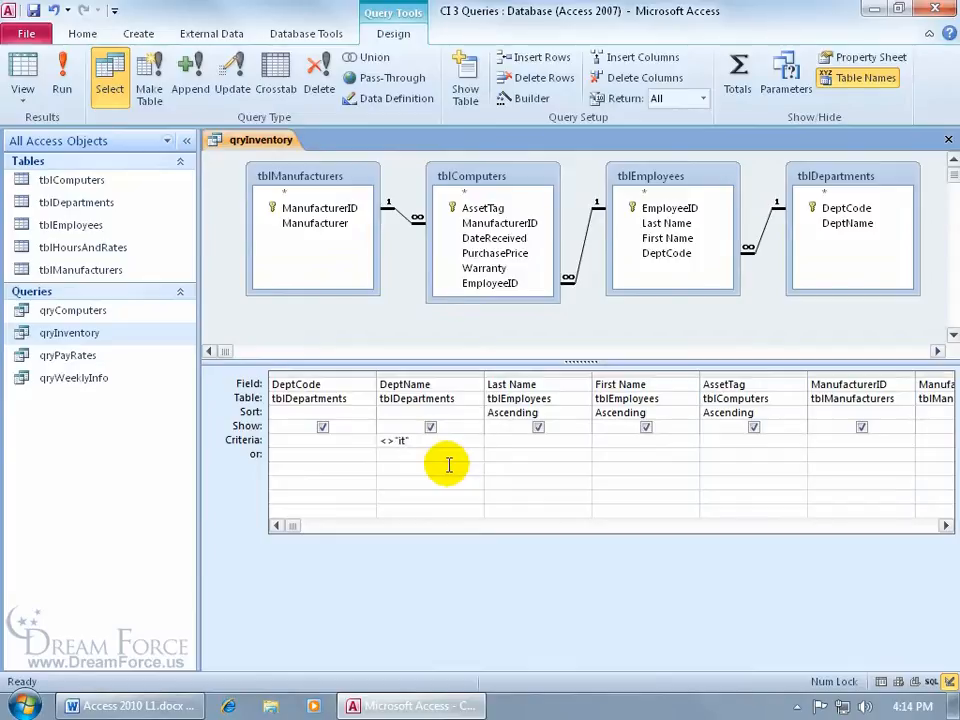
click(62, 78)
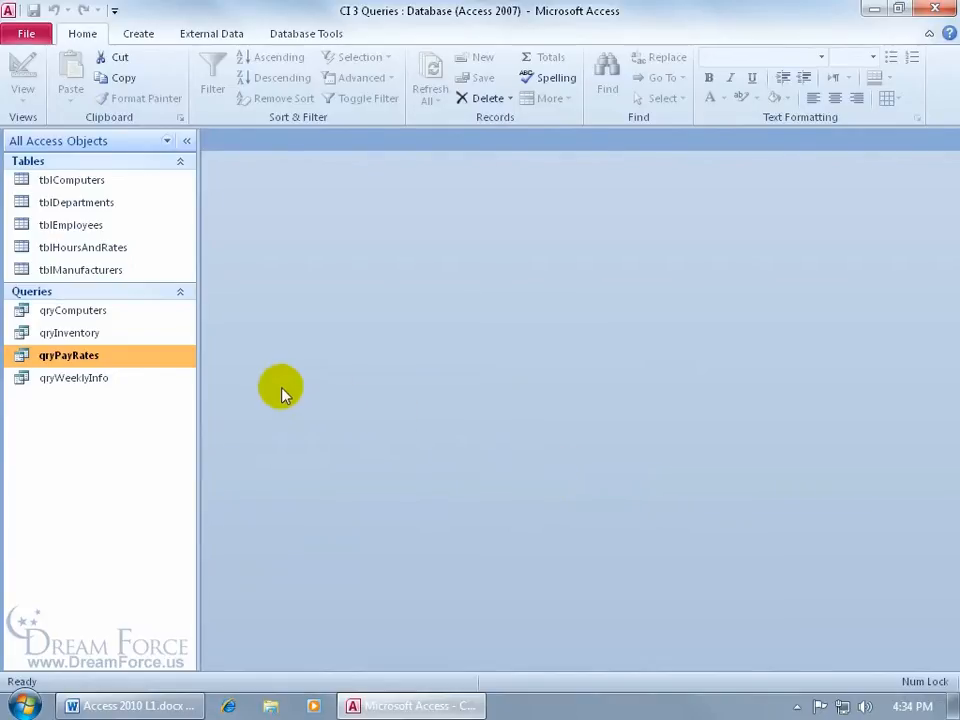
Step: Open qryPayRates with its 48 records, switch to Design view, and select the empty sixth Field cell
double_click(150, 357)
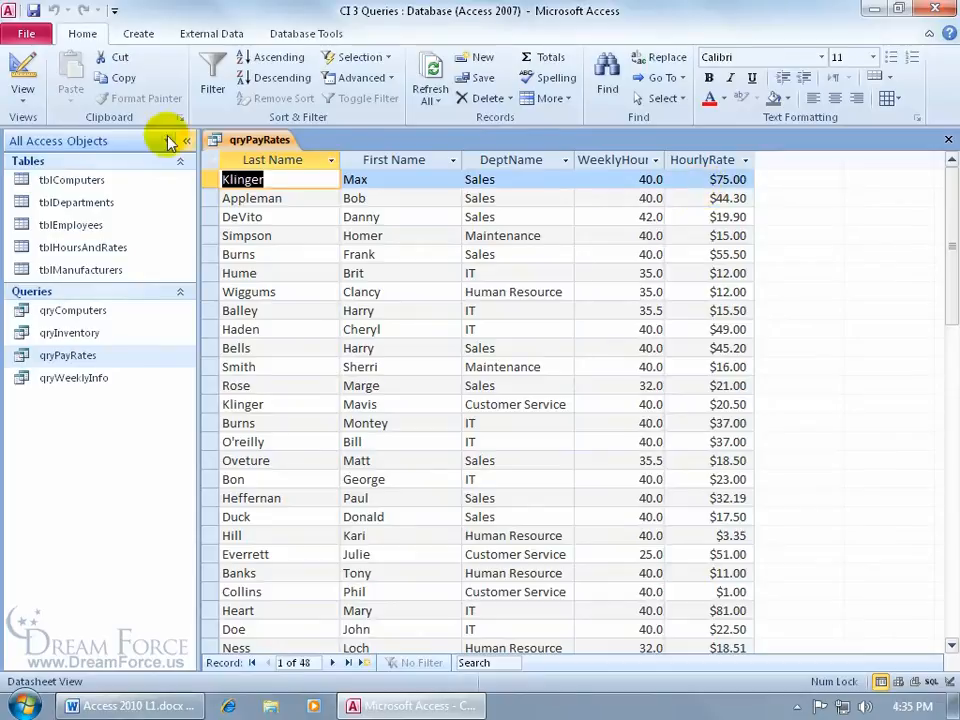
click(22, 68)
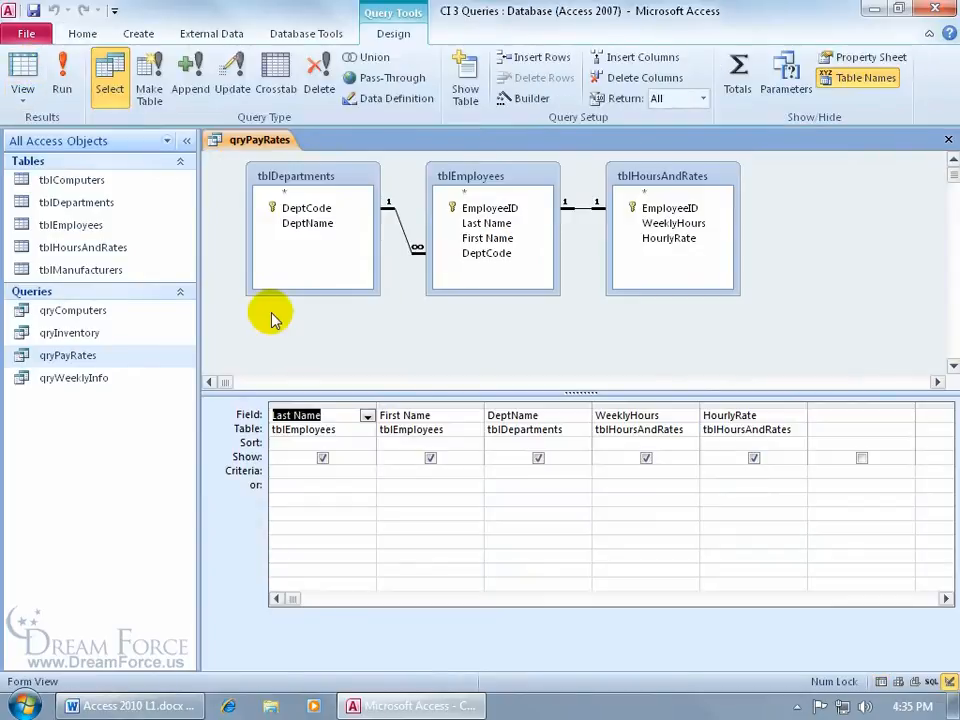
click(819, 415)
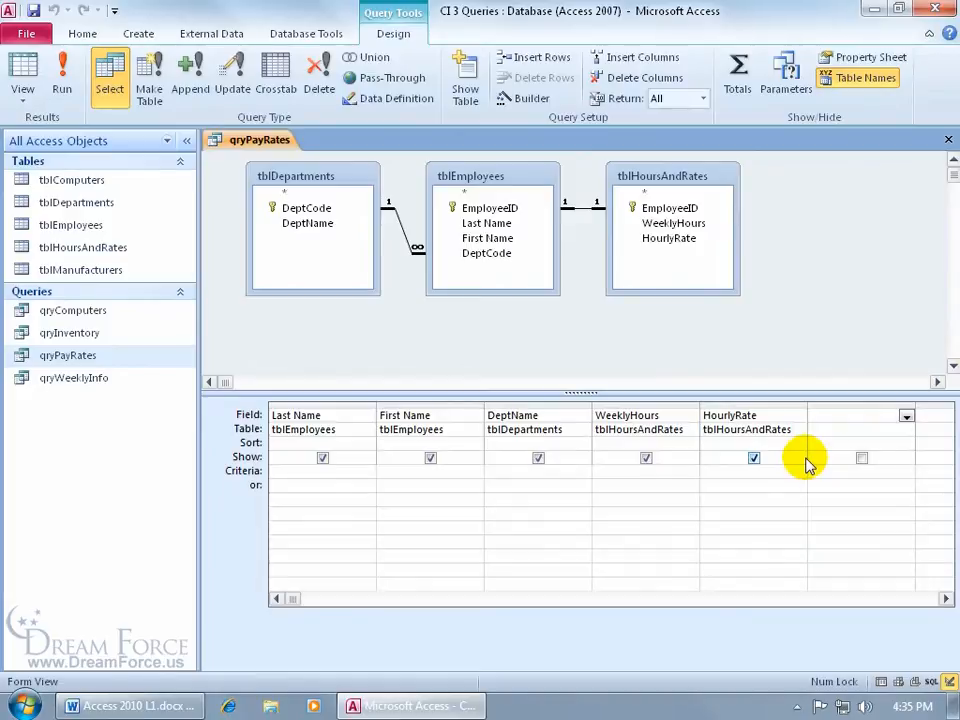
Step: Start a calculated expression for the empty Field cell and add WeeklyHours to it
right_click(825, 415)
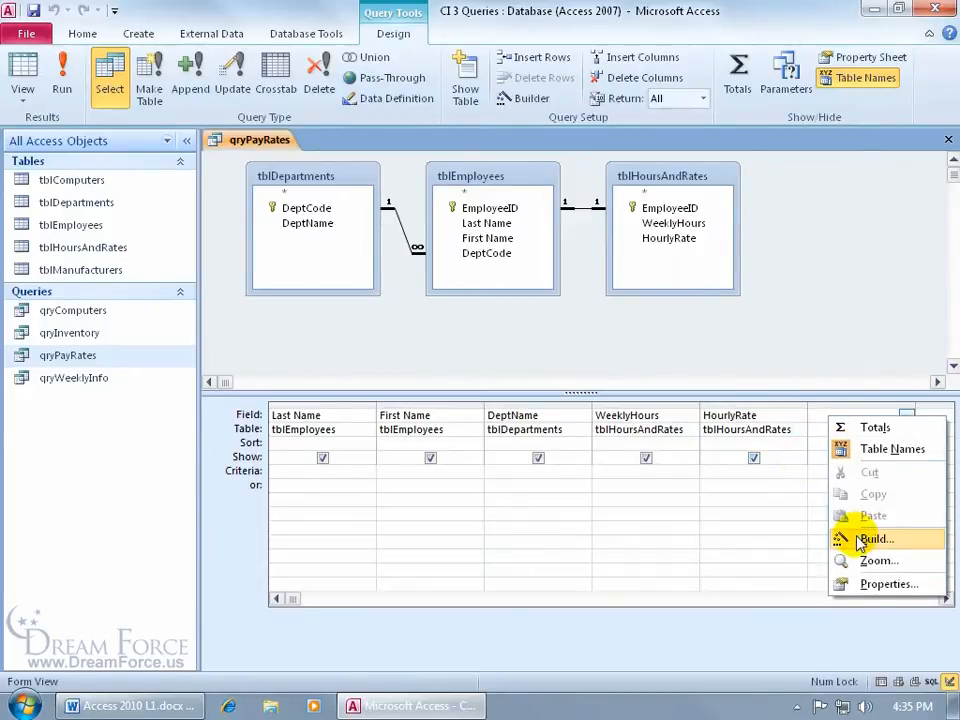
click(858, 538)
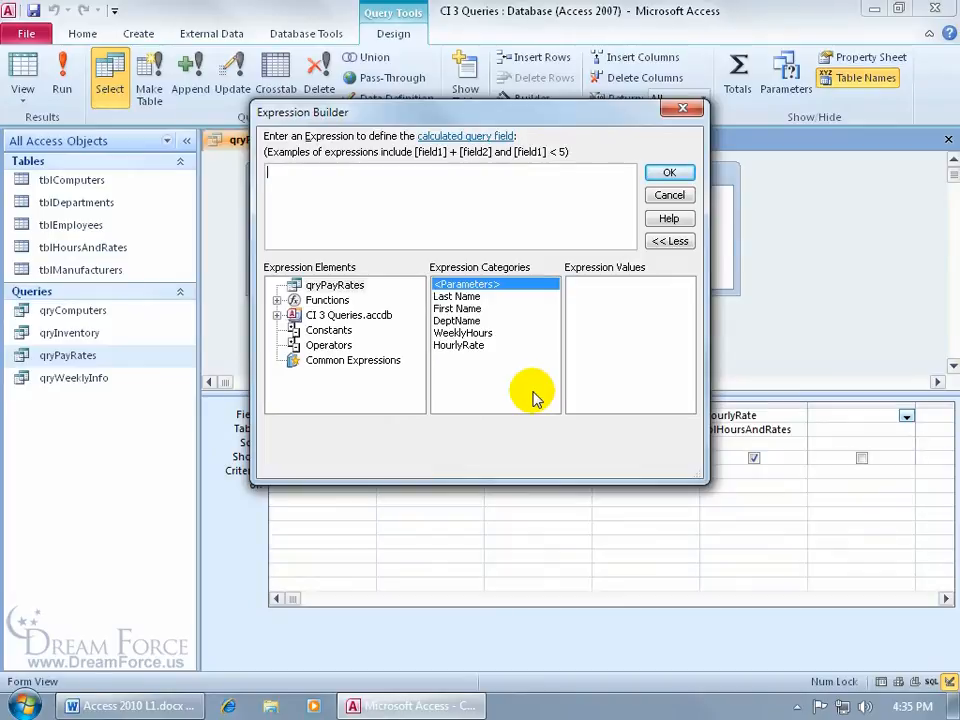
click(336, 286)
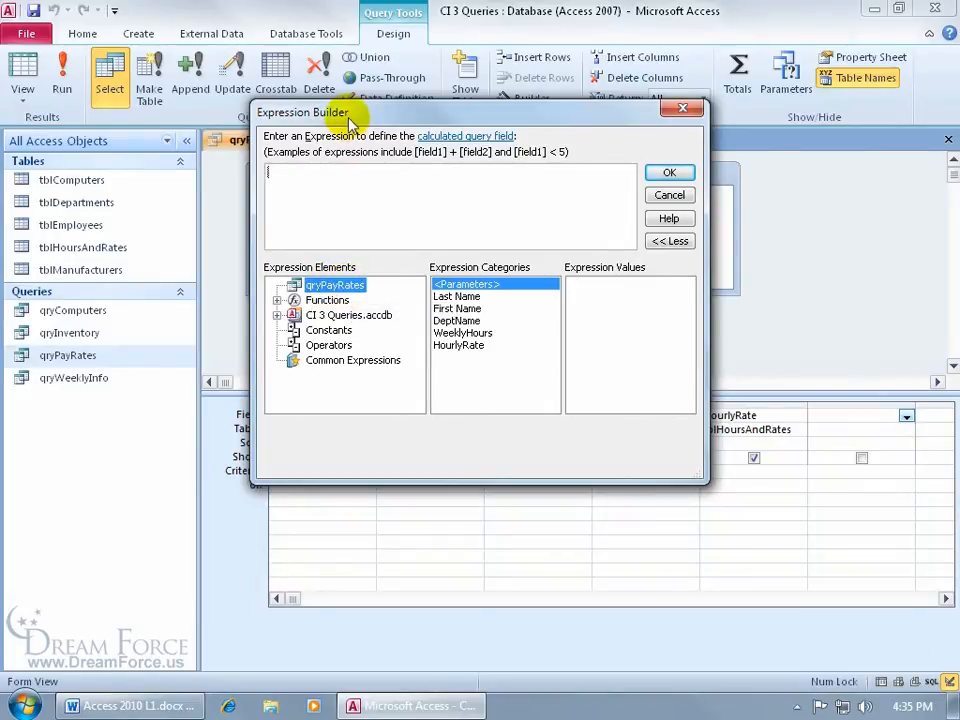
drag(300, 112, 350, 116)
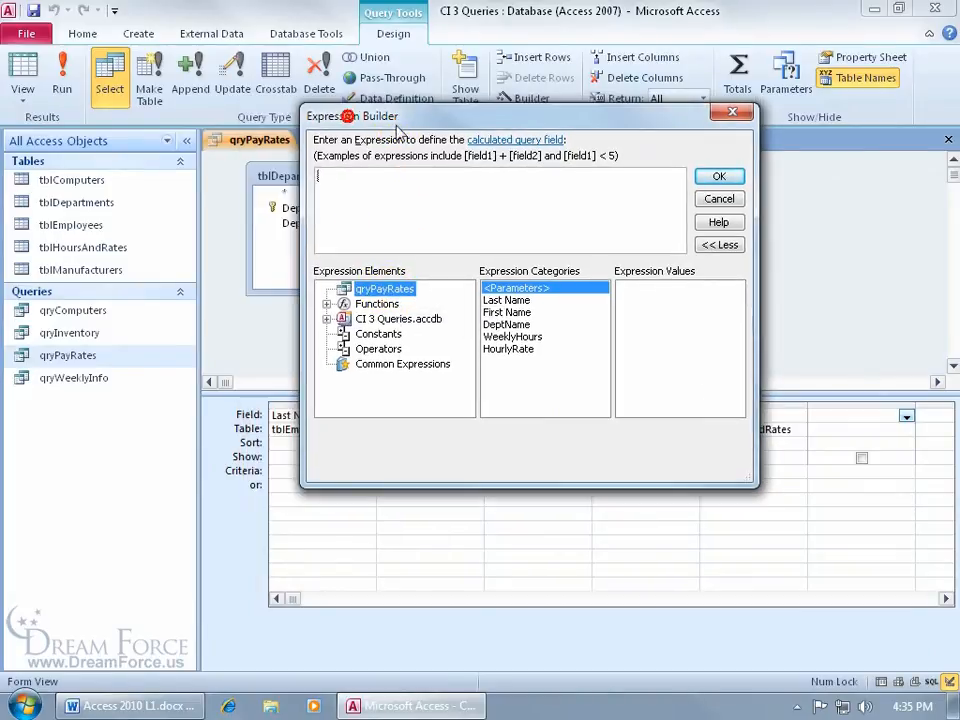
double_click(520, 337)
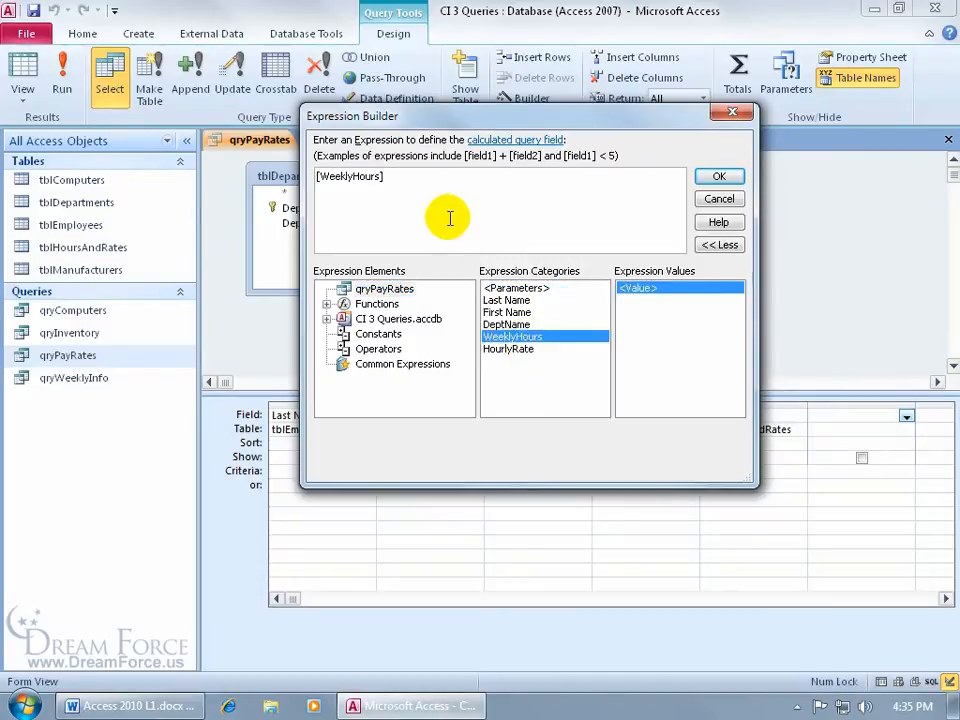
Step: Complete the expression as [WeeklyHours] * [HourlyRate] and accept it
click(379, 349)
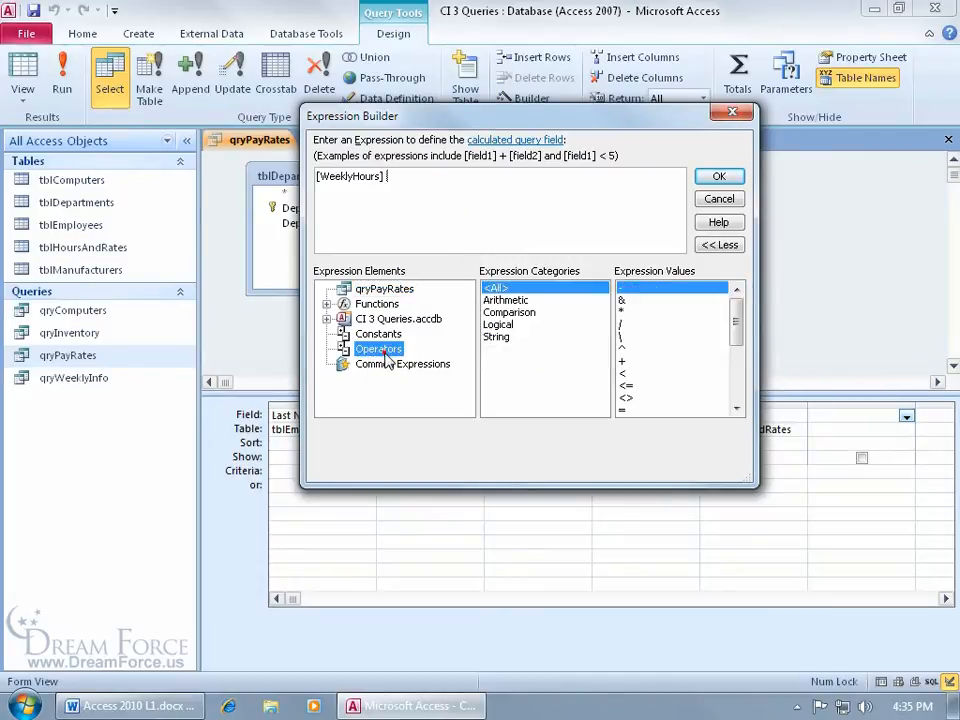
click(623, 313)
double_click(623, 313)
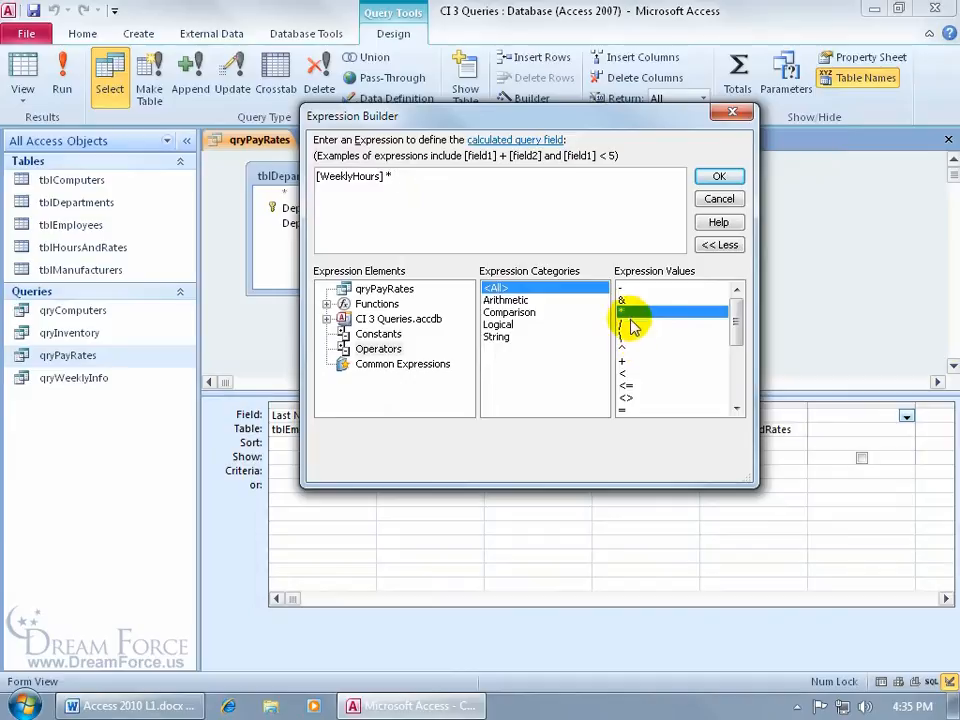
click(390, 176)
key(BackSpace)
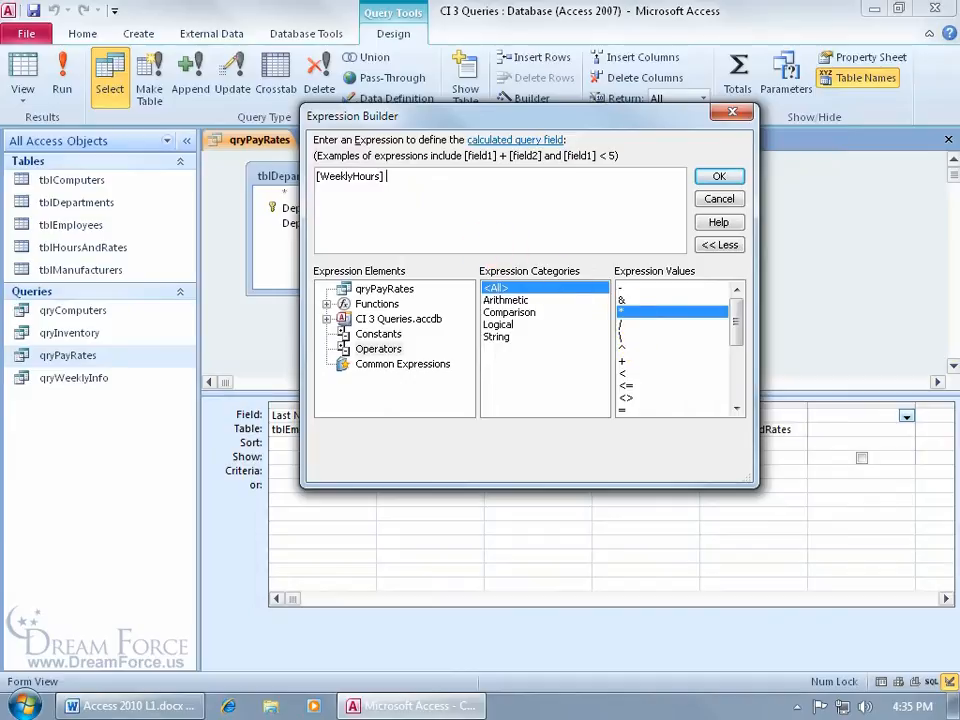
text(*)
click(368, 290)
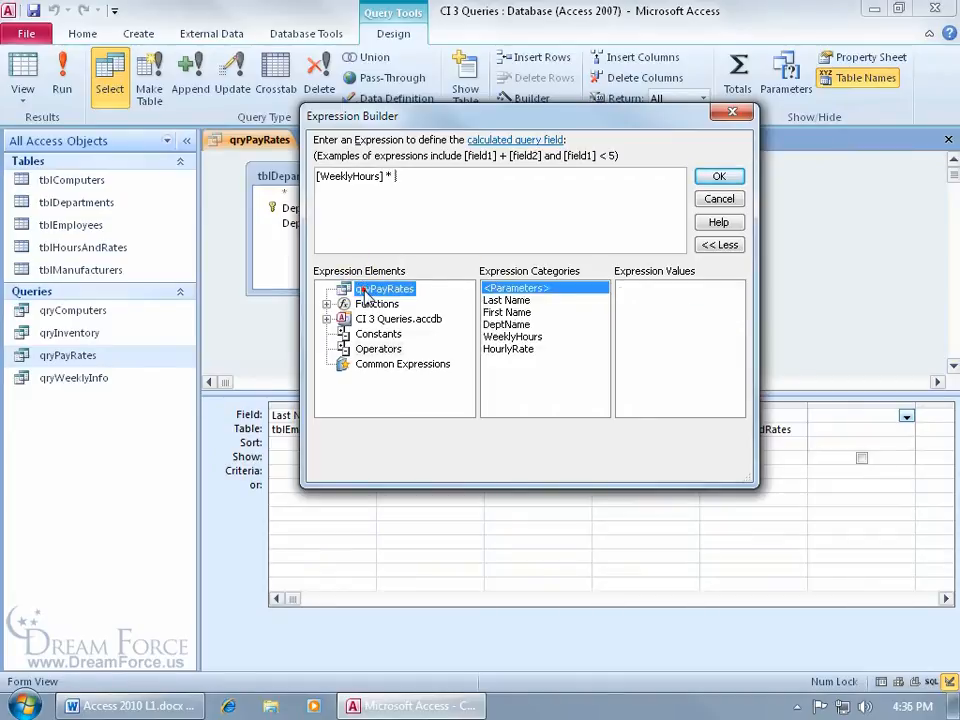
click(503, 352)
double_click(499, 349)
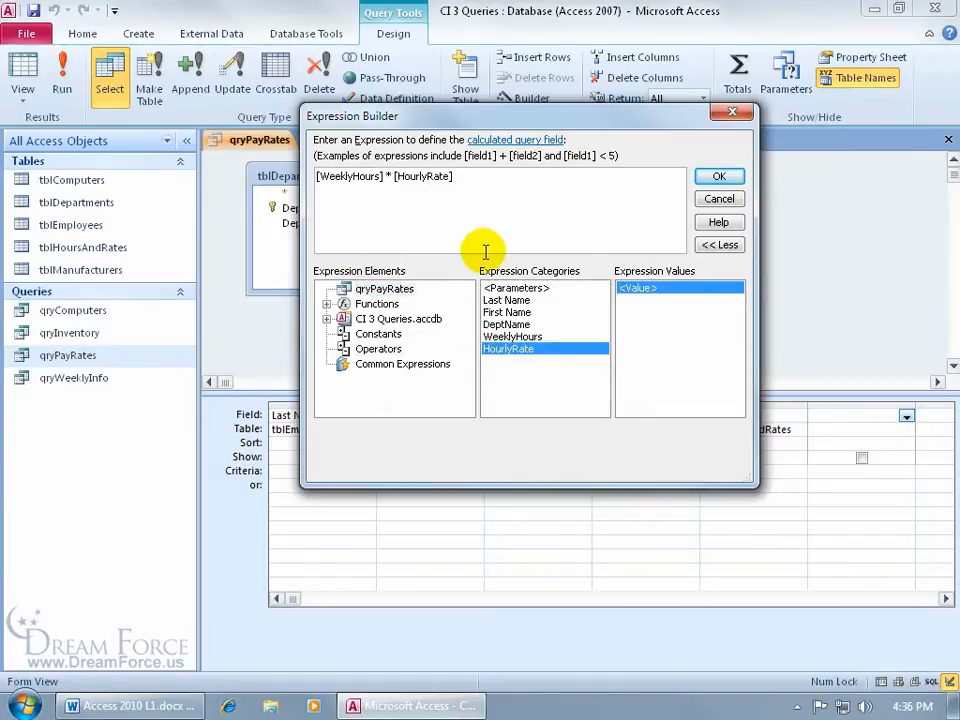
click(718, 177)
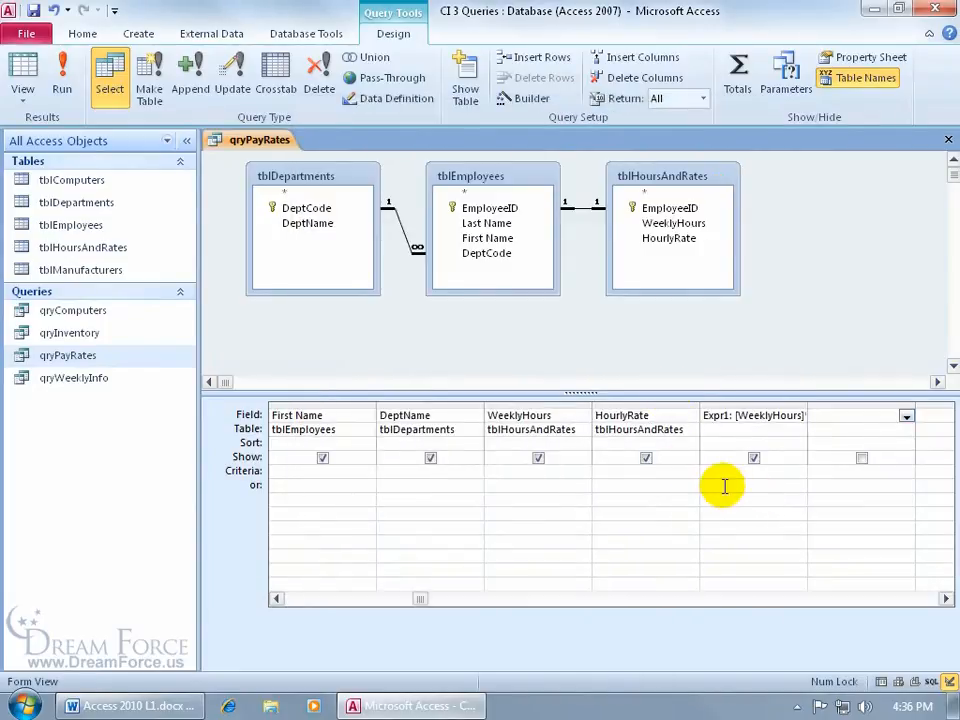
Step: View the full Expr1 expression [WeeklyHours]*[HourlyRate] and close it unchanged
right_click(731, 418)
click(777, 563)
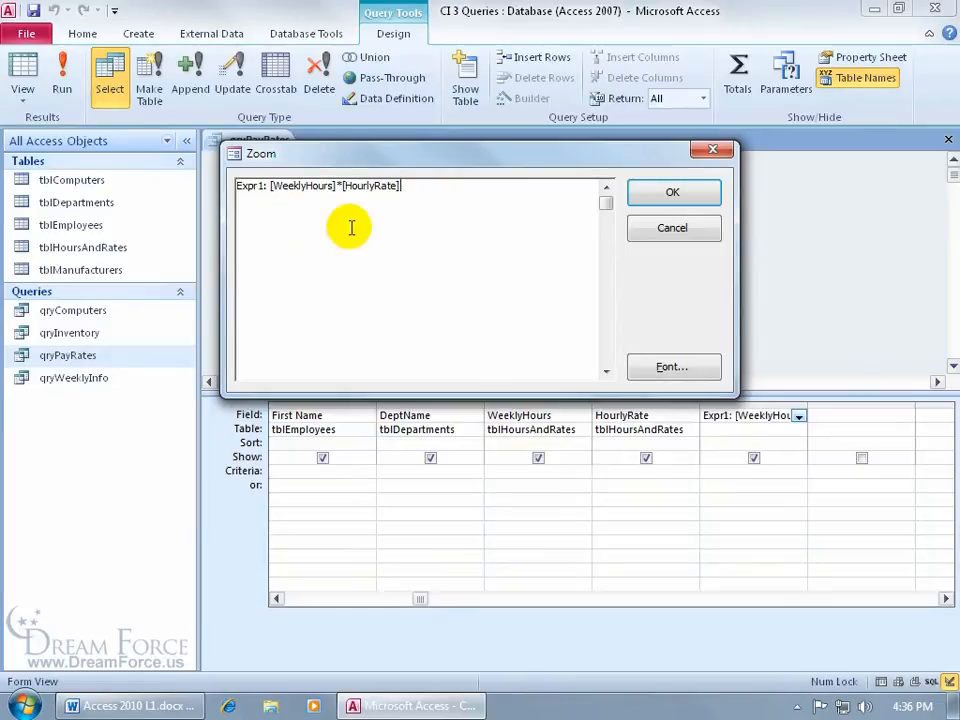
click(662, 227)
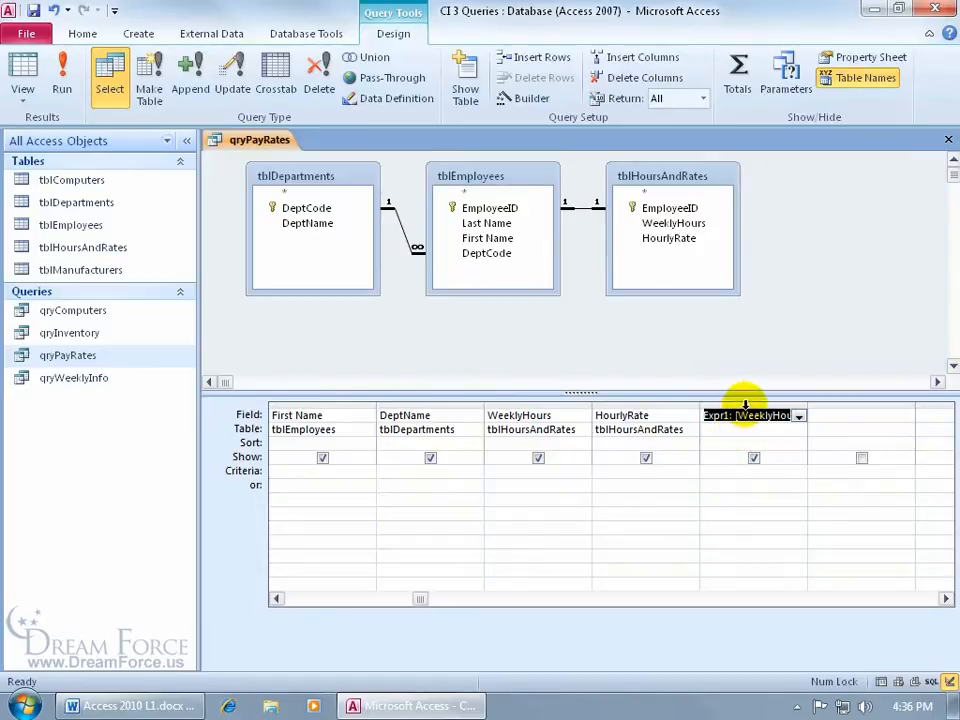
Step: Replace the Expr1 column with weeklyhours * hourlyrate typed directly into the fifth Field cell
click(745, 404)
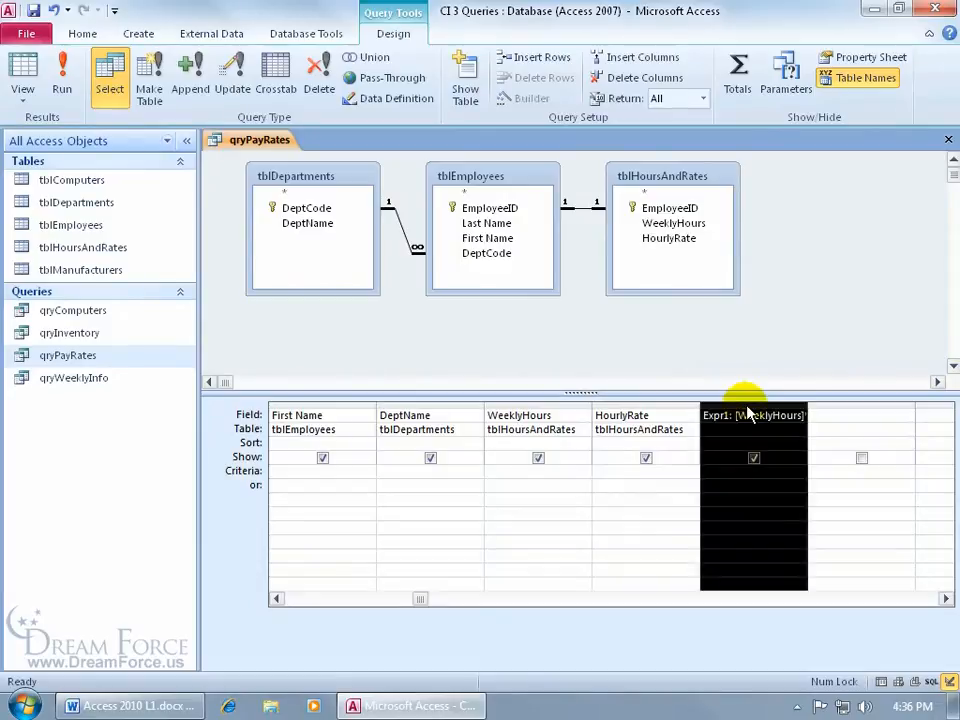
key(Delete)
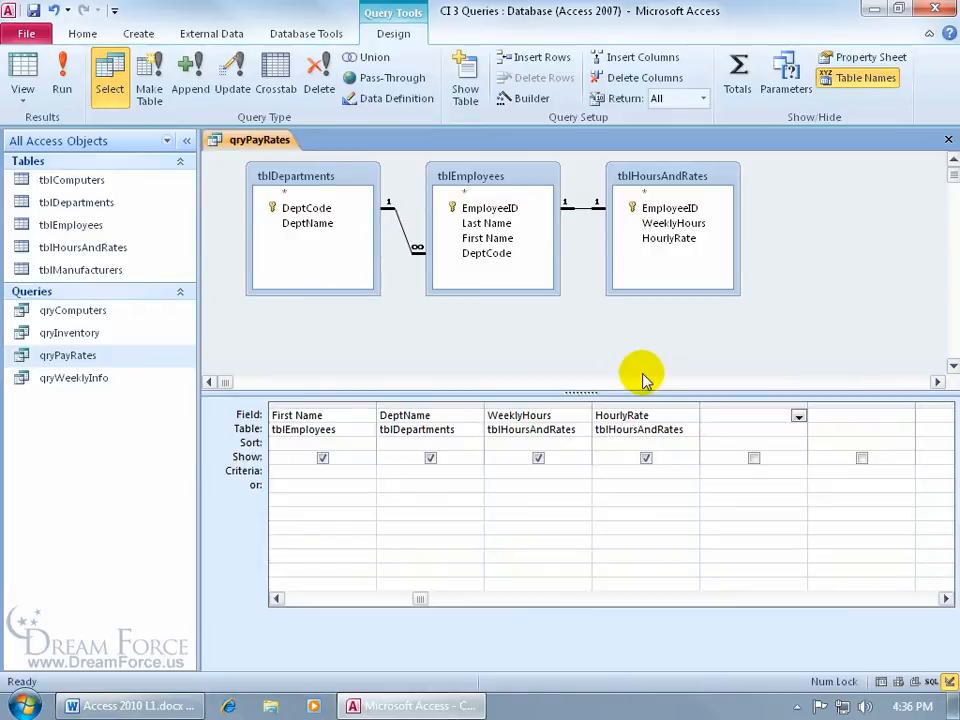
text(weeklyhours)
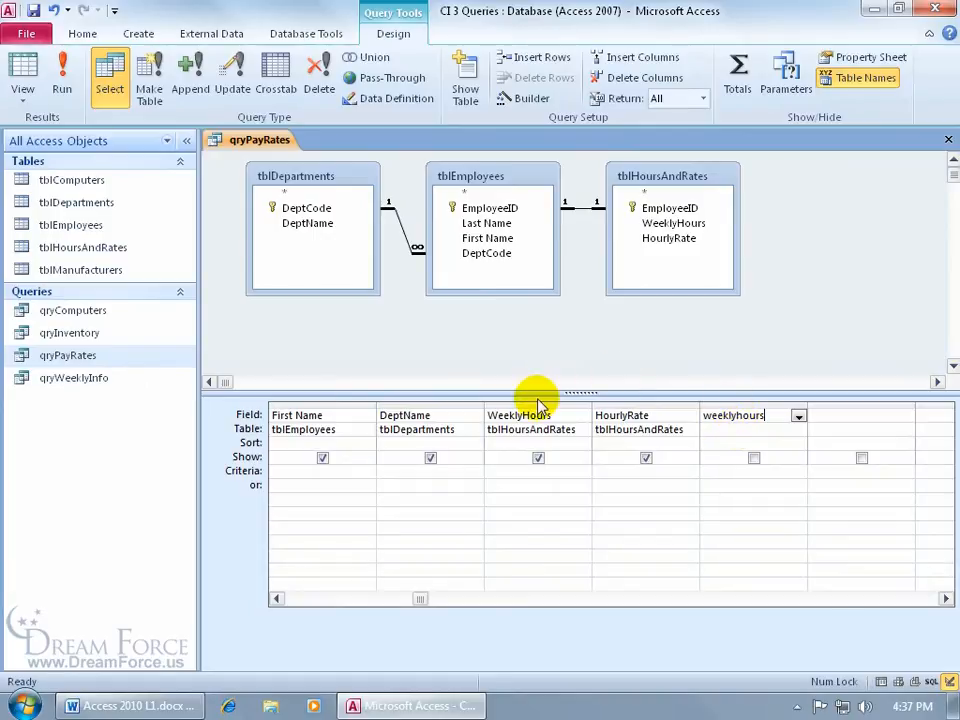
text(*)
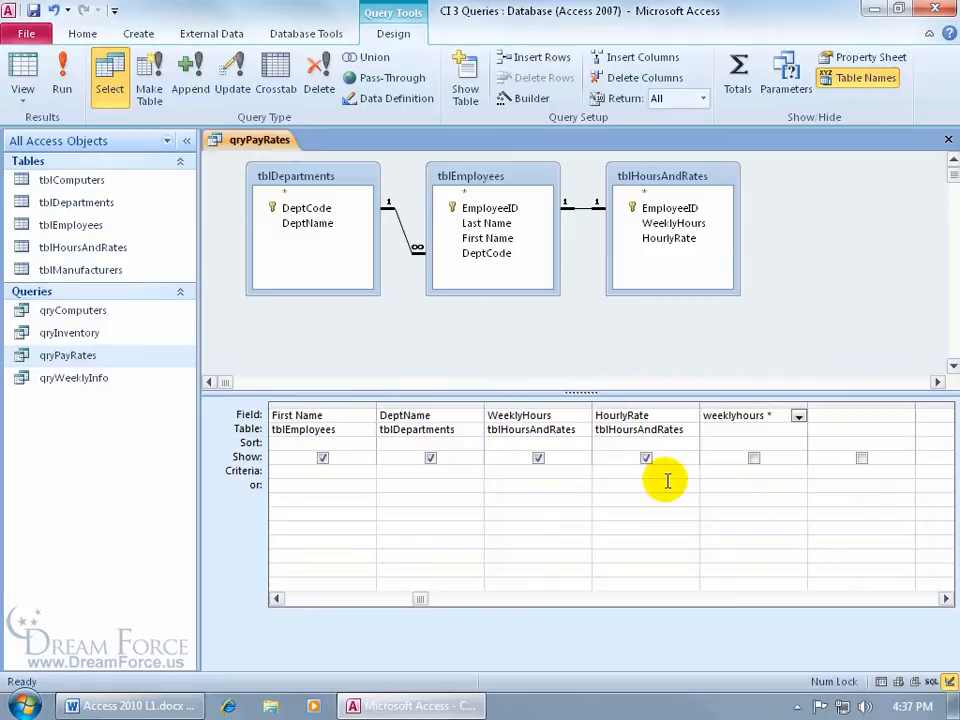
text( hourlyrate)
key(Tab)
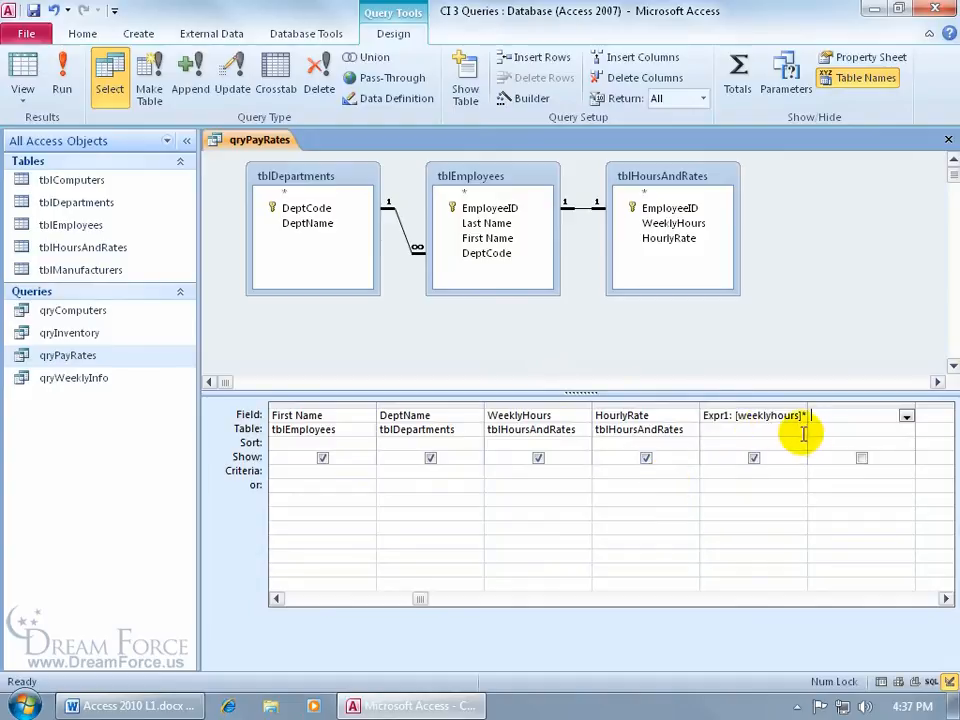
right_click(722, 417)
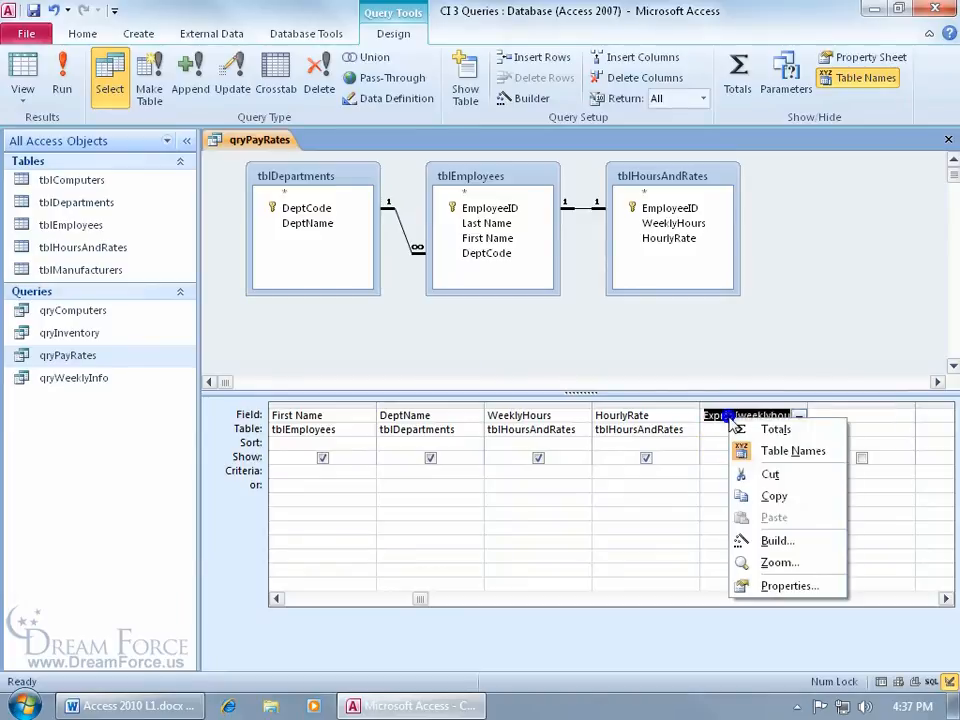
click(769, 563)
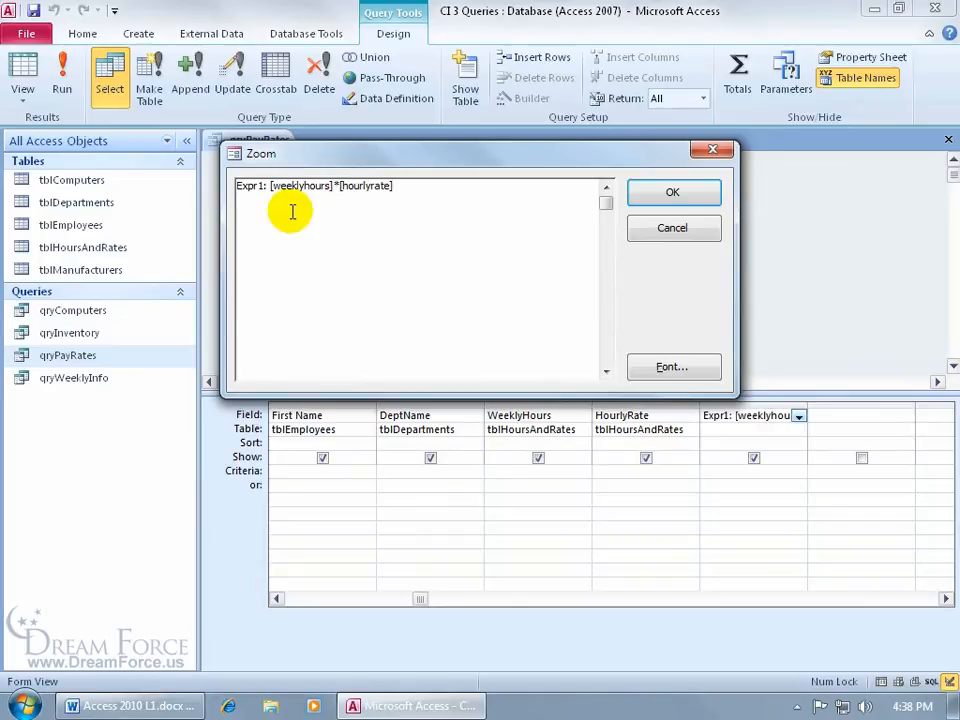
click(671, 194)
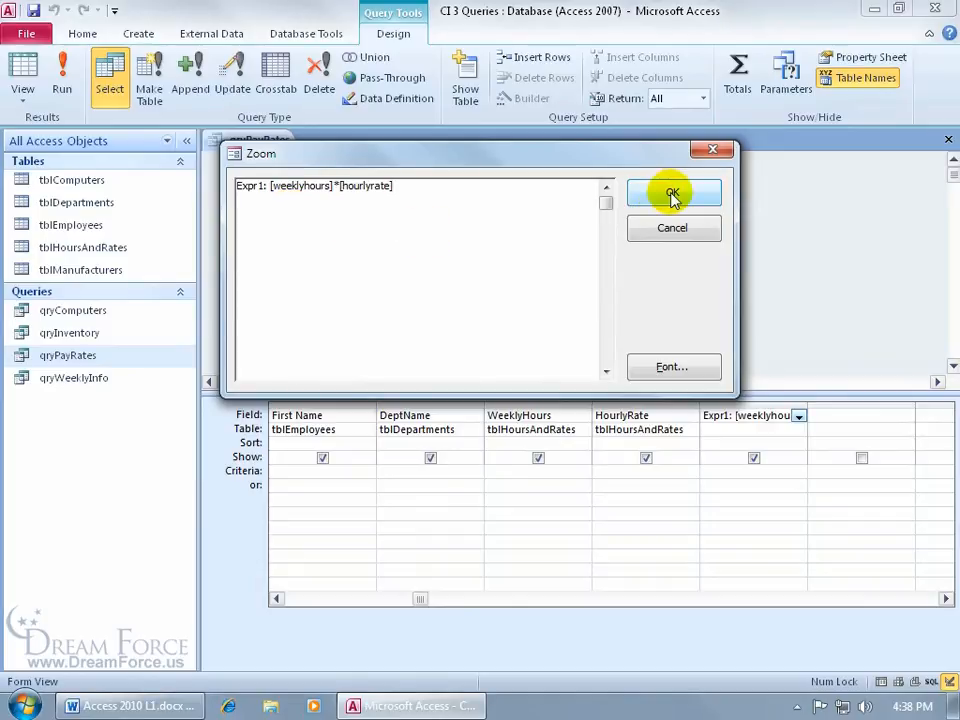
click(61, 78)
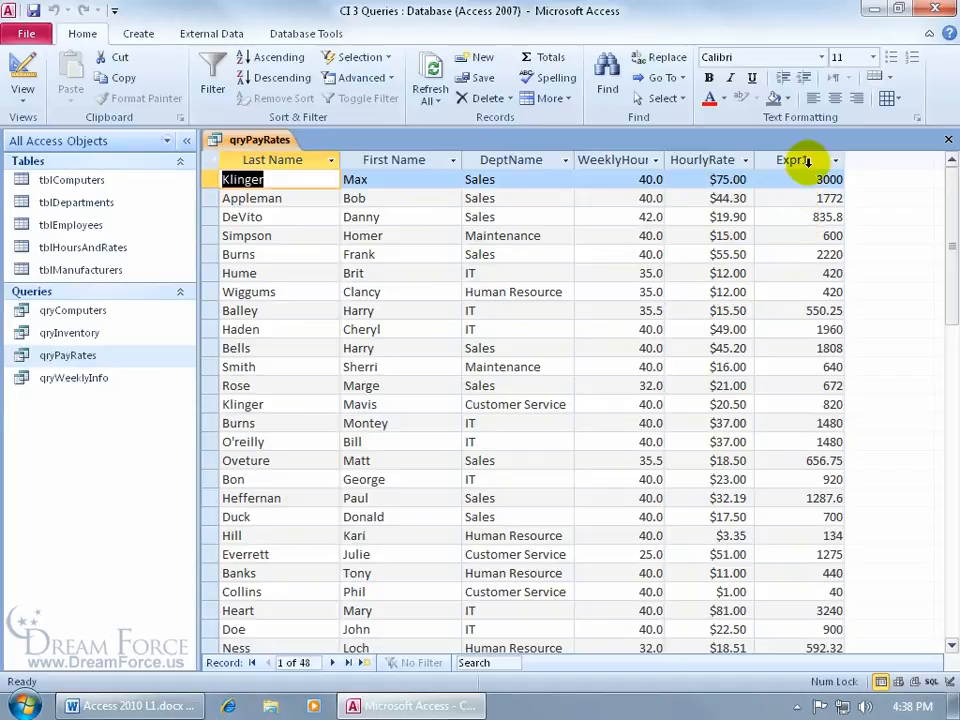
click(22, 66)
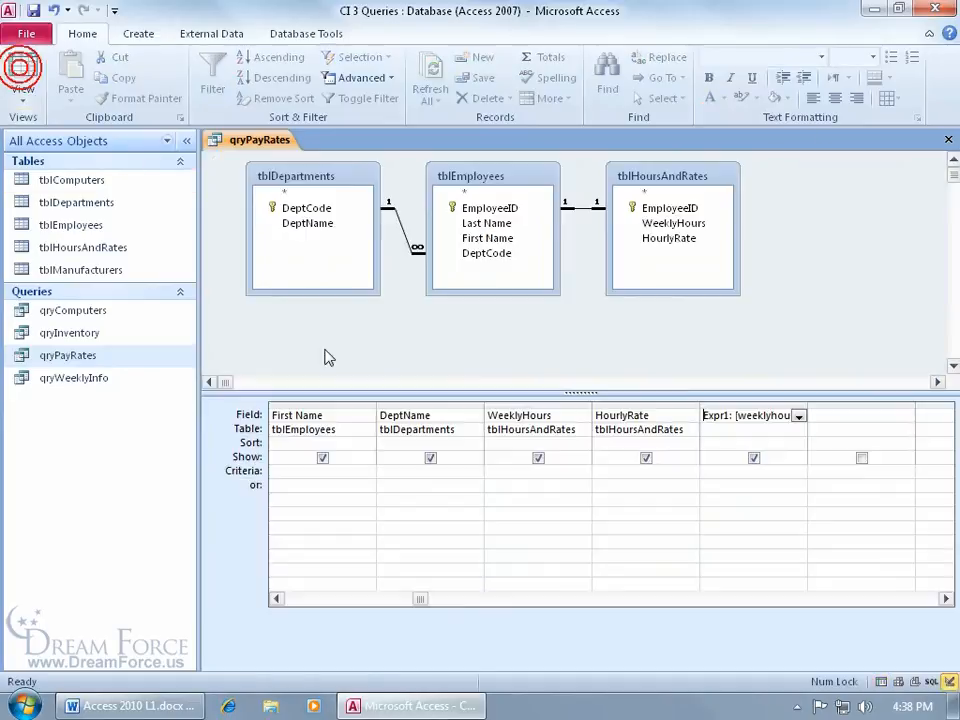
Step: Rename Expr1 to WeeklyGross, giving WeeklyGross: [weeklyhours]*[hourlyrate]
right_click(711, 415)
click(762, 561)
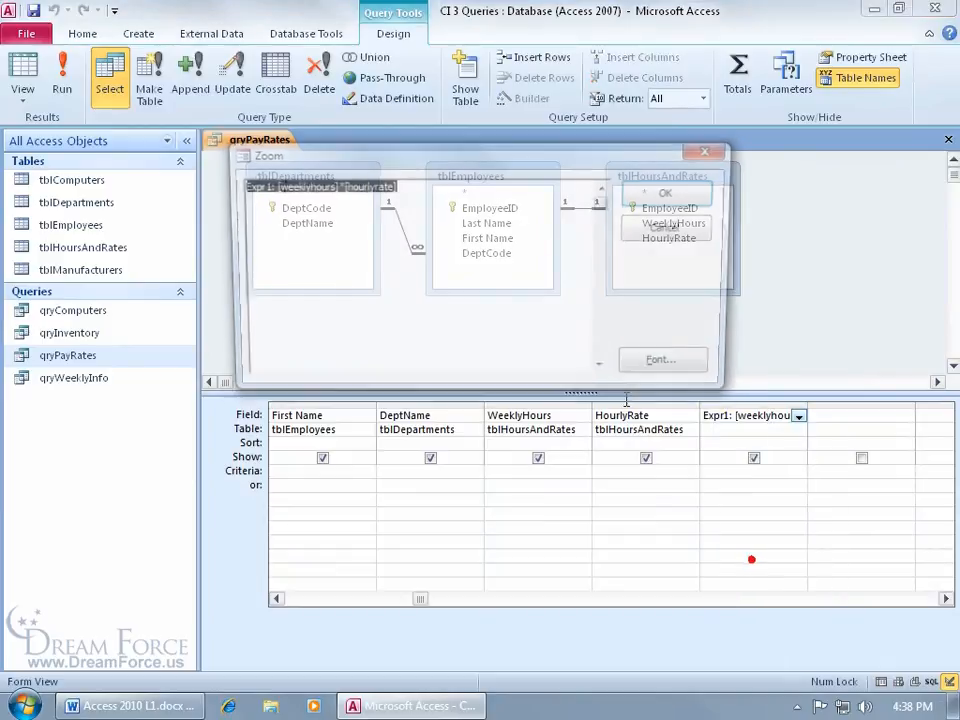
drag(262, 196, 232, 188)
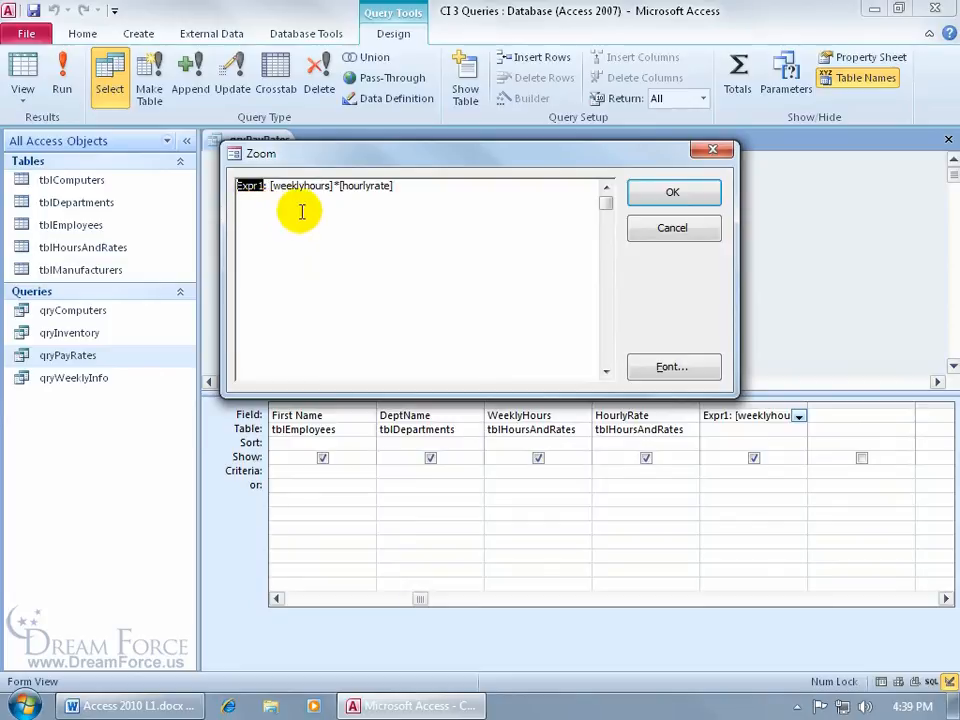
key(Delete)
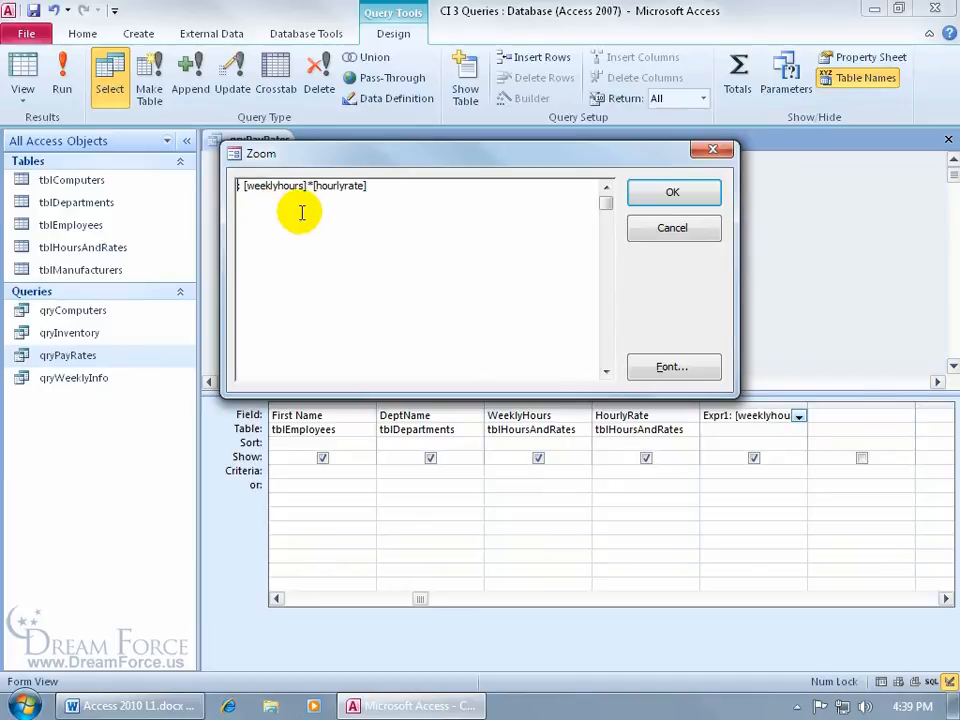
text(WeeklyGro)
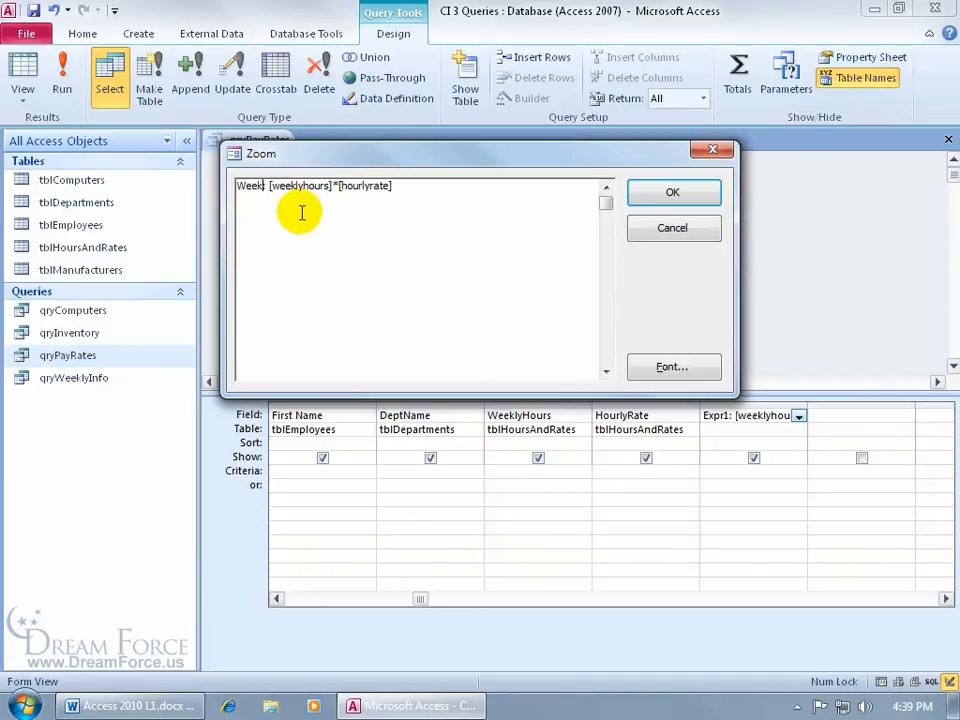
text(ss:)
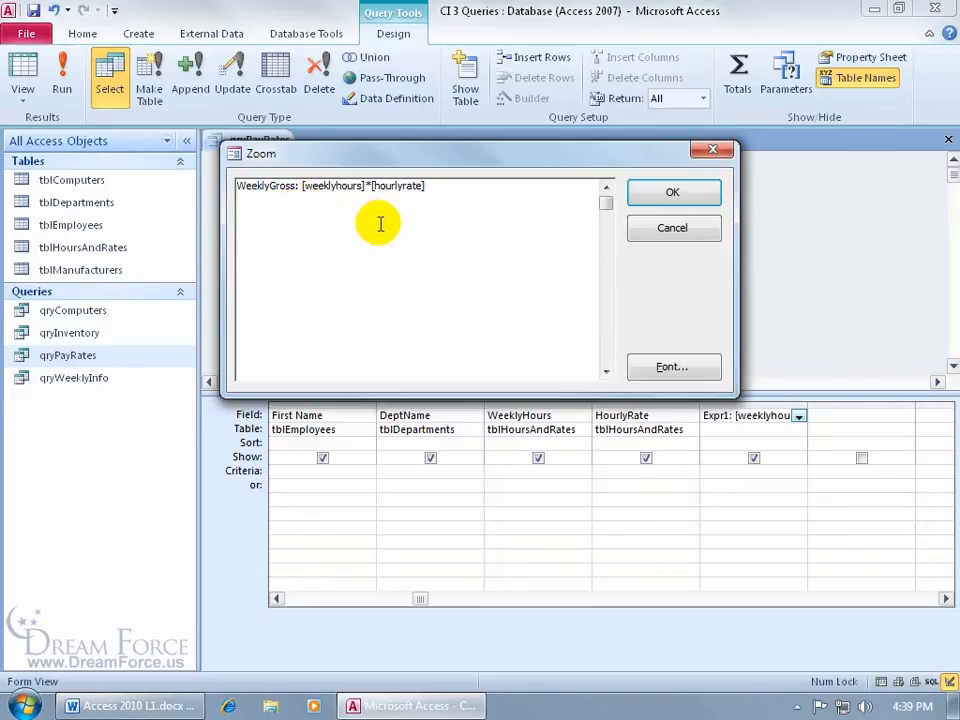
click(672, 192)
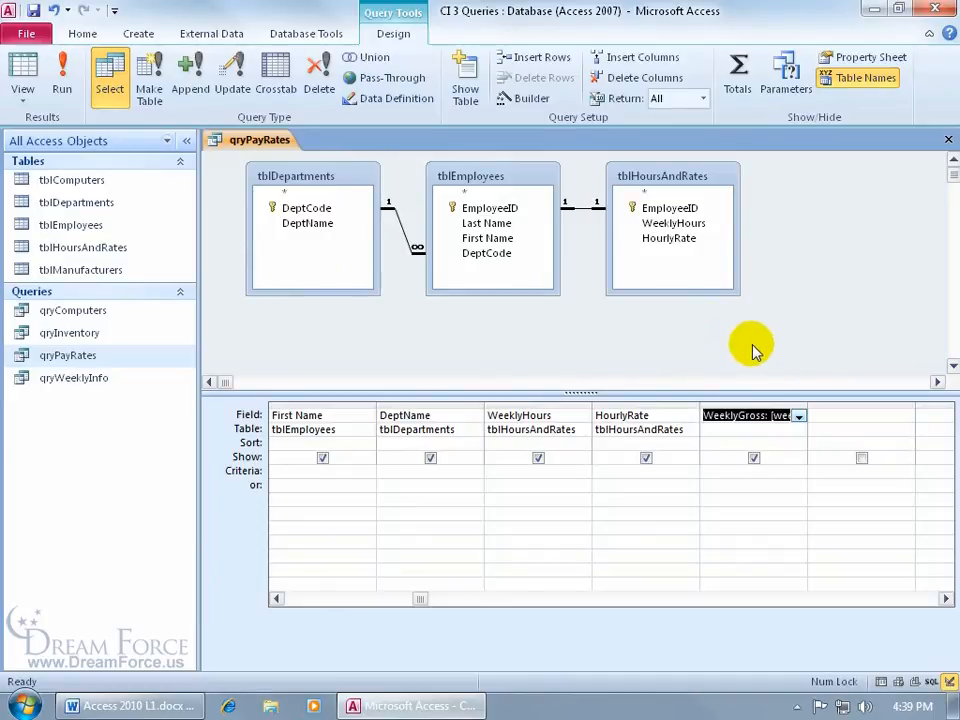
Step: Set the WeeklyGross field's Format property to Currency and save qryPayRates
right_click(751, 416)
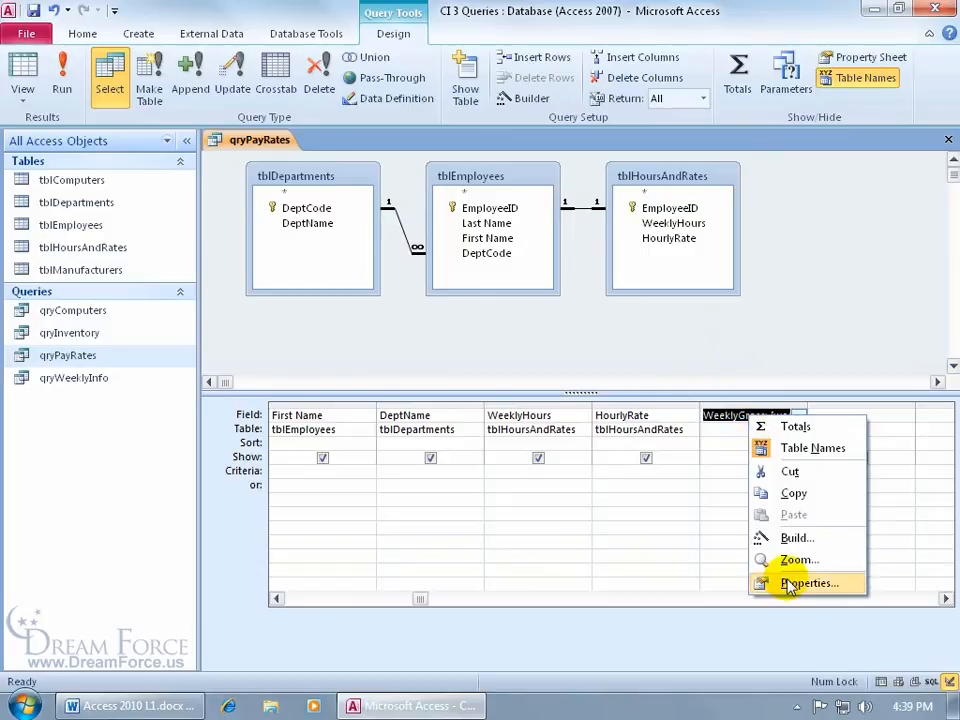
click(800, 583)
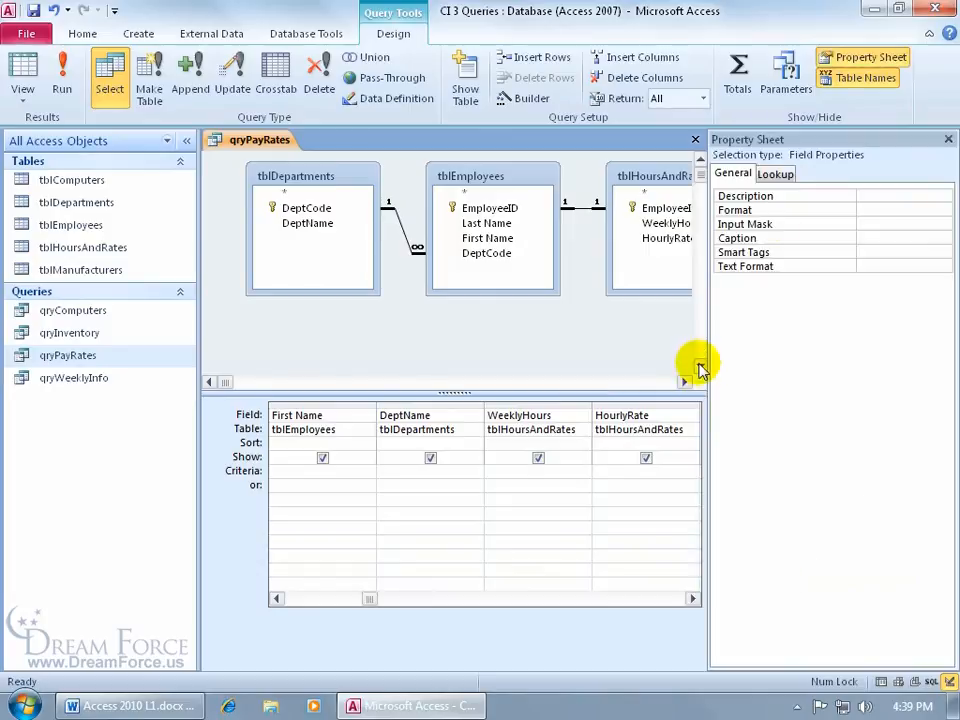
click(860, 209)
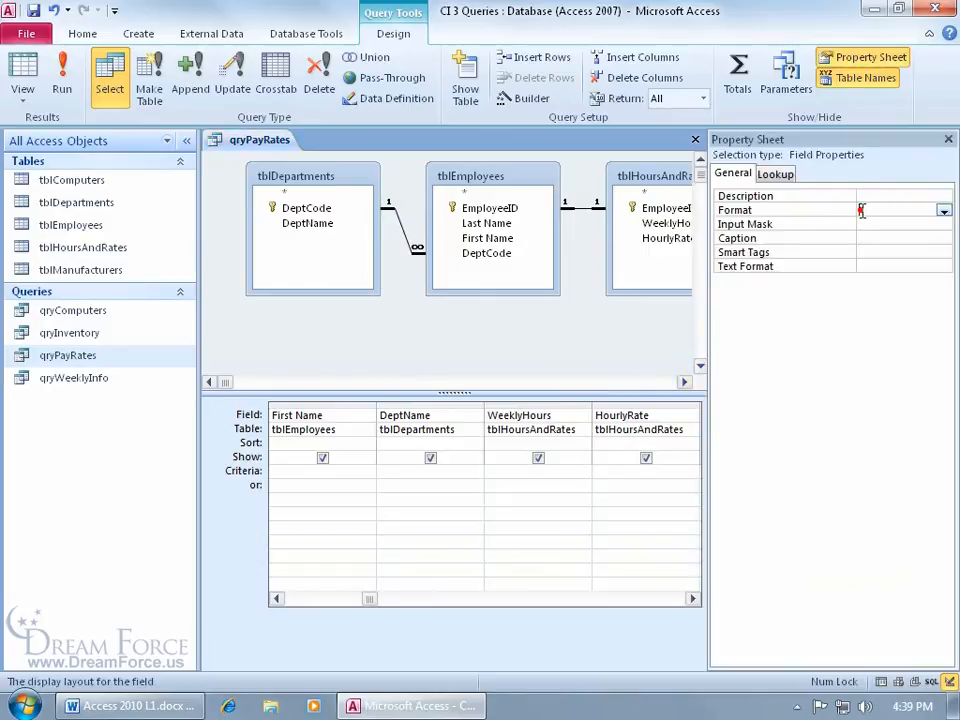
click(943, 211)
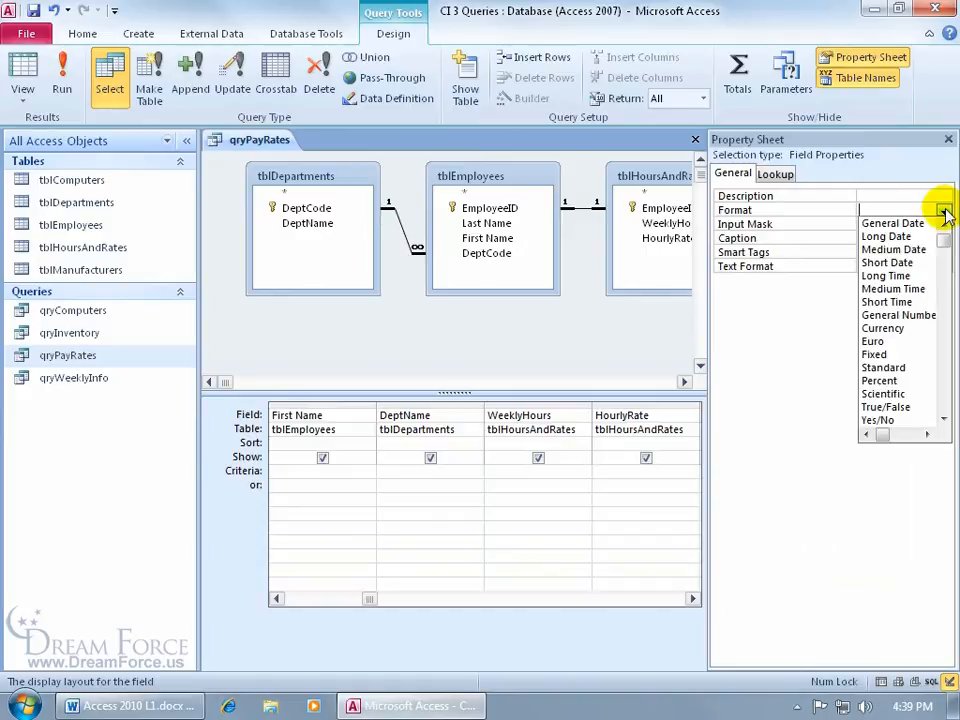
click(912, 328)
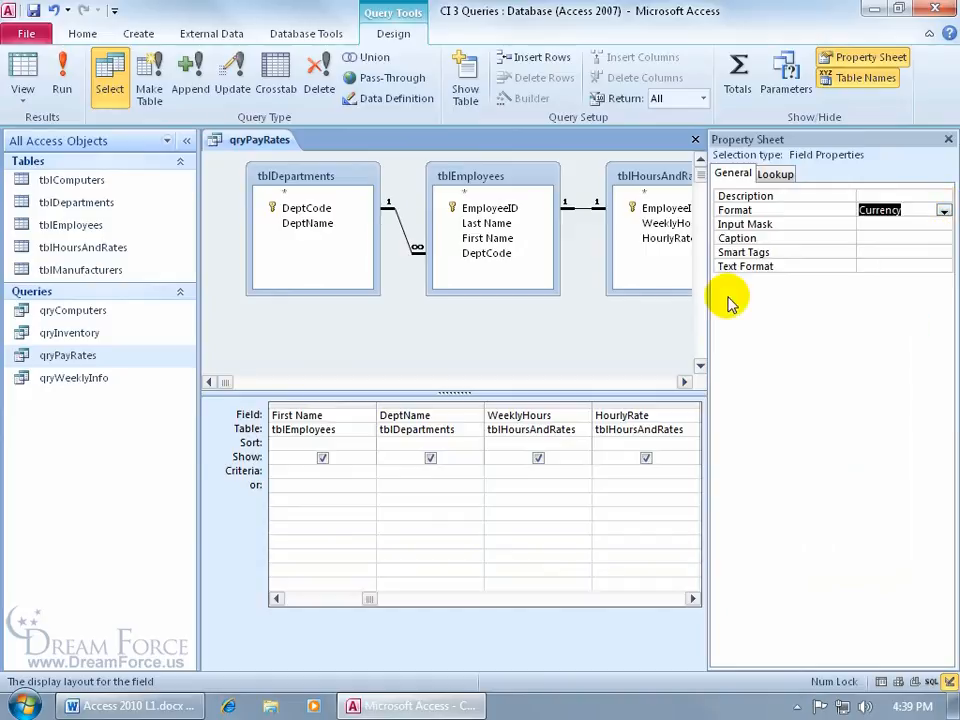
click(948, 139)
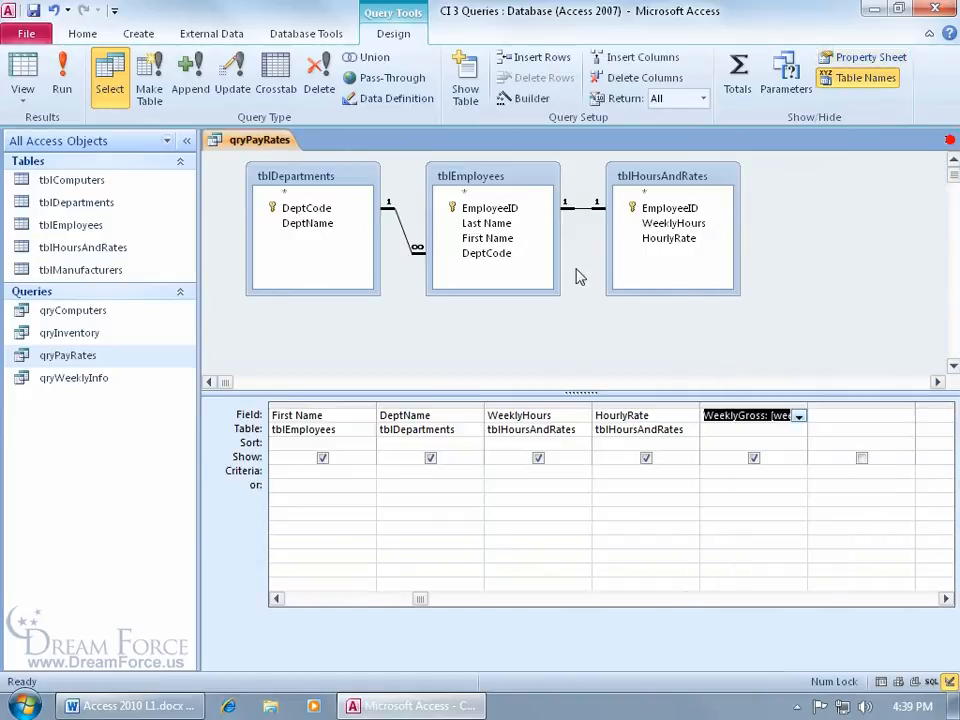
click(35, 12)
Step: Show the 48 records in Datasheet view and autofit the WeeklyGross column to its header
click(23, 66)
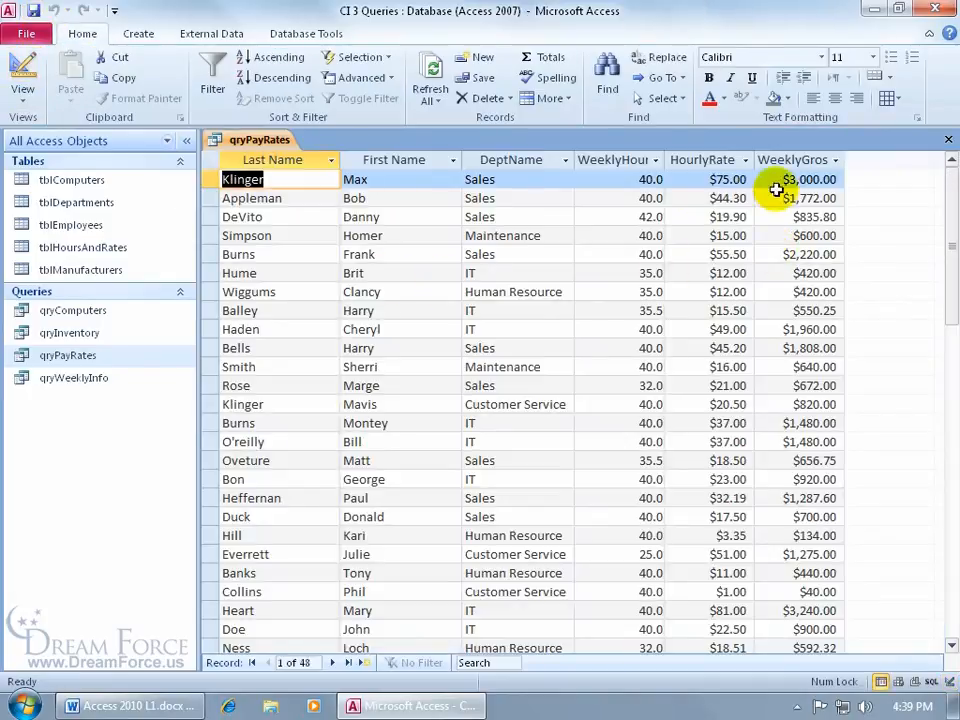
double_click(844, 160)
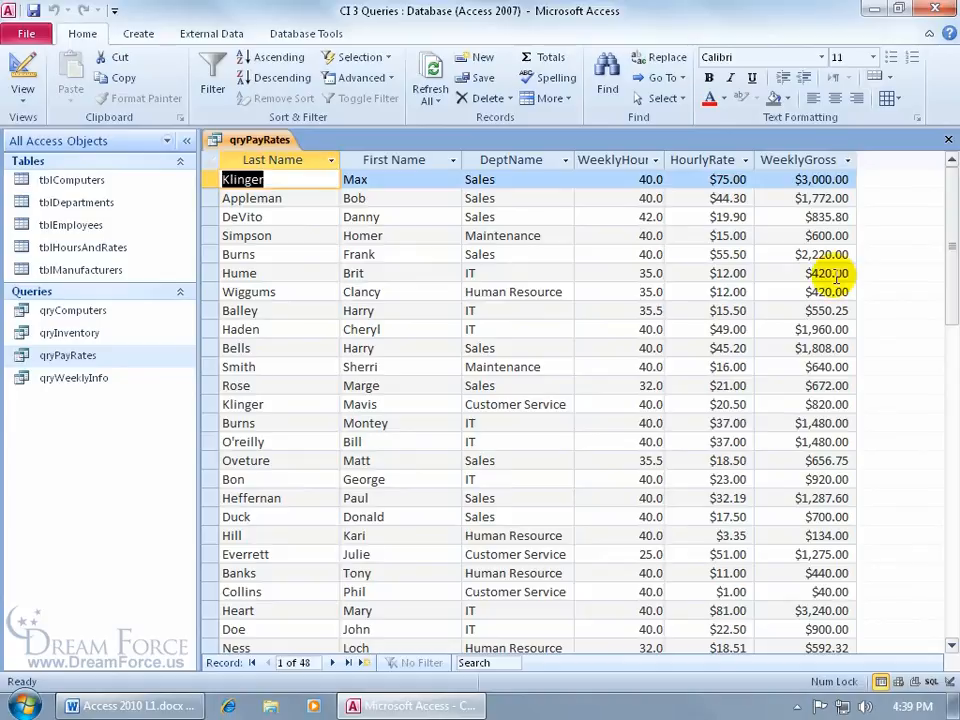